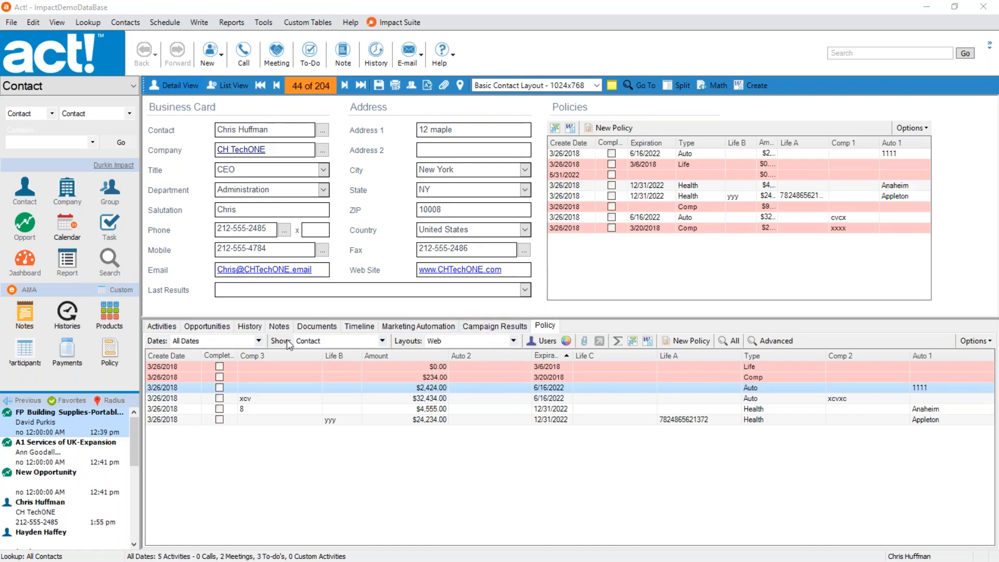
Check the contact's history and policy lists, then view the $32,434.00 Auto policy record and close it unchanged.
{"action": "left_click", "coordinate": [250, 326]}
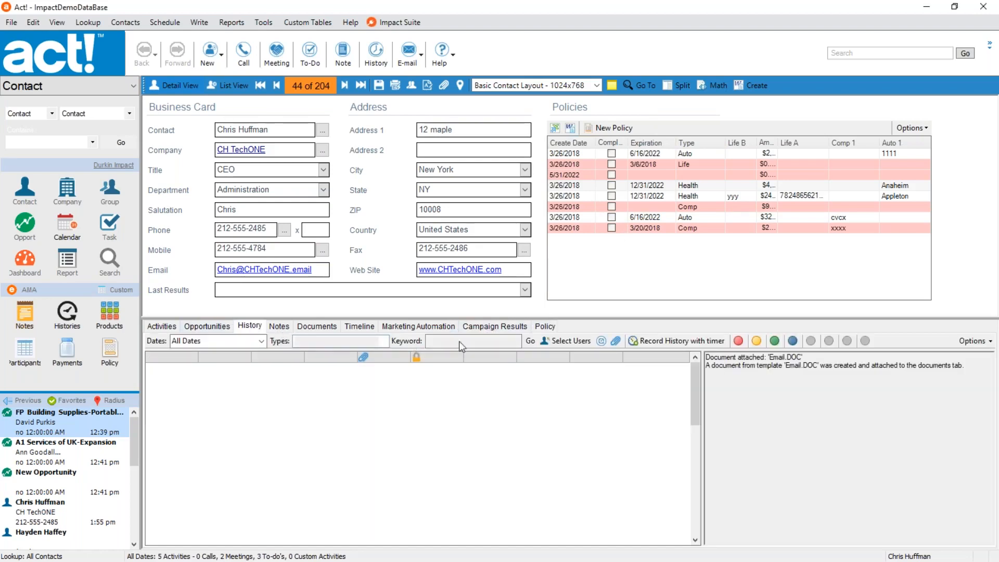
{"action": "left_click", "coordinate": [543, 327]}
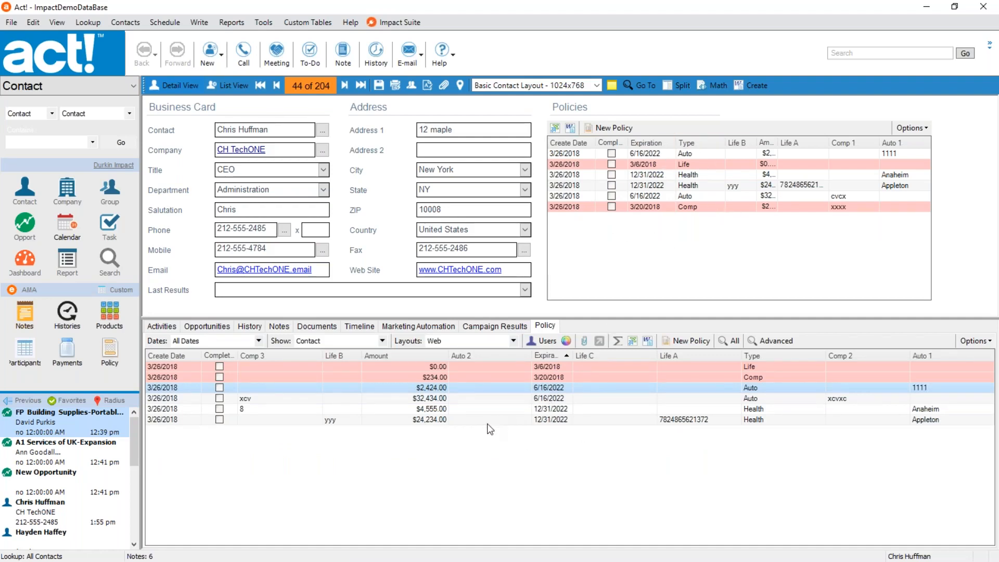
{"action": "left_click", "coordinate": [478, 399]}
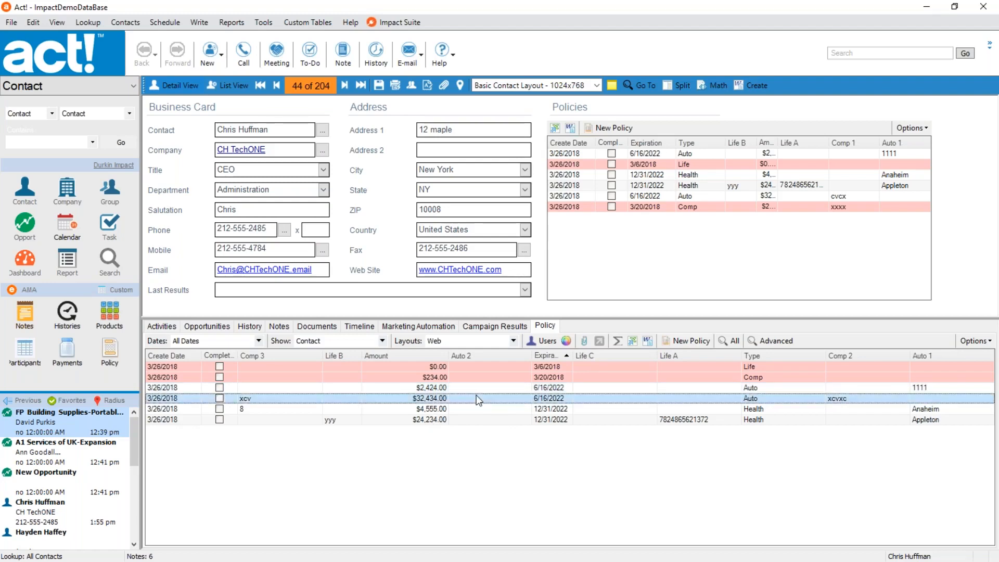
{"action": "double_click", "coordinate": [477, 399]}
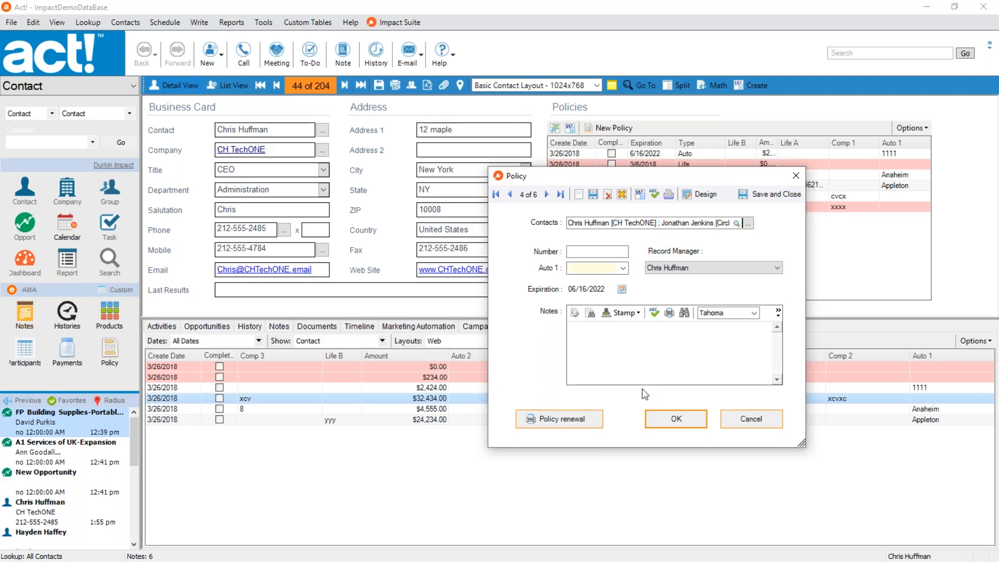
{"action": "left_click", "coordinate": [752, 420]}
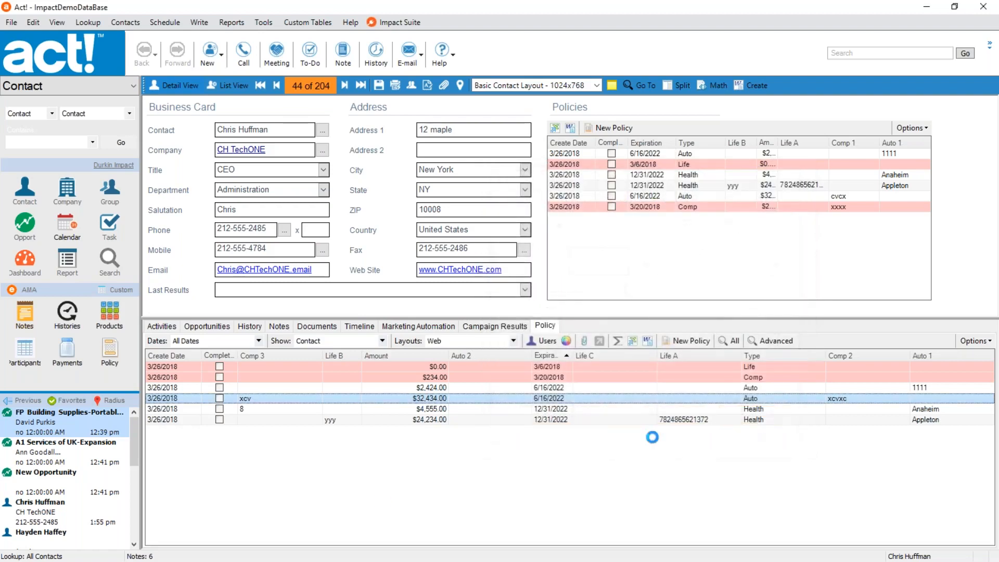
Switch the policy list to the Default column layout and open the data entry form settings in the policy options.
{"action": "left_click", "coordinate": [513, 341]}
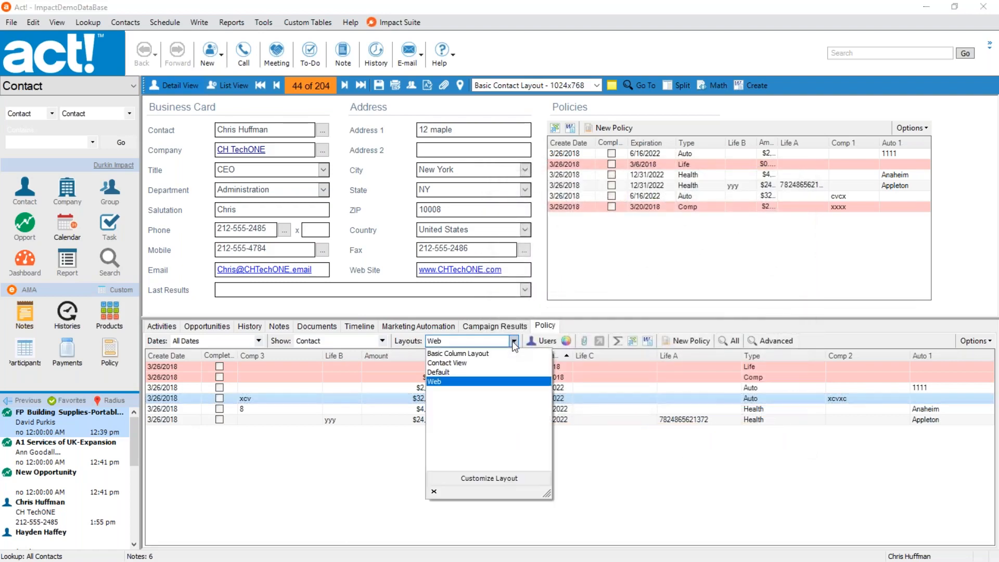
{"action": "left_click", "coordinate": [458, 370]}
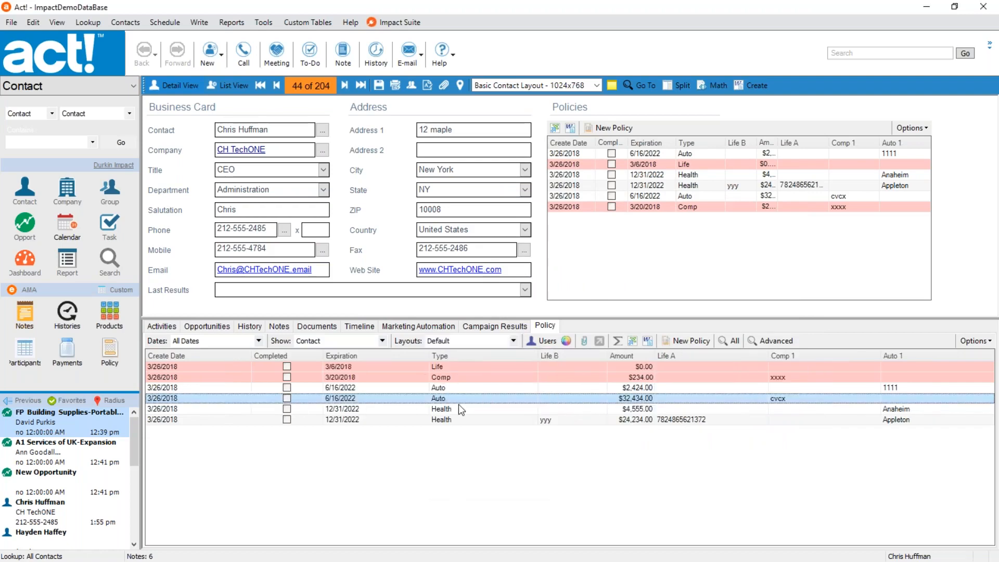
{"action": "left_click", "coordinate": [514, 341]}
{"action": "left_click", "coordinate": [483, 479]}
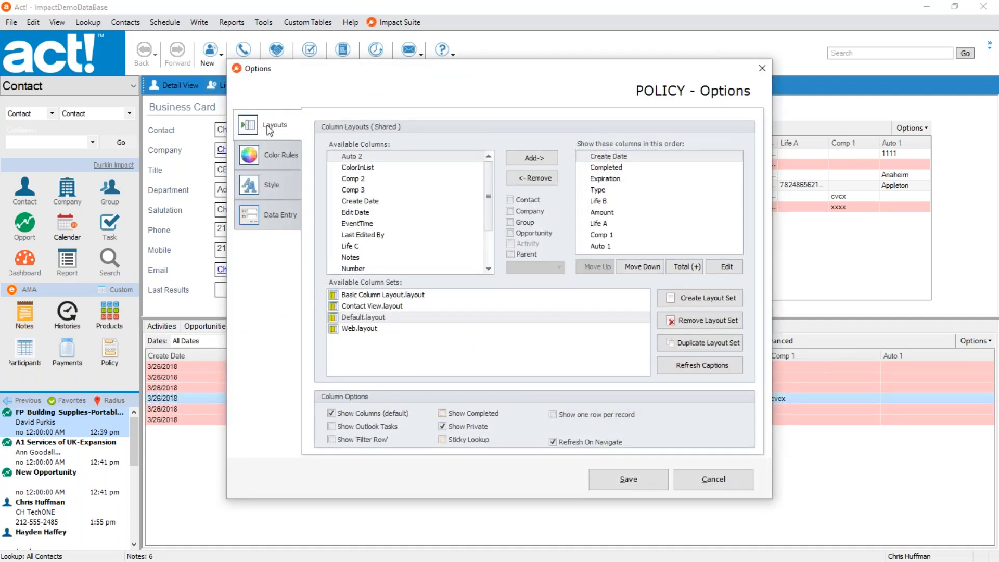
{"action": "left_click", "coordinate": [255, 220]}
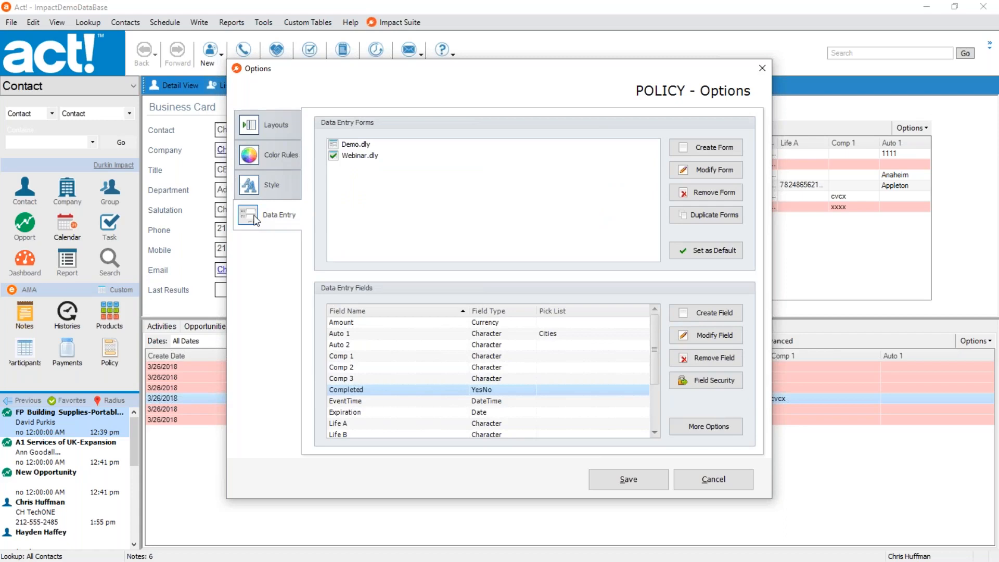
Set Demo.dly as the default data entry form for policies.
{"action": "left_click", "coordinate": [364, 144]}
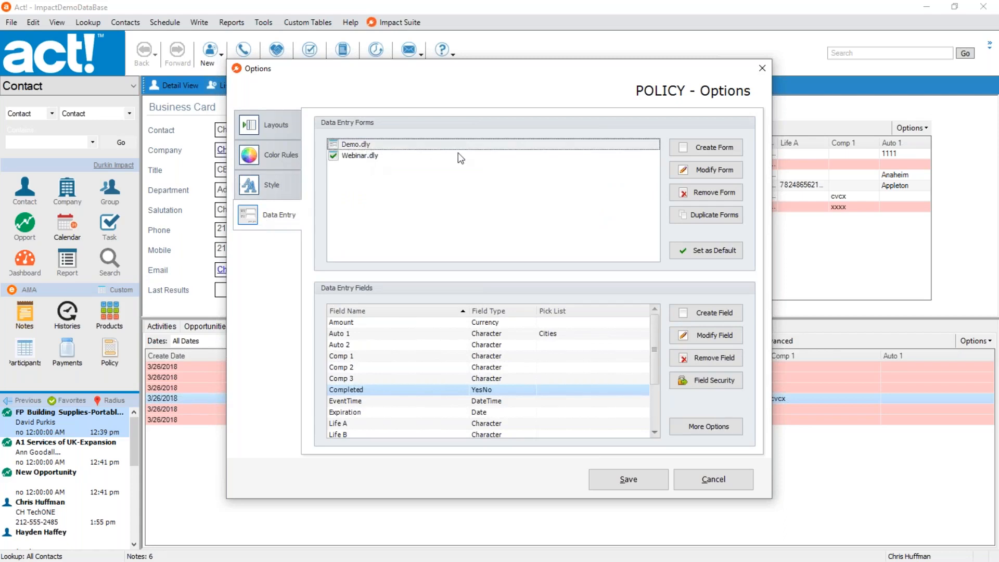
{"action": "left_click", "coordinate": [373, 157]}
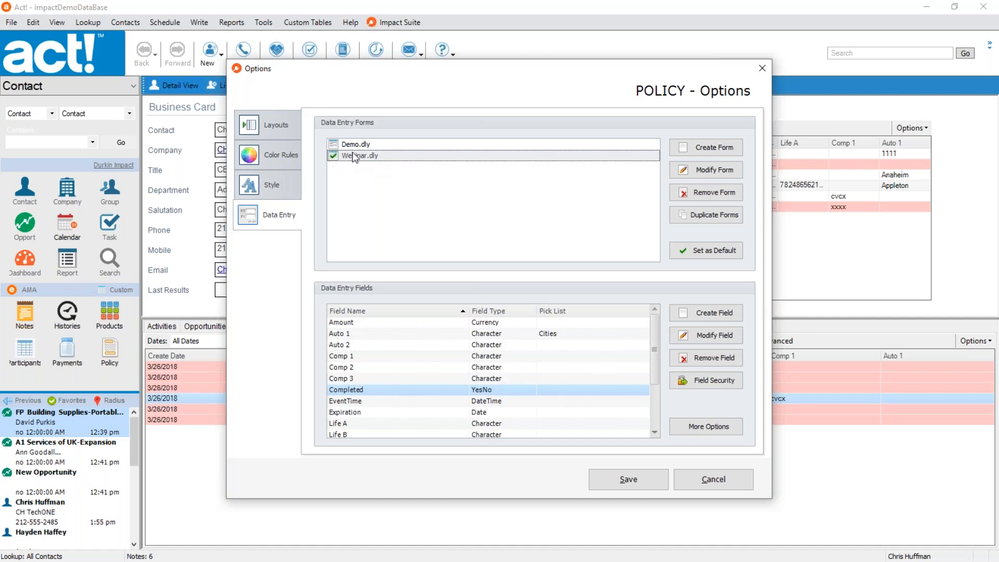
{"action": "left_click", "coordinate": [352, 146]}
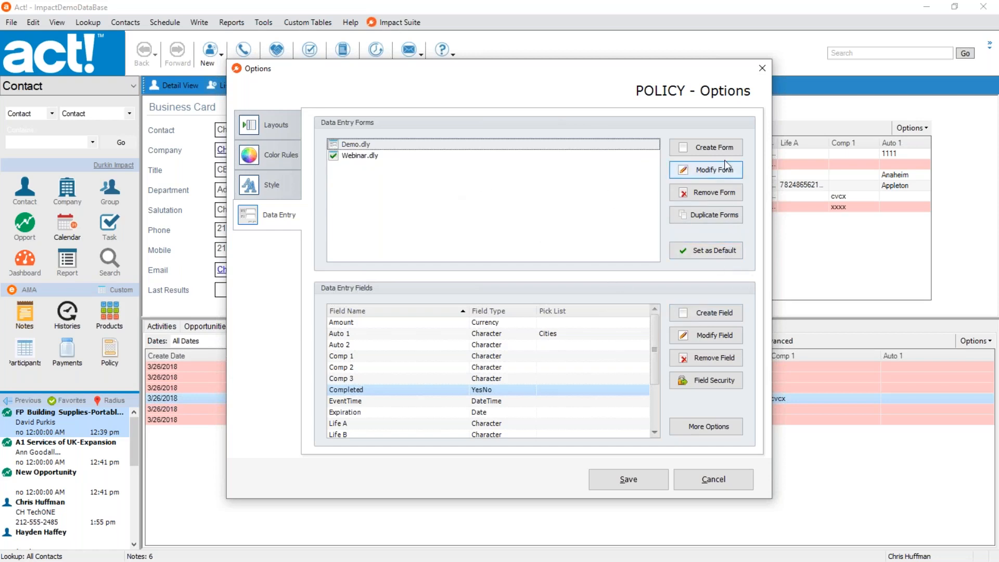
{"action": "left_click", "coordinate": [706, 251]}
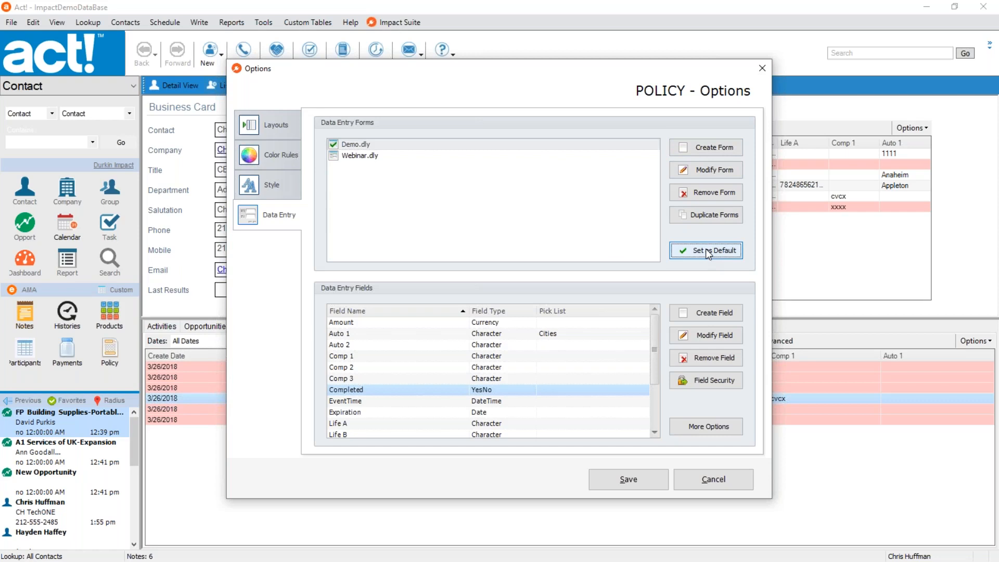
Create a new policy data entry form named Test and open it in the designer.
{"action": "left_click", "coordinate": [705, 147]}
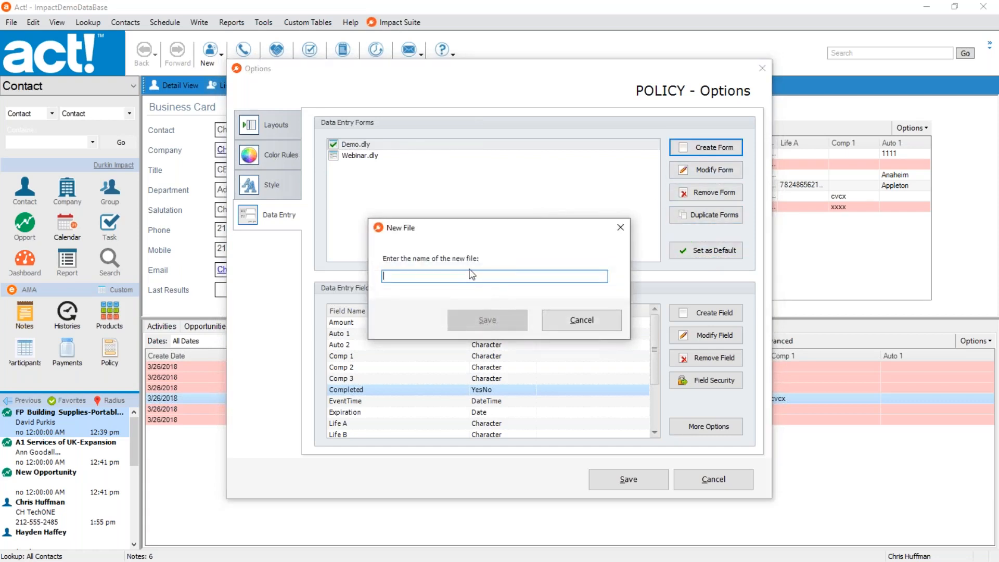
{"action": "type", "text": "Test"}
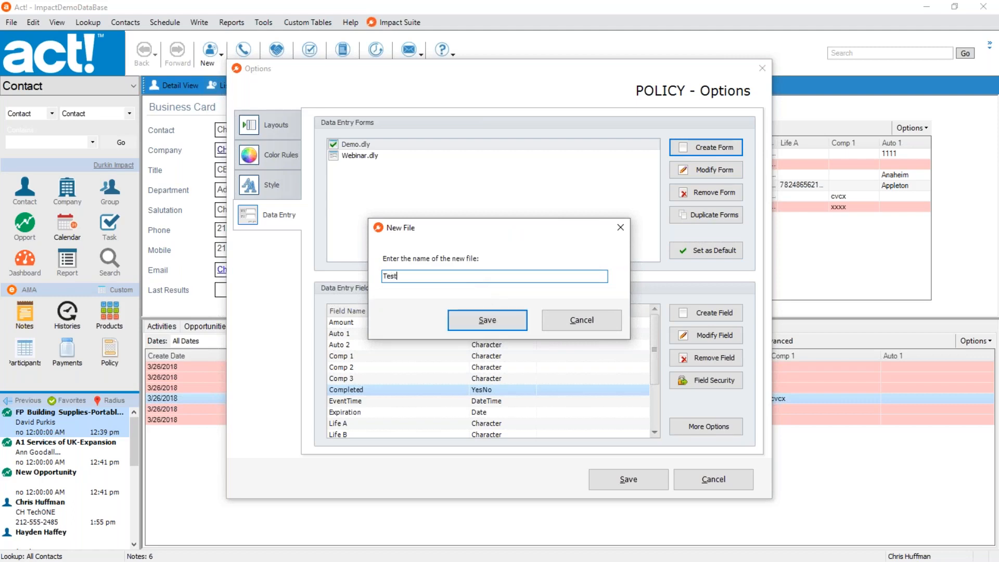
{"action": "left_click", "coordinate": [480, 329]}
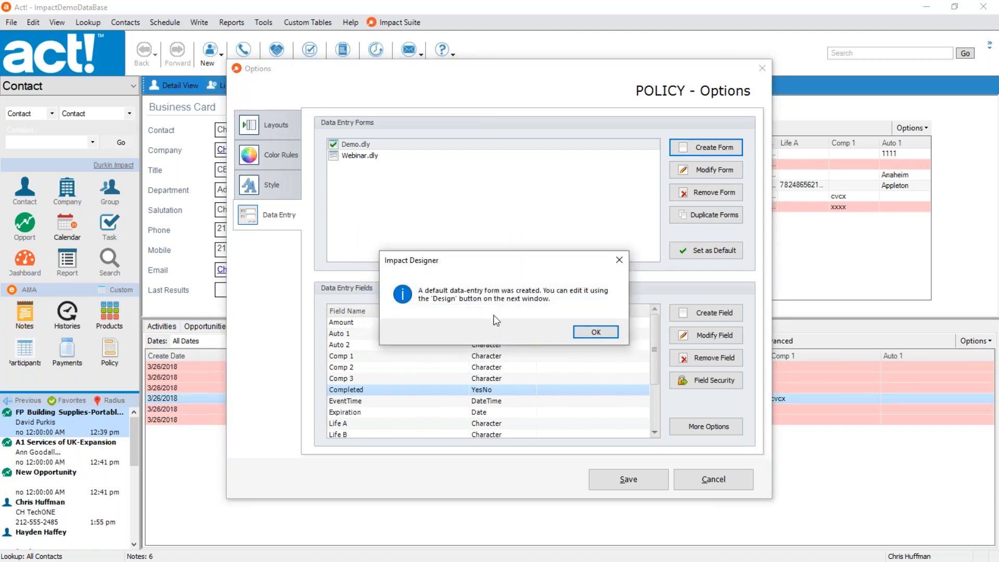
{"action": "left_click", "coordinate": [600, 331]}
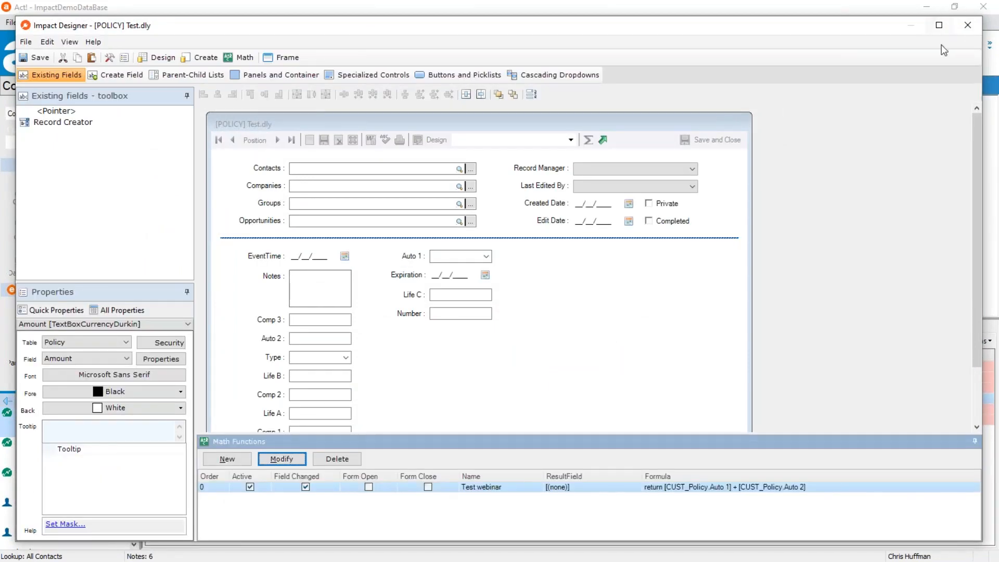
Move the Auto 1, Expiration, Life C and Number fields together further right on the form, then save and close it.
{"action": "left_click", "coordinate": [945, 29]}
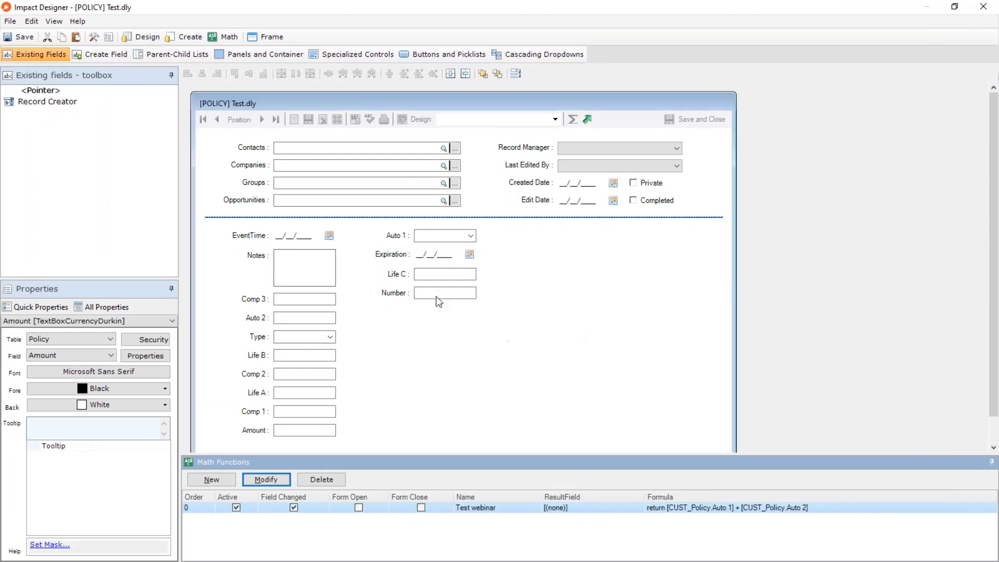
{"action": "left_click_drag", "start_coordinate": [436, 299], "coordinate": [398, 237]}
{"action": "left_click_drag", "start_coordinate": [437, 273], "coordinate": [542, 286]}
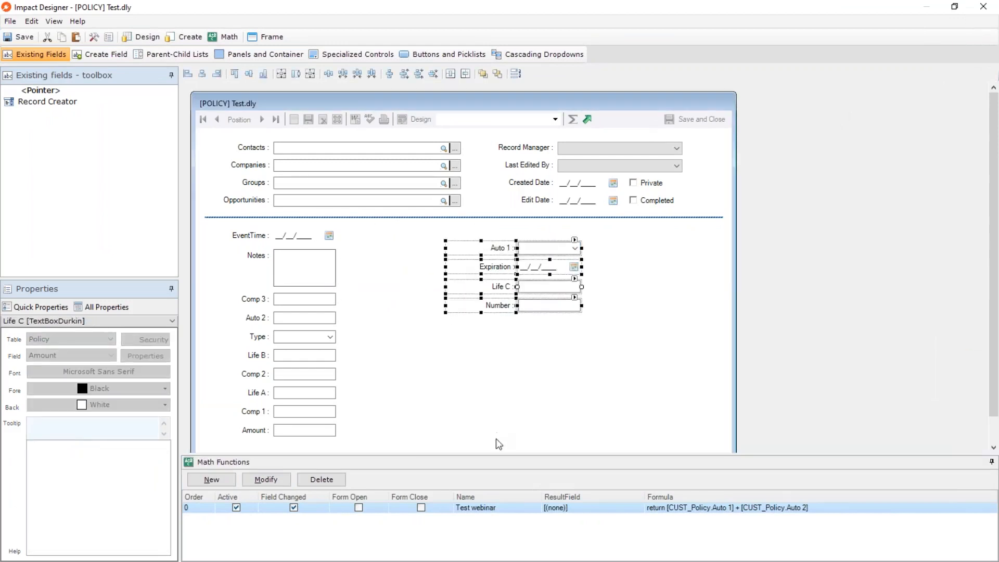
{"action": "left_click", "coordinate": [544, 365]}
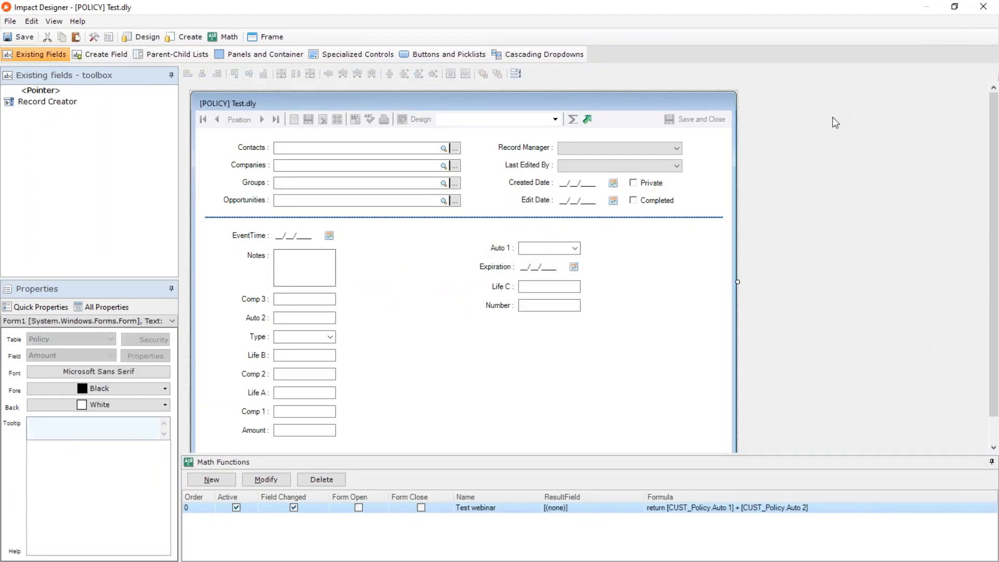
{"action": "left_click", "coordinate": [983, 9]}
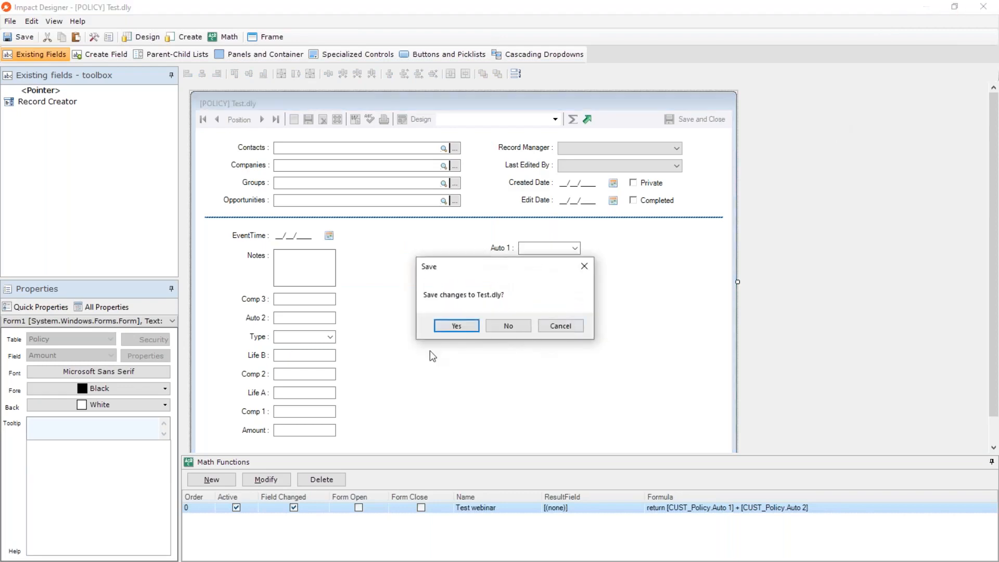
{"action": "left_click", "coordinate": [475, 326]}
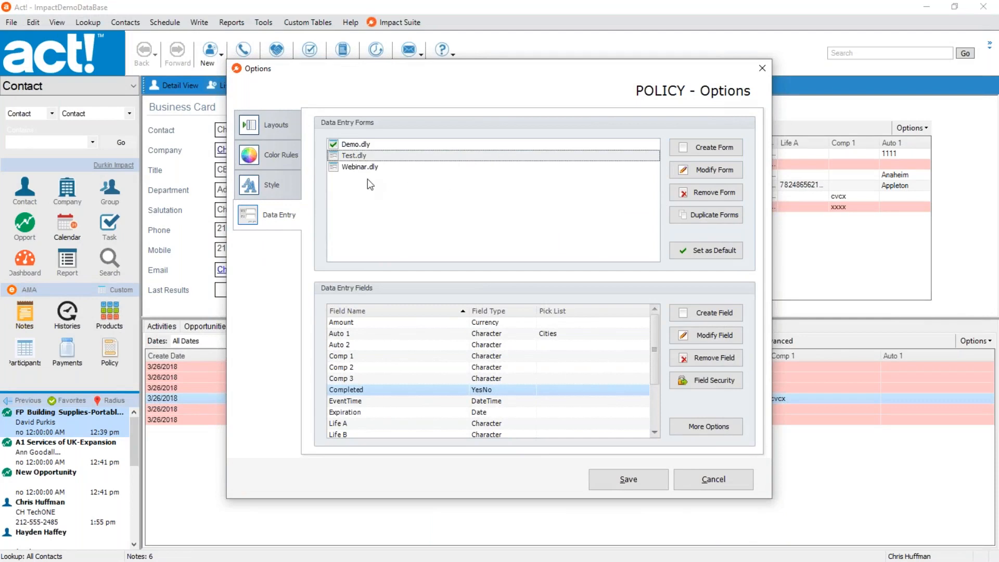
Set Webinar.dly as the default data entry form and save the policy options.
{"action": "left_click", "coordinate": [357, 169]}
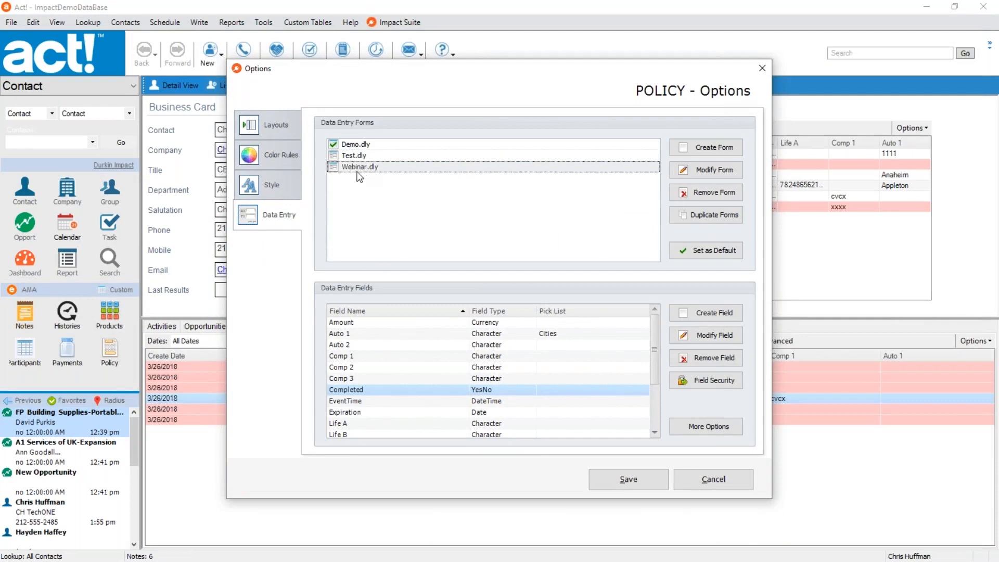
{"action": "left_click", "coordinate": [700, 250]}
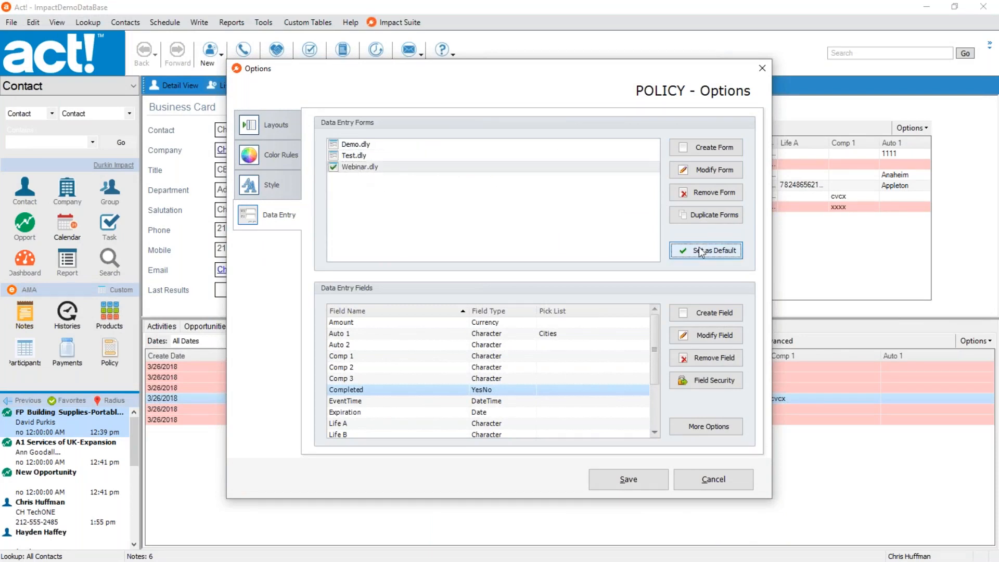
{"action": "left_click", "coordinate": [617, 480]}
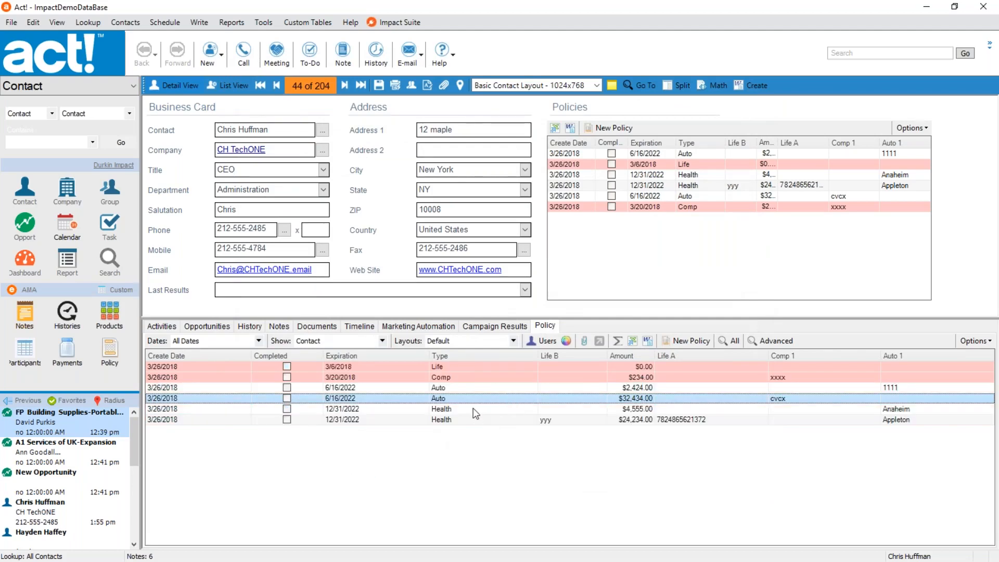
Open the $4,555.00 Health policy record, widen its window to reach the form selector, and display it with the Test form.
{"action": "left_click", "coordinate": [473, 408]}
{"action": "double_click", "coordinate": [473, 409]}
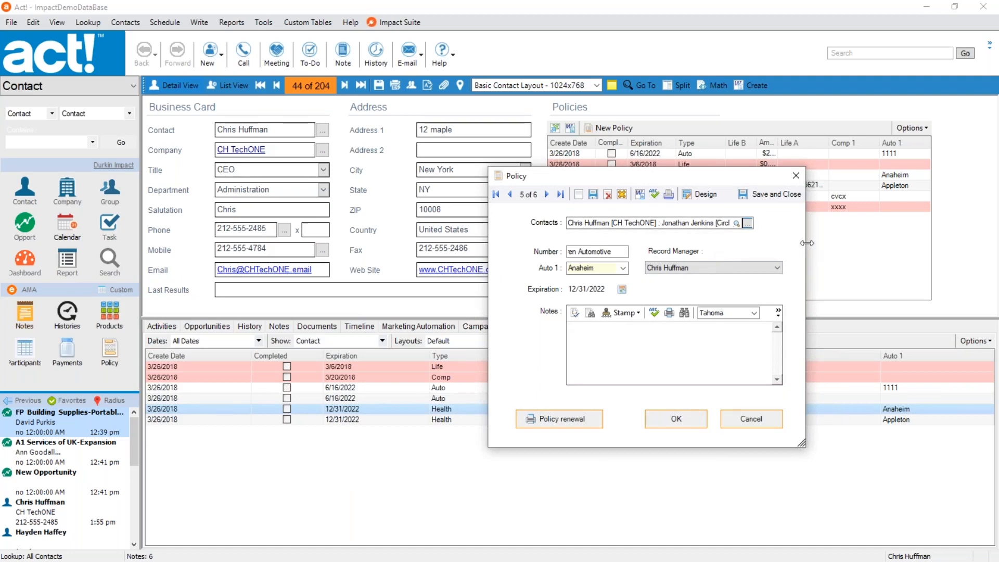
{"action": "left_click_drag", "start_coordinate": [805, 242], "coordinate": [935, 251]}
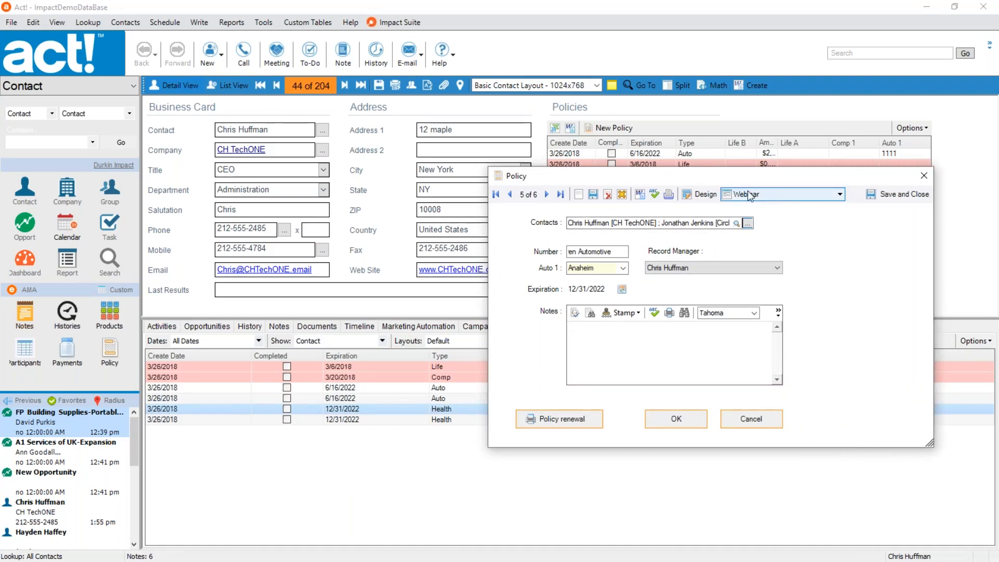
{"action": "left_click_drag", "start_coordinate": [760, 182], "coordinate": [789, 165]}
{"action": "left_click", "coordinate": [779, 179]}
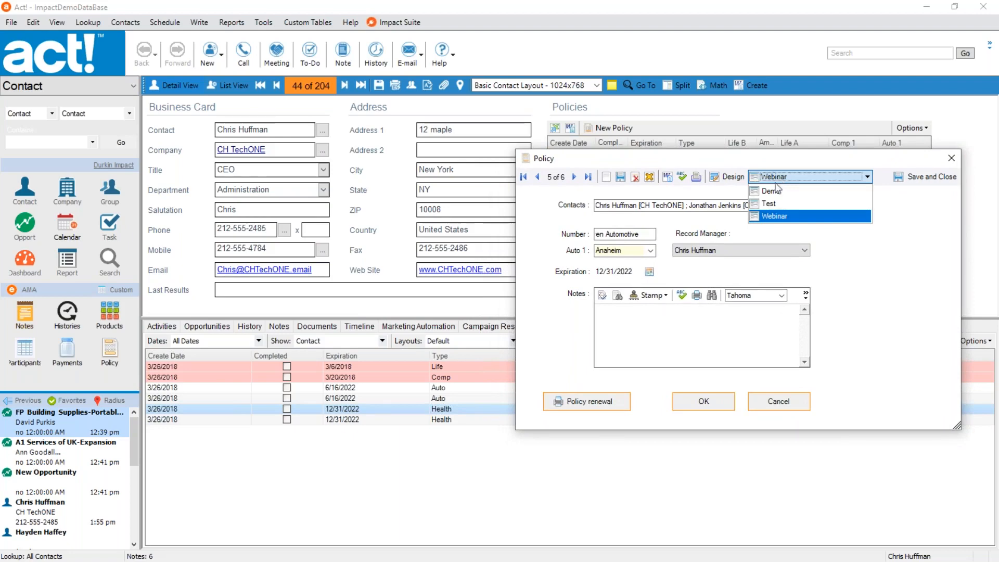
{"action": "left_click", "coordinate": [783, 203]}
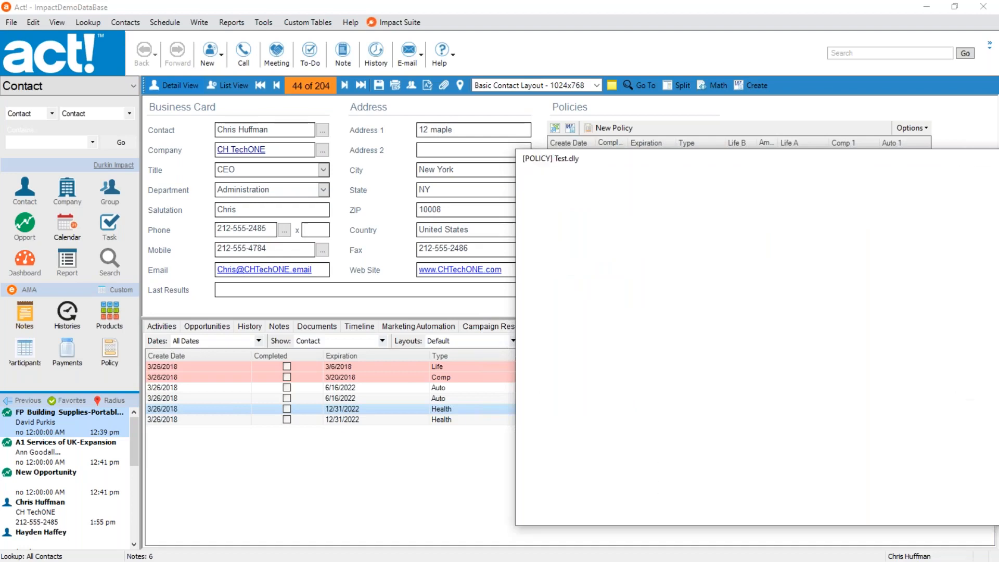
{"action": "left_click_drag", "start_coordinate": [826, 157], "coordinate": [685, 155]}
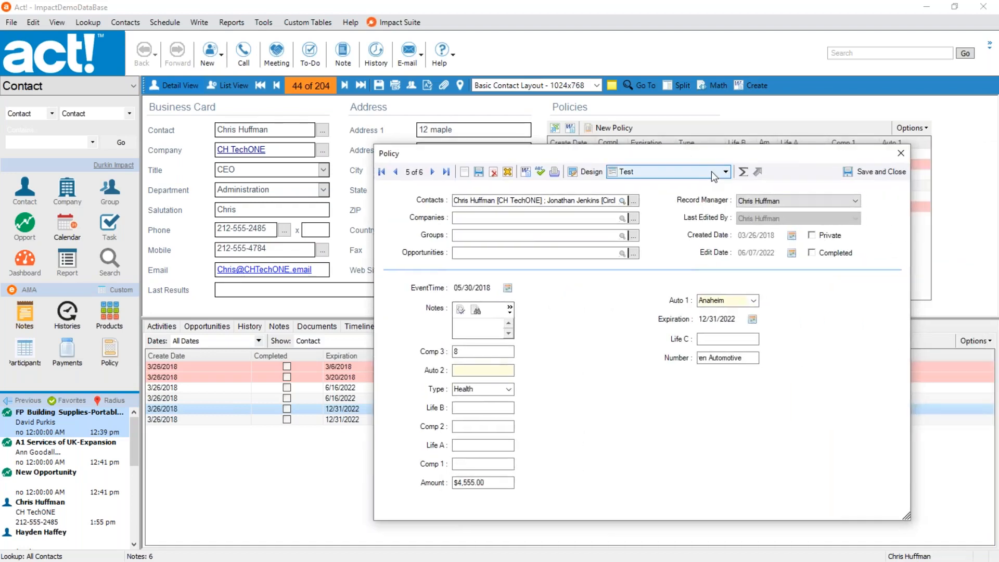
View the policy record with the Demo form and with the Webinar form.
{"action": "left_click", "coordinate": [686, 172]}
{"action": "left_click", "coordinate": [662, 185]}
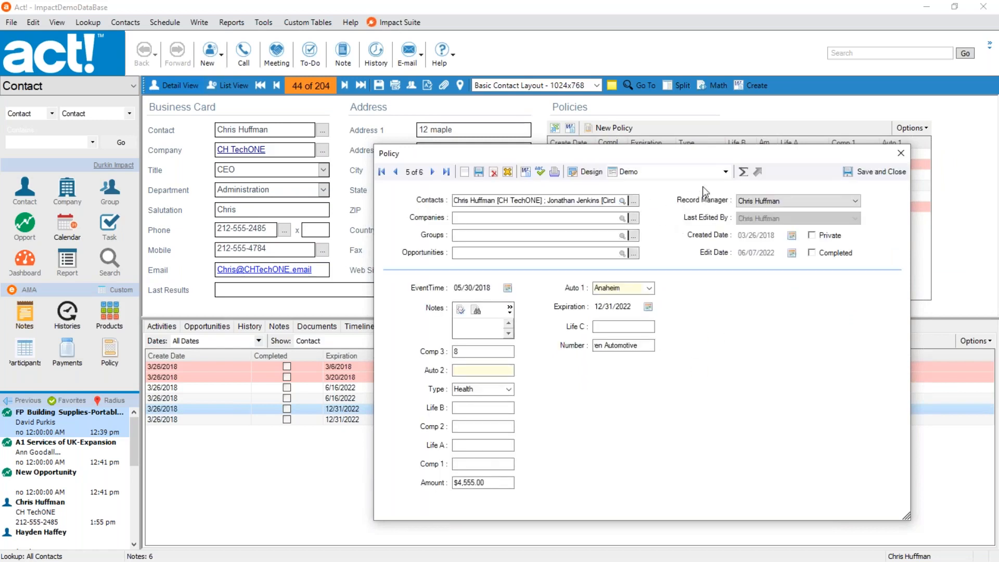
{"action": "left_click", "coordinate": [726, 172]}
{"action": "left_click", "coordinate": [661, 210]}
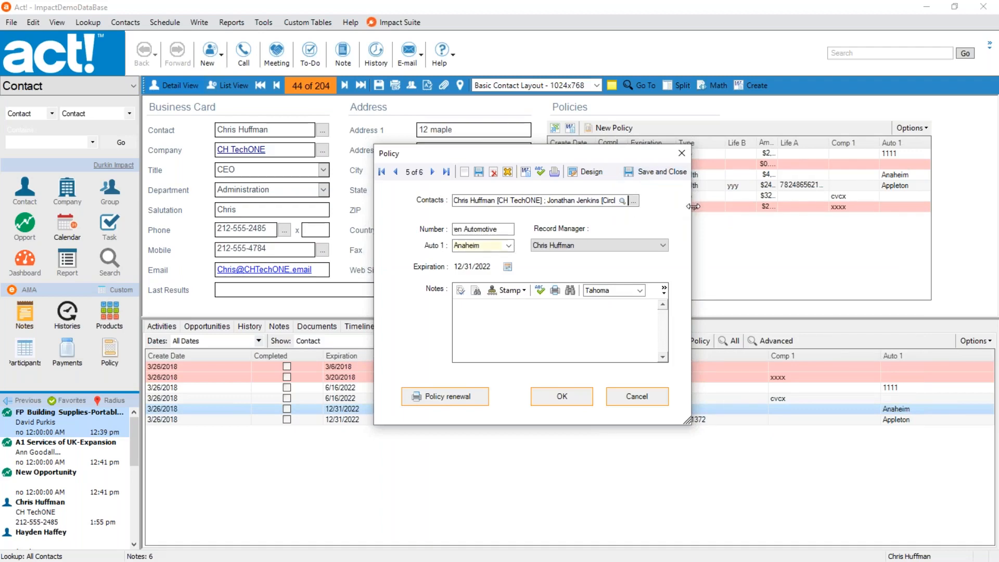
Switch the policy record back to the Test form and open that form in the designer.
{"action": "left_click_drag", "start_coordinate": [694, 209], "coordinate": [936, 208]}
{"action": "left_click", "coordinate": [727, 172]}
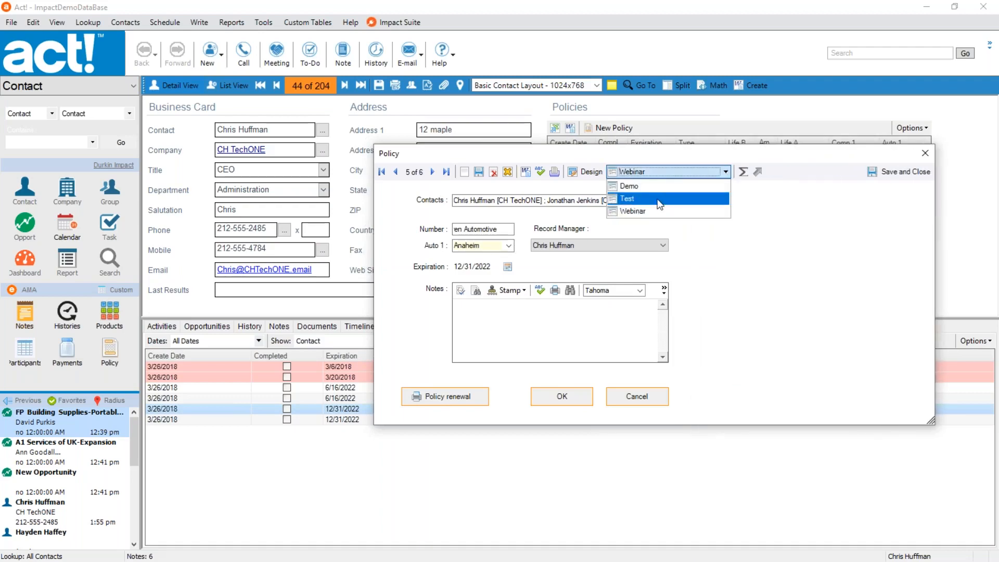
{"action": "left_click", "coordinate": [683, 198]}
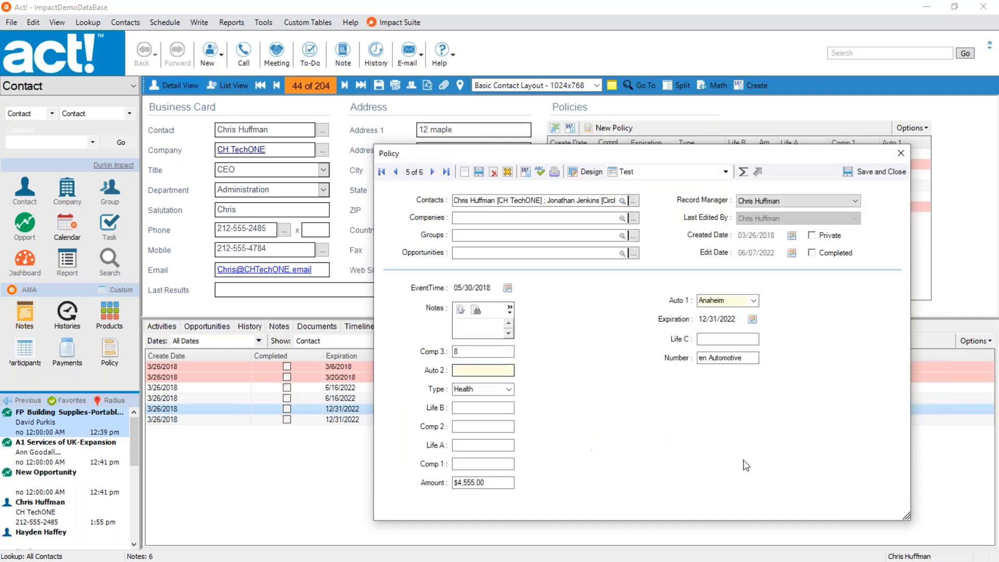
{"action": "left_click", "coordinate": [590, 174]}
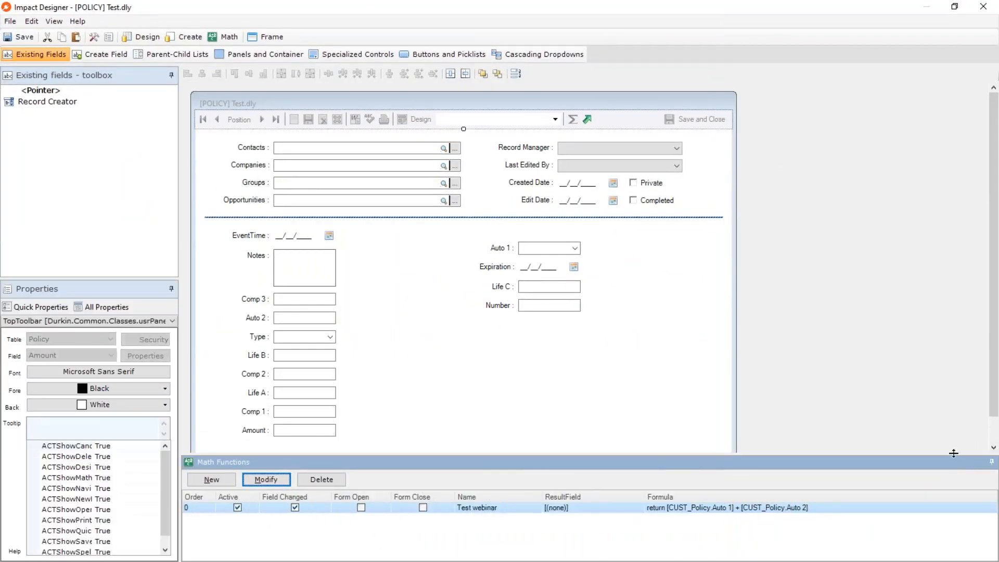
Reduce the Math Functions area to reveal the whole form and place the Record Creator field below Number.
{"action": "left_click_drag", "start_coordinate": [955, 454], "coordinate": [958, 480]}
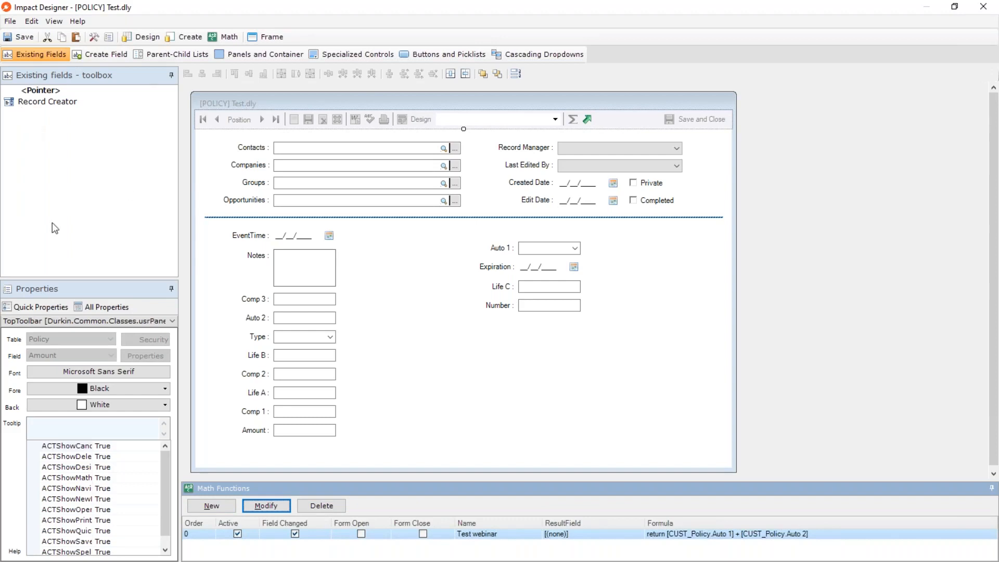
{"action": "left_click_drag", "start_coordinate": [47, 102], "coordinate": [541, 359]}
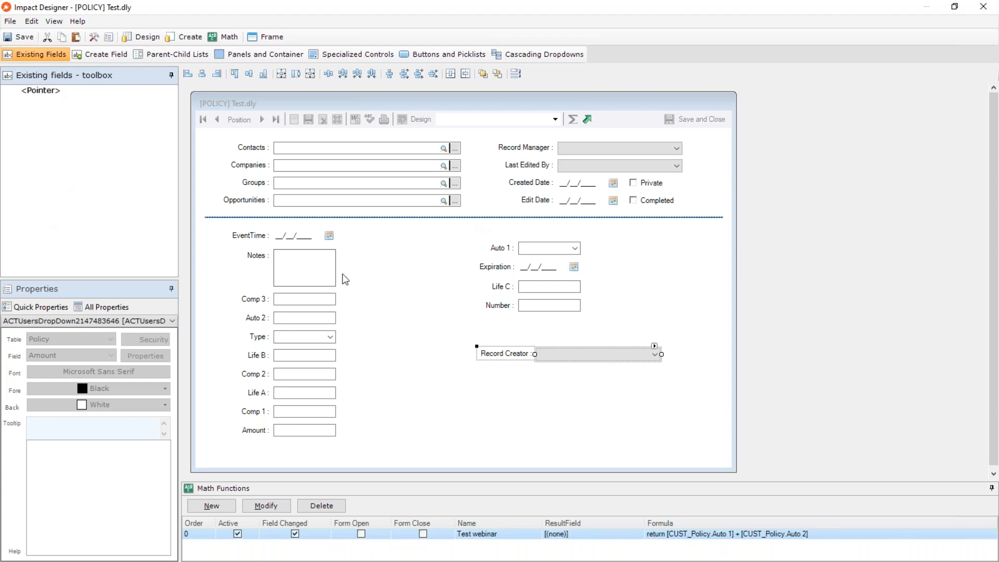
{"action": "left_click", "coordinate": [607, 438]}
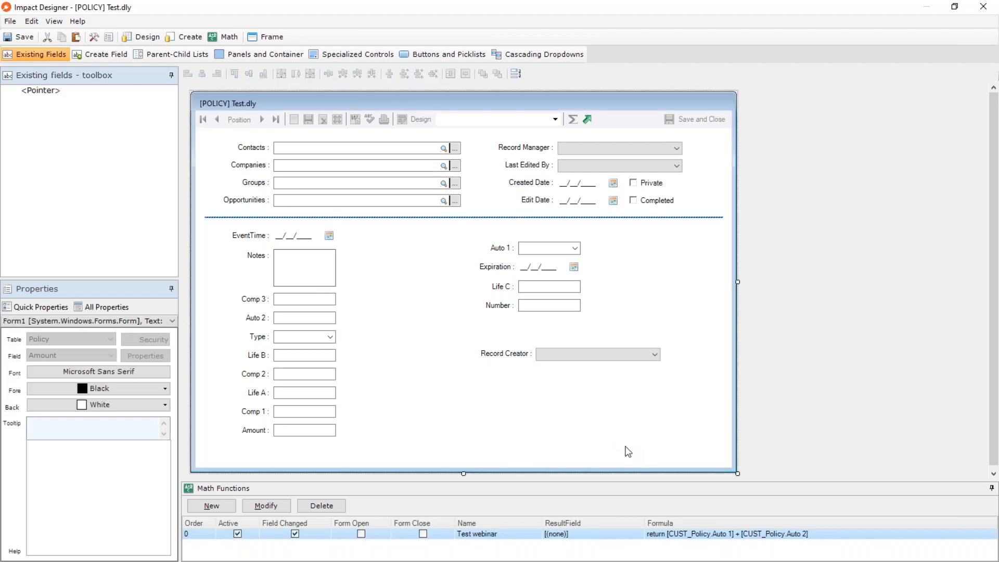
Delete all the fields and labels below the form's dividing line.
{"action": "key", "text": "ctrl+a"}
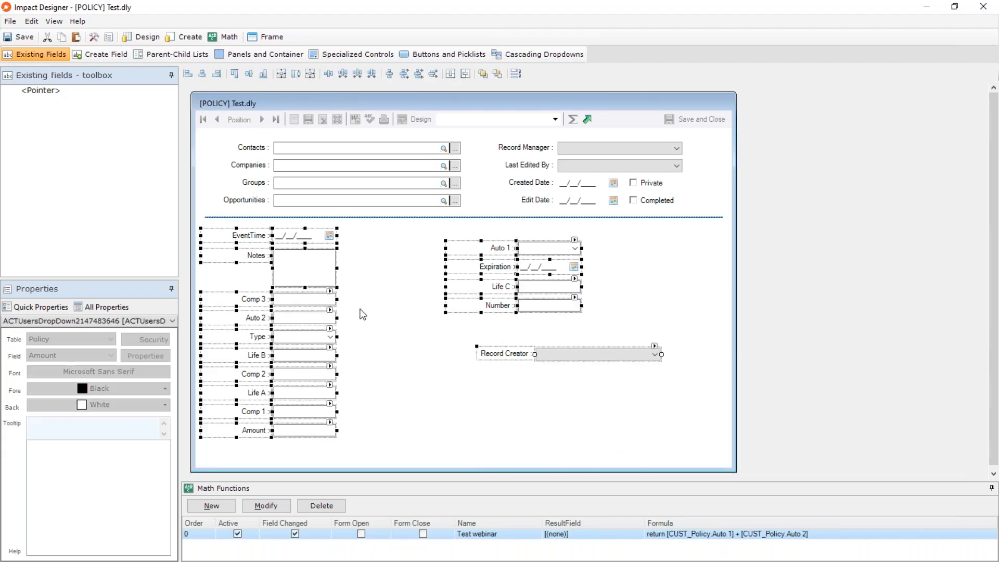
{"action": "key", "text": "Delete"}
{"action": "left_click", "coordinate": [528, 331]}
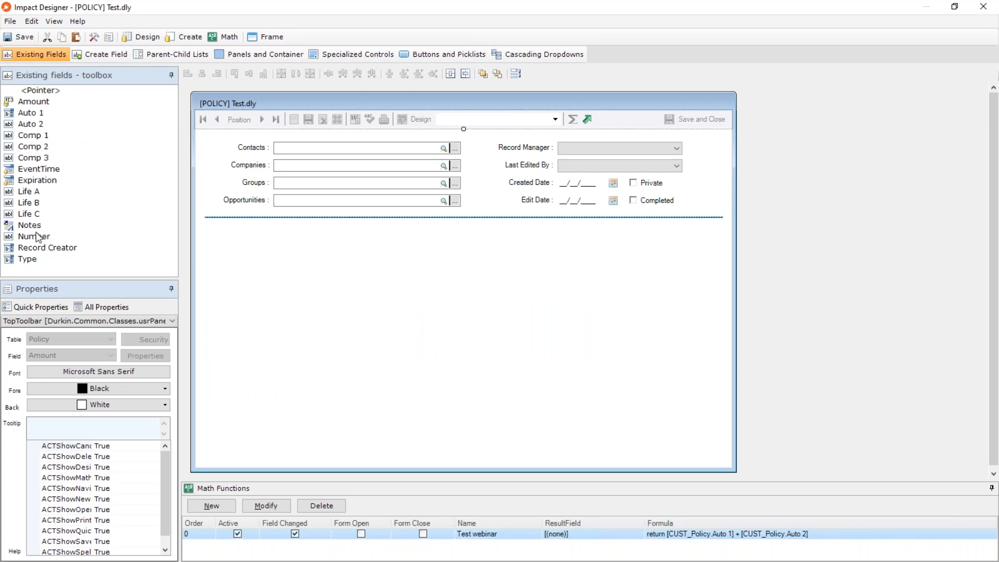
Add the existing Expiration and Number fields below the dividing line, then close the designer and save Test.dly.
{"action": "left_click_drag", "start_coordinate": [35, 180], "coordinate": [287, 254]}
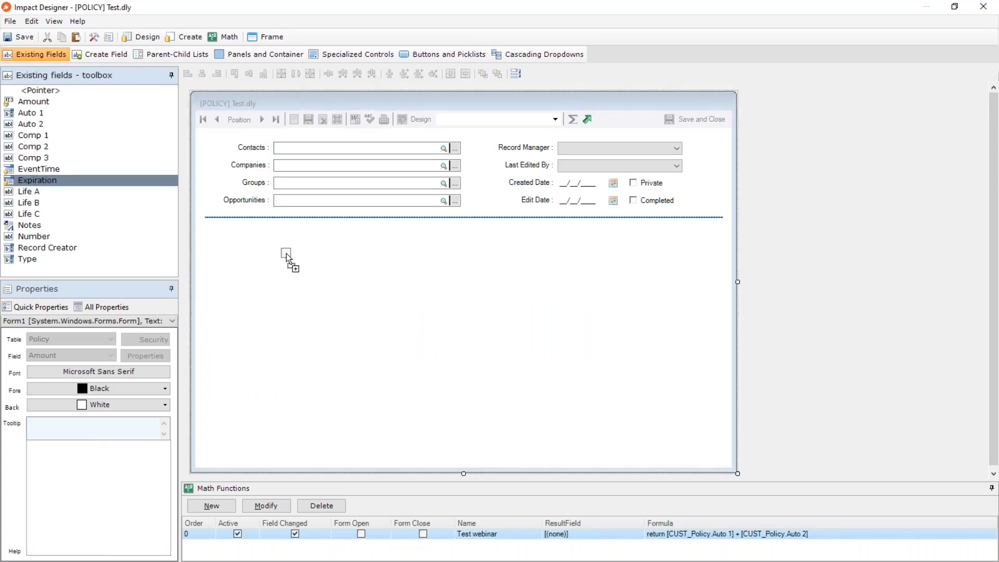
{"action": "left_click_drag", "start_coordinate": [33, 225], "coordinate": [286, 278]}
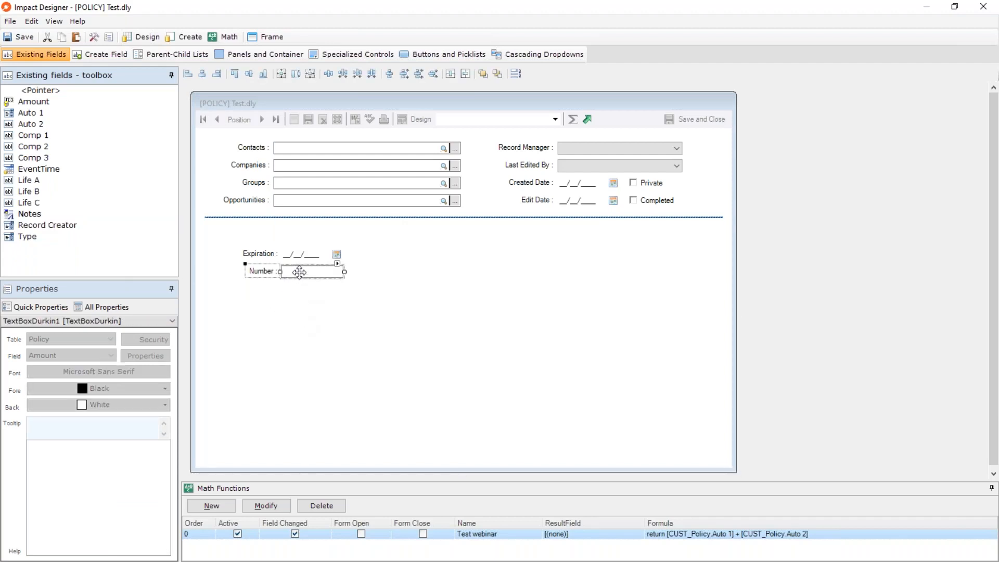
{"action": "left_click", "coordinate": [982, 9]}
{"action": "left_click", "coordinate": [456, 327]}
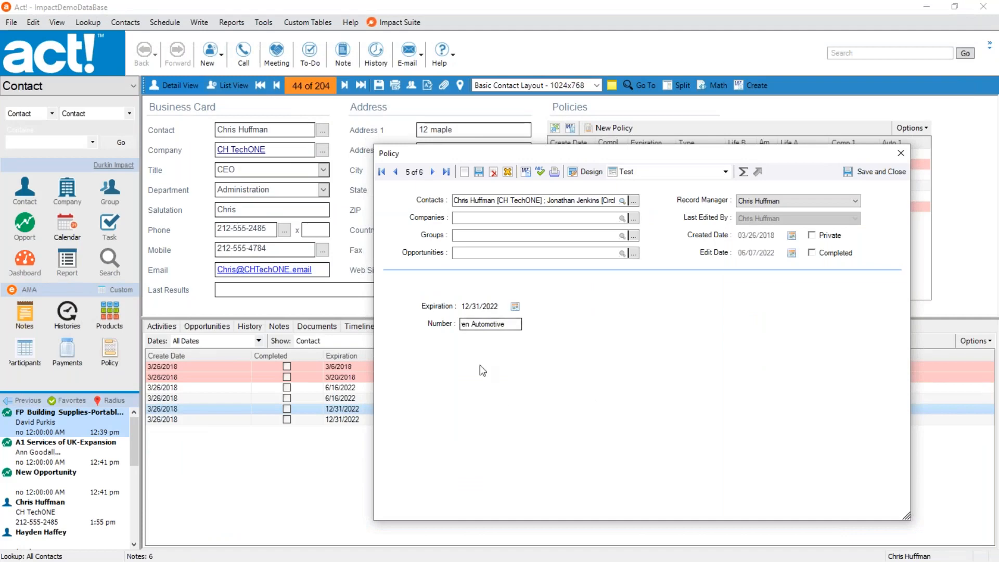
Check the Number text in the policy record, move its window lower, and reopen the Test form in the designer.
{"action": "left_click_drag", "start_coordinate": [518, 323], "coordinate": [426, 331]}
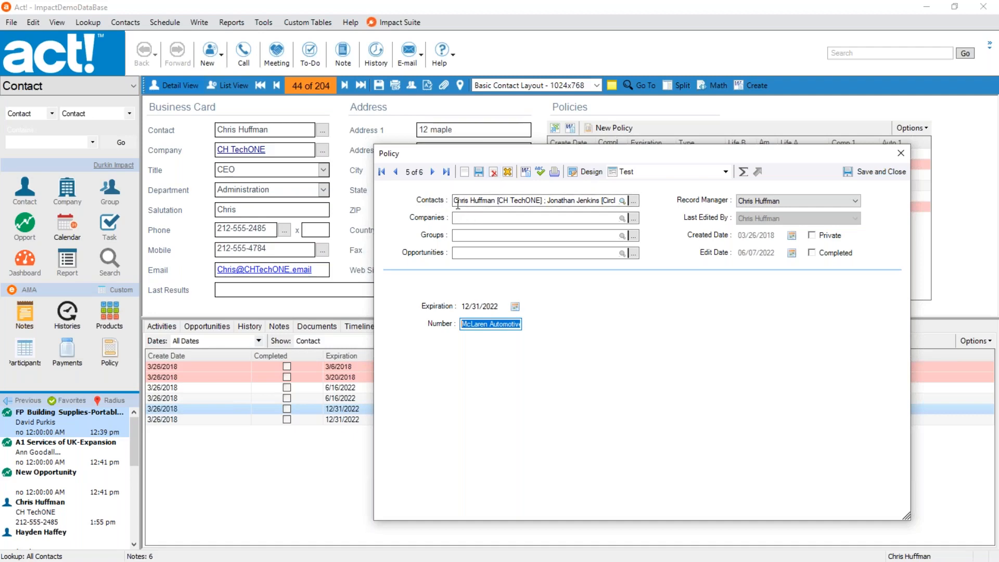
{"action": "left_click_drag", "start_coordinate": [628, 155], "coordinate": [663, 222]}
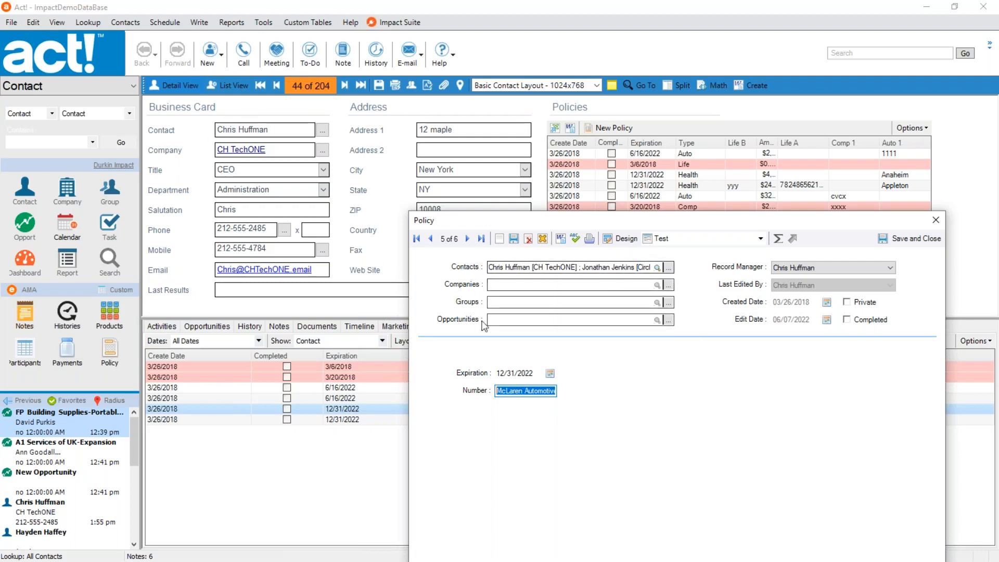
{"action": "left_click", "coordinate": [617, 241]}
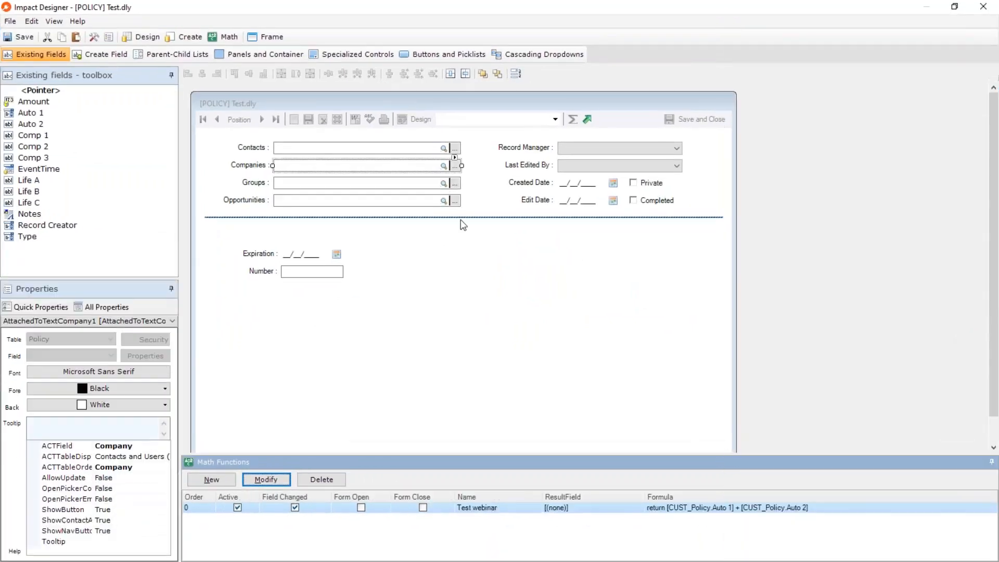
Delete the Contacts, Companies, Groups and Opportunities fields together with their labels from the form.
{"action": "left_click", "coordinate": [218, 147]}
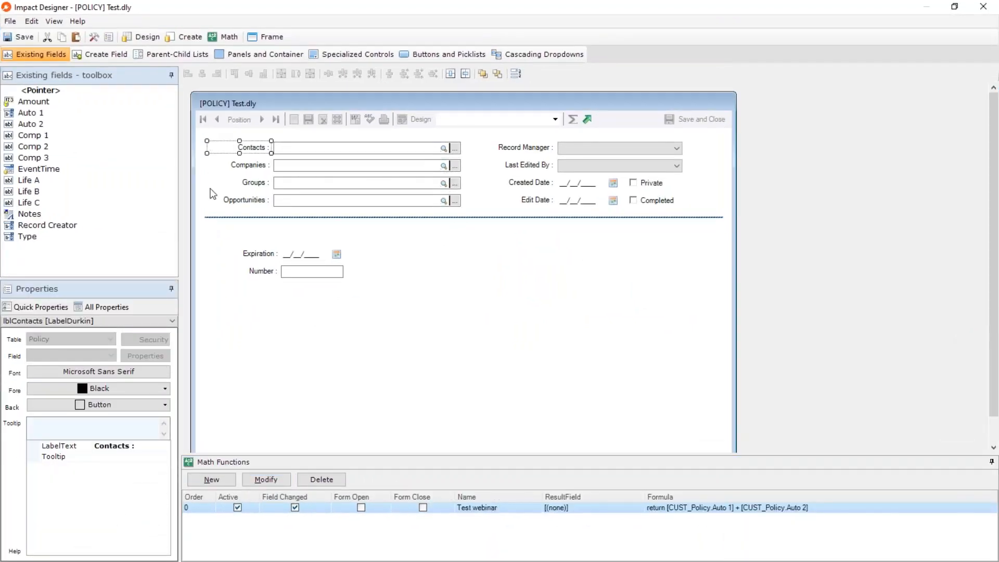
{"action": "left_click", "coordinate": [213, 230]}
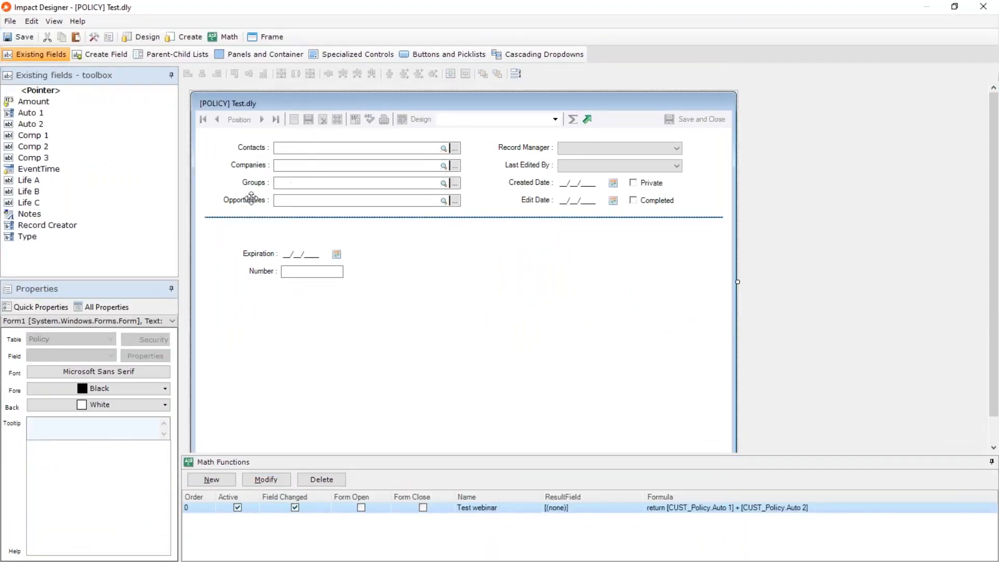
{"action": "left_click_drag", "start_coordinate": [476, 137], "coordinate": [205, 222]}
{"action": "key", "text": "Delete"}
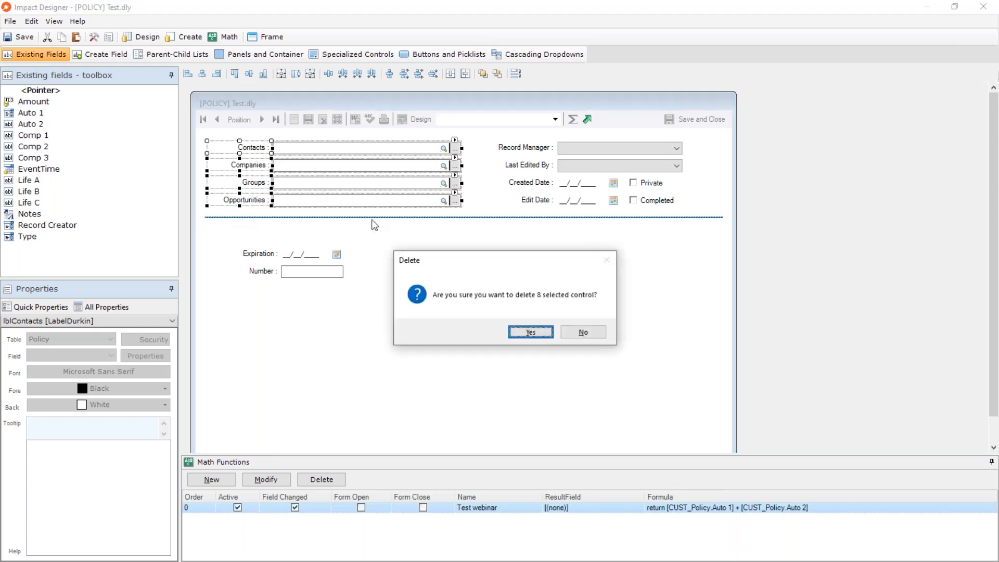
{"action": "left_click", "coordinate": [534, 334]}
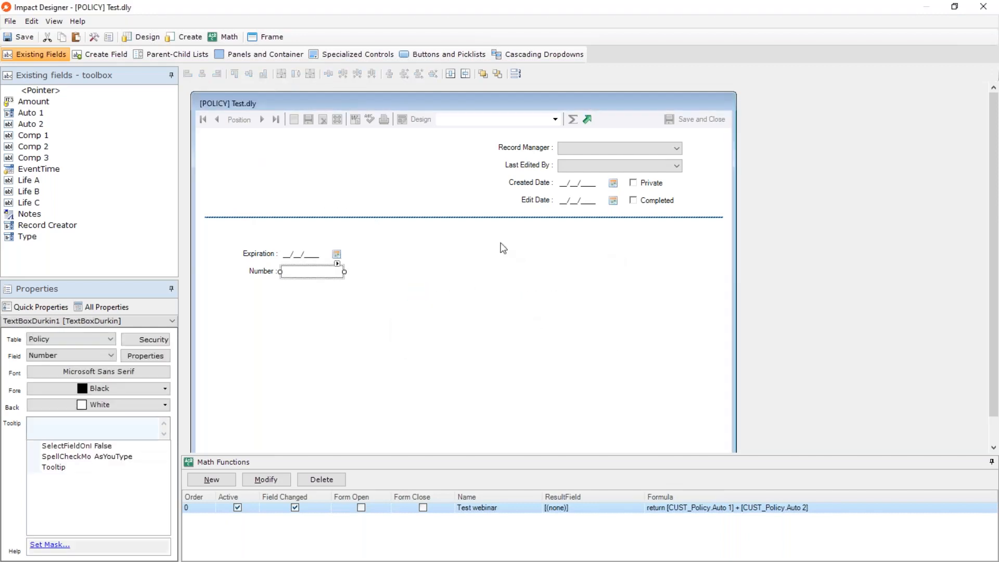
Delete the dividing line and the Record Manager, Last Edited By, Created Date, Edit Date, Private and Completed controls from the form.
{"action": "left_click_drag", "start_coordinate": [484, 239], "coordinate": [430, 207]}
{"action": "key", "text": "Delete"}
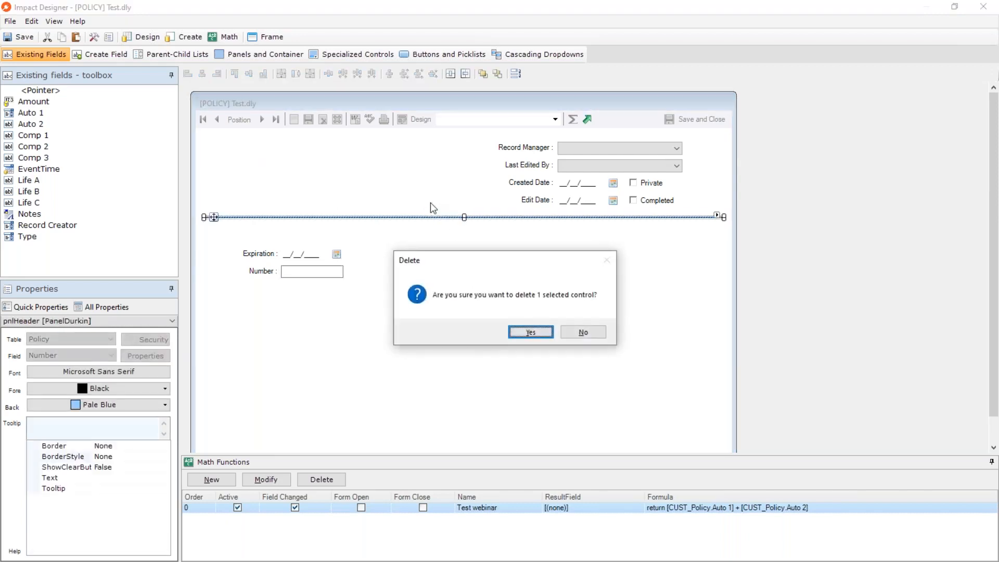
{"action": "left_click", "coordinate": [531, 332]}
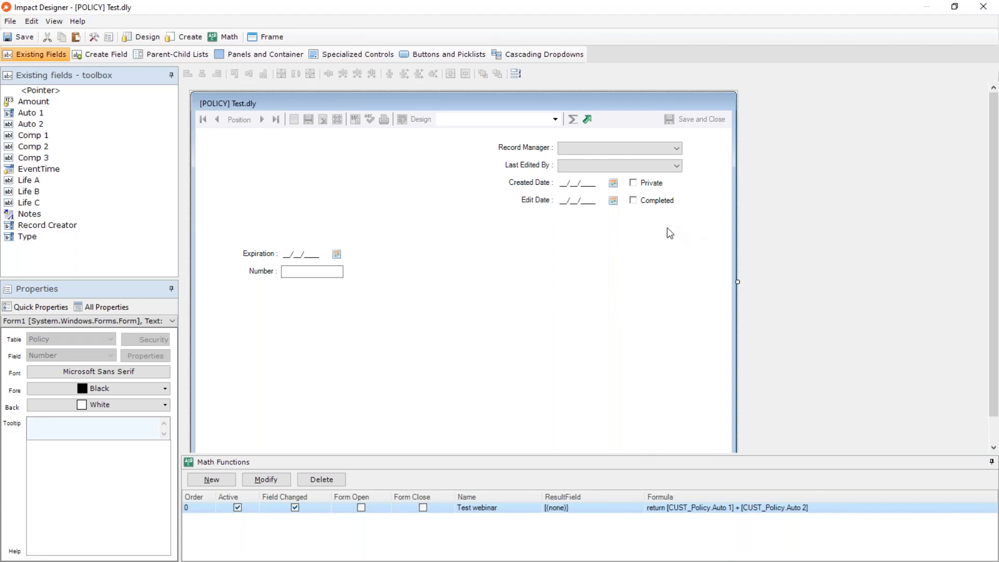
{"action": "left_click_drag", "start_coordinate": [675, 227], "coordinate": [494, 142]}
{"action": "key", "text": "Delete"}
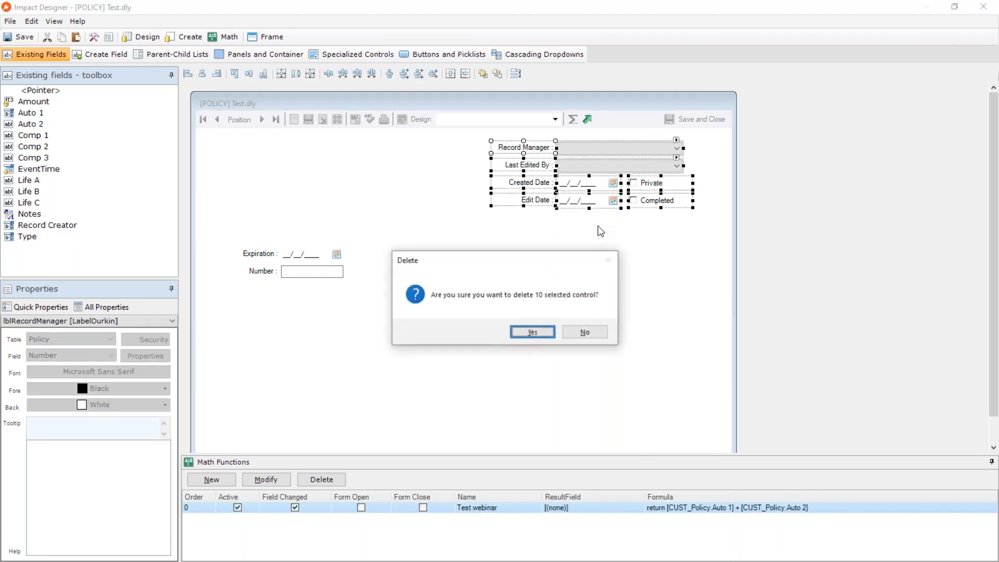
{"action": "left_click", "coordinate": [528, 333]}
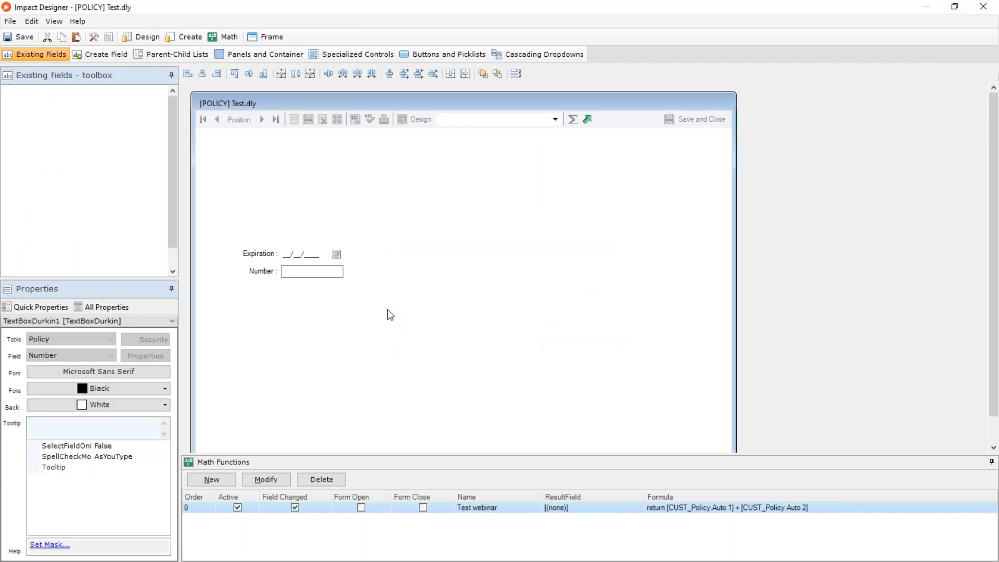
Widen the Number field and move Expiration and Number with their labels up to the form's upper-left corner.
{"action": "left_click_drag", "start_coordinate": [345, 272], "coordinate": [495, 290]}
{"action": "left_click", "coordinate": [489, 317]}
{"action": "left_click_drag", "start_coordinate": [232, 250], "coordinate": [430, 291]}
{"action": "left_click_drag", "start_coordinate": [313, 272], "coordinate": [283, 166]}
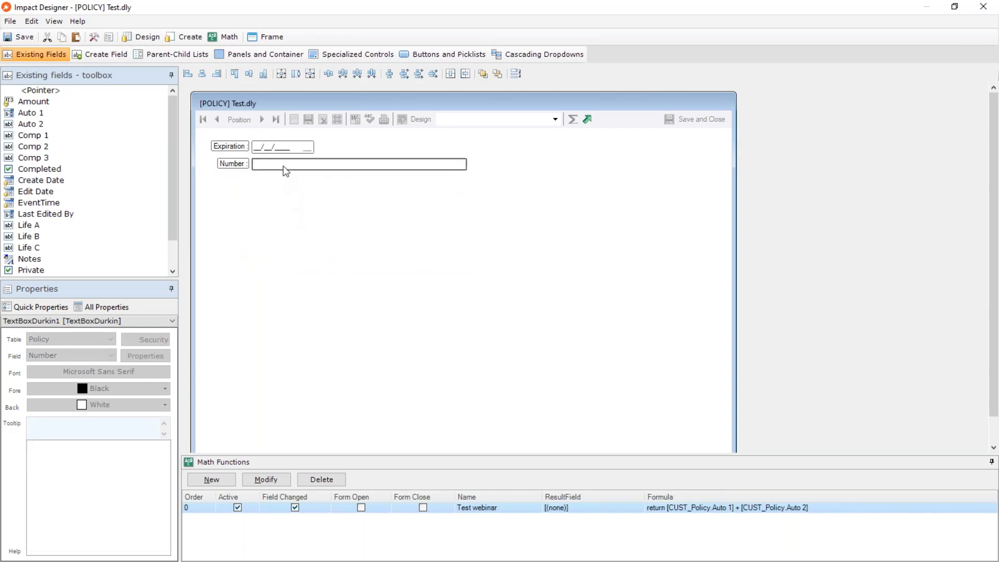
{"action": "left_click", "coordinate": [342, 235]}
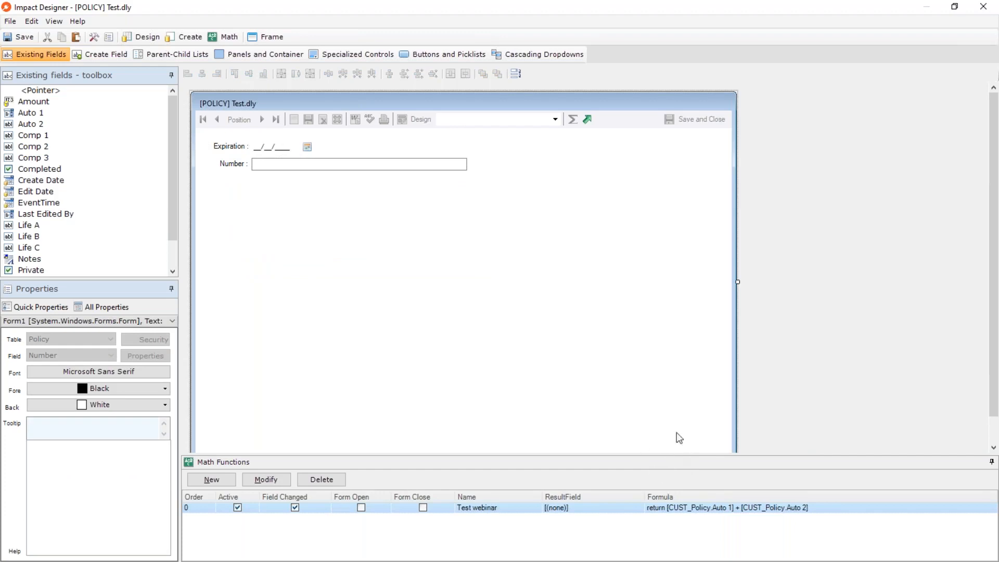
Shrink the form to fit closely around the two fields, then close the designer and save Test.dly.
{"action": "left_click", "coordinate": [993, 448]}
{"action": "left_click", "coordinate": [994, 447]}
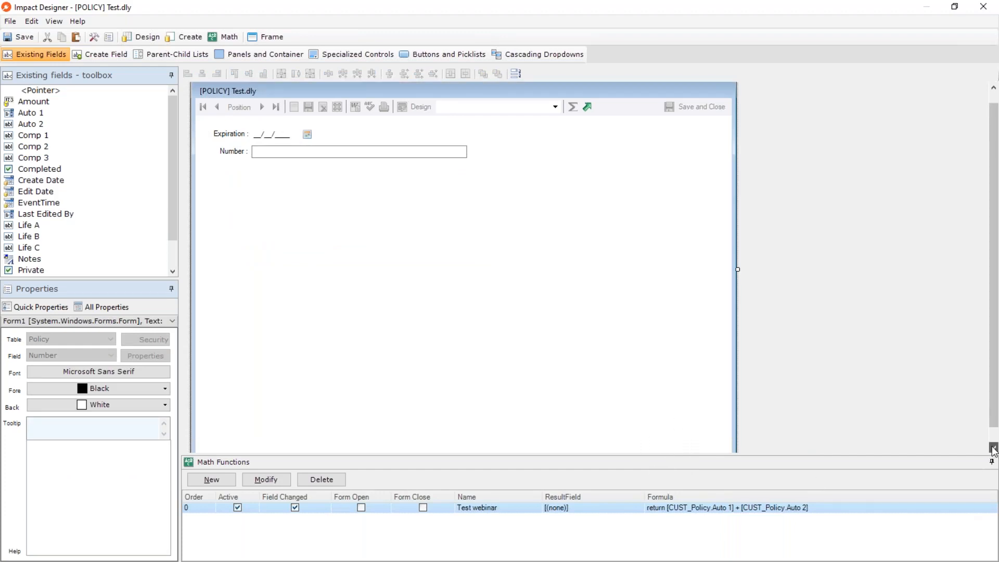
{"action": "left_click", "coordinate": [994, 447]}
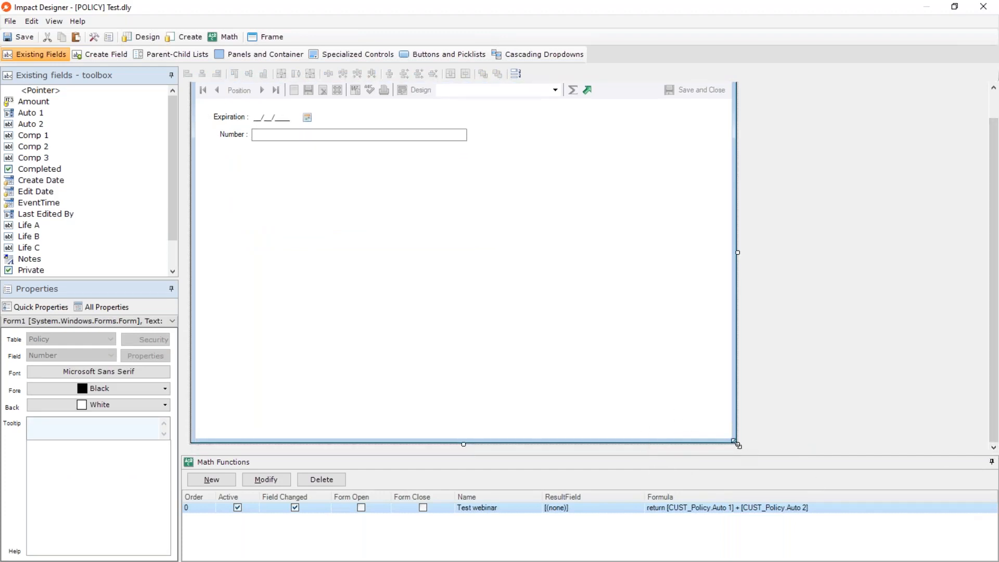
{"action": "left_click_drag", "start_coordinate": [738, 446], "coordinate": [545, 242]}
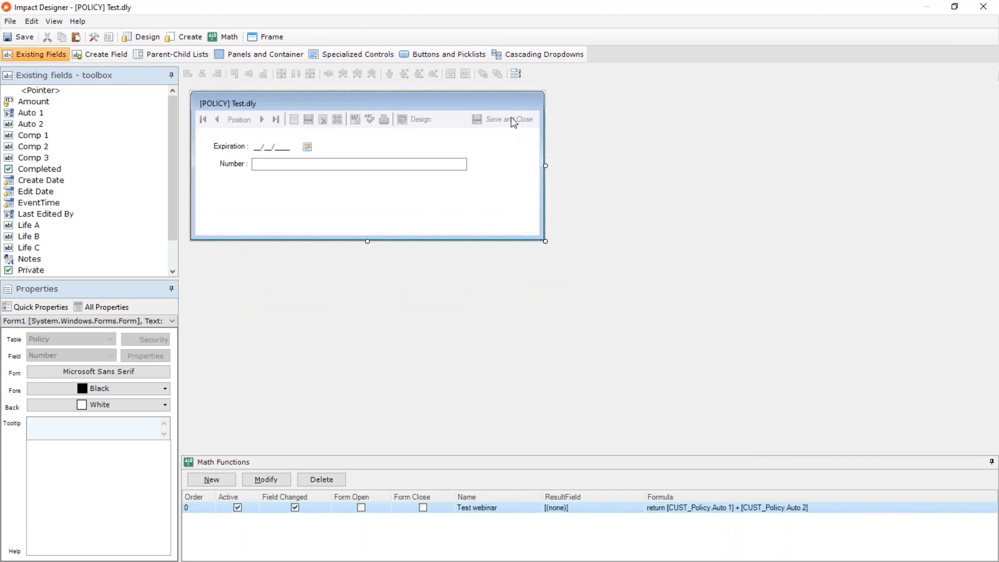
{"action": "left_click", "coordinate": [984, 7]}
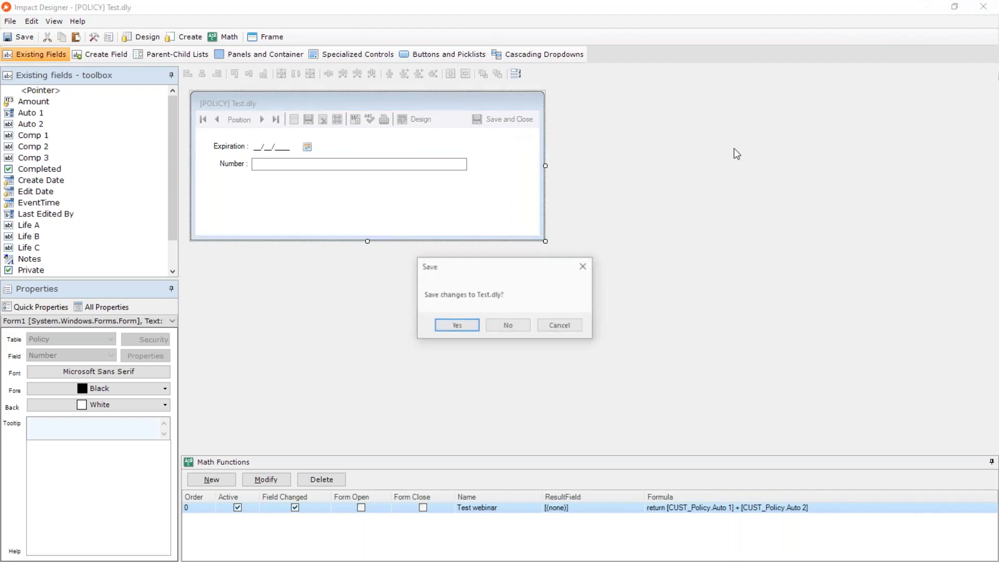
{"action": "left_click", "coordinate": [455, 326]}
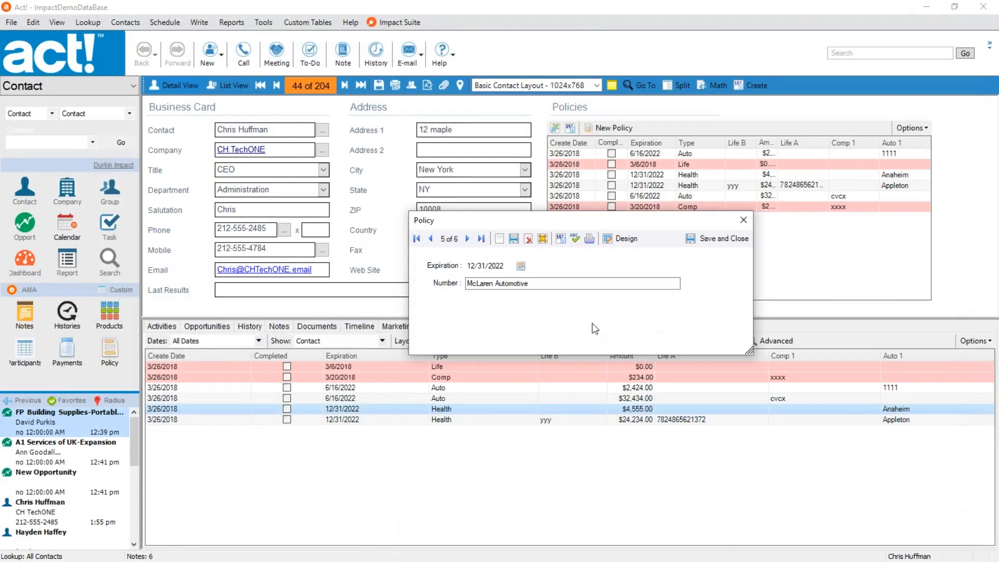
Check the Number and Expiration fields in the compact policy record window.
{"action": "left_click_drag", "start_coordinate": [531, 285], "coordinate": [453, 285]}
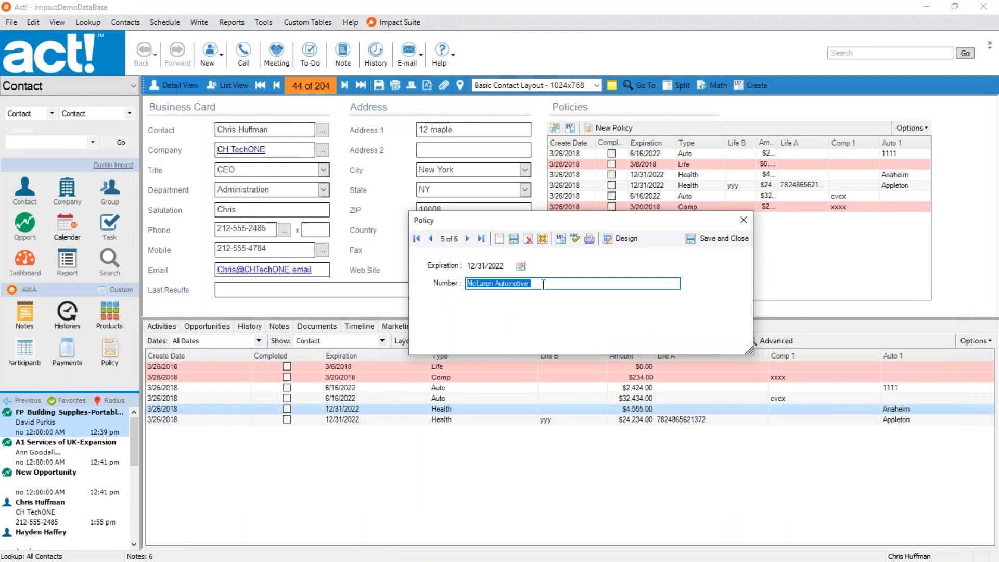
{"action": "left_click_drag", "start_coordinate": [545, 286], "coordinate": [465, 281]}
{"action": "left_click", "coordinate": [484, 266]}
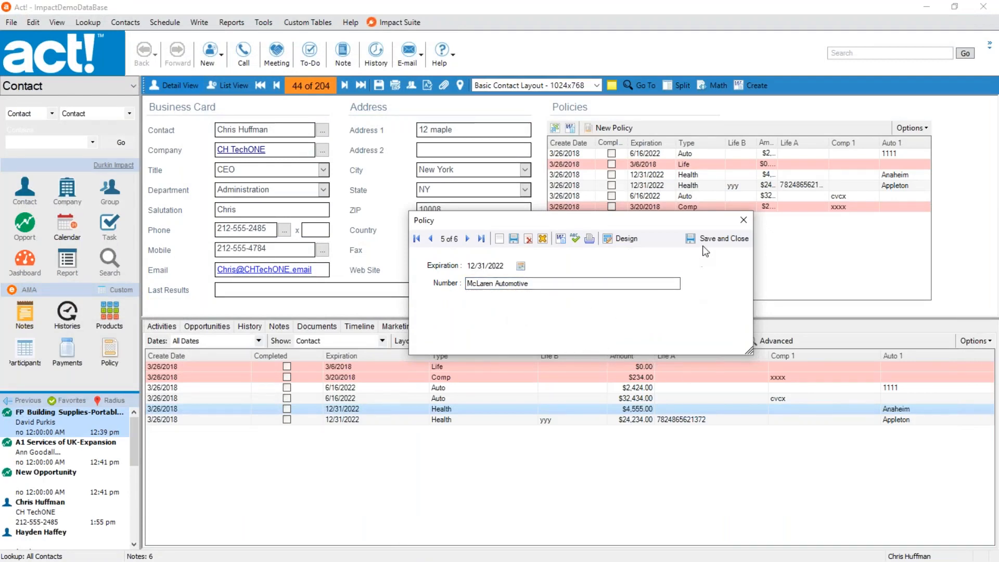
Reopen the Test form in the designer and add an OK button and a Cancel button side by side below Number.
{"action": "left_click", "coordinate": [611, 241]}
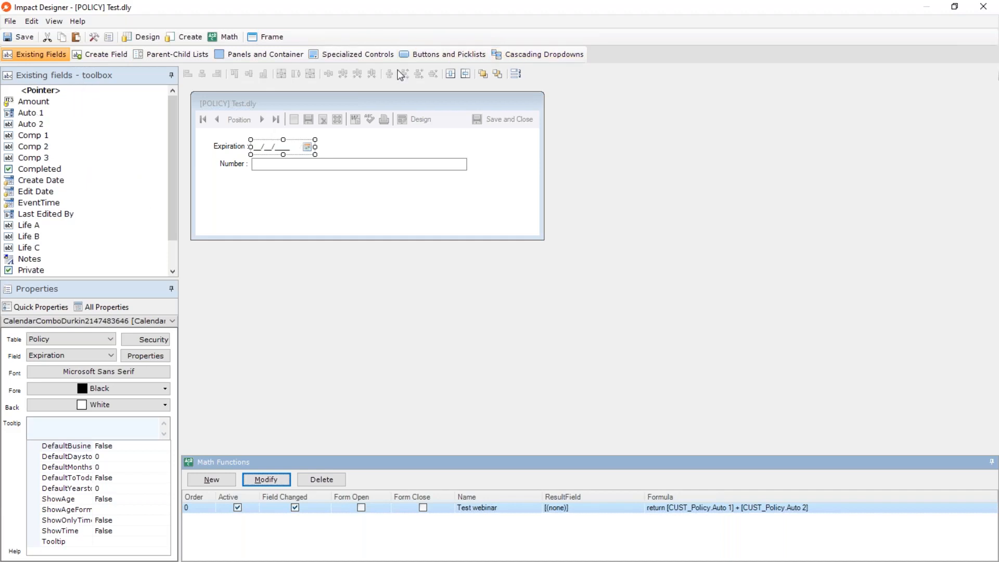
{"action": "left_click", "coordinate": [449, 54]}
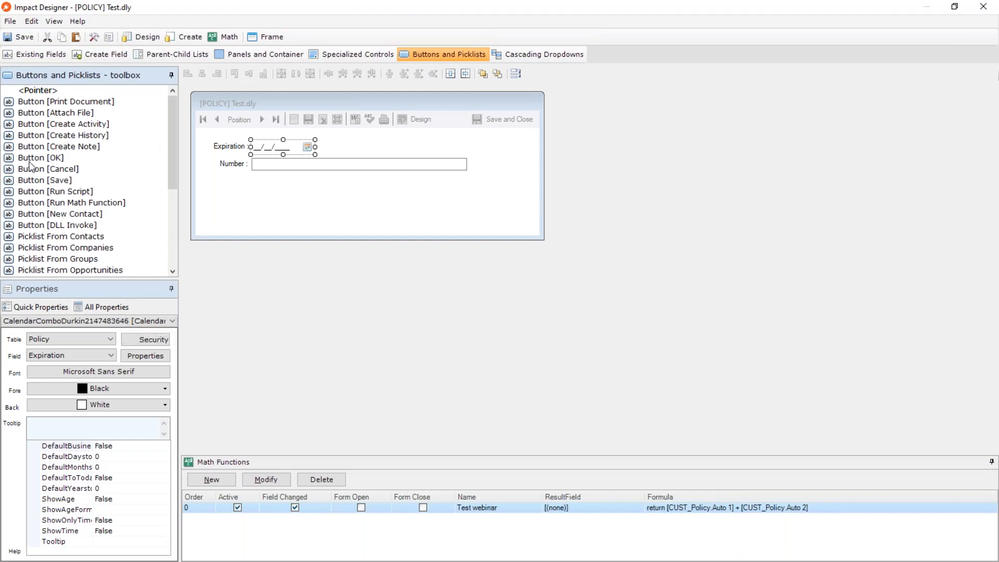
{"action": "left_click_drag", "start_coordinate": [30, 161], "coordinate": [388, 201]}
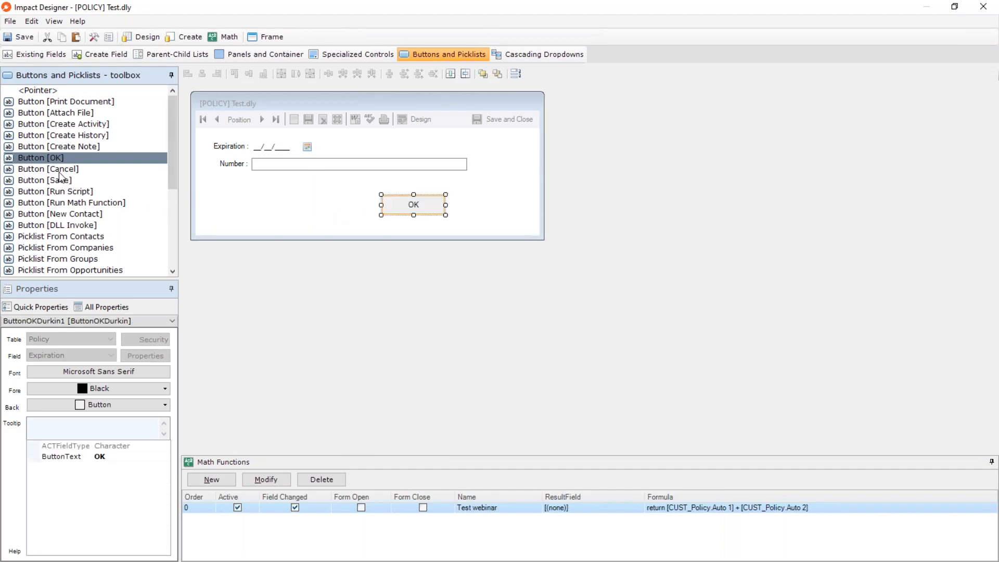
{"action": "left_click_drag", "start_coordinate": [60, 173], "coordinate": [487, 201]}
{"action": "left_click", "coordinate": [352, 193]}
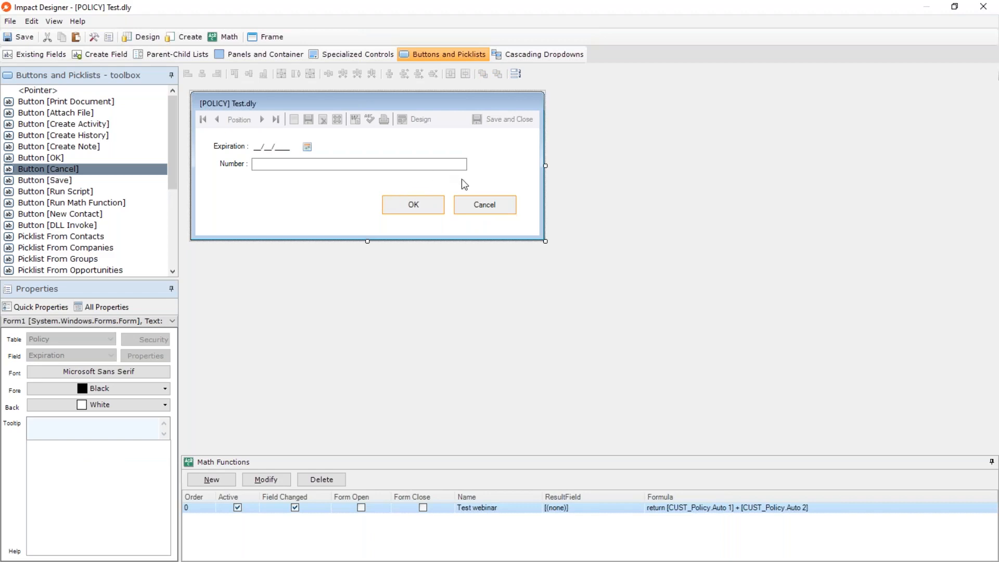
Move the OK and Cancel buttons together so that Cancel's right edge aligns with the Number field's right edge.
{"action": "left_click", "coordinate": [413, 206]}
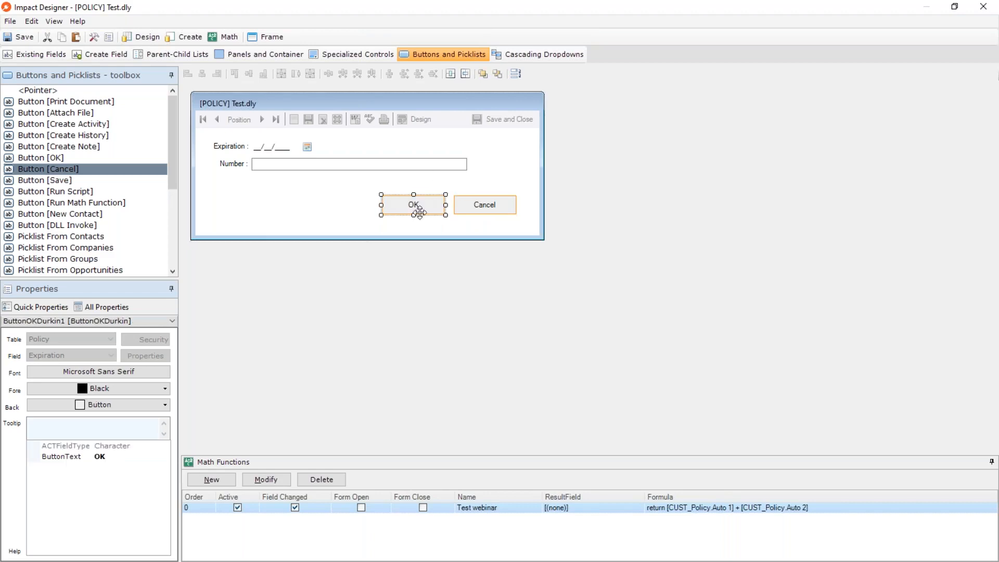
{"action": "left_click", "coordinate": [494, 207], "text": "ctrl"}
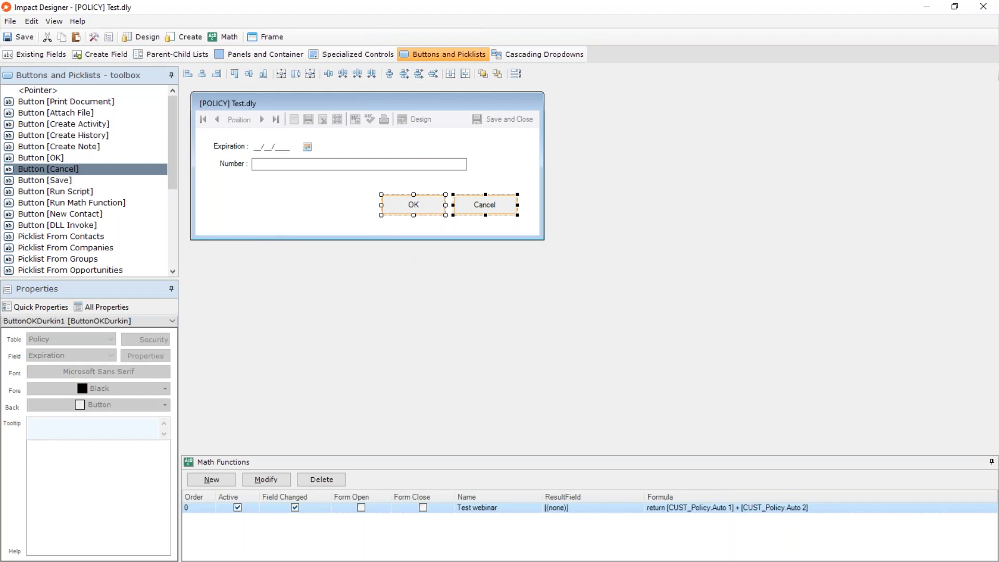
{"action": "left_click_drag", "start_coordinate": [491, 205], "coordinate": [443, 200]}
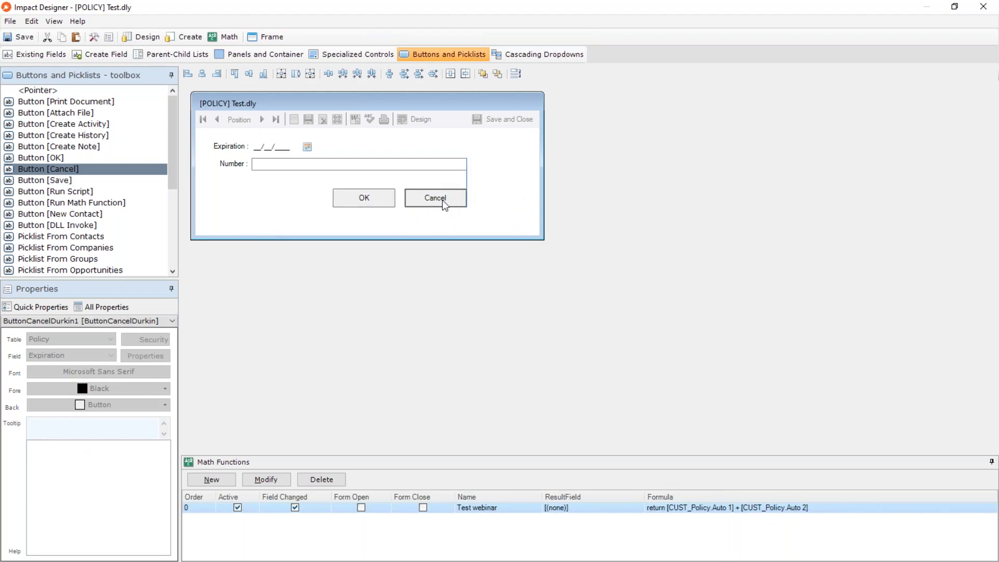
Narrow and shorten the form around the Number field and the OK and Cancel buttons.
{"action": "mouse_move", "coordinate": [443, 201]}
{"action": "left_mouse_down"}
{"action": "mouse_move", "coordinate": [461, 201]}
{"action": "mouse_move", "coordinate": [449, 202]}
{"action": "left_mouse_up"}
{"action": "left_click", "coordinate": [533, 194]}
{"action": "left_click_drag", "start_coordinate": [546, 242], "coordinate": [488, 232]}
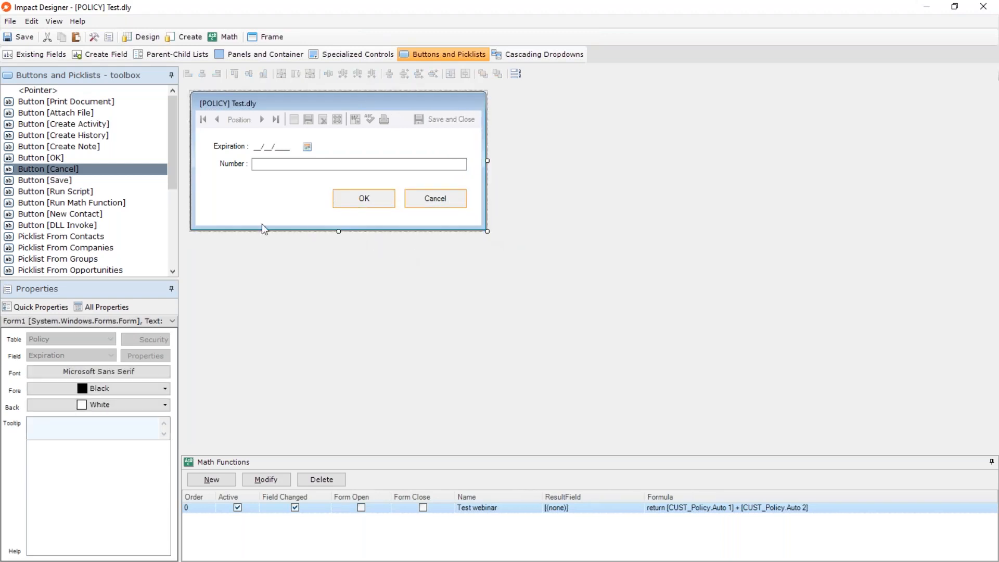
Move the Number field slightly lower and bring the OK button closer to Cancel on the same row.
{"action": "mouse_move", "coordinate": [280, 190]}
{"action": "left_mouse_down"}
{"action": "mouse_move", "coordinate": [223, 153]}
{"action": "mouse_move", "coordinate": [278, 172]}
{"action": "left_mouse_up"}
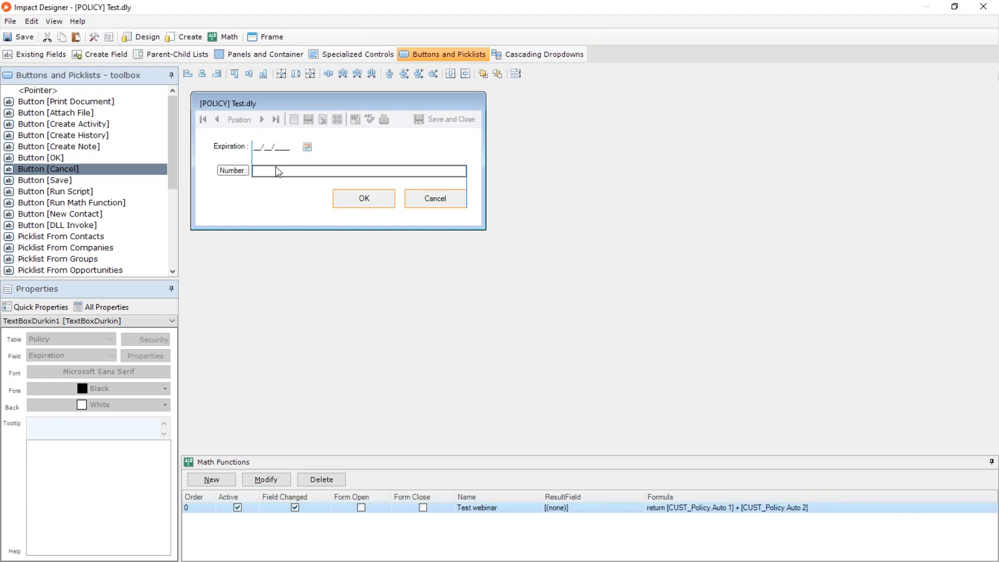
{"action": "left_click_drag", "start_coordinate": [278, 171], "coordinate": [279, 172]}
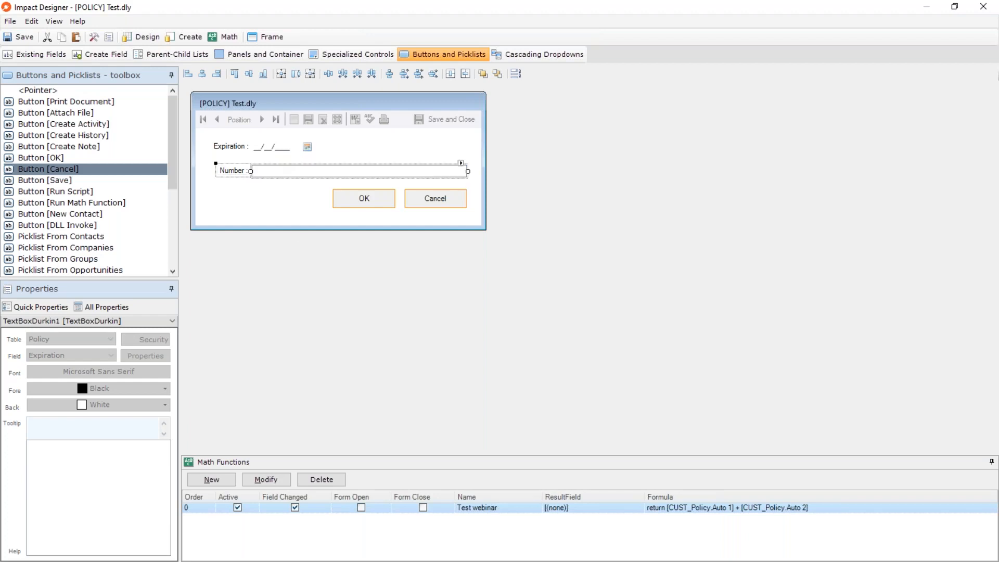
{"action": "left_click", "coordinate": [296, 196]}
{"action": "mouse_move", "coordinate": [365, 199]}
{"action": "left_mouse_down"}
{"action": "mouse_move", "coordinate": [342, 199]}
{"action": "mouse_move", "coordinate": [371, 208]}
{"action": "left_mouse_up"}
{"action": "left_click", "coordinate": [305, 202]}
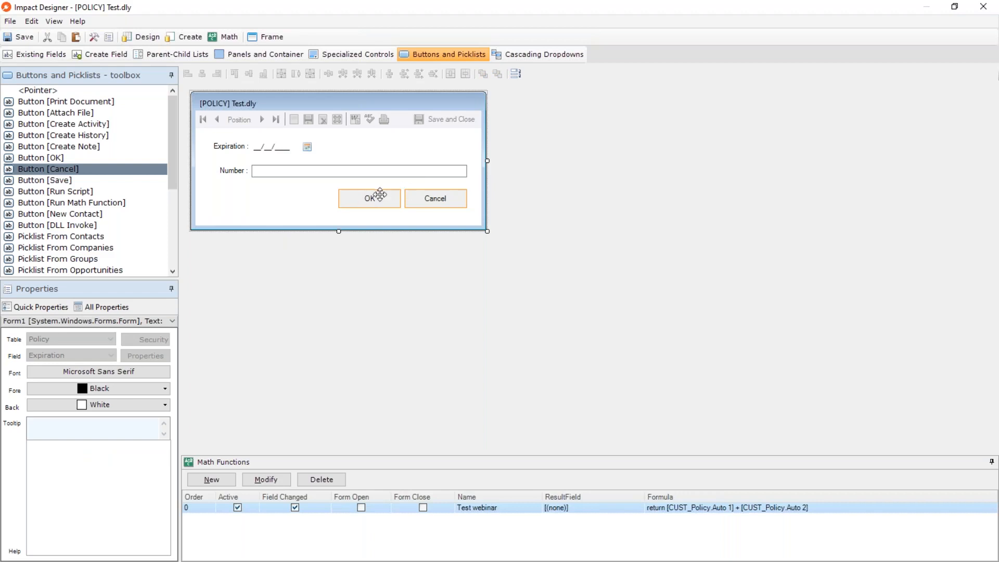
{"action": "mouse_move", "coordinate": [373, 199]}
{"action": "left_mouse_down"}
{"action": "mouse_move", "coordinate": [365, 205]}
{"action": "mouse_move", "coordinate": [376, 209]}
{"action": "mouse_move", "coordinate": [372, 201]}
{"action": "left_mouse_up"}
Trim the form's width and height a little more, close the designer and save Test.dly.
{"action": "left_click", "coordinate": [289, 206]}
{"action": "left_click_drag", "start_coordinate": [486, 231], "coordinate": [484, 222]}
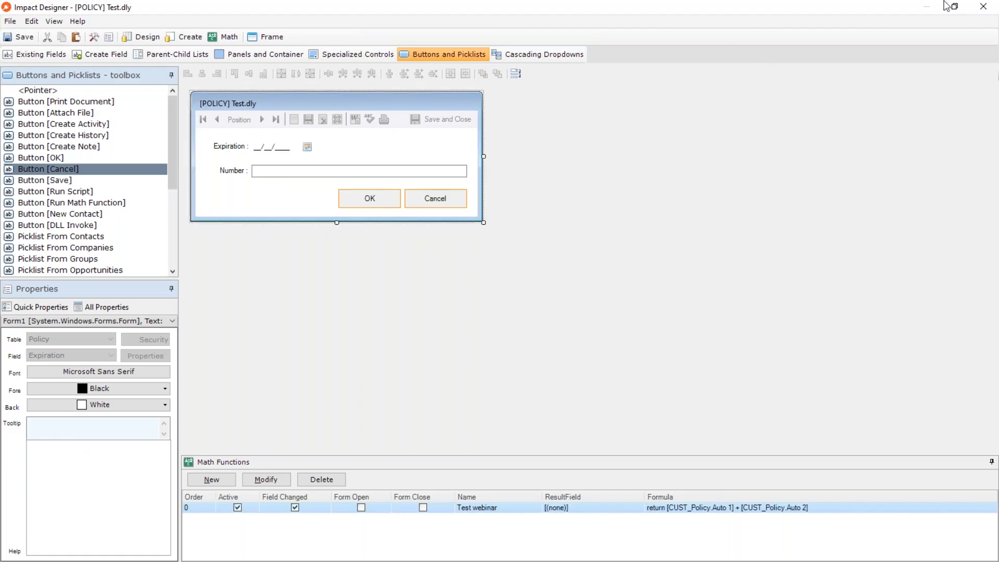
{"action": "left_click", "coordinate": [983, 6]}
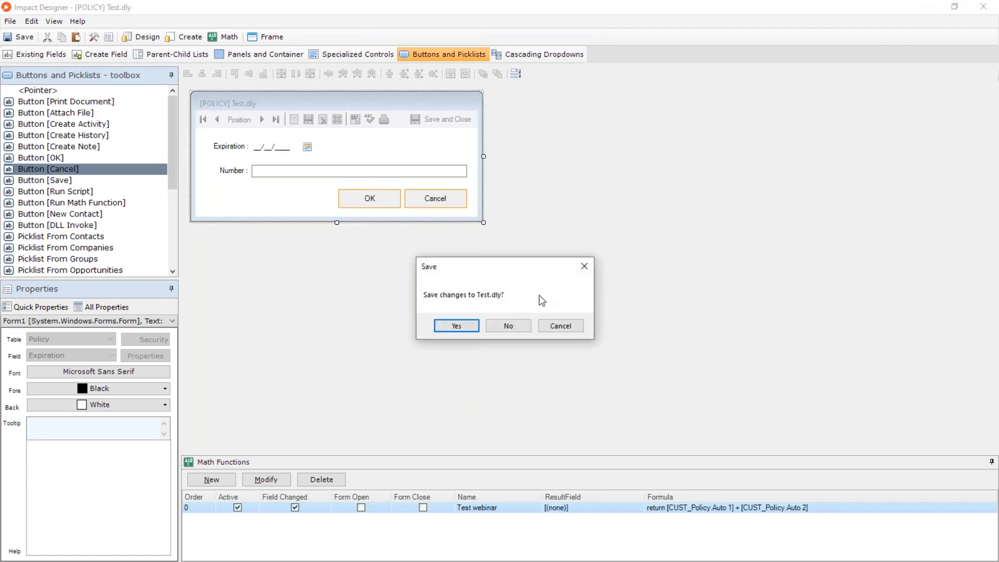
{"action": "left_click", "coordinate": [456, 326]}
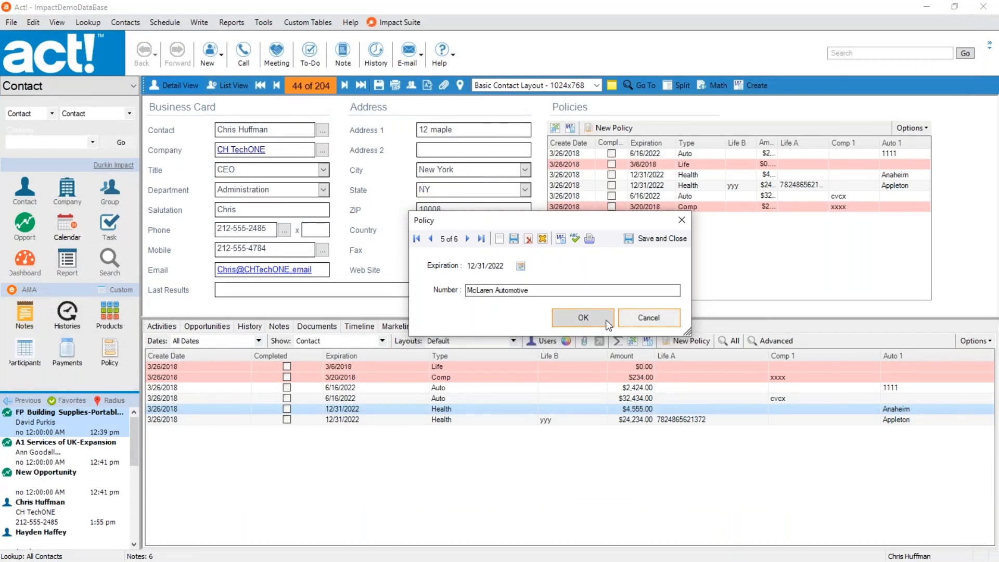
Close the policy record with its OK button, reopen the $4,555.00 Health policy and widen its window.
{"action": "left_click", "coordinate": [583, 312]}
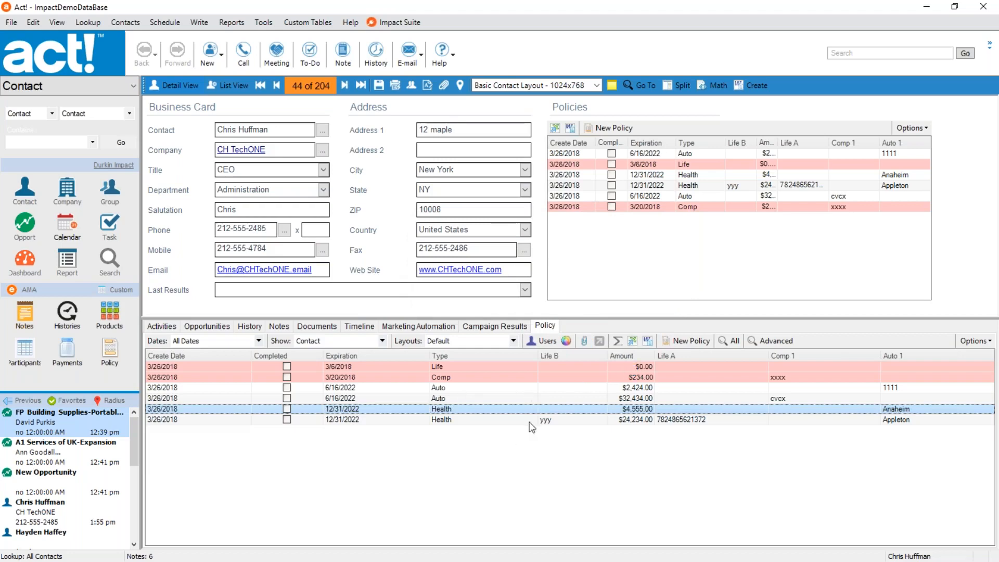
{"action": "double_click", "coordinate": [480, 411]}
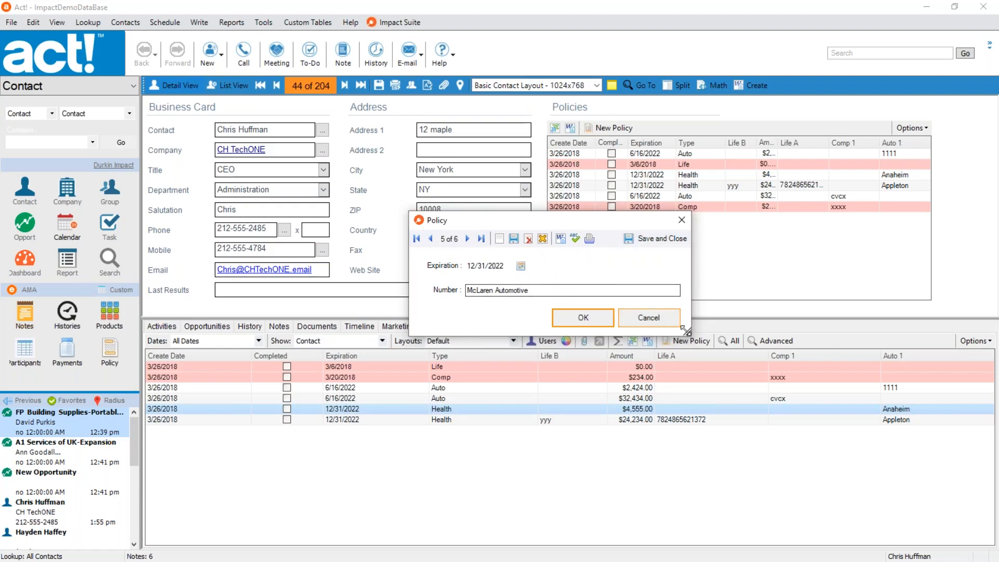
{"action": "left_click_drag", "start_coordinate": [689, 332], "coordinate": [832, 350]}
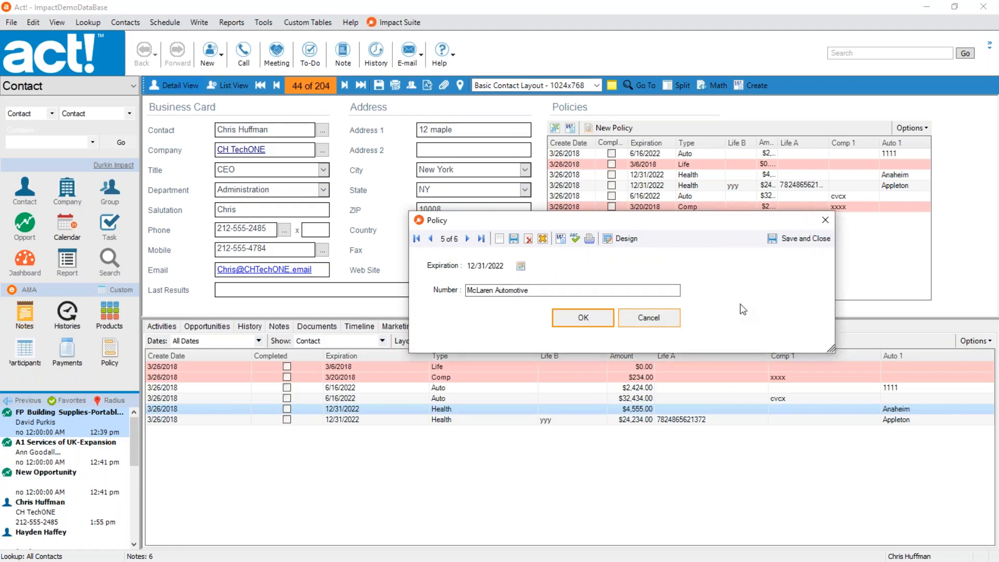
Open the Test form in the designer and delete its top toolbar.
{"action": "left_click", "coordinate": [609, 241]}
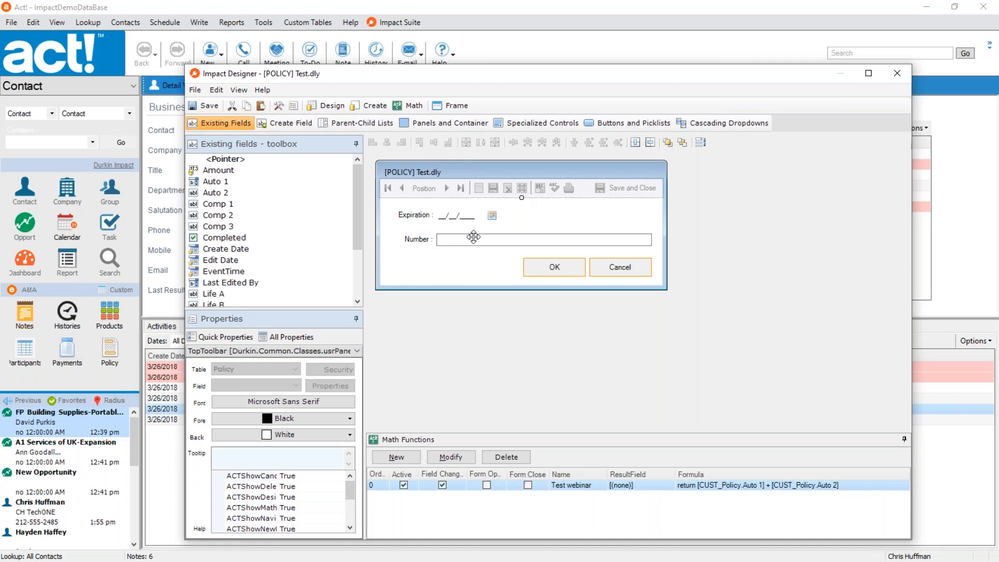
{"action": "key", "text": "Delete"}
{"action": "left_click", "coordinate": [531, 333]}
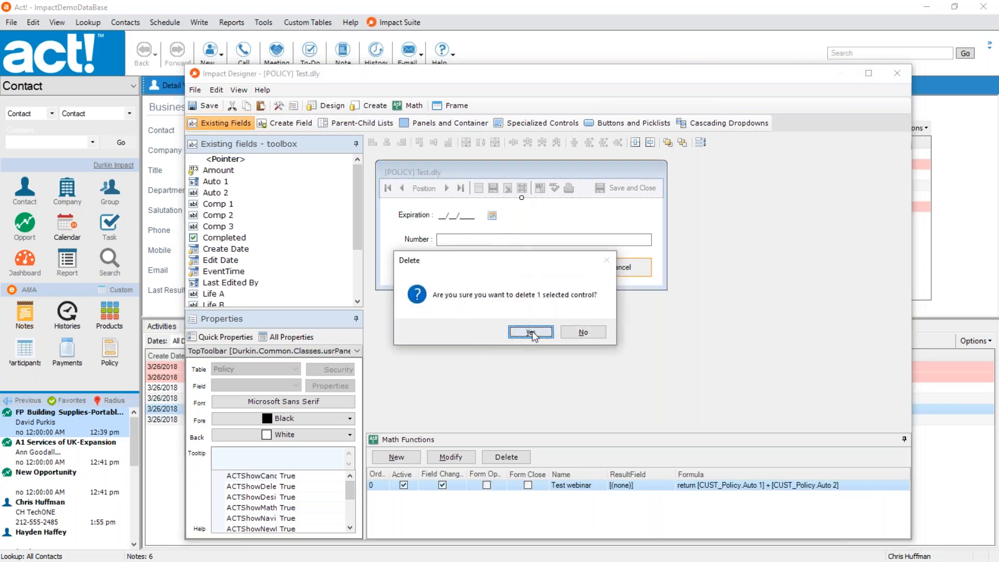
Move all the fields and buttons together up and to the left, close the designer and save Test.dly.
{"action": "key", "text": "ctrl+a"}
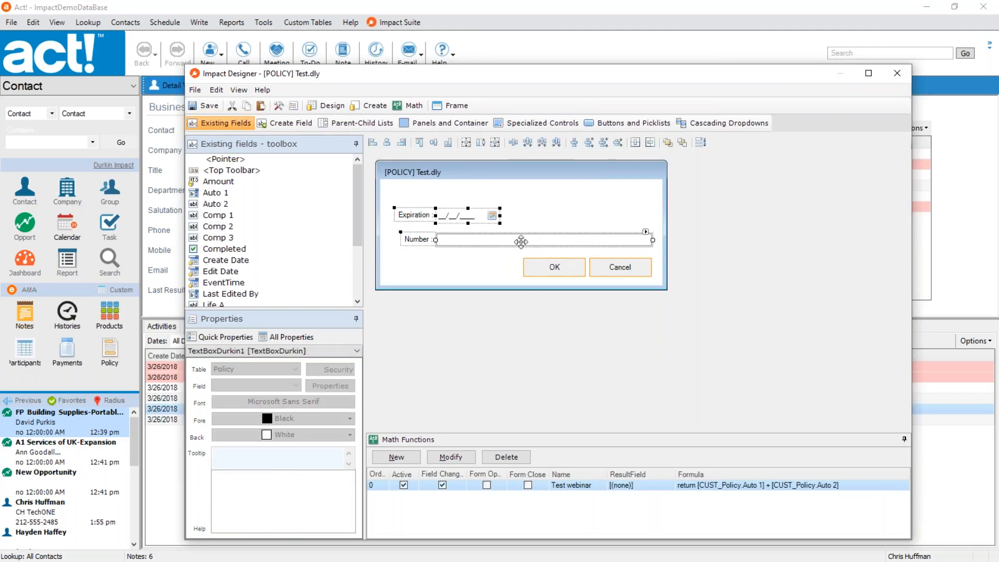
{"action": "left_click_drag", "start_coordinate": [517, 243], "coordinate": [624, 271]}
{"action": "left_click_drag", "start_coordinate": [624, 270], "coordinate": [617, 259]}
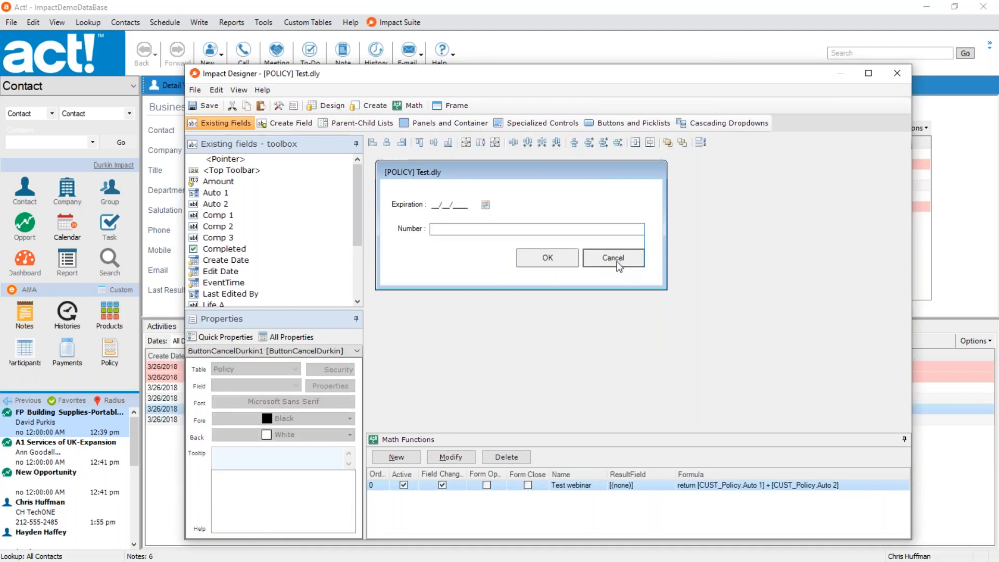
{"action": "left_click", "coordinate": [616, 278]}
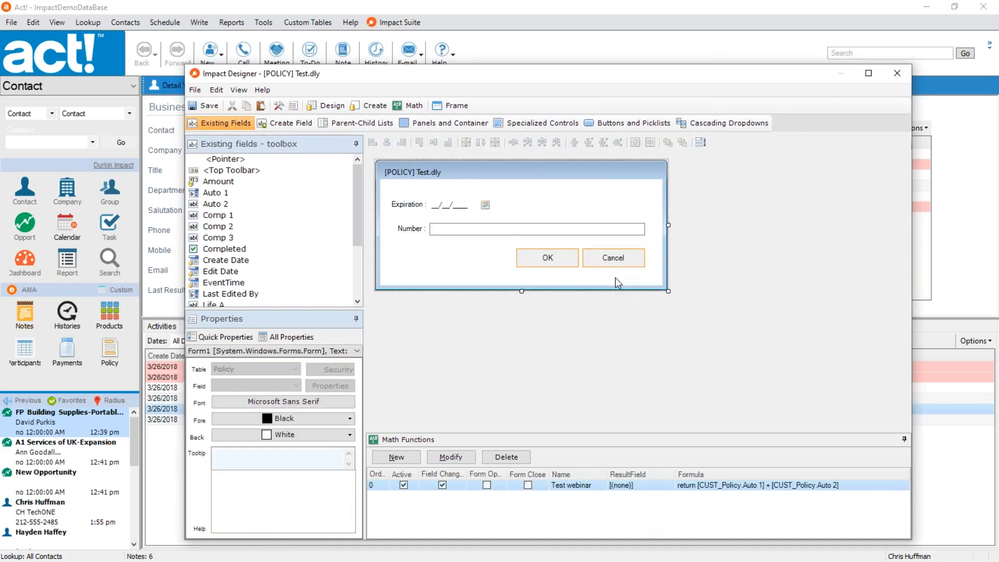
{"action": "left_click", "coordinate": [902, 70]}
{"action": "left_click", "coordinate": [464, 323]}
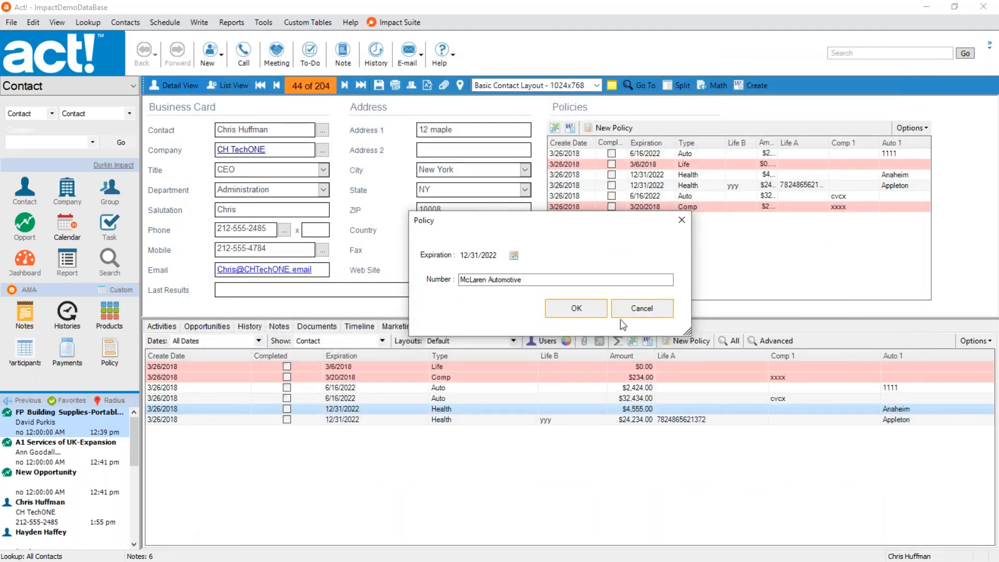
Close the toolbar-free policy record with Cancel, and check the same form on the $32,434.00 Auto policy before cancelling it.
{"action": "left_click", "coordinate": [641, 308]}
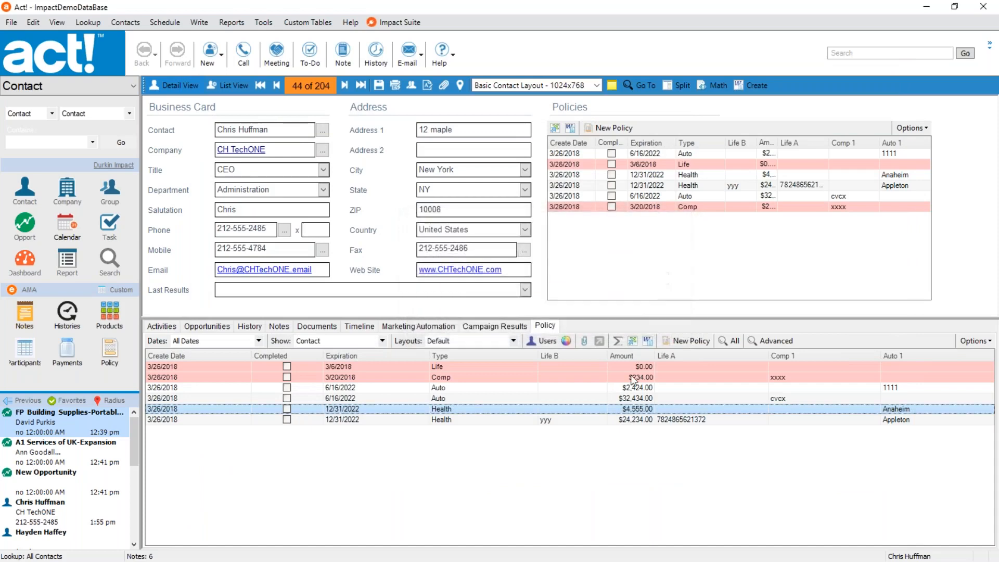
{"action": "double_click", "coordinate": [495, 398]}
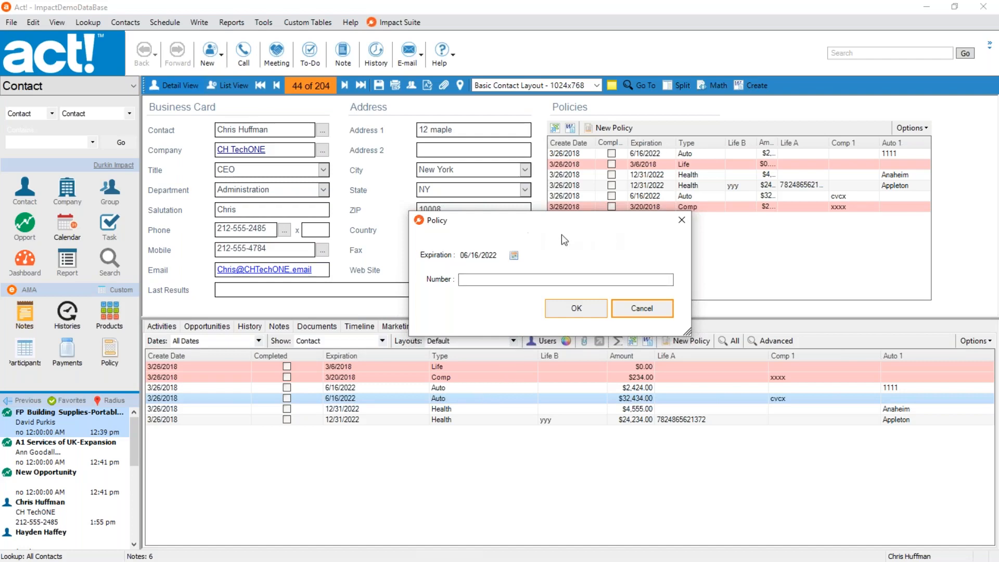
{"action": "left_click", "coordinate": [624, 312]}
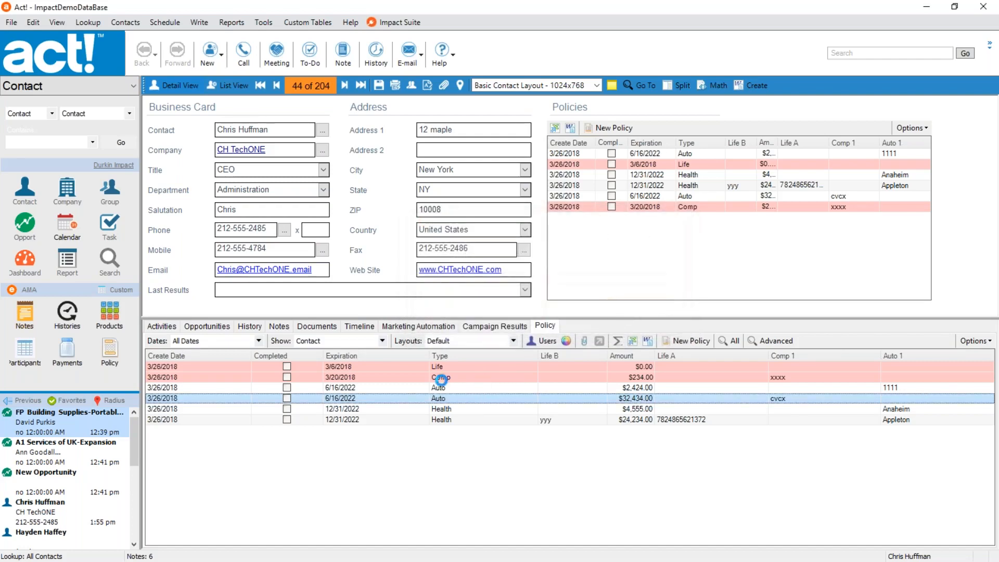
Open the Policy table's options and show its data entry forms.
{"action": "left_click", "coordinate": [512, 341]}
{"action": "left_click", "coordinate": [490, 477]}
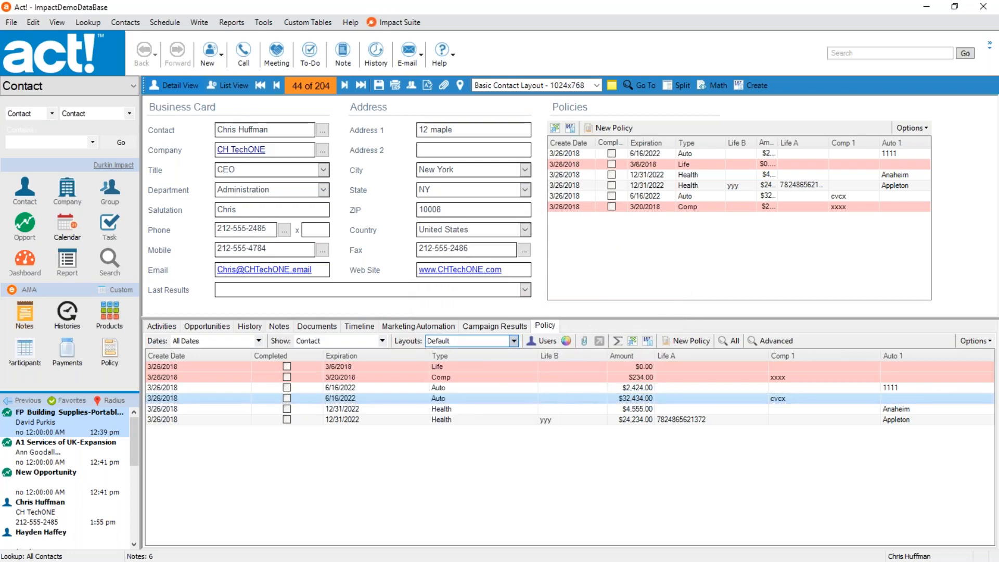
{"action": "left_click", "coordinate": [286, 214]}
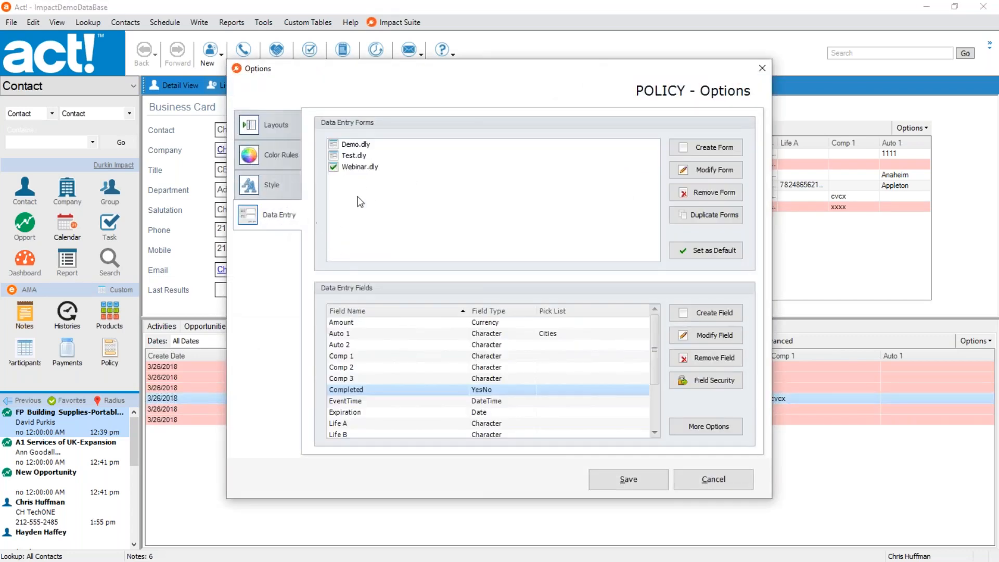
{"action": "left_click", "coordinate": [361, 167]}
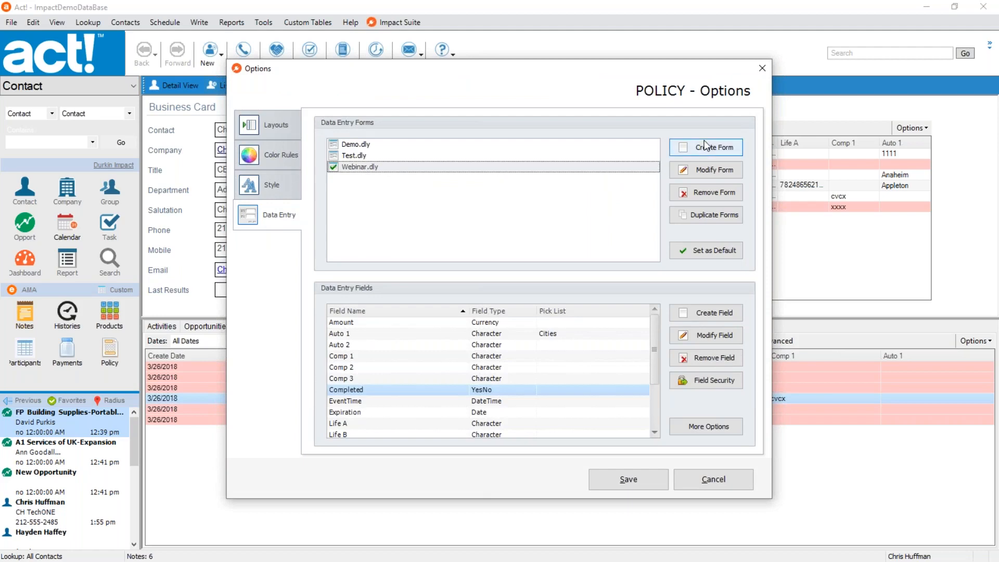
{"action": "left_click", "coordinate": [712, 177]}
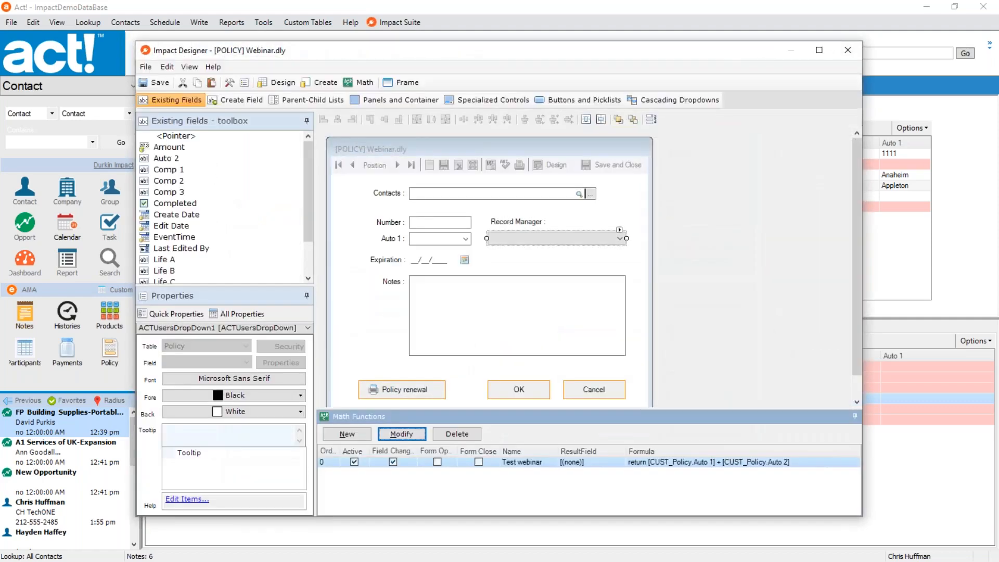
{"action": "left_click", "coordinate": [848, 50]}
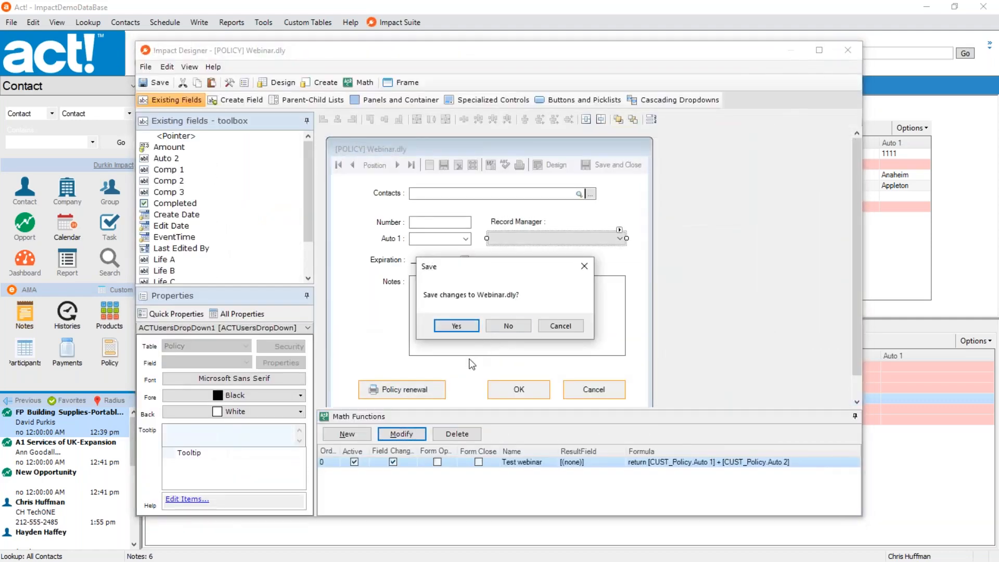
{"action": "left_click", "coordinate": [508, 326]}
Open Test.dly in the designer and move all its fields and buttons down together to make room for a toolbar.
{"action": "left_click", "coordinate": [375, 155]}
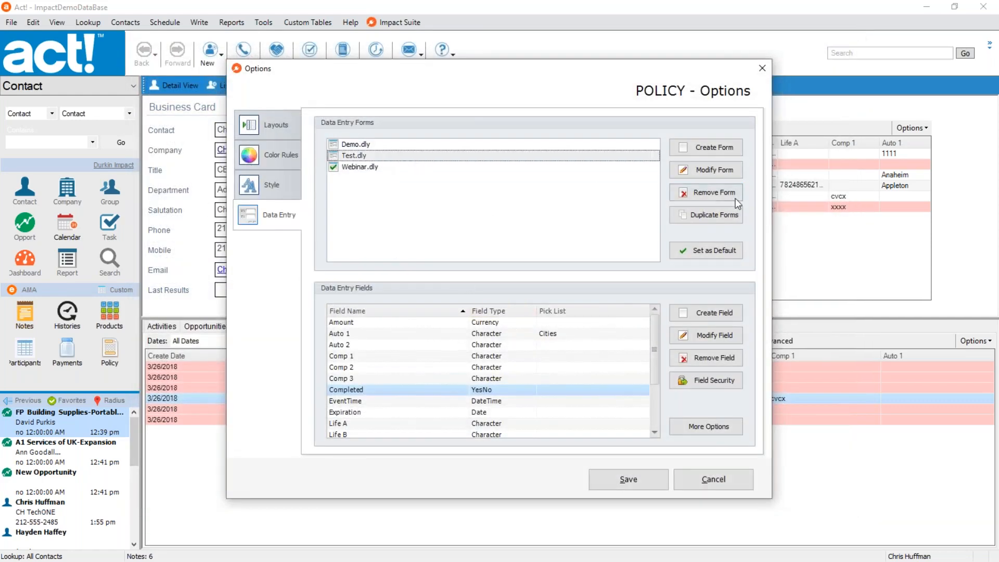
{"action": "left_click", "coordinate": [711, 169]}
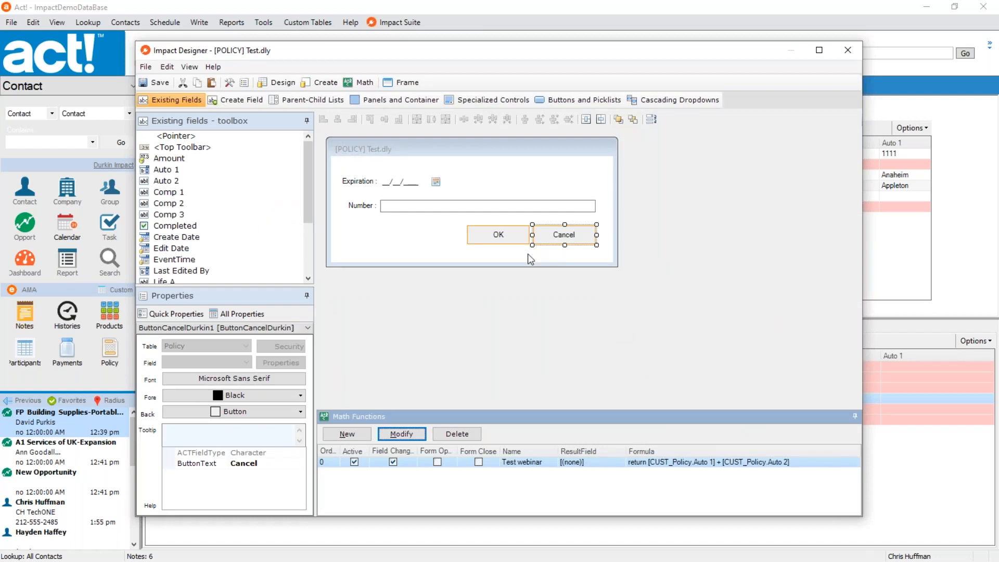
{"action": "left_click", "coordinate": [569, 255]}
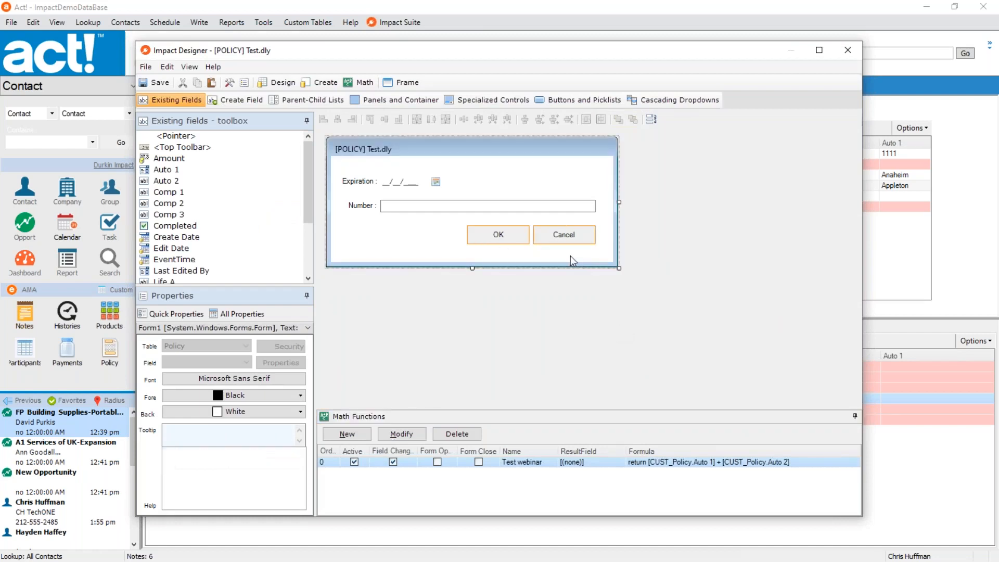
{"action": "left_click_drag", "start_coordinate": [575, 254], "coordinate": [363, 173]}
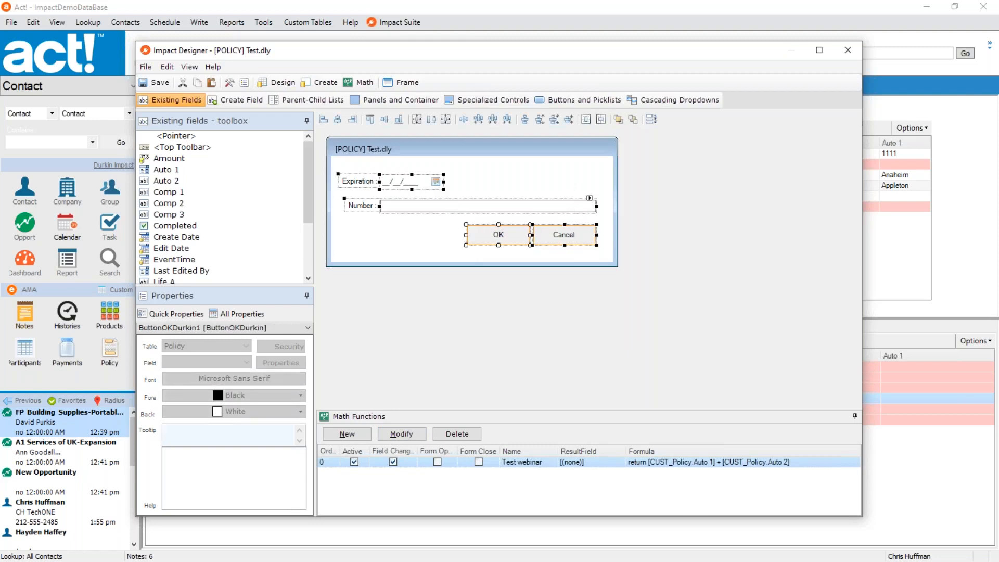
{"action": "left_click_drag", "start_coordinate": [491, 230], "coordinate": [492, 240]}
{"action": "left_click", "coordinate": [484, 167]}
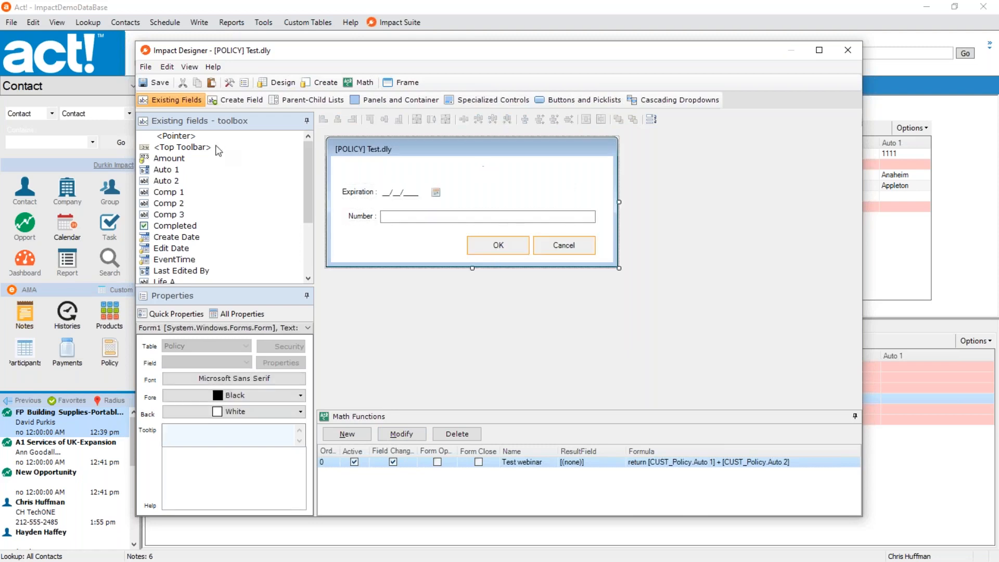
Try adding the Amount field below Number on the form, and delete it.
{"action": "left_click", "coordinate": [161, 150]}
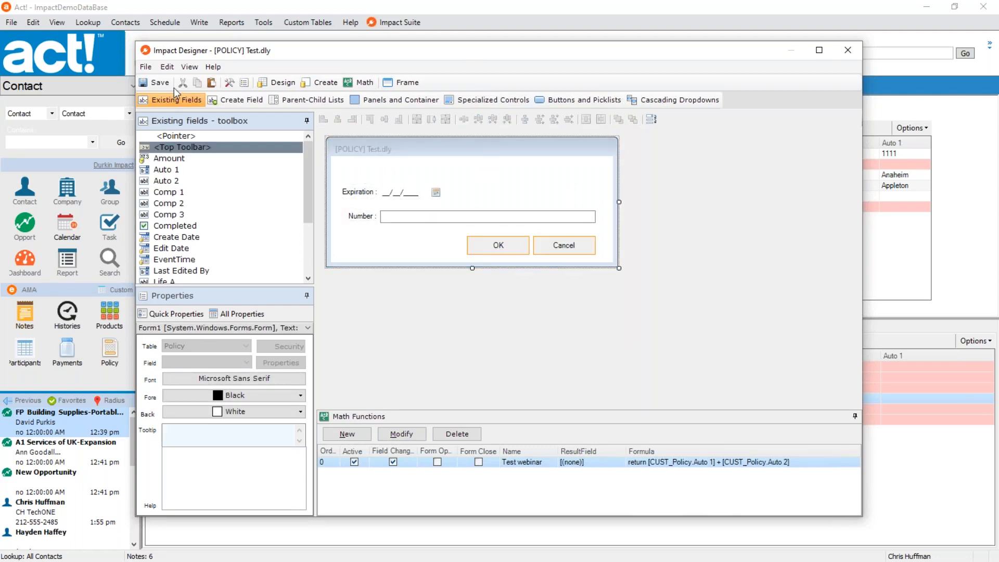
{"action": "left_click", "coordinate": [171, 159]}
{"action": "left_click_drag", "start_coordinate": [169, 161], "coordinate": [393, 246]}
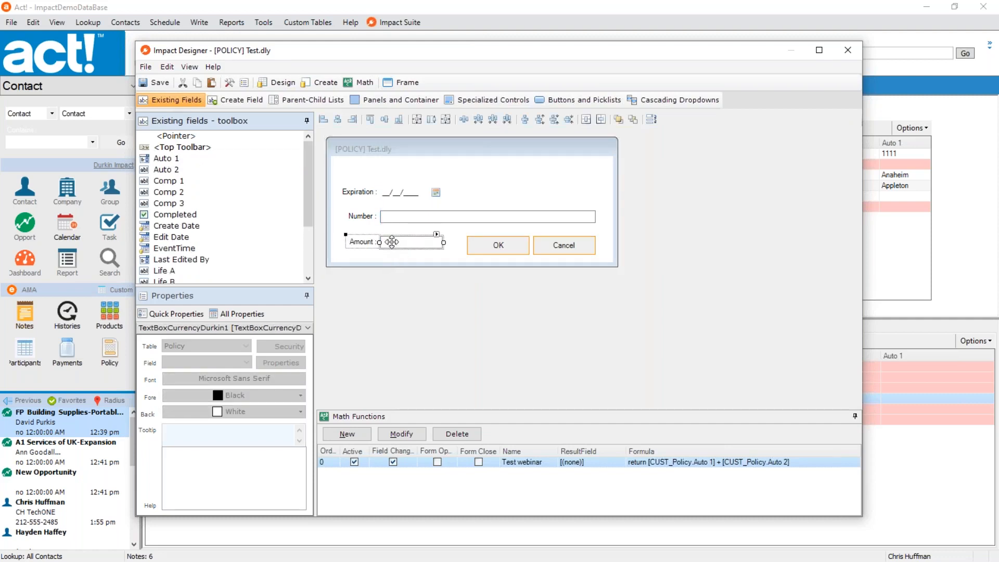
{"action": "key", "text": "Delete"}
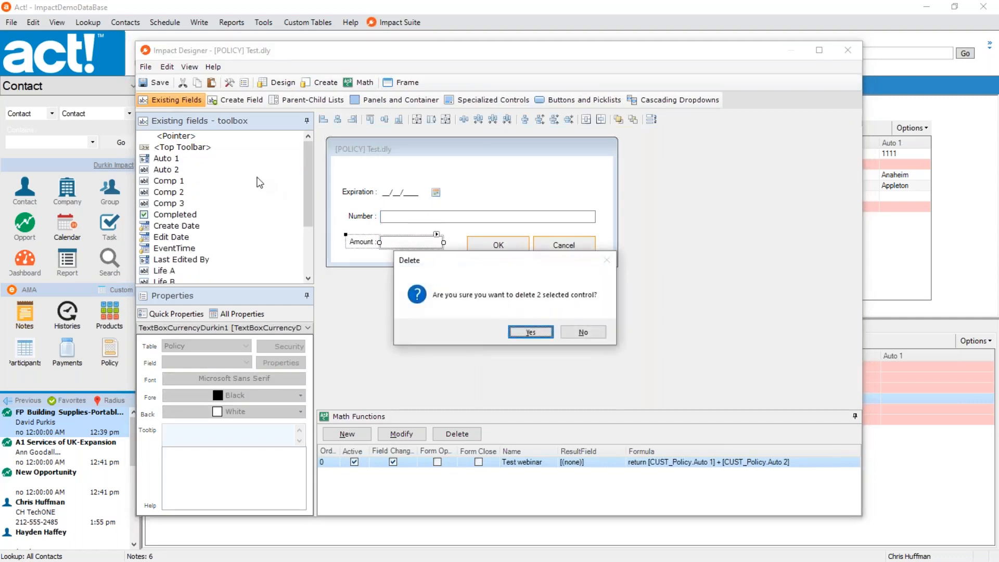
{"action": "left_click", "coordinate": [526, 330]}
Add the top toolbar back to the form, close the designer and save Test.dly.
{"action": "left_click_drag", "start_coordinate": [171, 148], "coordinate": [443, 184]}
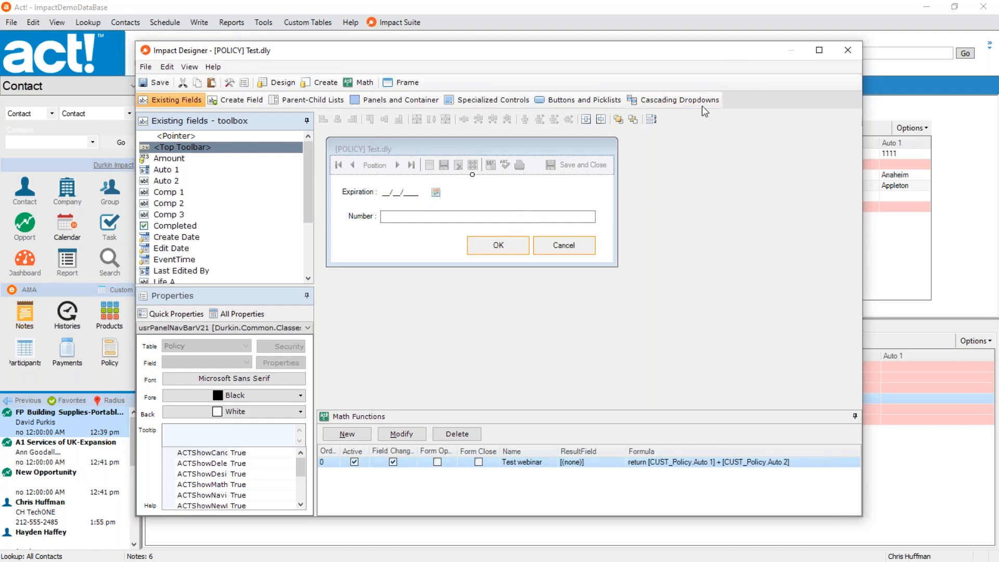
{"action": "left_click", "coordinate": [850, 52]}
{"action": "left_click", "coordinate": [454, 326]}
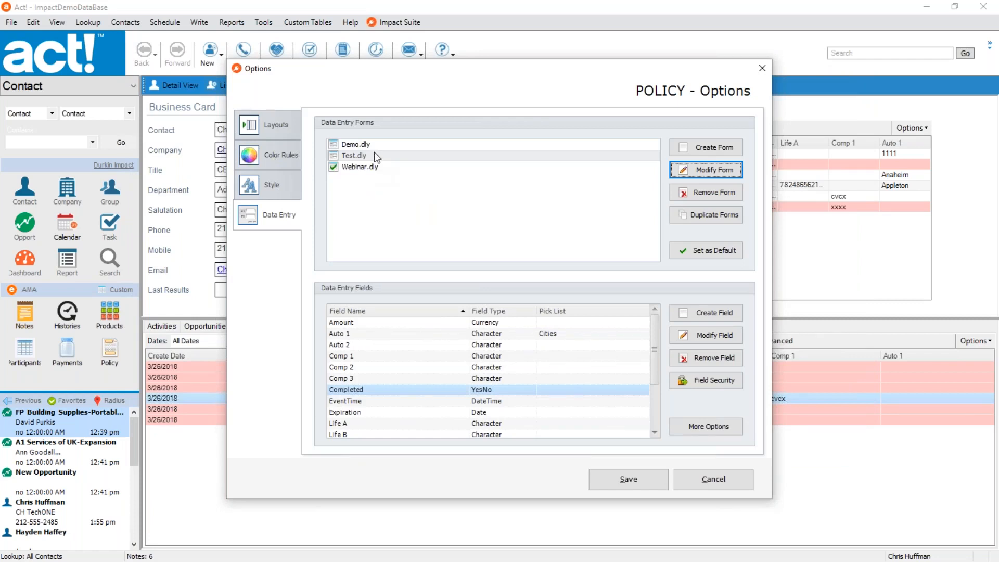
Open Demo.dly in the designer and delete all fields, labels and the separator line below the toolbar from the form.
{"action": "left_click", "coordinate": [709, 169]}
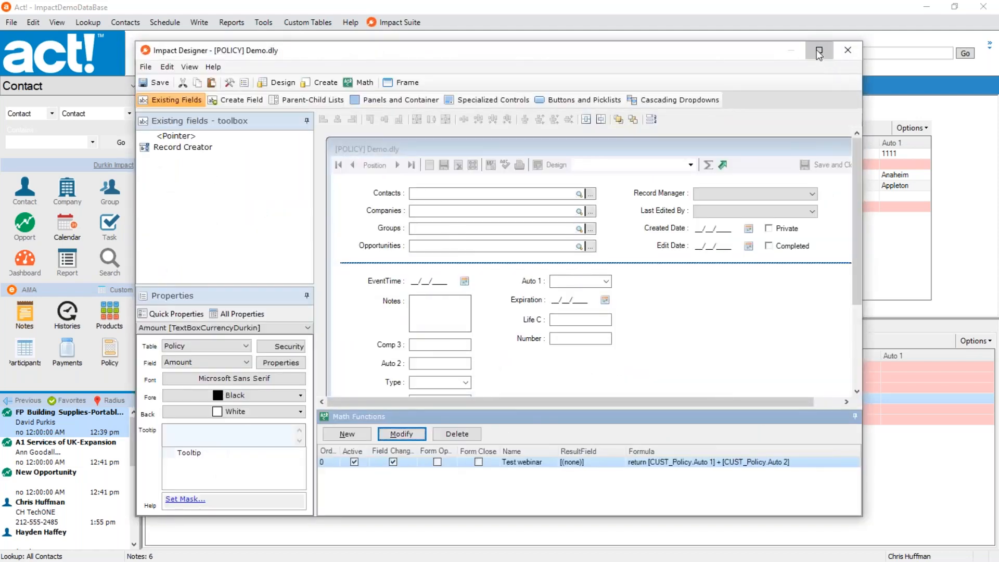
{"action": "left_click", "coordinate": [819, 50]}
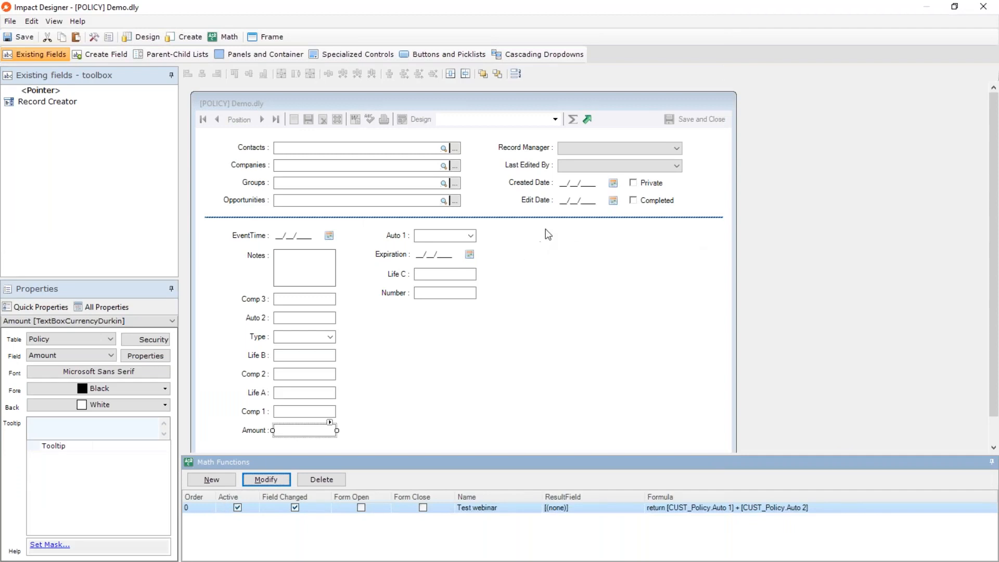
{"action": "left_click", "coordinate": [500, 239]}
{"action": "left_click_drag", "start_coordinate": [232, 436], "coordinate": [557, 221]}
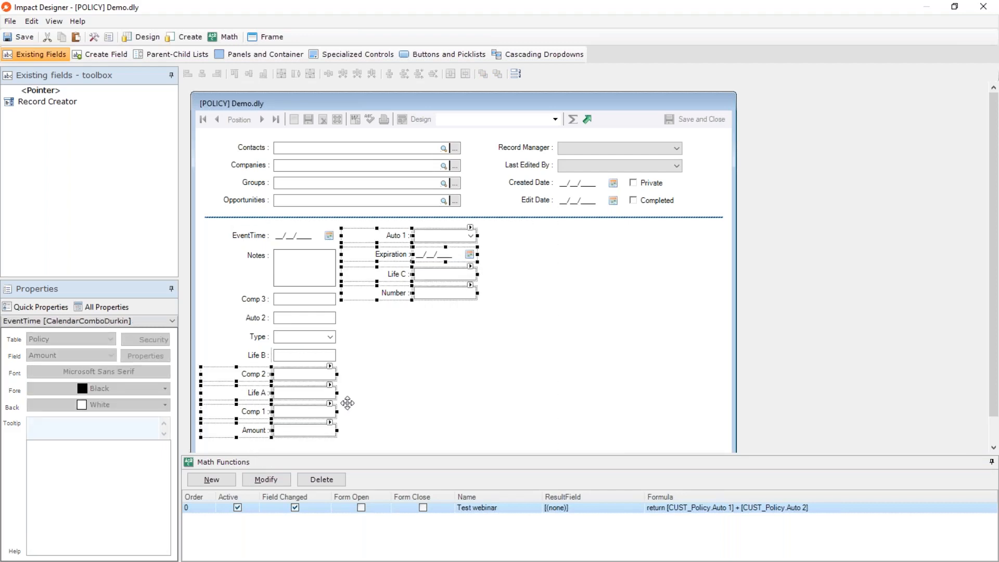
{"action": "key", "text": "Delete"}
{"action": "left_click", "coordinate": [533, 332]}
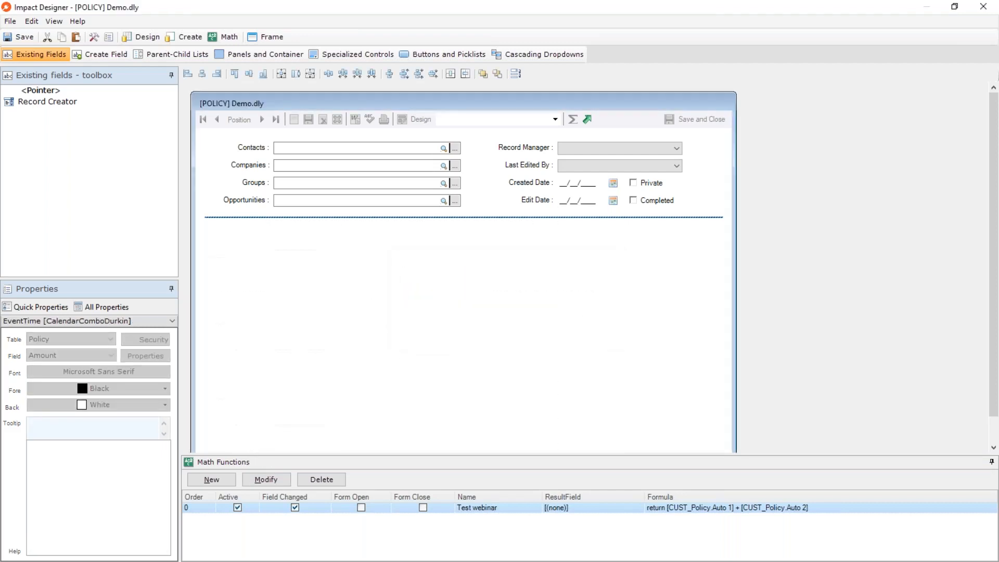
{"action": "key", "text": "ctrl+a"}
{"action": "key", "text": "Delete"}
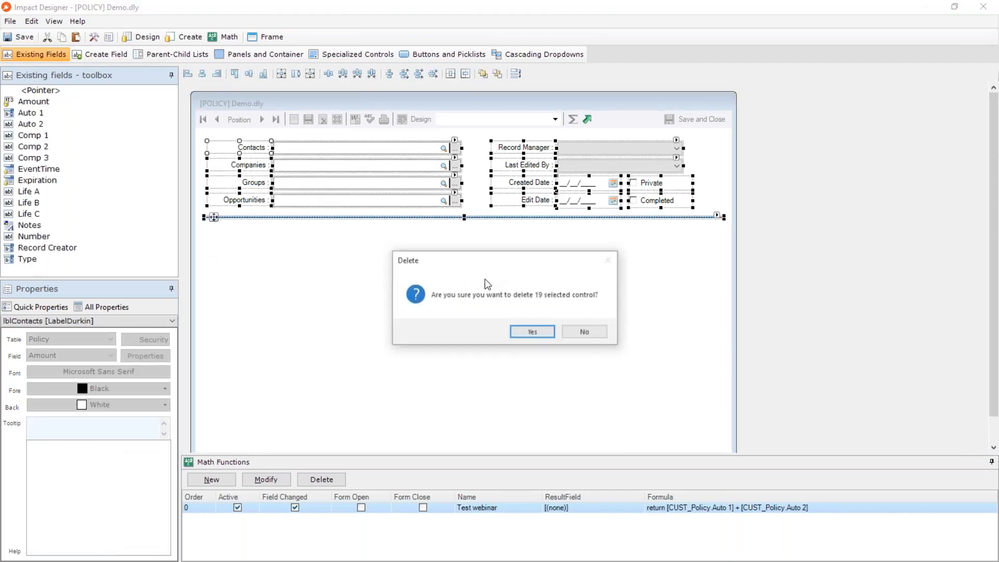
{"action": "left_click", "coordinate": [533, 334]}
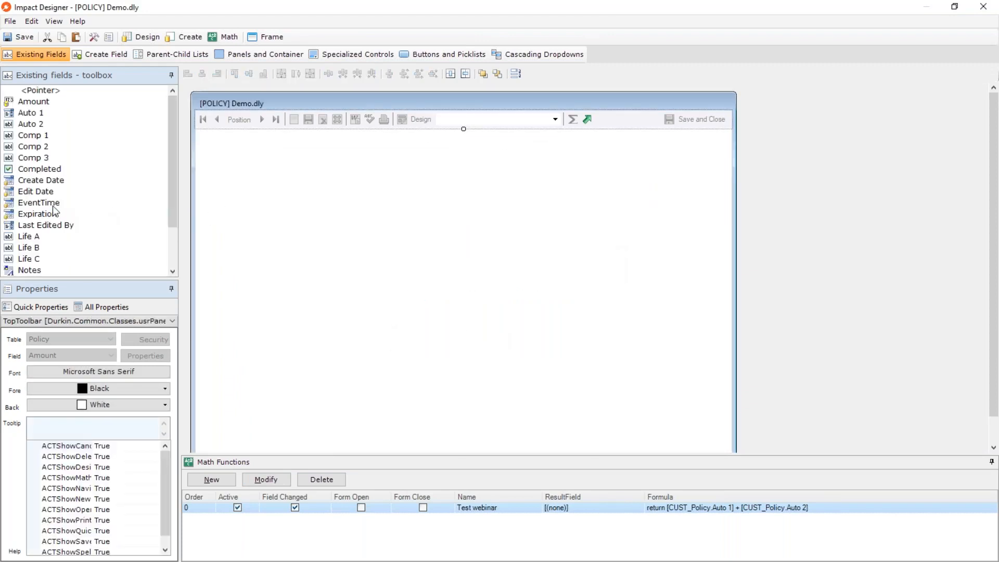
Add the Expiration field near the top of the empty form and show its date box's properties in a wider pane.
{"action": "left_click", "coordinate": [38, 216]}
{"action": "left_click_drag", "start_coordinate": [72, 214], "coordinate": [294, 188]}
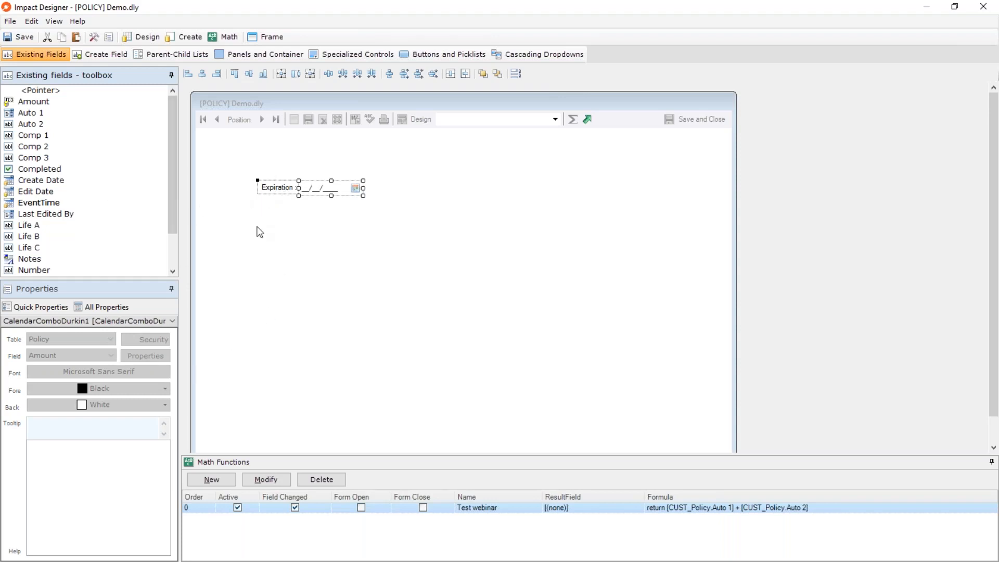
{"action": "left_click", "coordinate": [276, 246]}
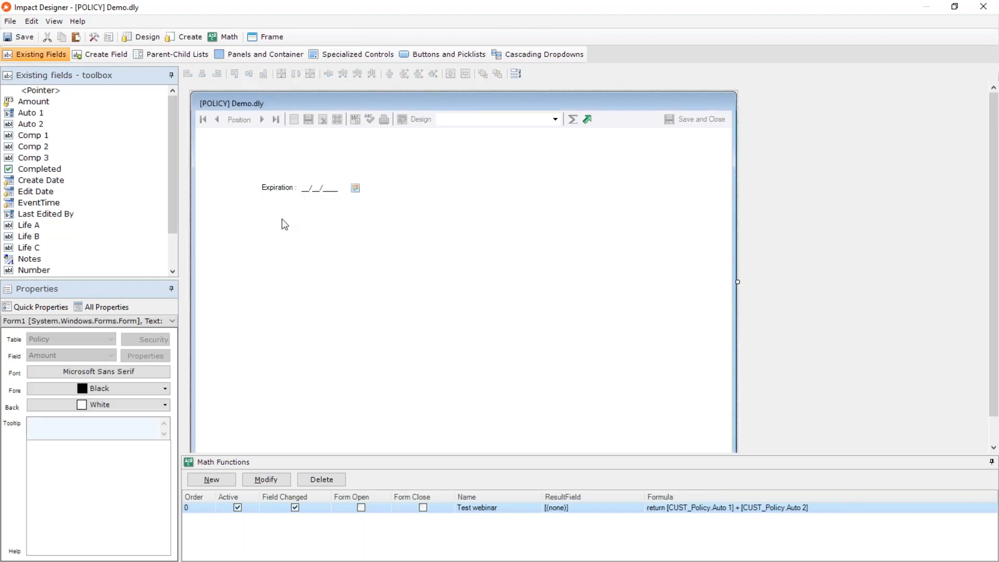
{"action": "left_click", "coordinate": [328, 189]}
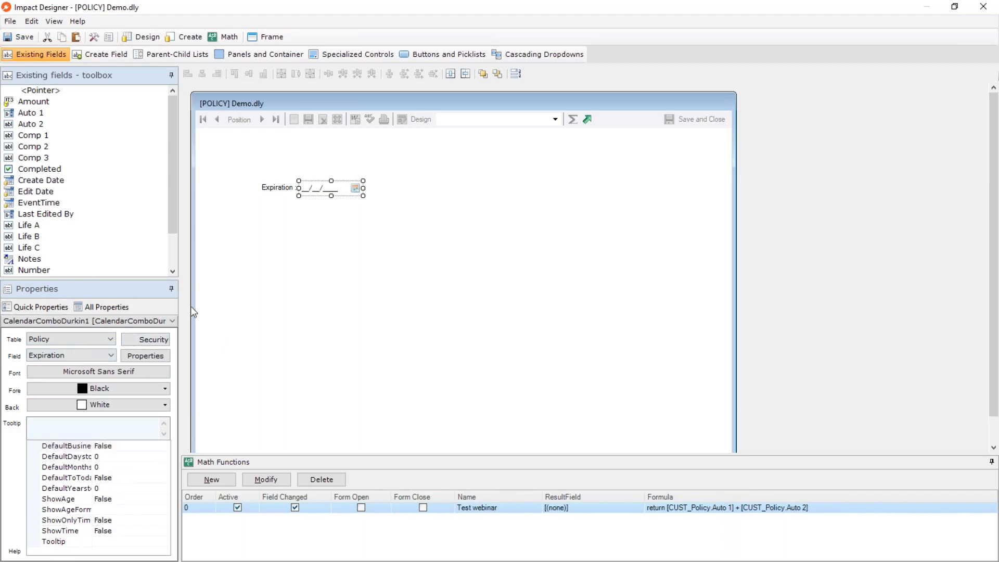
{"action": "left_click", "coordinate": [332, 294]}
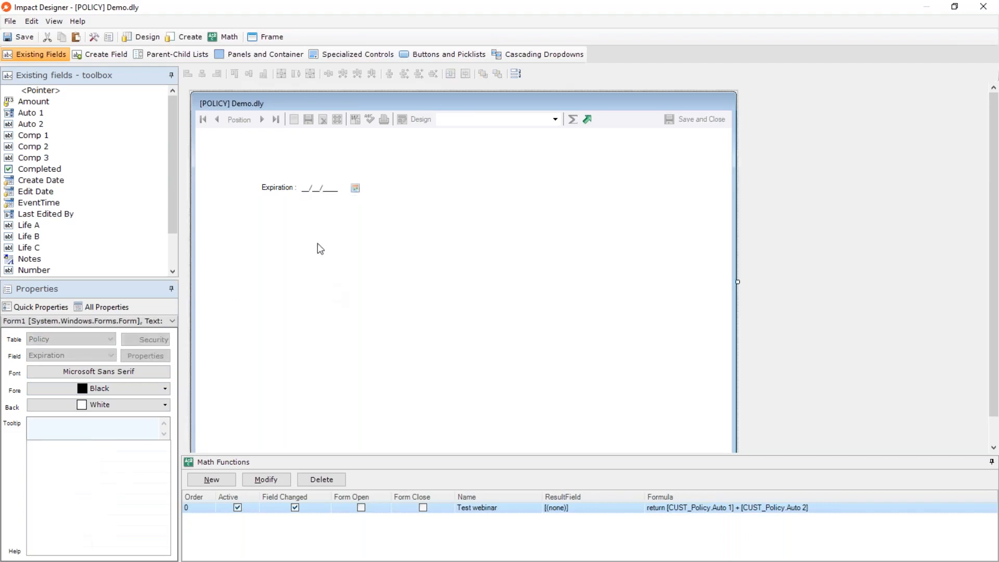
{"action": "left_click", "coordinate": [318, 188]}
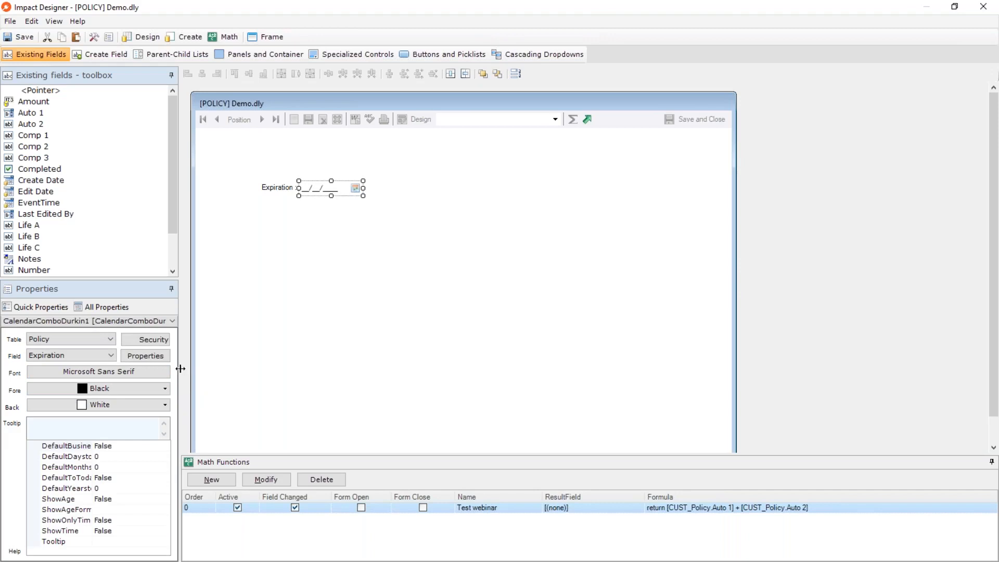
{"action": "left_click_drag", "start_coordinate": [204, 374], "coordinate": [233, 374]}
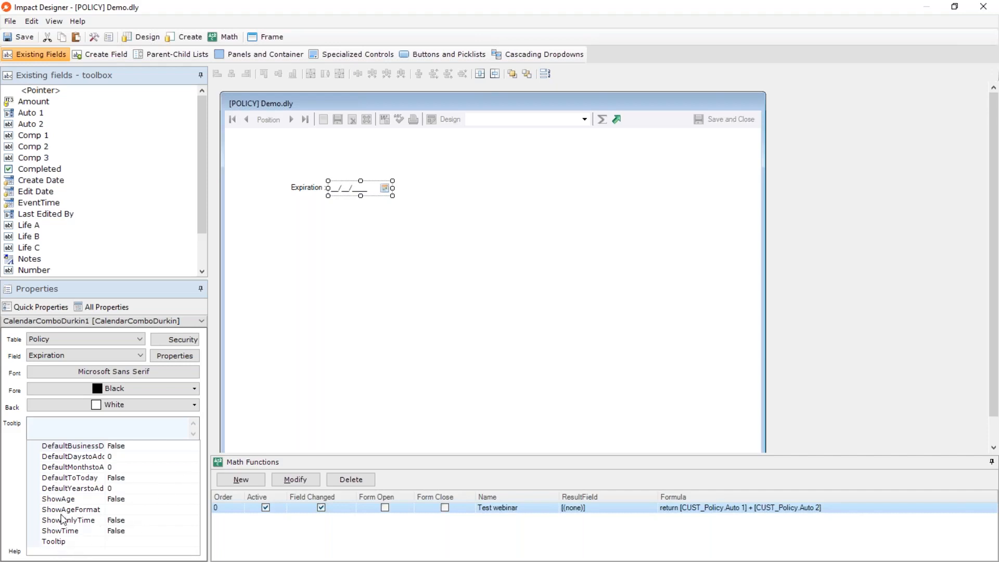
Try ShowAge set to True with a wider box on the Expiration field, and restore the box width and False.
{"action": "left_click", "coordinate": [71, 500]}
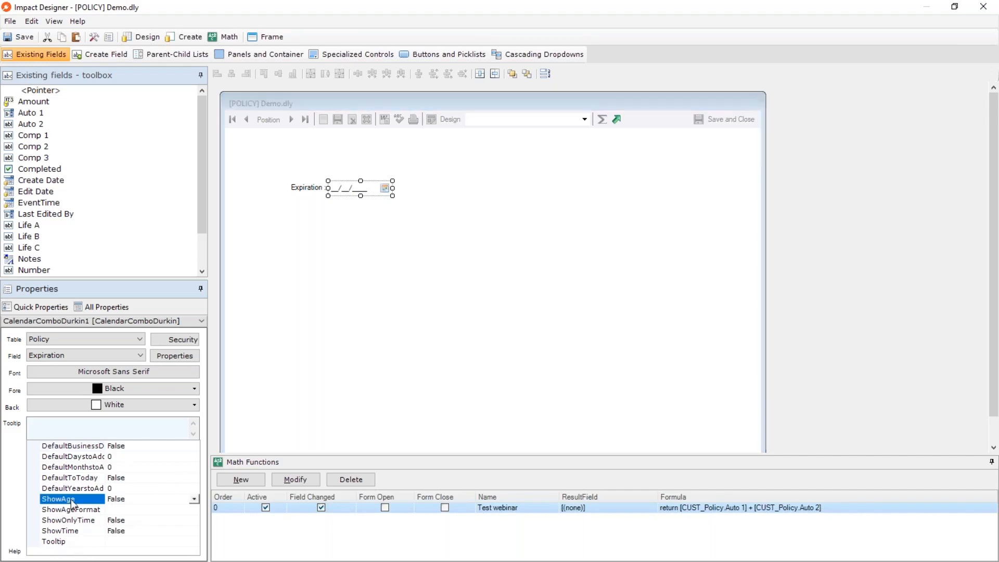
{"action": "left_click", "coordinate": [195, 500]}
{"action": "left_click", "coordinate": [126, 510]}
{"action": "left_click_drag", "start_coordinate": [393, 188], "coordinate": [504, 195]}
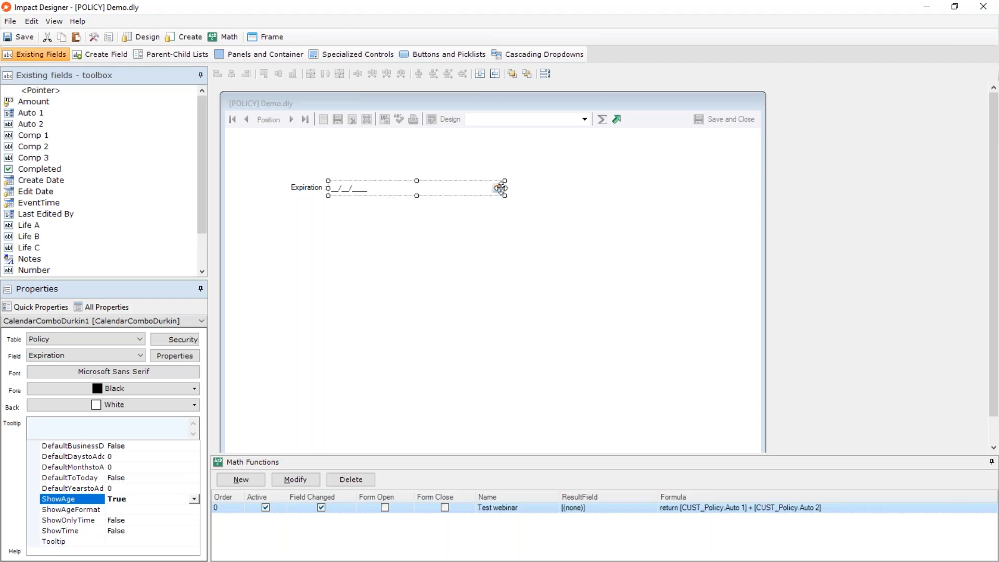
{"action": "left_click_drag", "start_coordinate": [501, 188], "coordinate": [395, 188]}
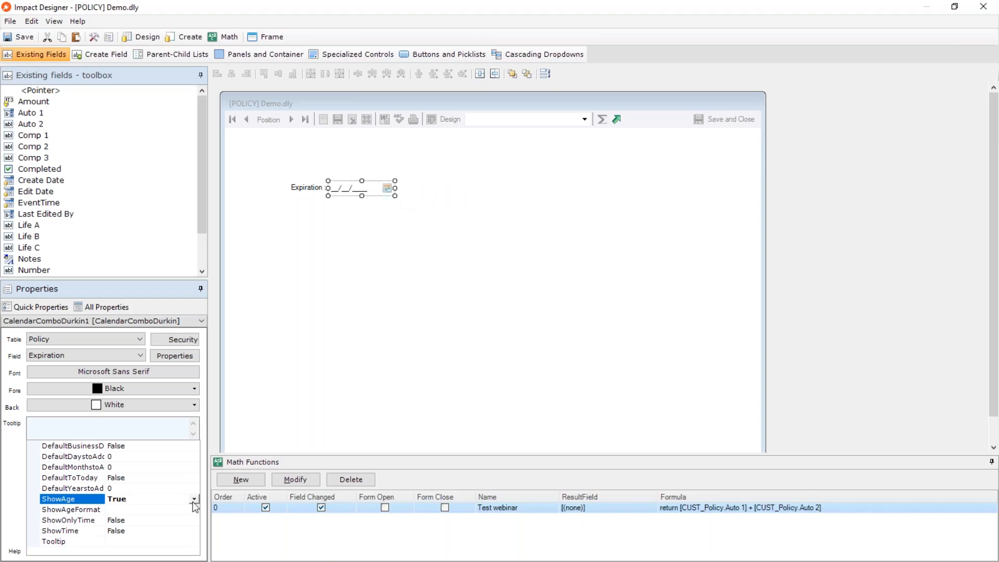
{"action": "left_click", "coordinate": [193, 500]}
{"action": "left_click", "coordinate": [137, 521]}
Set ShowTime to True for the Expiration field and widen its box just enough to fit the time dropdown.
{"action": "left_click", "coordinate": [84, 521]}
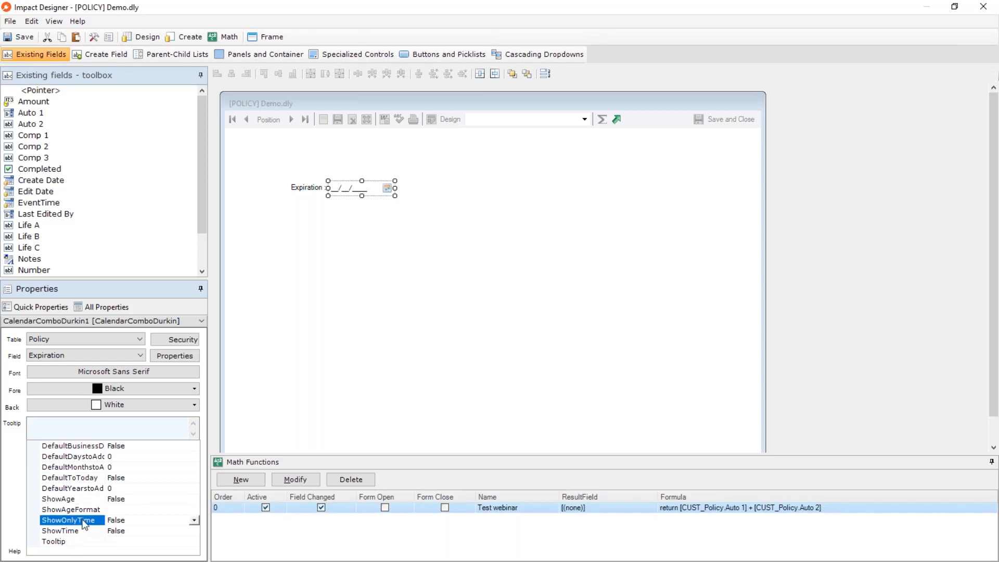
{"action": "left_click", "coordinate": [171, 535]}
{"action": "left_click", "coordinate": [193, 532]}
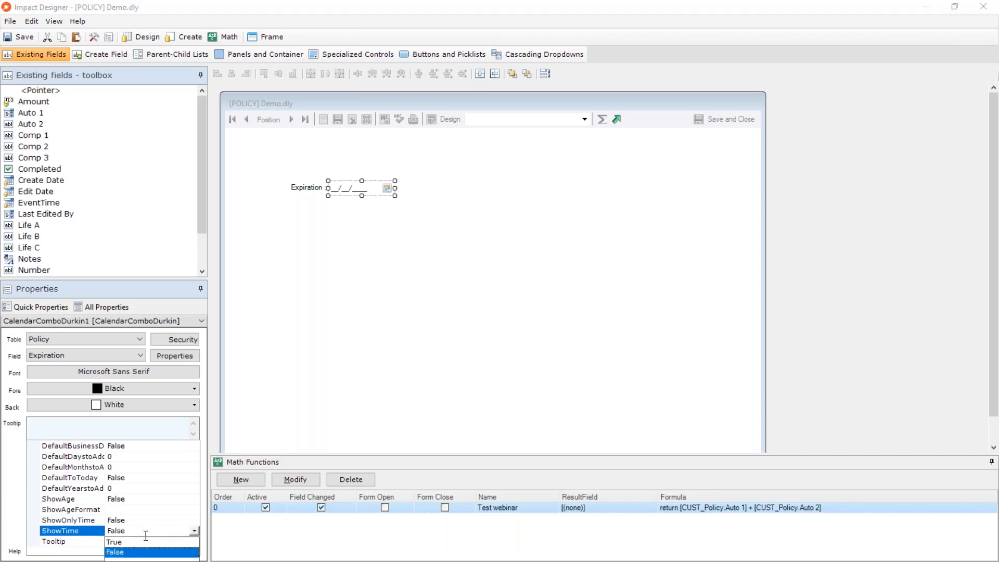
{"action": "left_click", "coordinate": [140, 543]}
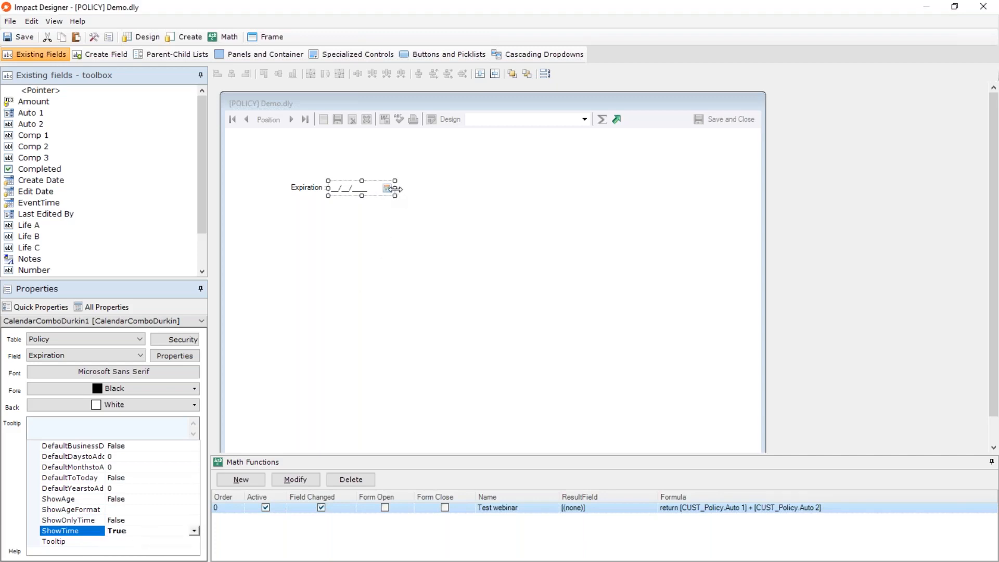
{"action": "left_click_drag", "start_coordinate": [398, 198], "coordinate": [480, 199]}
{"action": "left_click", "coordinate": [426, 261]}
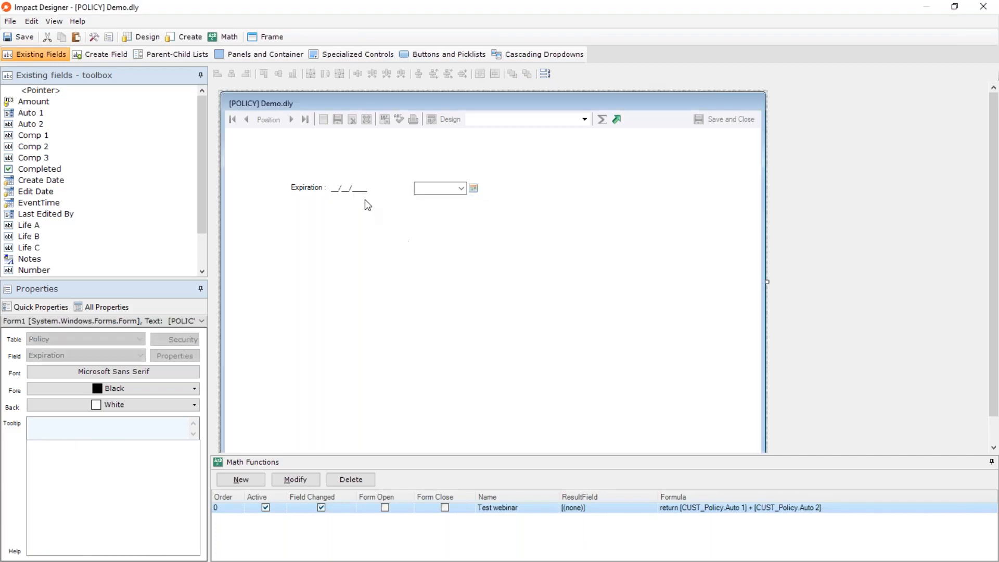
{"action": "left_click", "coordinate": [339, 189]}
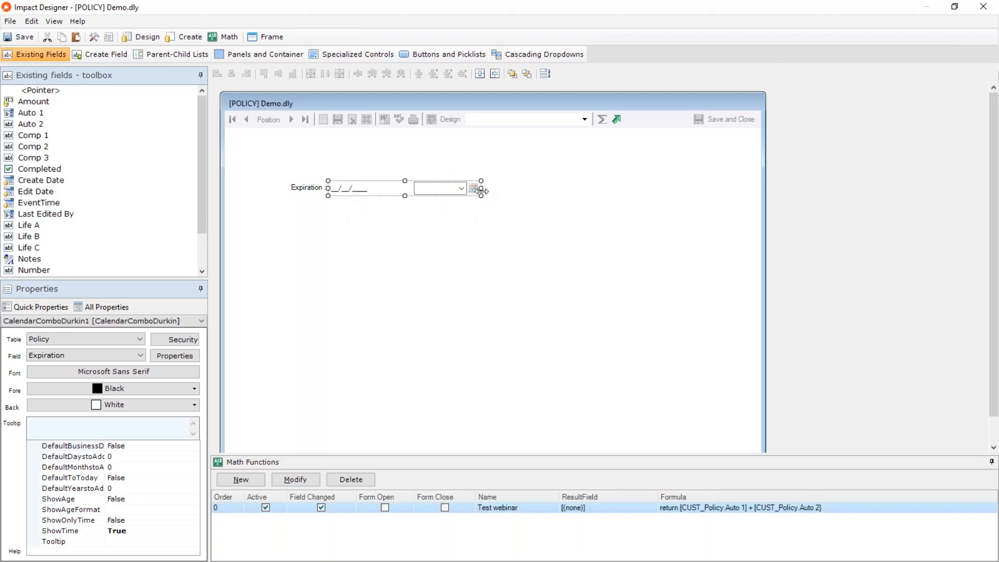
{"action": "left_click_drag", "start_coordinate": [479, 190], "coordinate": [450, 200]}
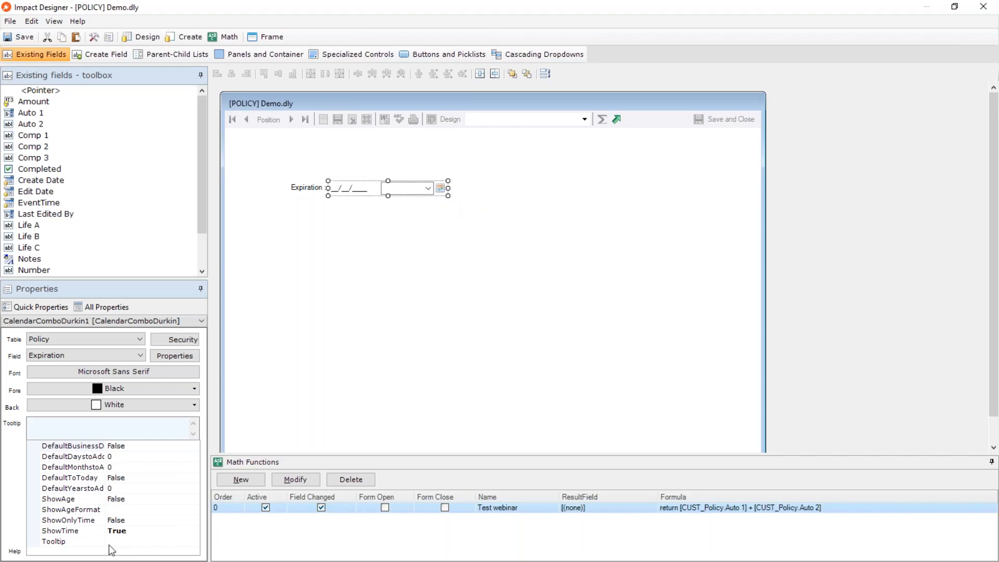
Set ShowOnlyTime to True for the Expiration field and narrow its box around the time dropdown.
{"action": "left_click", "coordinate": [144, 520]}
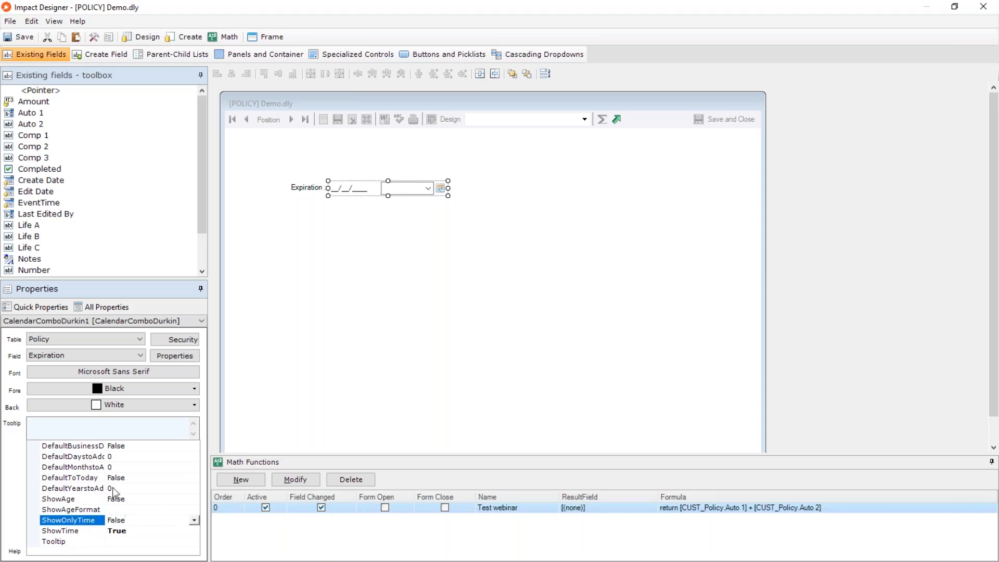
{"action": "left_click", "coordinate": [194, 520]}
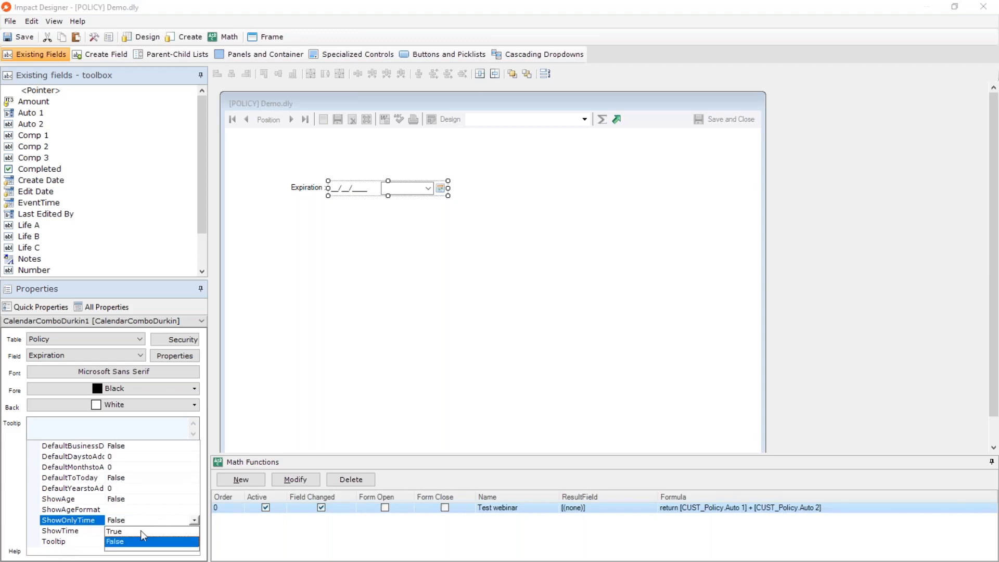
{"action": "left_click", "coordinate": [138, 531]}
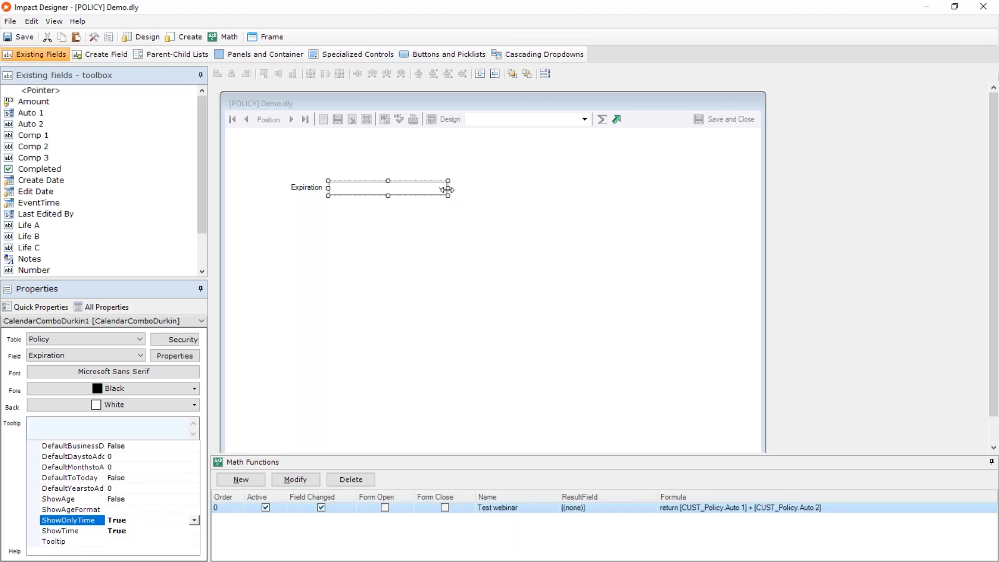
{"action": "left_click_drag", "start_coordinate": [446, 190], "coordinate": [401, 196]}
{"action": "left_click", "coordinate": [379, 258]}
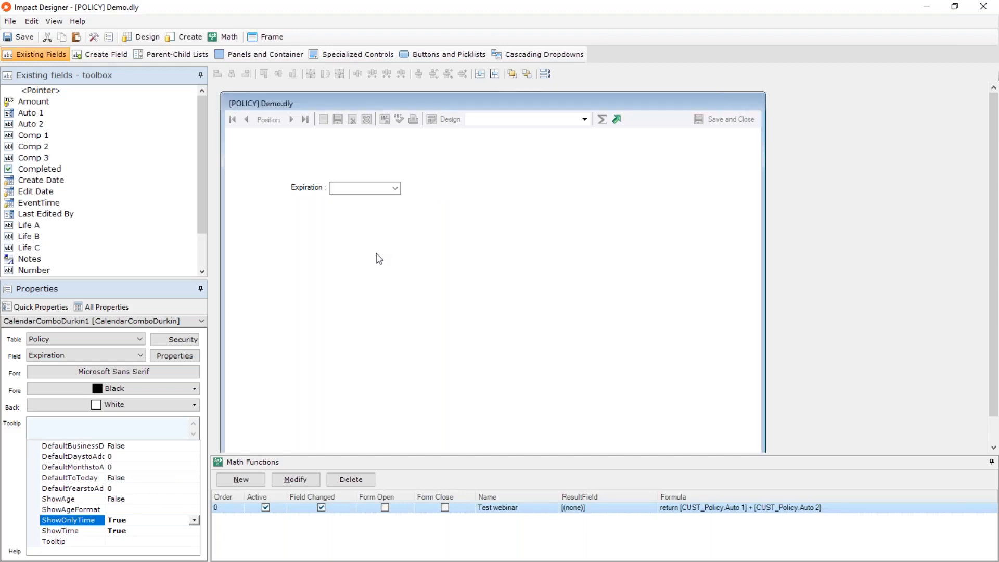
{"action": "left_click", "coordinate": [372, 190]}
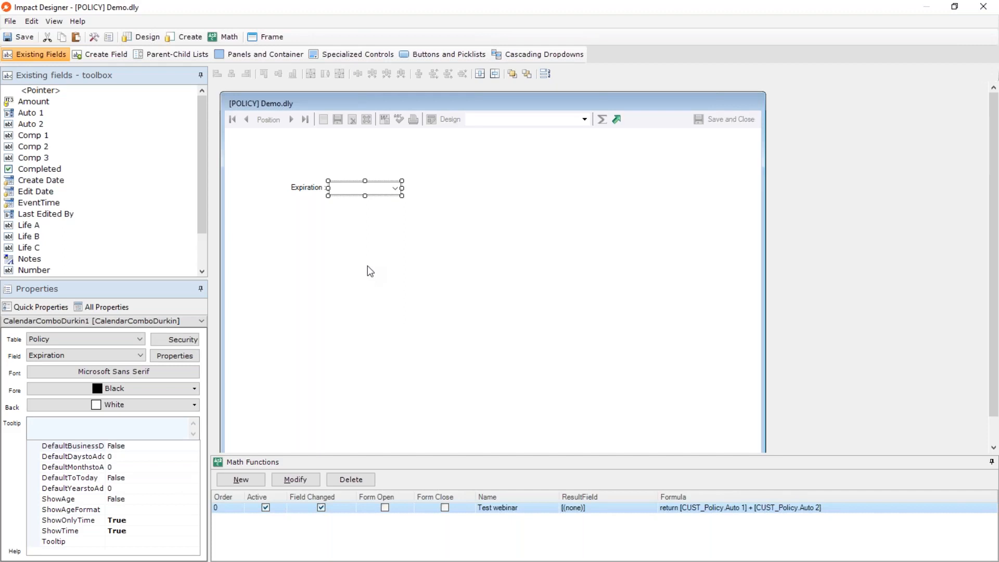
Set both ShowOnlyTime and ShowTime to False for the Expiration field.
{"action": "left_click", "coordinate": [130, 520]}
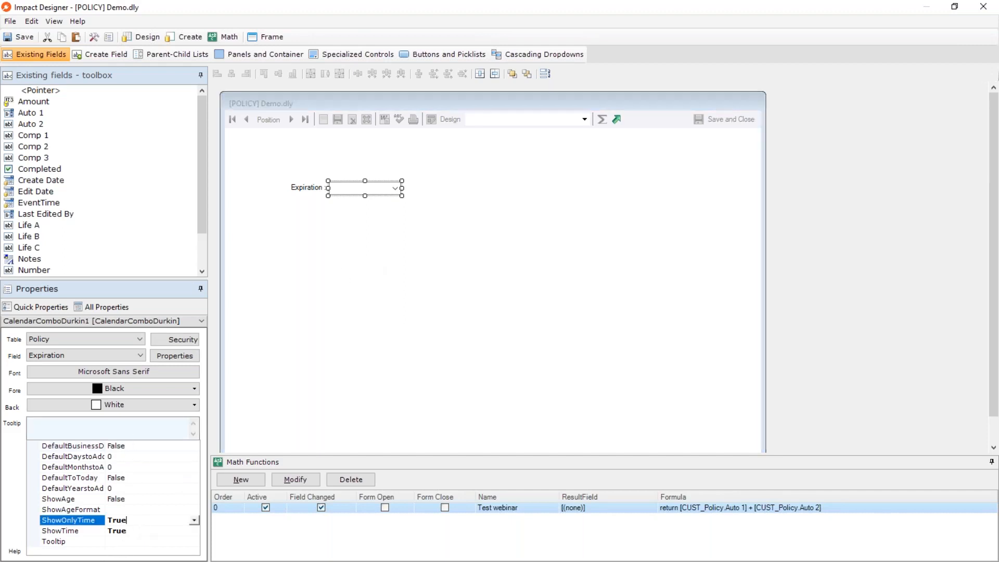
{"action": "left_click", "coordinate": [198, 520]}
{"action": "left_click", "coordinate": [139, 542]}
{"action": "left_click", "coordinate": [193, 532]}
{"action": "left_click", "coordinate": [194, 531]}
{"action": "left_click", "coordinate": [145, 553]}
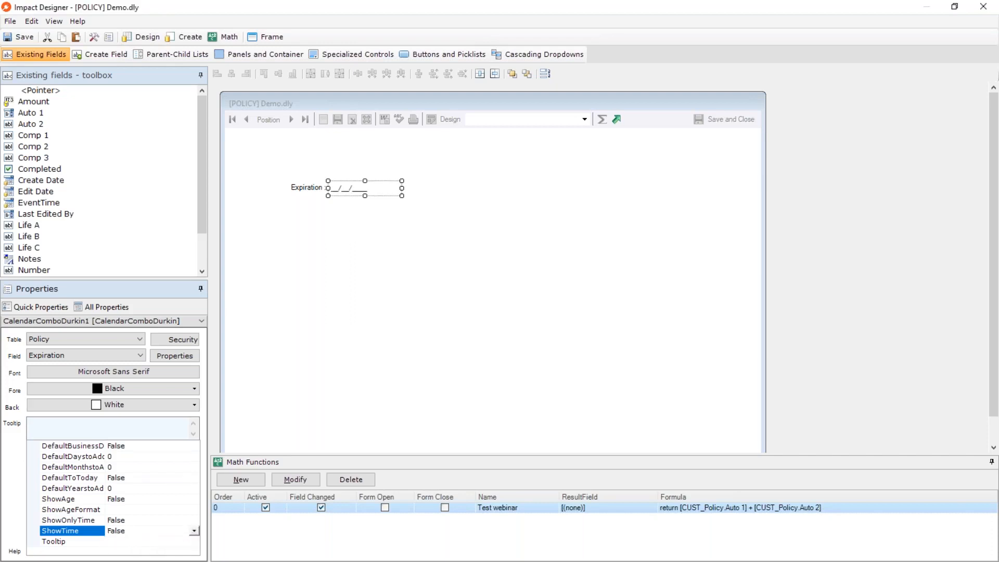
Widen the property name column and set DefaultToToday to True for the Expiration field.
{"action": "left_click_drag", "start_coordinate": [109, 475], "coordinate": [138, 474]}
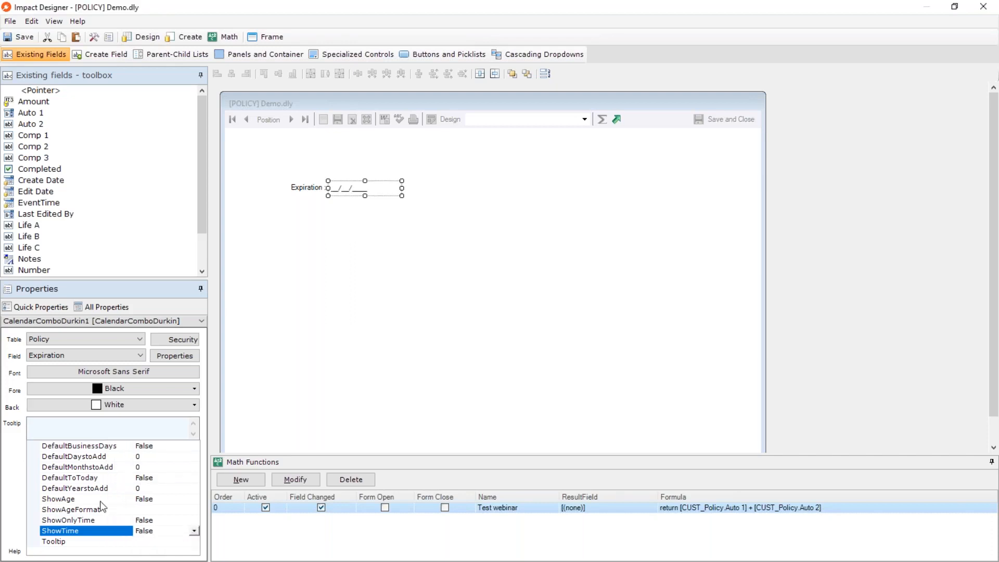
{"action": "left_click", "coordinate": [78, 489]}
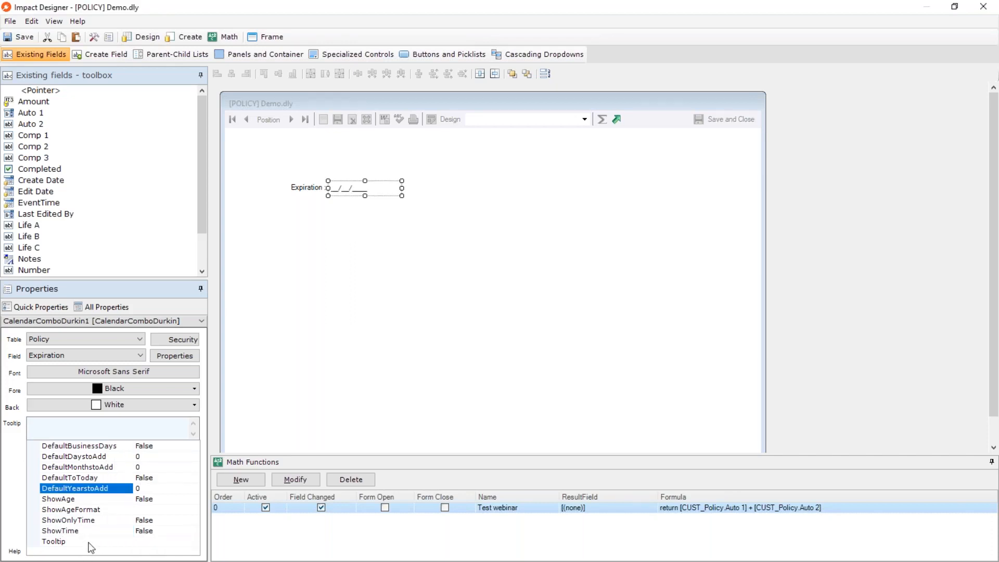
{"action": "left_click", "coordinate": [93, 478]}
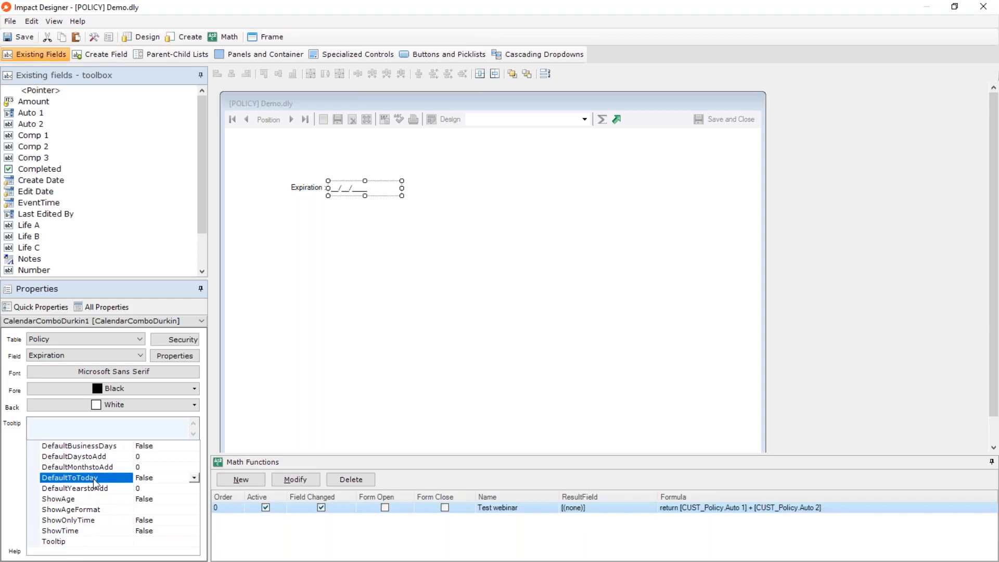
{"action": "left_click", "coordinate": [194, 480]}
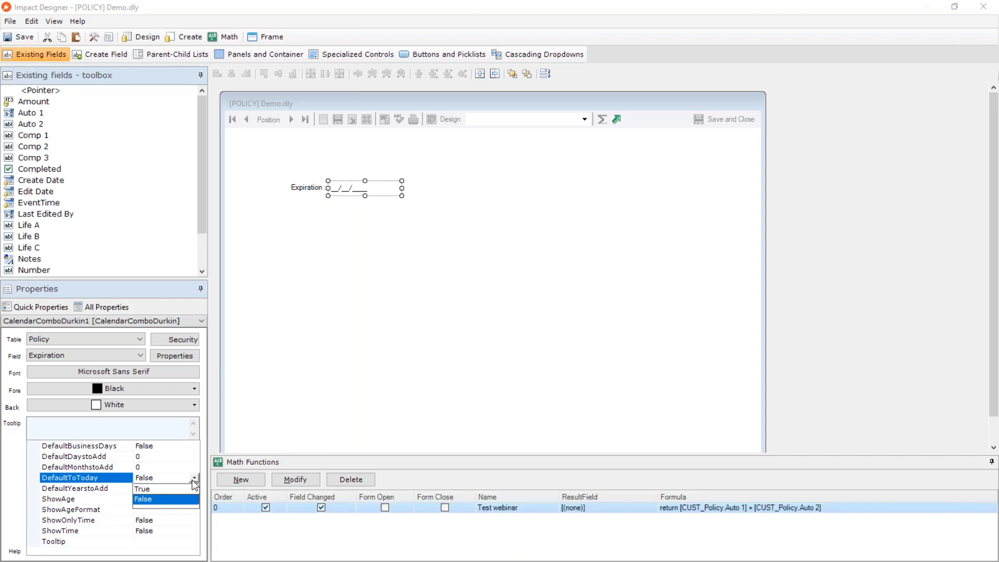
{"action": "left_click", "coordinate": [155, 489]}
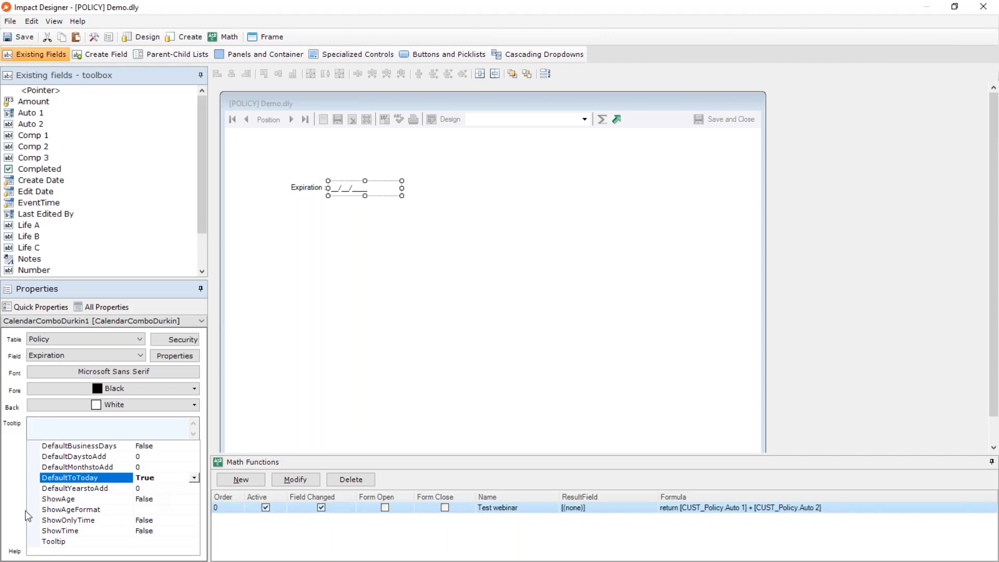
Set DefaultYearstoAdd to 1 for the Expiration field.
{"action": "left_click", "coordinate": [100, 488]}
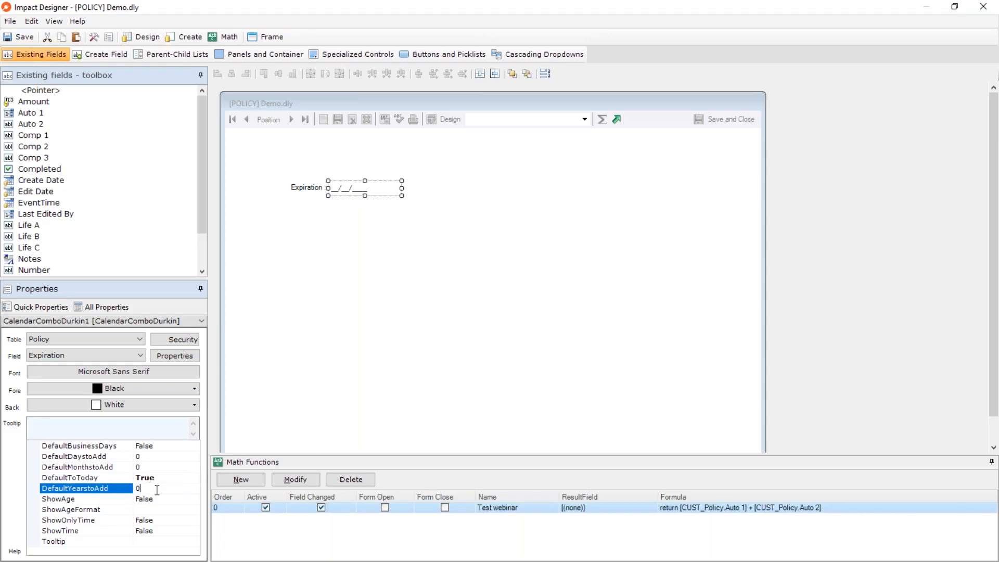
{"action": "left_click_drag", "start_coordinate": [156, 489], "coordinate": [125, 496]}
{"action": "type", "text": "1"}
{"action": "key", "text": "Tab"}
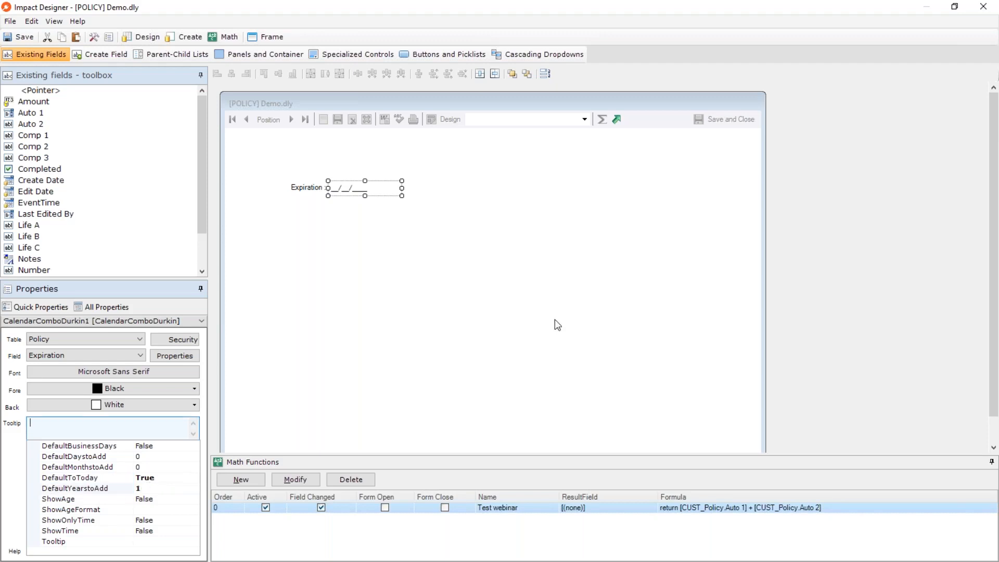
Reset DefaultYearstoAdd to 0 for the Expiration field.
{"action": "left_click", "coordinate": [324, 245]}
{"action": "left_click", "coordinate": [345, 190]}
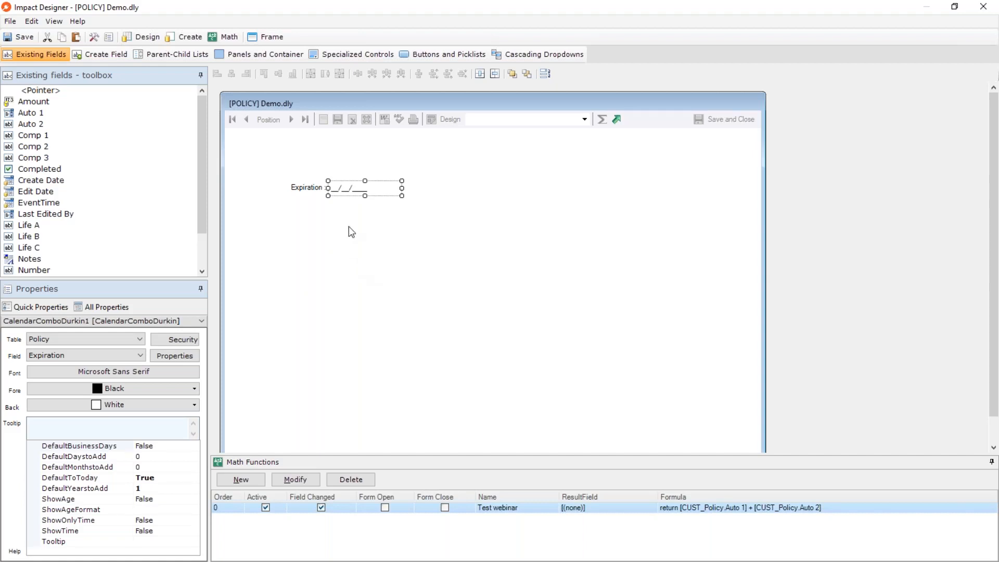
{"action": "left_click", "coordinate": [159, 484]}
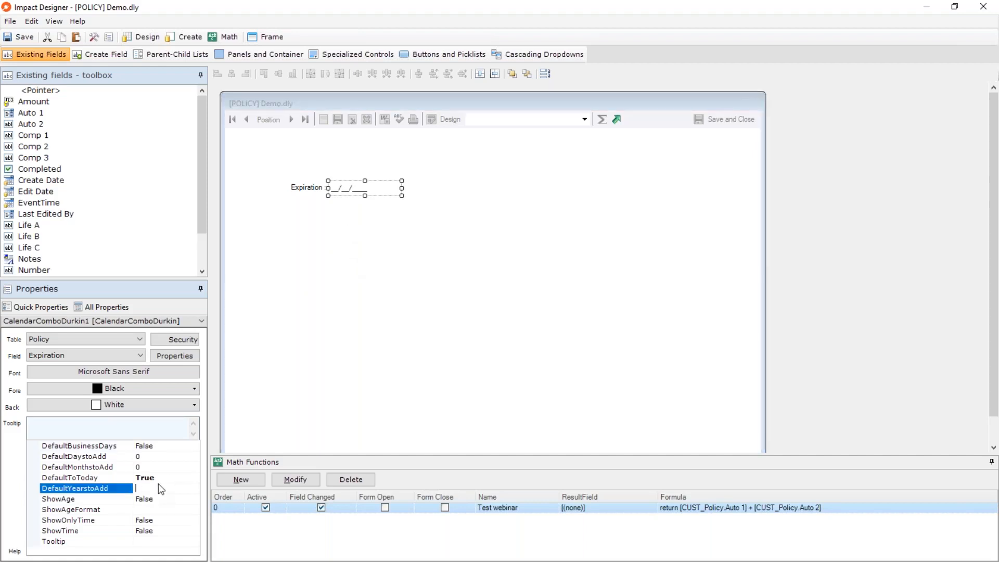
{"action": "type", "text": "0"}
Set DefaultDaystoAdd to 15 for the Expiration field.
{"action": "left_click", "coordinate": [93, 468]}
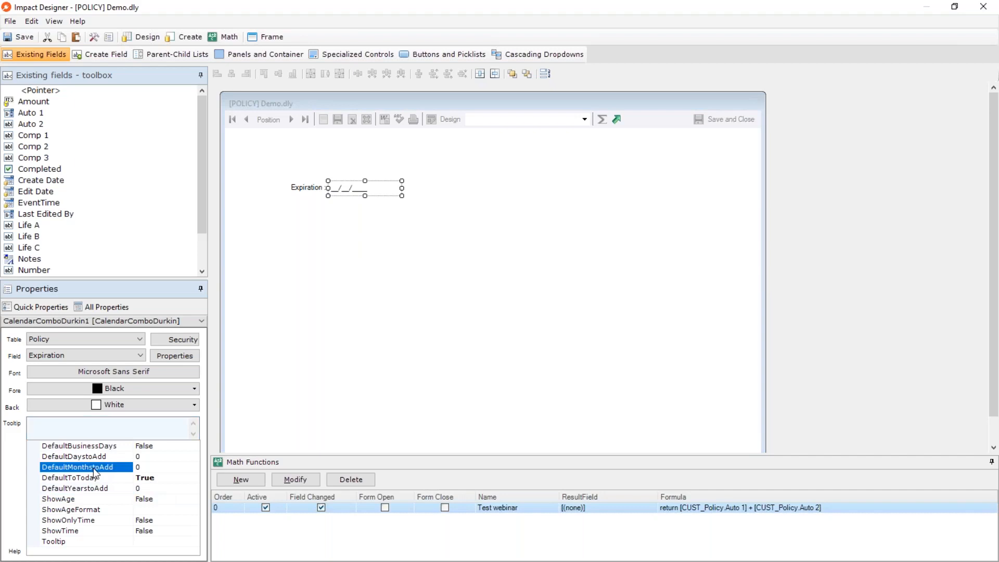
{"action": "left_click", "coordinate": [99, 458]}
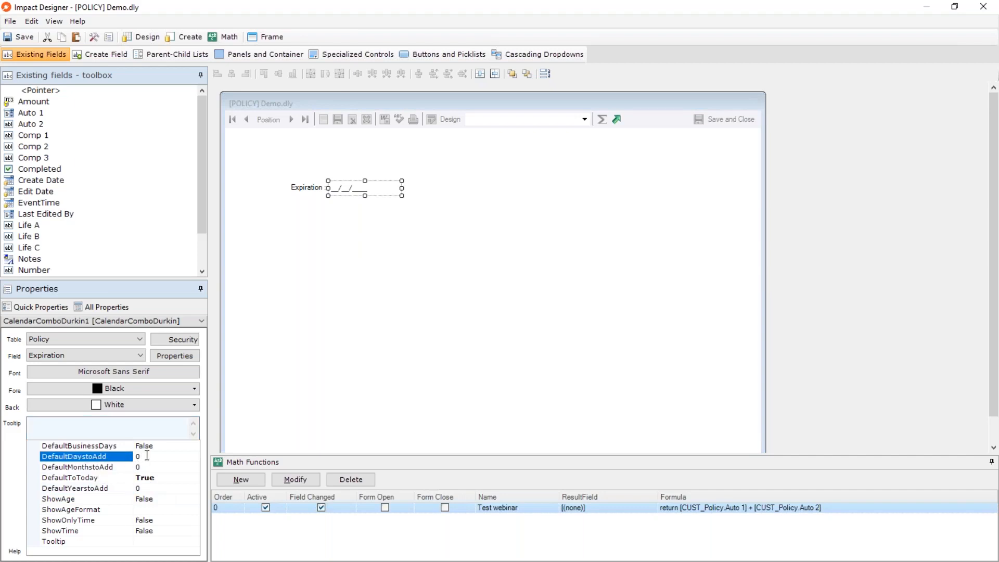
{"action": "left_click_drag", "start_coordinate": [152, 456], "coordinate": [121, 460]}
{"action": "type", "text": "15"}
{"action": "key", "text": "Tab"}
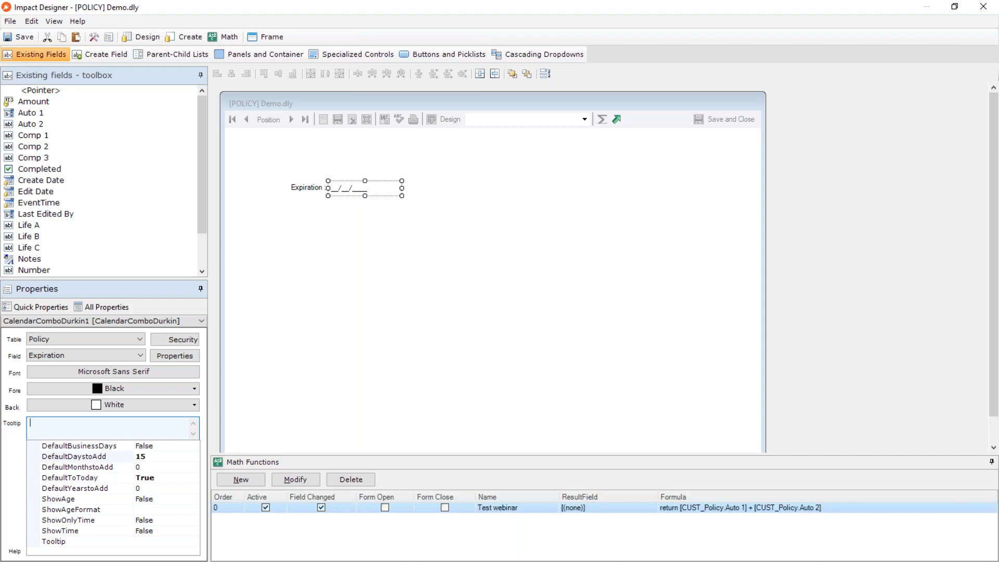
{"action": "key", "text": "shift+Tab"}
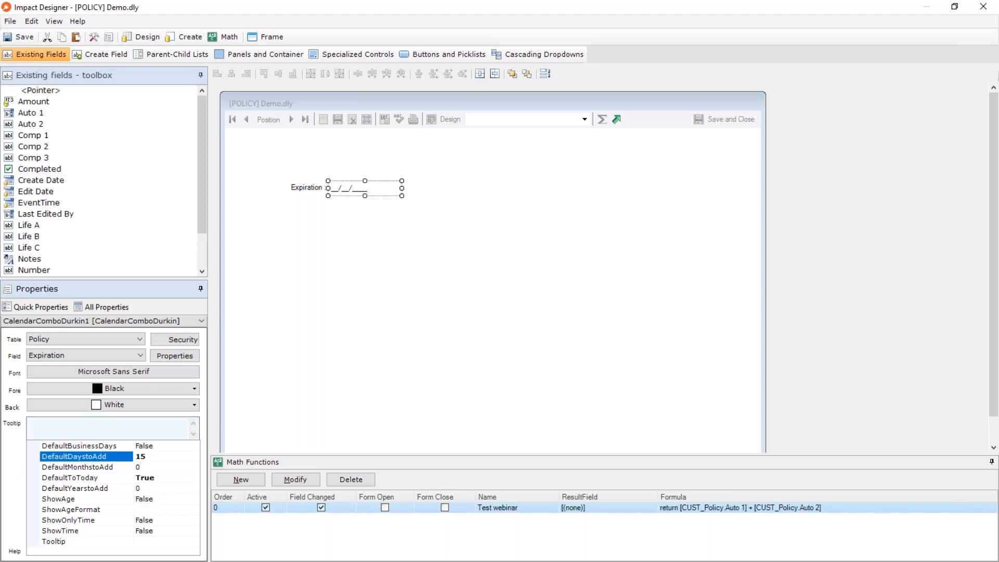
Switch DefaultBusinessDays to True and back to False for the Expiration field.
{"action": "left_click", "coordinate": [146, 459]}
{"action": "left_click", "coordinate": [82, 447]}
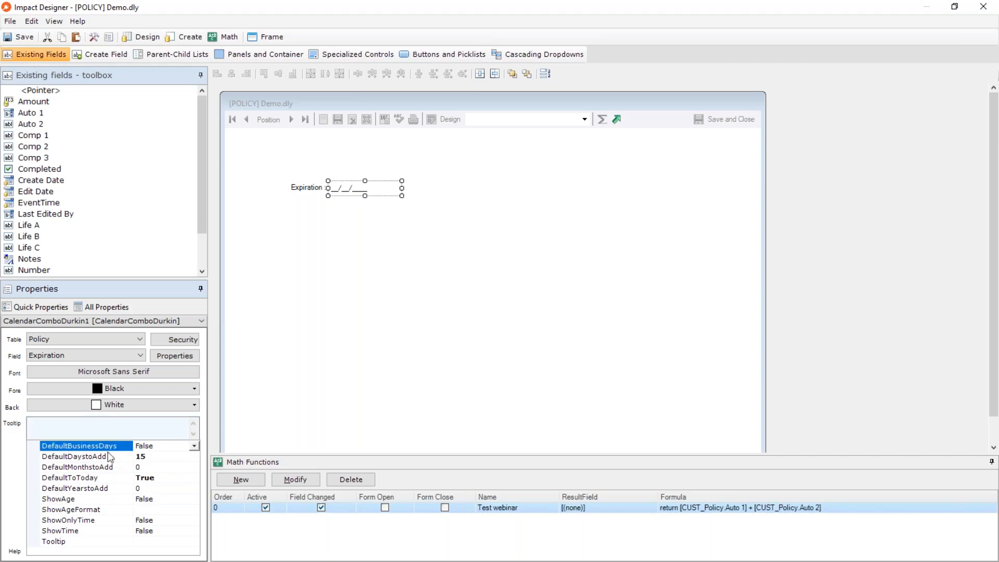
{"action": "left_click", "coordinate": [129, 458]}
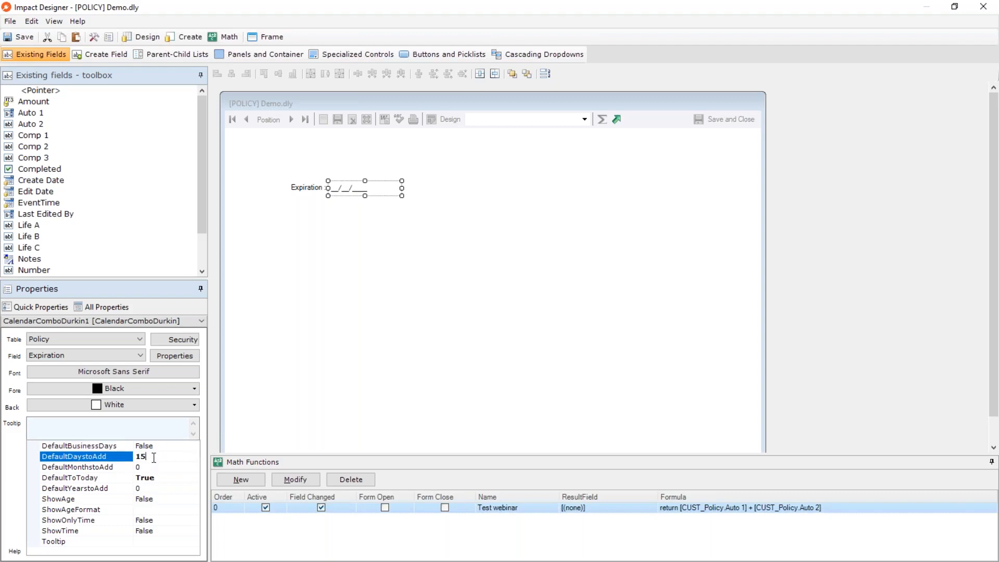
{"action": "left_click", "coordinate": [128, 446]}
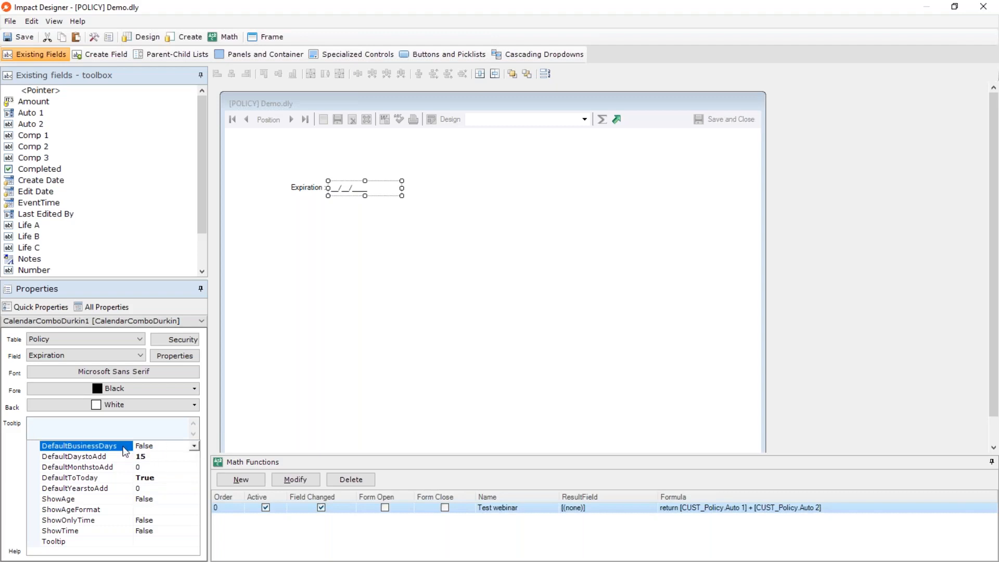
{"action": "left_click", "coordinate": [194, 446]}
{"action": "left_click", "coordinate": [170, 458]}
{"action": "left_click", "coordinate": [193, 447]}
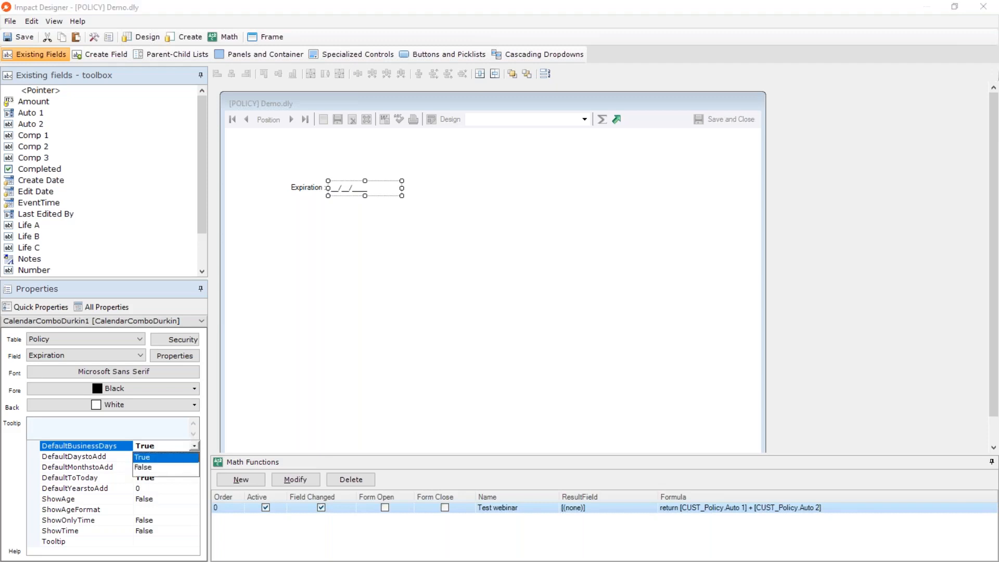
{"action": "left_click", "coordinate": [162, 466]}
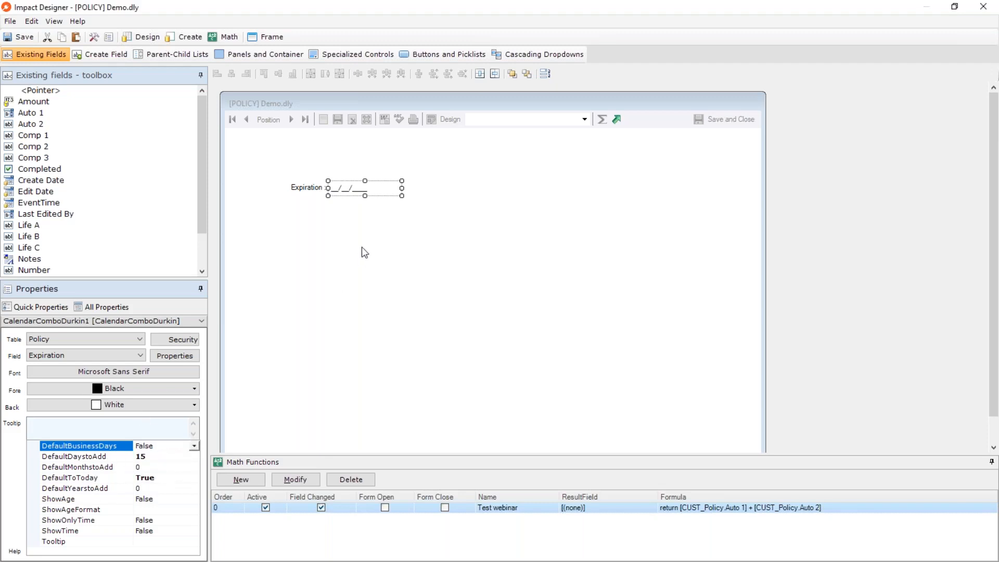
Delete the Expiration date field and its label from the form.
{"action": "left_click_drag", "start_coordinate": [379, 228], "coordinate": [328, 186]}
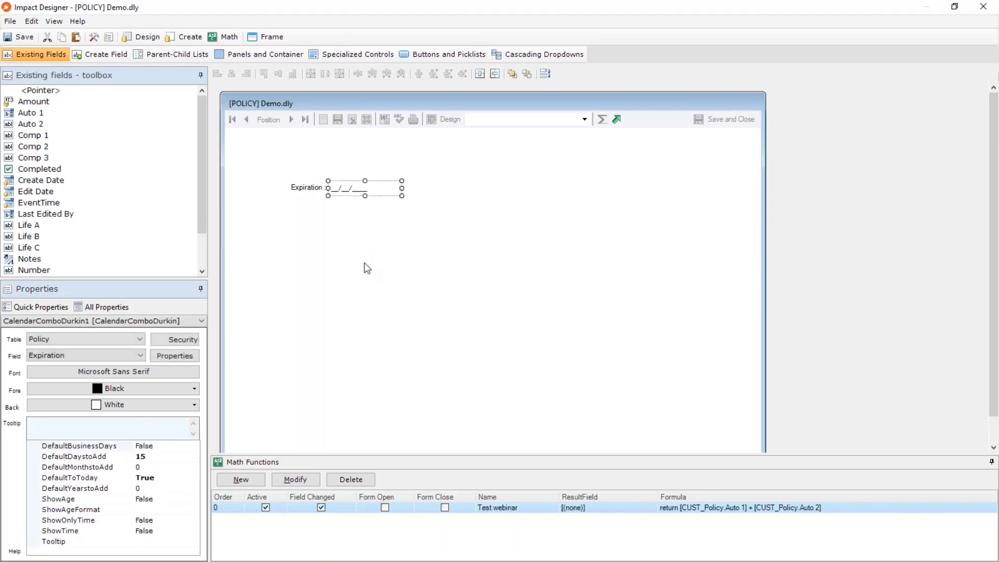
{"action": "key", "text": "Delete"}
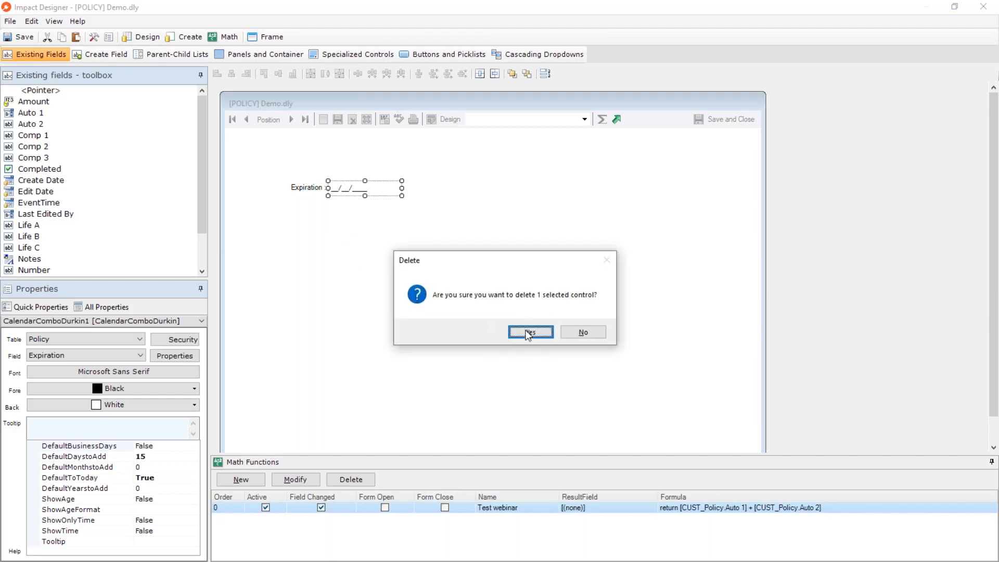
{"action": "left_click", "coordinate": [529, 334]}
{"action": "key", "text": "Delete"}
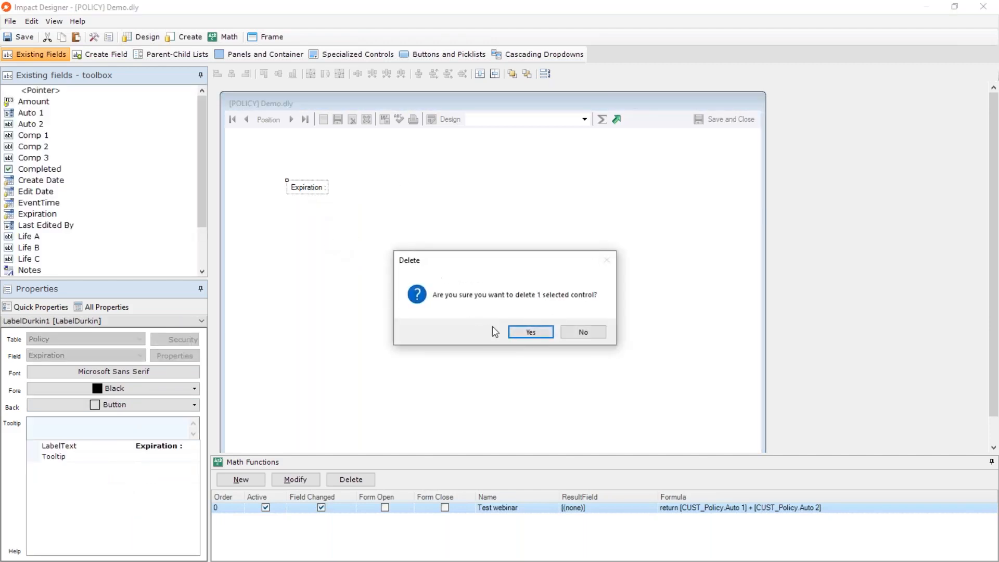
{"action": "left_click", "coordinate": [522, 332]}
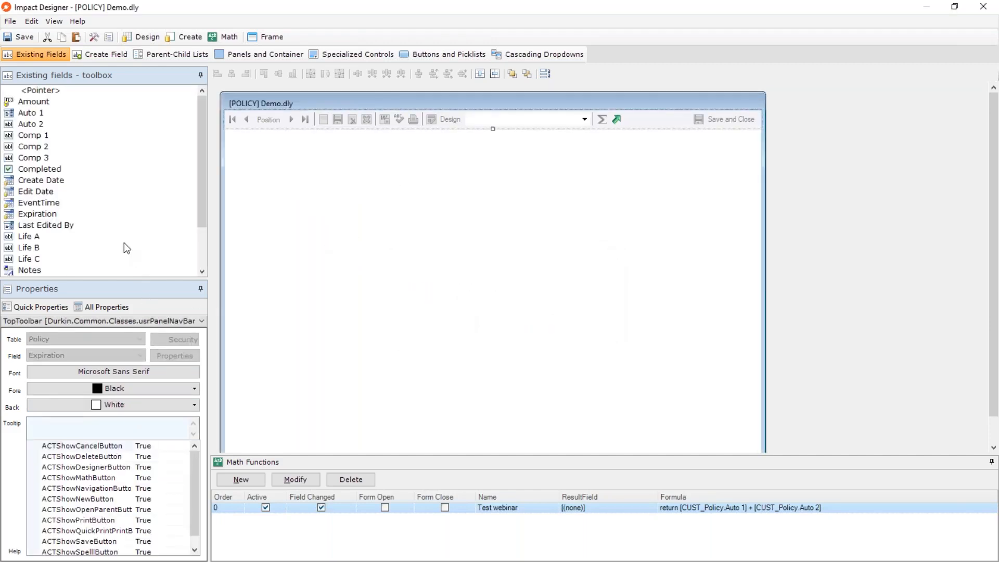
Place the Life A field on the empty form and review its SelectFieldOnEntry and SpellCheckMode properties.
{"action": "left_click_drag", "start_coordinate": [18, 239], "coordinate": [341, 194]}
{"action": "left_click", "coordinate": [384, 235]}
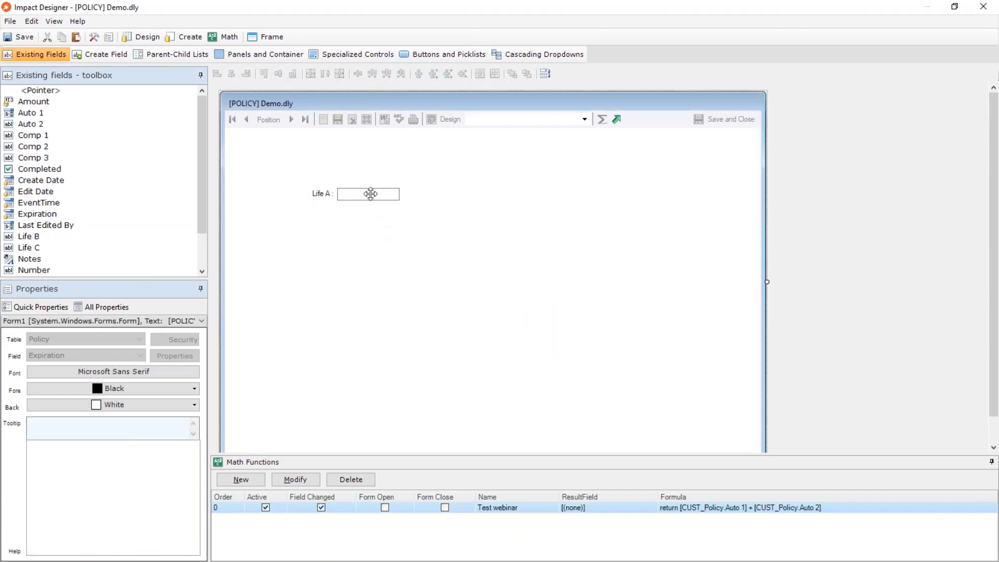
{"action": "left_click", "coordinate": [370, 194]}
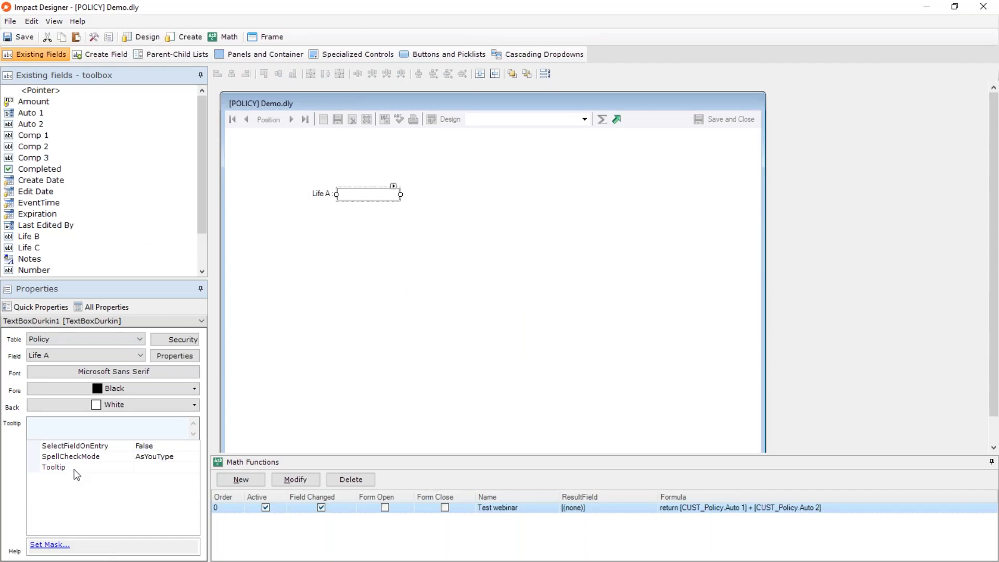
{"action": "left_click", "coordinate": [81, 447]}
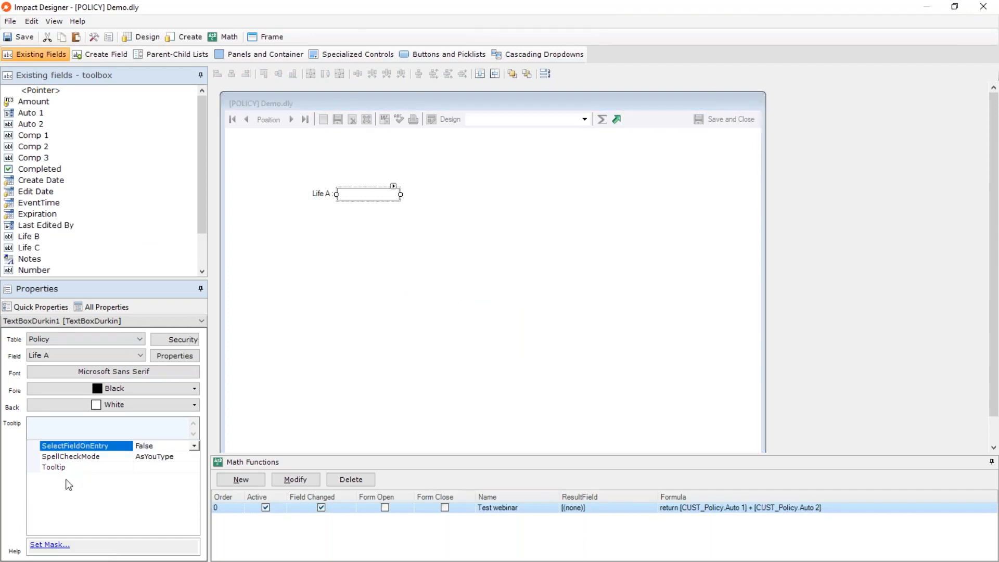
{"action": "left_click", "coordinate": [80, 458]}
{"action": "left_click", "coordinate": [85, 447]}
Delete the Life A field and its label from the form.
{"action": "left_click", "coordinate": [394, 247]}
{"action": "left_click_drag", "start_coordinate": [394, 245], "coordinate": [306, 179]}
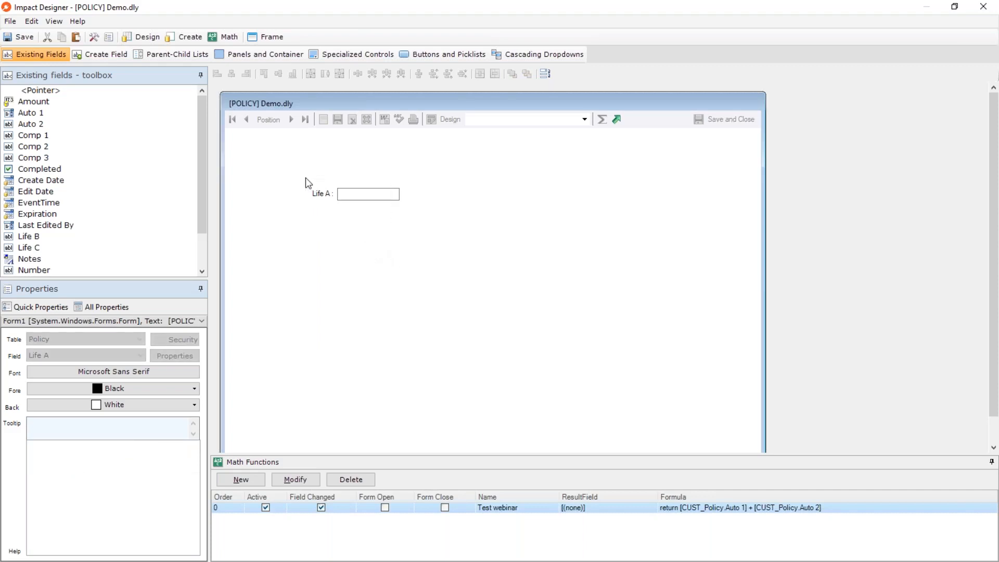
{"action": "key", "text": "Delete"}
{"action": "left_click", "coordinate": [536, 335]}
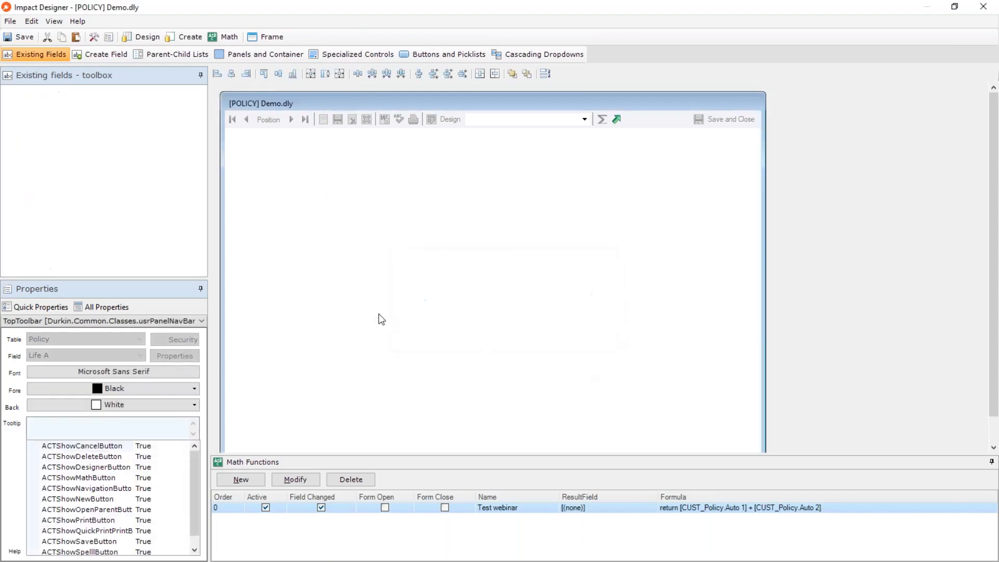
Place the Notes field on the form, move its label directly above the text box, and shrink the box.
{"action": "left_click_drag", "start_coordinate": [39, 275], "coordinate": [330, 212]}
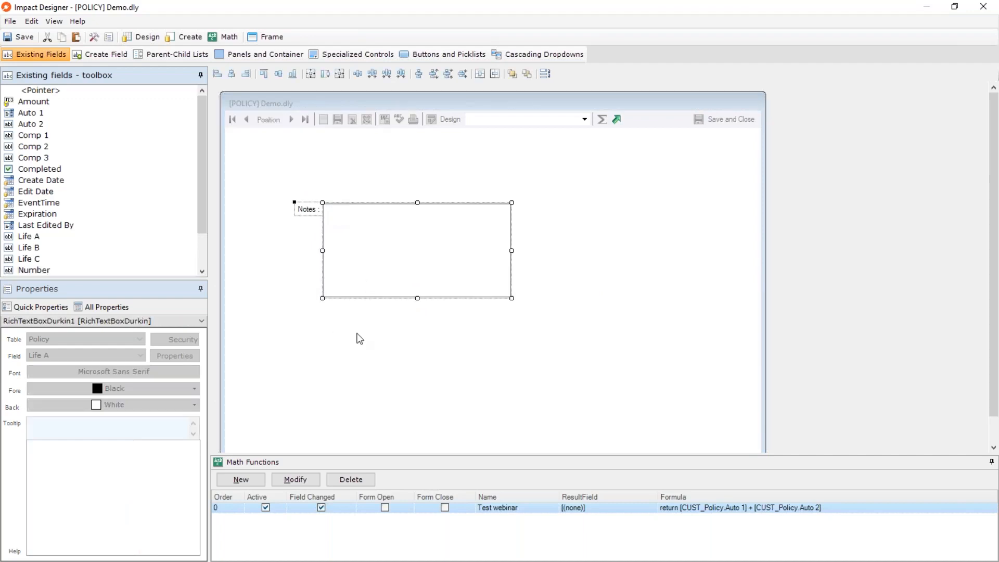
{"action": "left_click", "coordinate": [372, 362]}
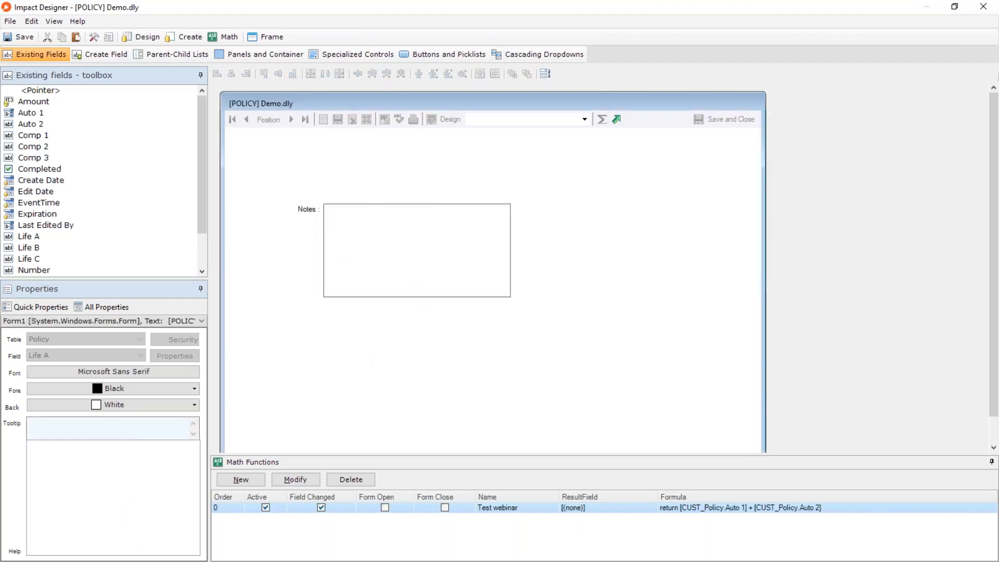
{"action": "left_click_drag", "start_coordinate": [306, 209], "coordinate": [320, 191]}
{"action": "left_click_drag", "start_coordinate": [379, 244], "coordinate": [366, 248]}
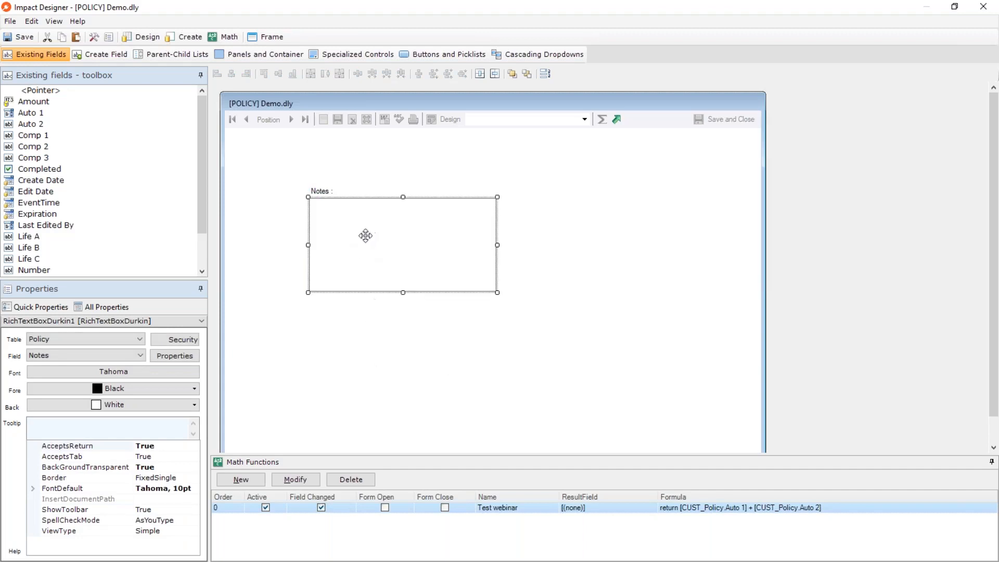
{"action": "left_click_drag", "start_coordinate": [497, 292], "coordinate": [460, 251]}
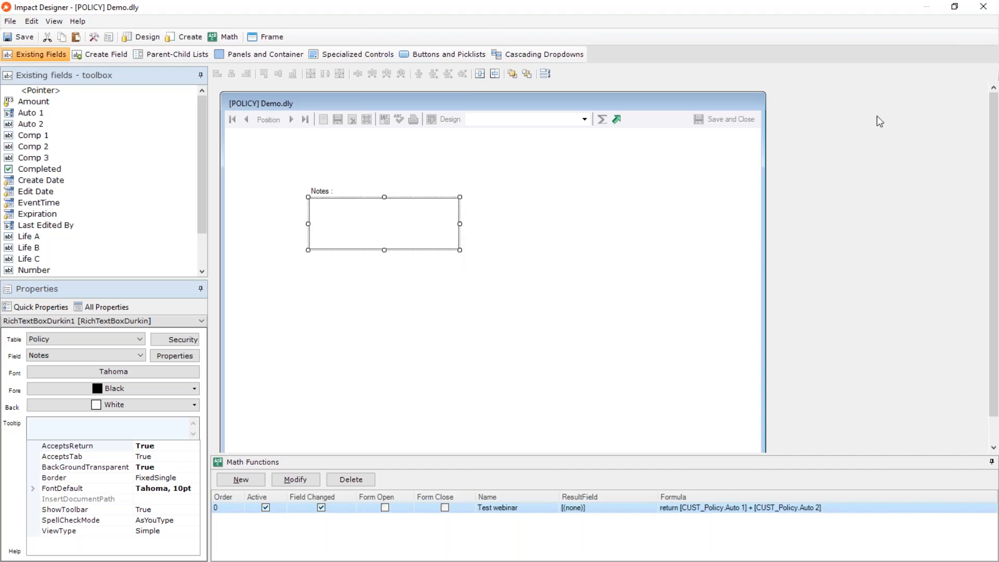
Save and close Demo.dly, and set it as the default data entry form in the Policy options.
{"action": "left_click", "coordinate": [983, 7]}
{"action": "left_click", "coordinate": [454, 327]}
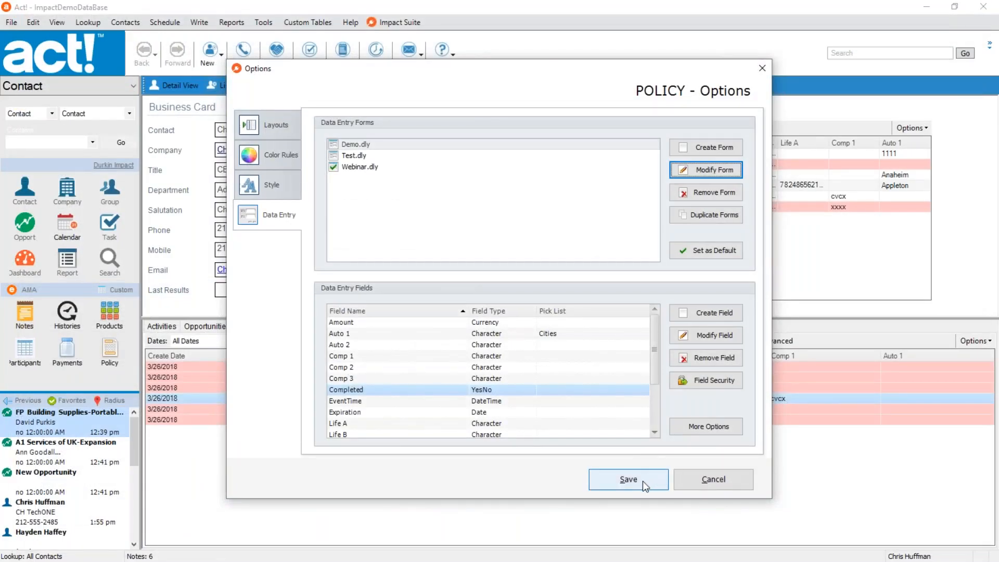
{"action": "left_click", "coordinate": [358, 149]}
{"action": "left_click", "coordinate": [706, 252]}
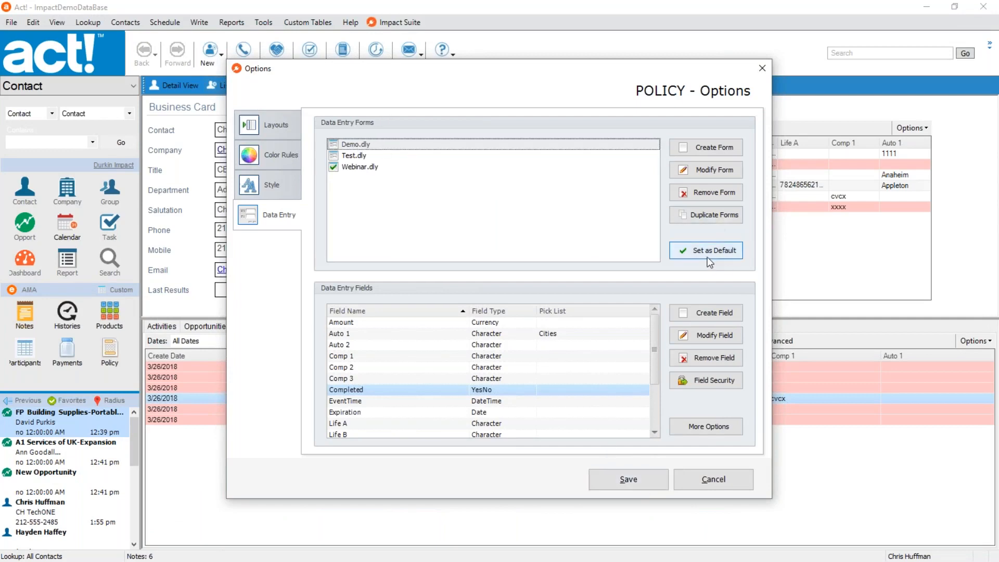
{"action": "left_click", "coordinate": [636, 486]}
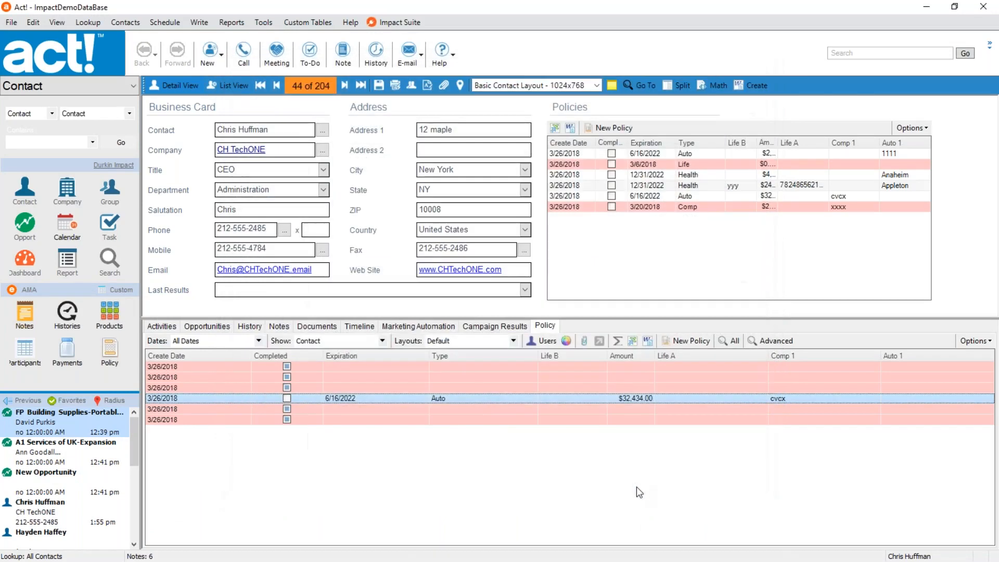
Open the fifth record in the Policy list and bring up its Demo form in Impact Designer.
{"action": "double_click", "coordinate": [462, 407]}
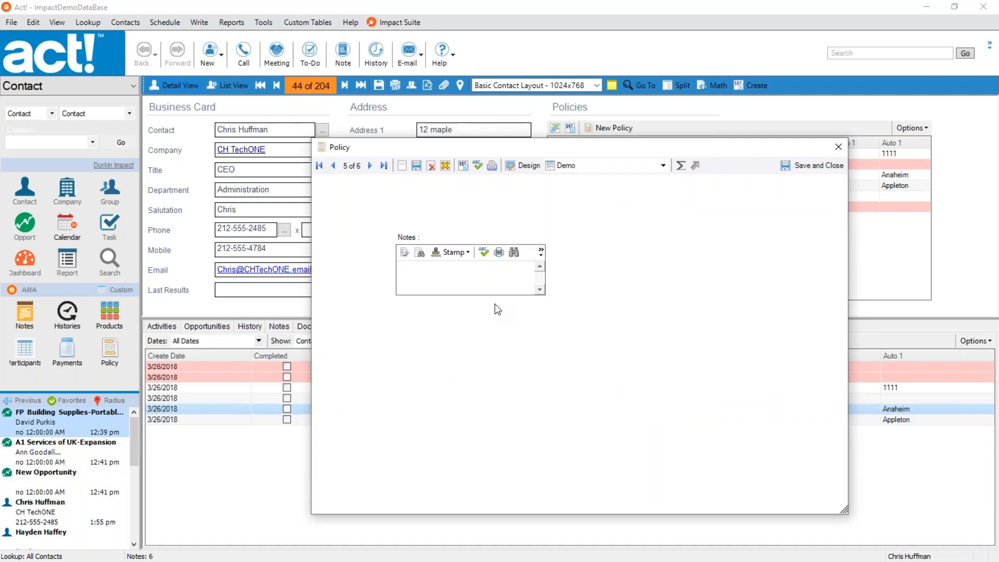
{"action": "left_click", "coordinate": [524, 169]}
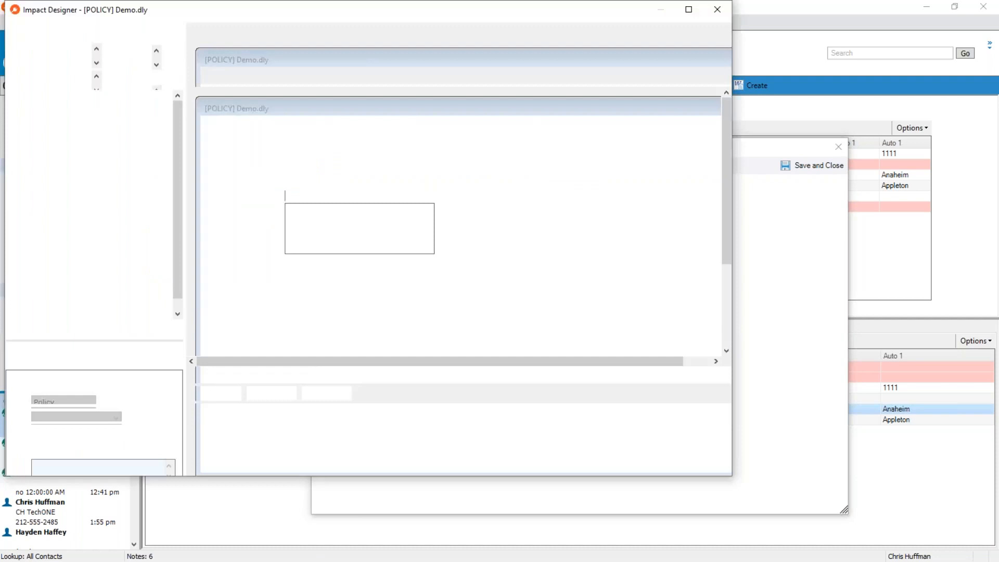
{"action": "mouse_move", "coordinate": [366, 11]}
{"action": "left_mouse_down"}
{"action": "mouse_move", "coordinate": [514, 184]}
{"action": "mouse_move", "coordinate": [598, 150]}
{"action": "left_mouse_up"}
{"action": "double_click", "coordinate": [598, 150]}
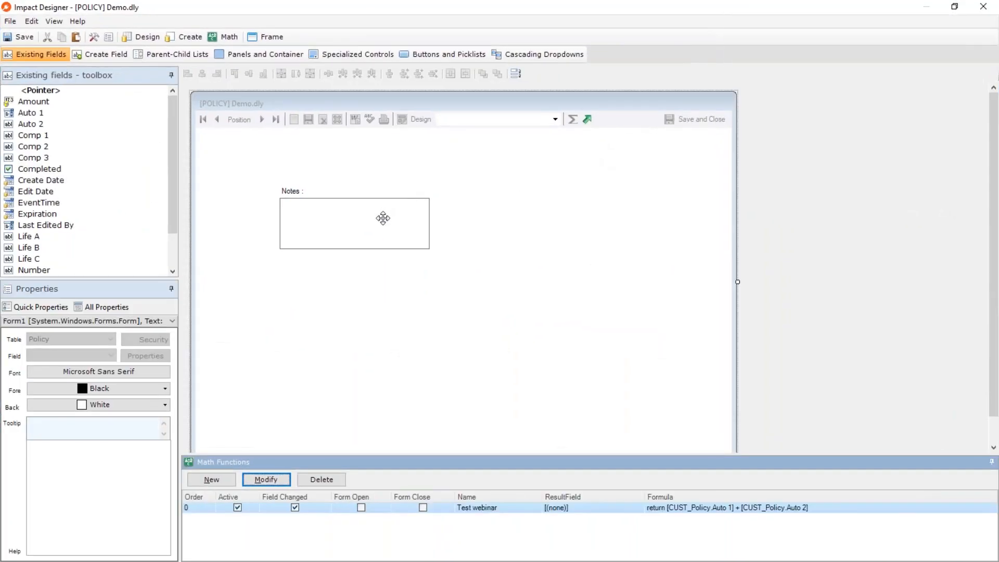
Set ShowToolbar to False for the Notes field and save the changes to Demo.dly.
{"action": "left_click", "coordinate": [395, 207]}
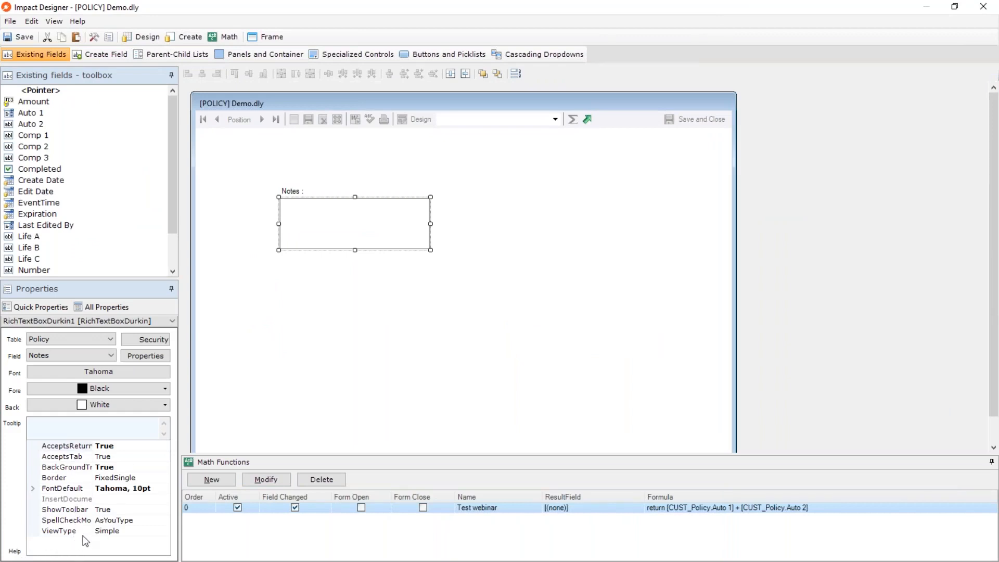
{"action": "left_click", "coordinate": [72, 513]}
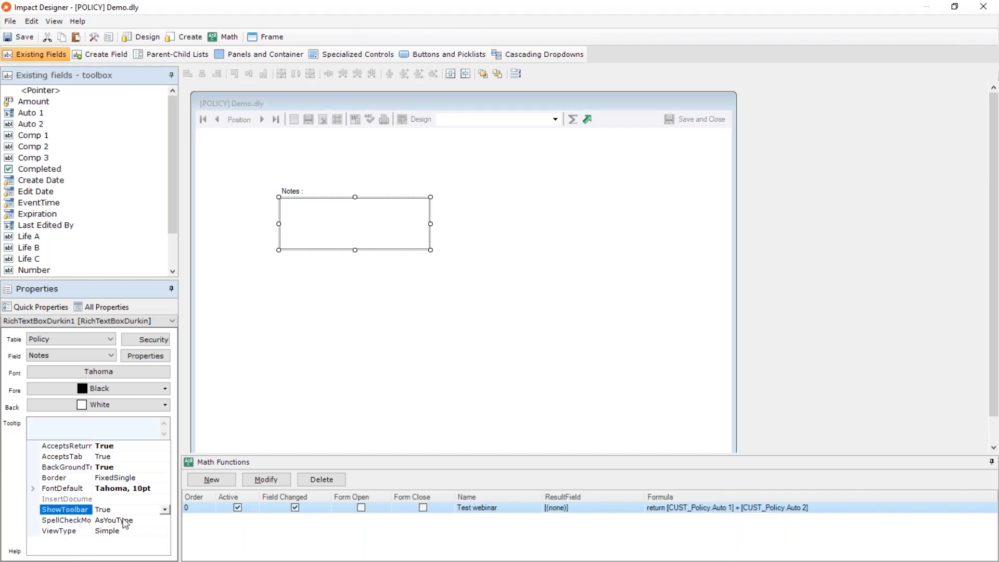
{"action": "left_click", "coordinate": [165, 511]}
{"action": "left_click", "coordinate": [124, 531]}
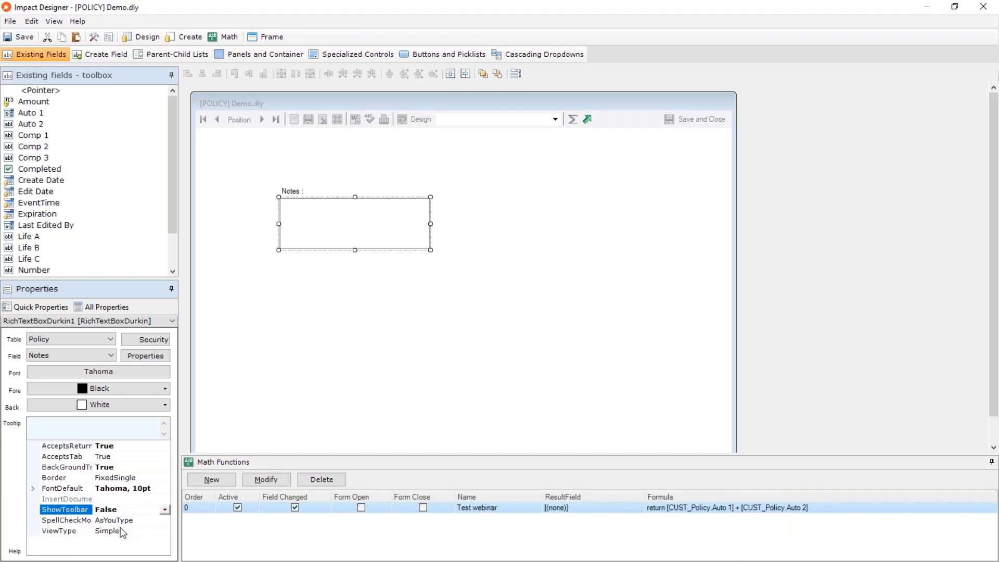
{"action": "left_click", "coordinate": [325, 355]}
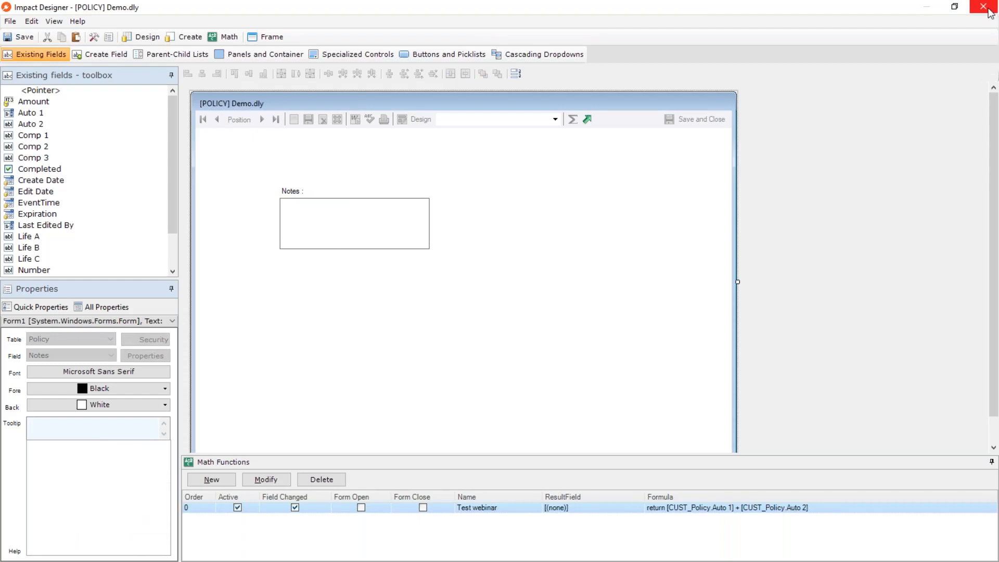
{"action": "left_click", "coordinate": [711, 120]}
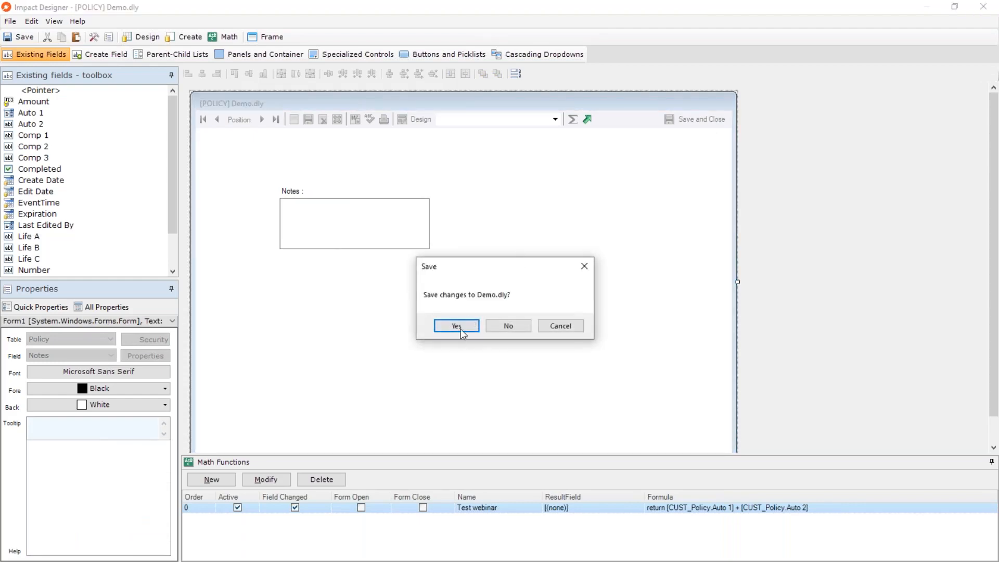
{"action": "left_click", "coordinate": [461, 328]}
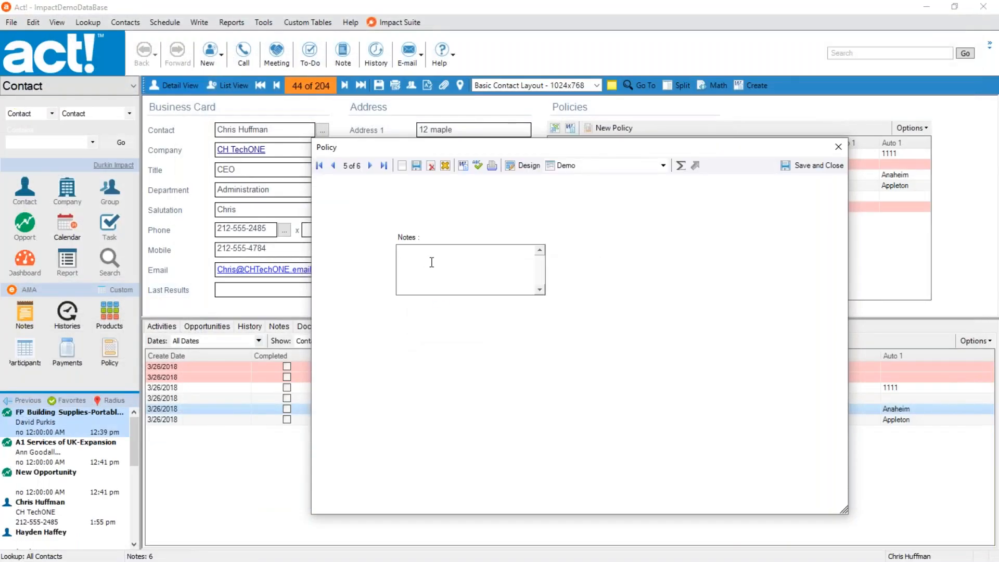
Enter the sample text "kl vjlfdh dfhdgh" in the Notes field and view the formatting options for its last word.
{"action": "type", "text": "kl vjlfdh dfhdgh"}
{"action": "double_click", "coordinate": [438, 253]}
{"action": "right_click", "coordinate": [438, 254]}
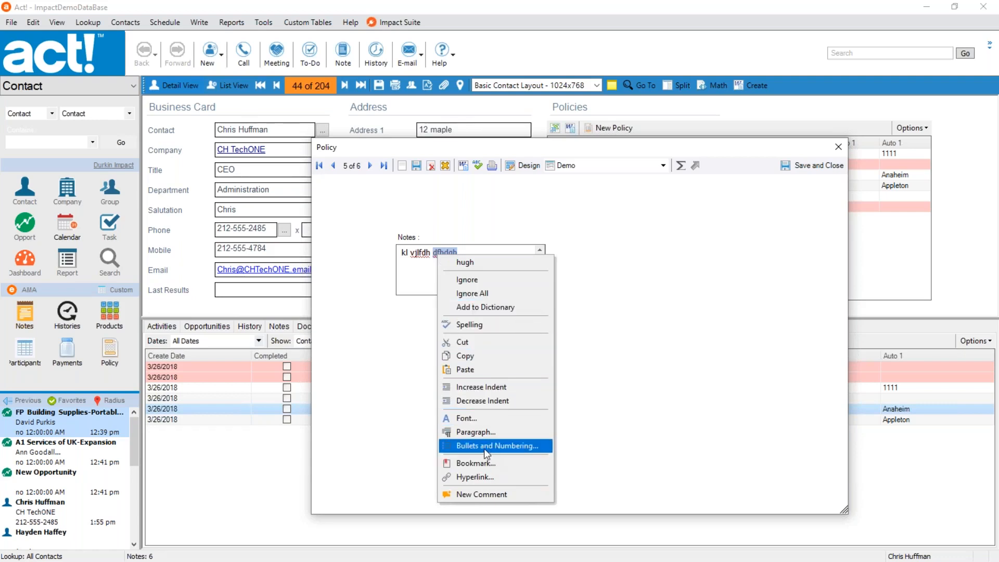
{"action": "key", "text": "Escape"}
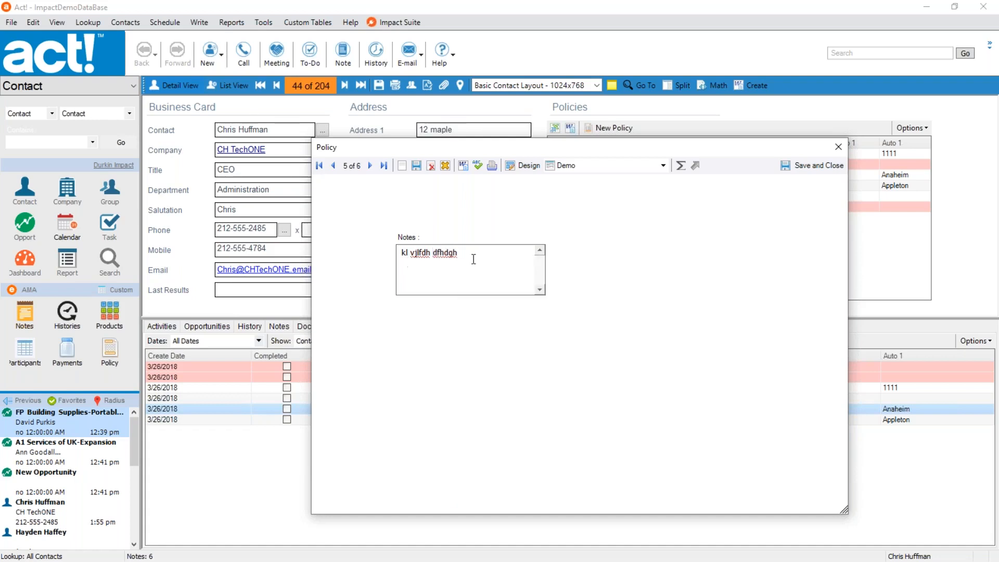
{"action": "left_click_drag", "start_coordinate": [473, 257], "coordinate": [384, 256]}
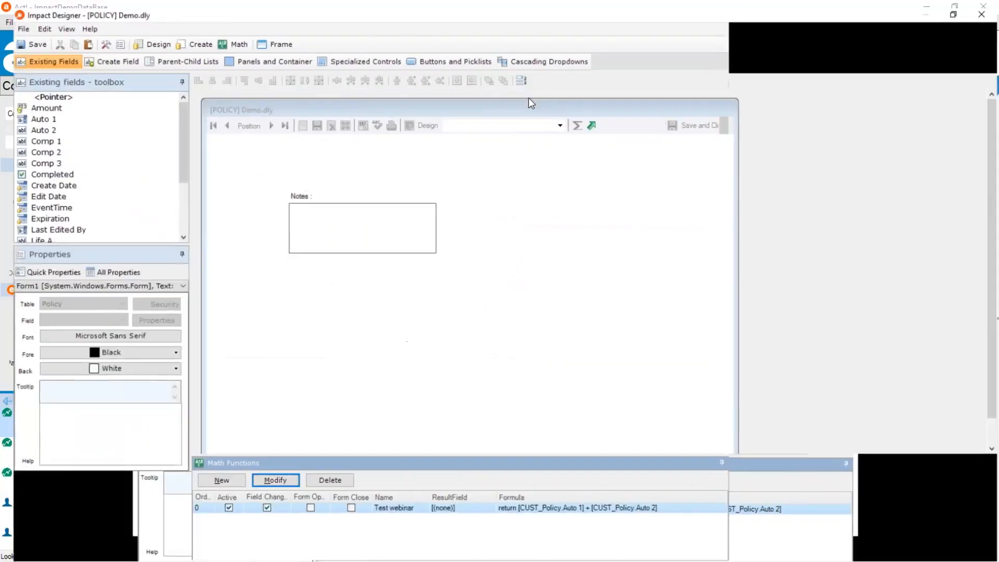
Delete the Notes text box and its label from the Demo.dly form in Impact Designer.
{"action": "left_click", "coordinate": [375, 223]}
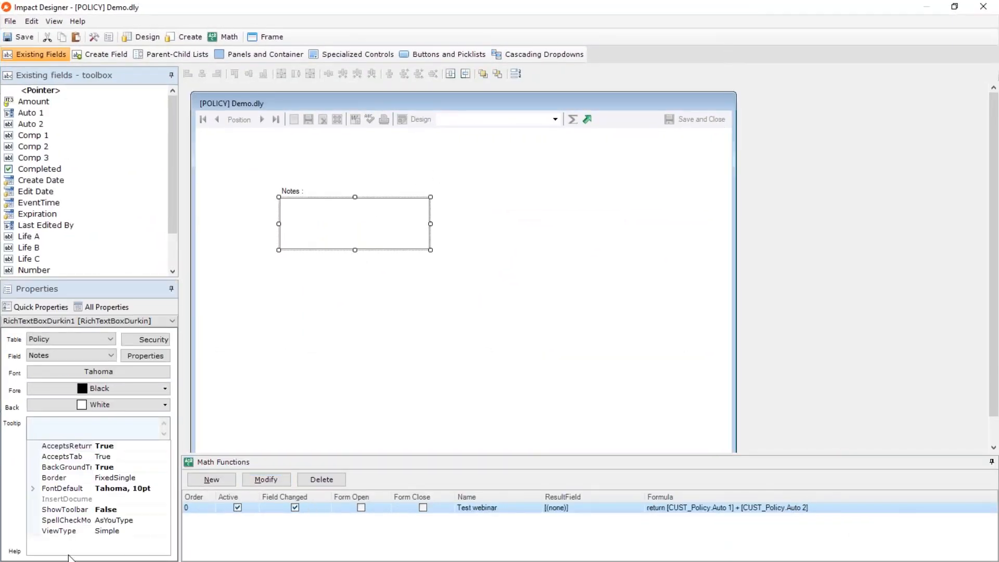
{"action": "left_click", "coordinate": [325, 316]}
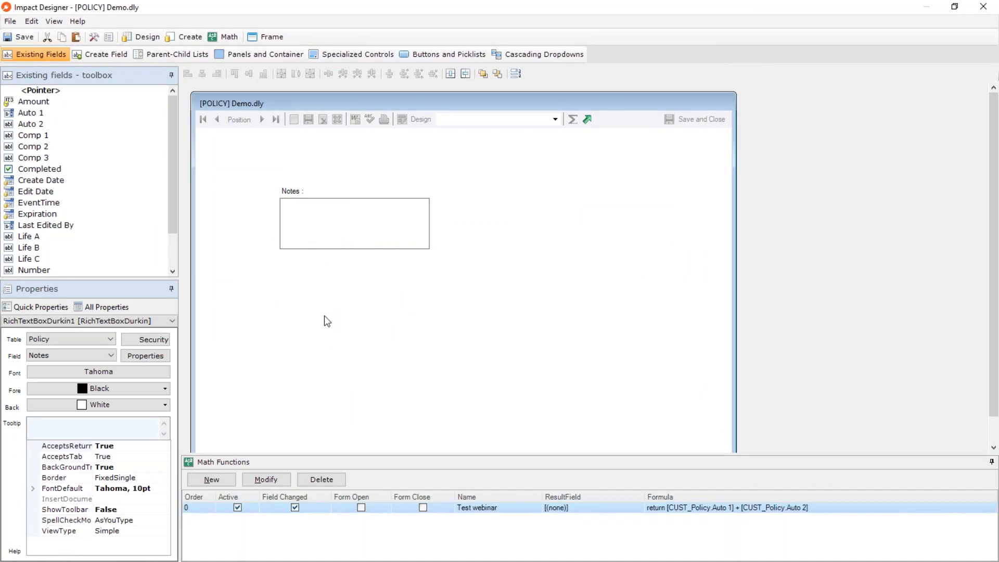
{"action": "left_click_drag", "start_coordinate": [360, 298], "coordinate": [277, 191]}
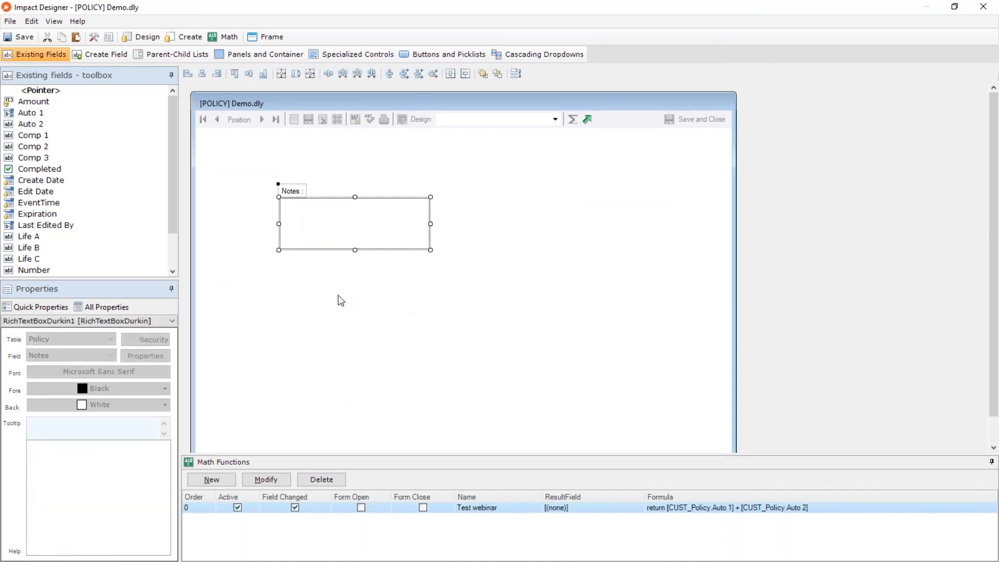
{"action": "key", "text": "Delete"}
{"action": "left_click", "coordinate": [523, 336]}
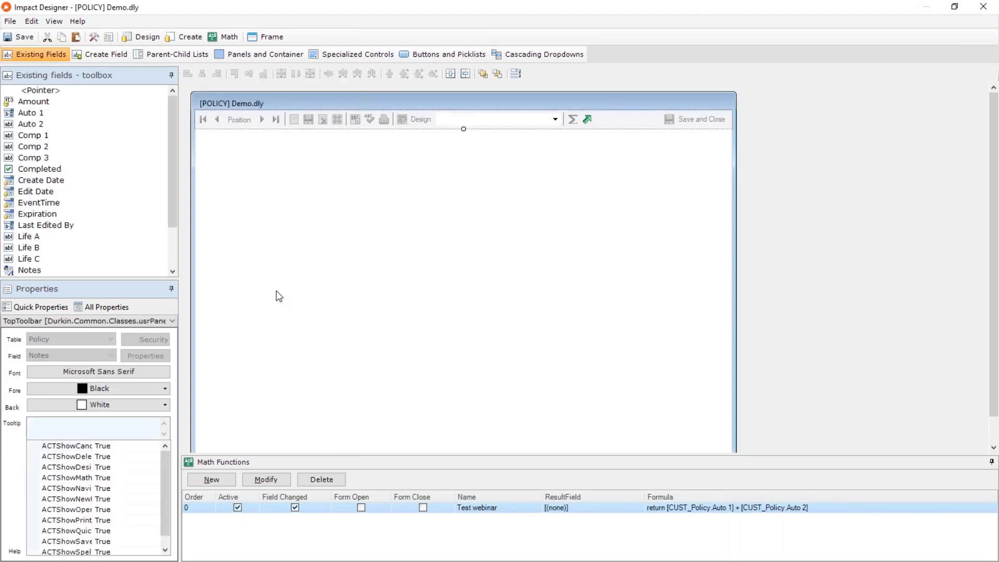
Place the Auto 1 field on the form and review its properties, including ACTField, TabControlName and TabControlShowTabs.
{"action": "left_click_drag", "start_coordinate": [27, 113], "coordinate": [372, 209]}
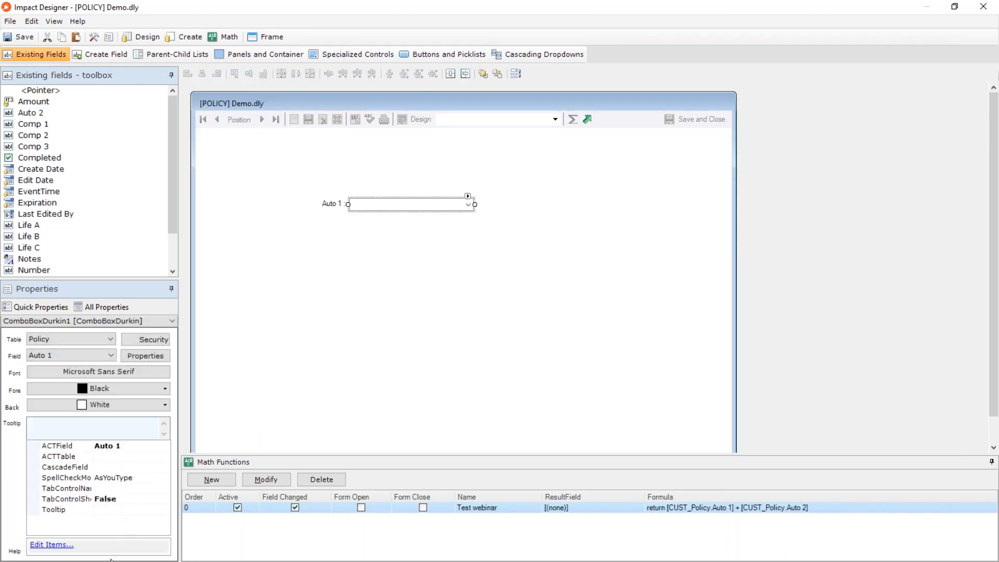
{"action": "left_click", "coordinate": [92, 448]}
{"action": "left_click_drag", "start_coordinate": [105, 457], "coordinate": [124, 458]}
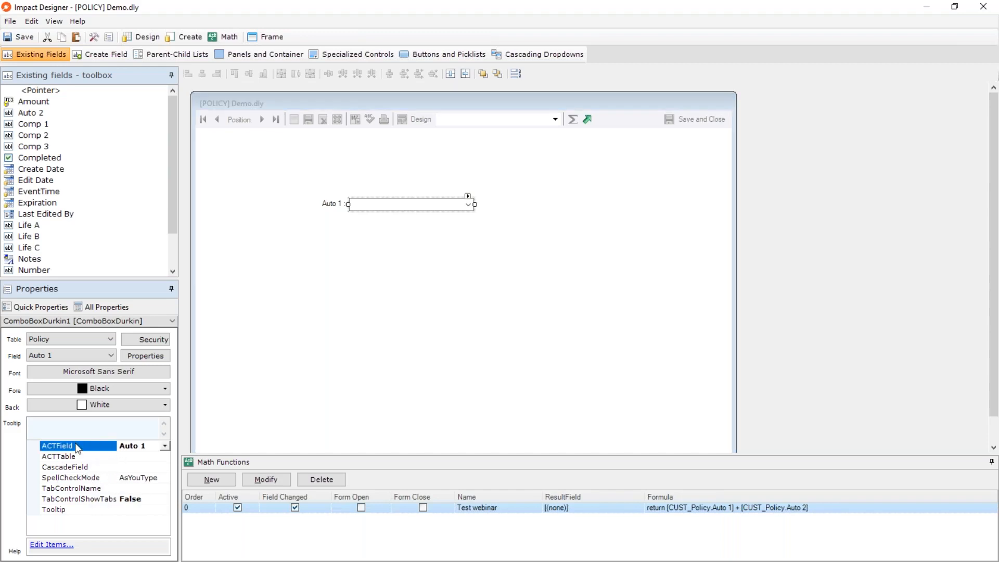
{"action": "left_click", "coordinate": [78, 489]}
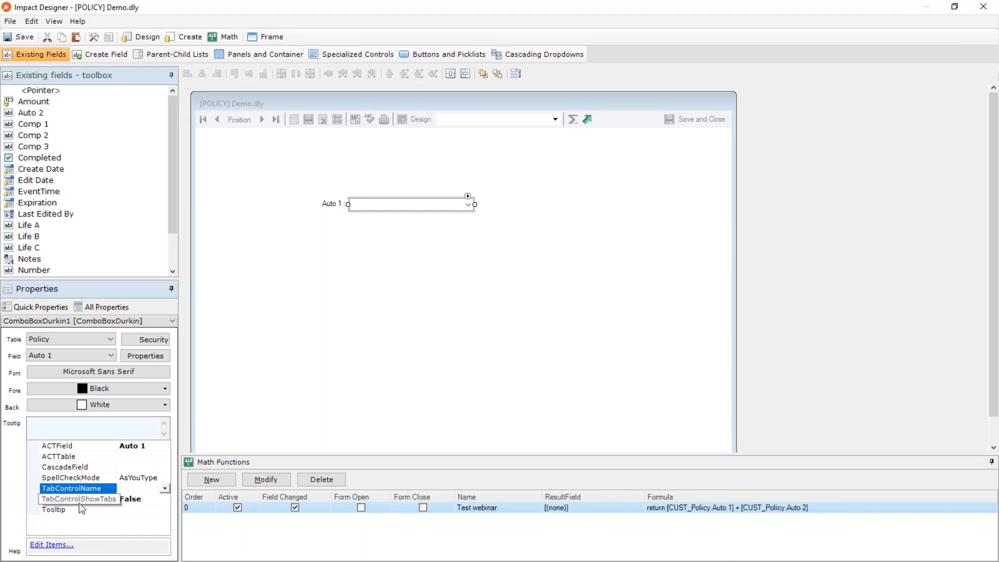
{"action": "left_click", "coordinate": [141, 499]}
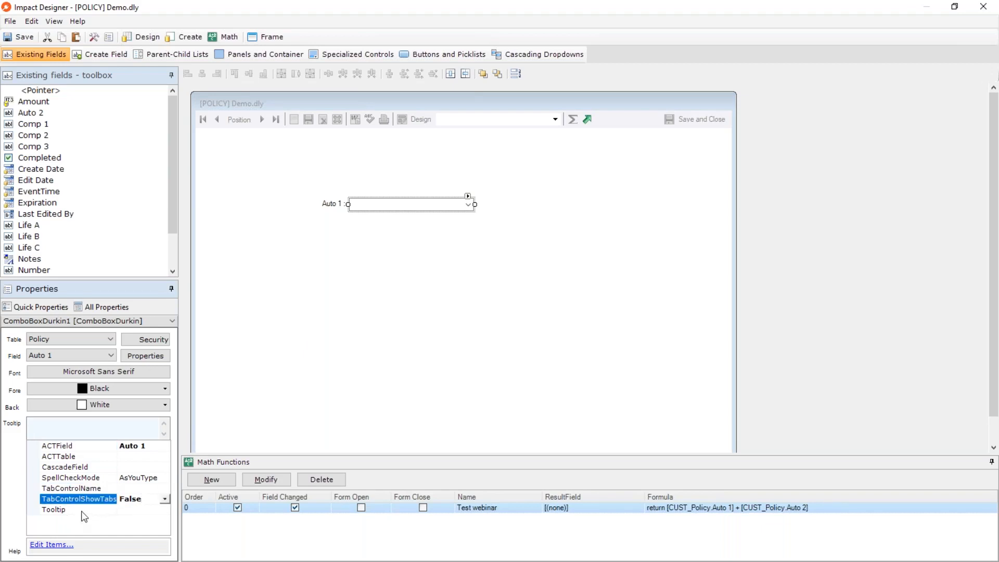
{"action": "left_click", "coordinate": [397, 252]}
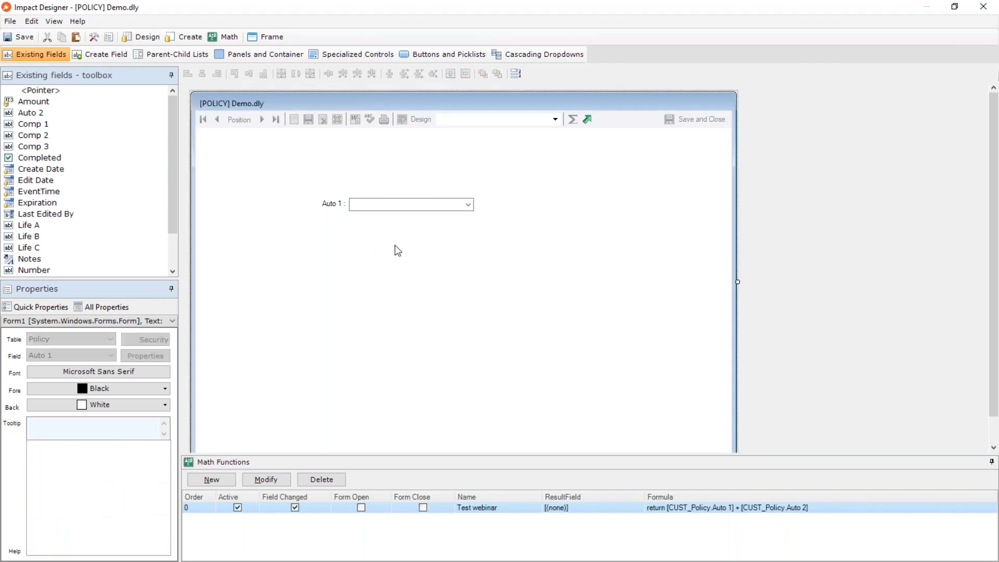
Delete the Auto 1 label and its combo box from the form.
{"action": "left_click", "coordinate": [331, 203]}
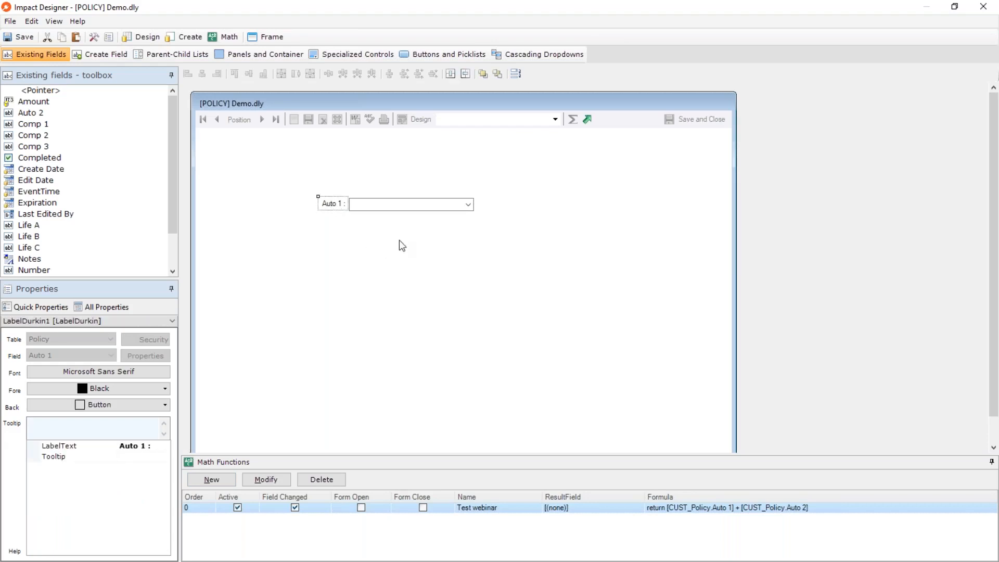
{"action": "key", "text": "Delete"}
{"action": "left_click", "coordinate": [529, 330]}
{"action": "left_click", "coordinate": [374, 208]}
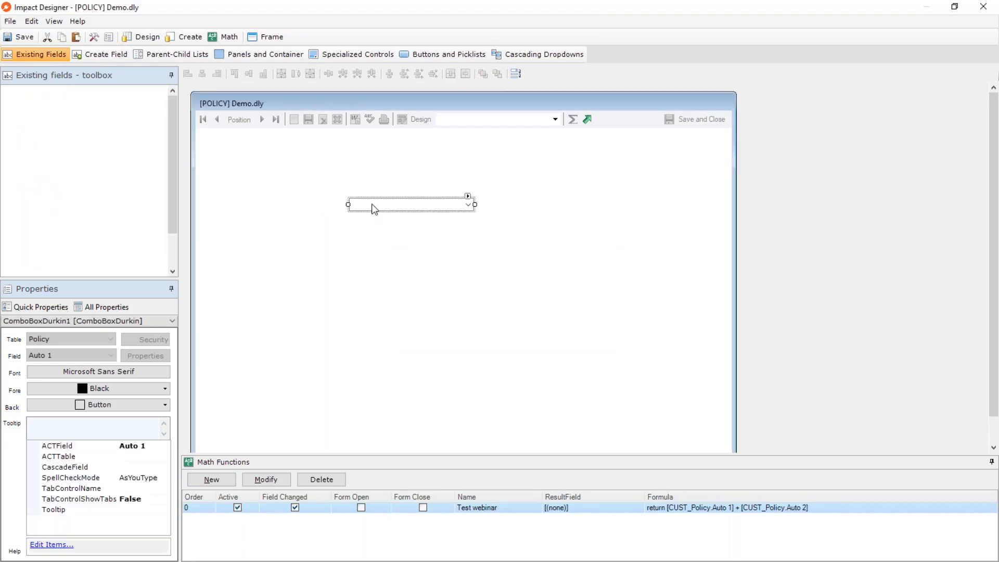
{"action": "key", "text": "Delete"}
{"action": "left_click", "coordinate": [530, 331]}
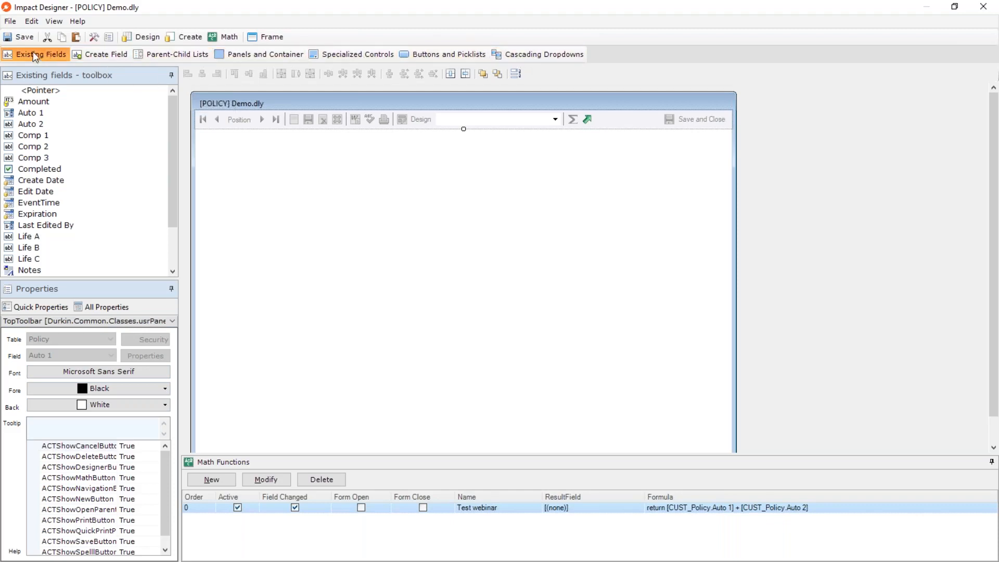
Start a new Currency field on the form, review its name, type and behavior settings, and cancel its creation.
{"action": "left_click", "coordinate": [102, 56]}
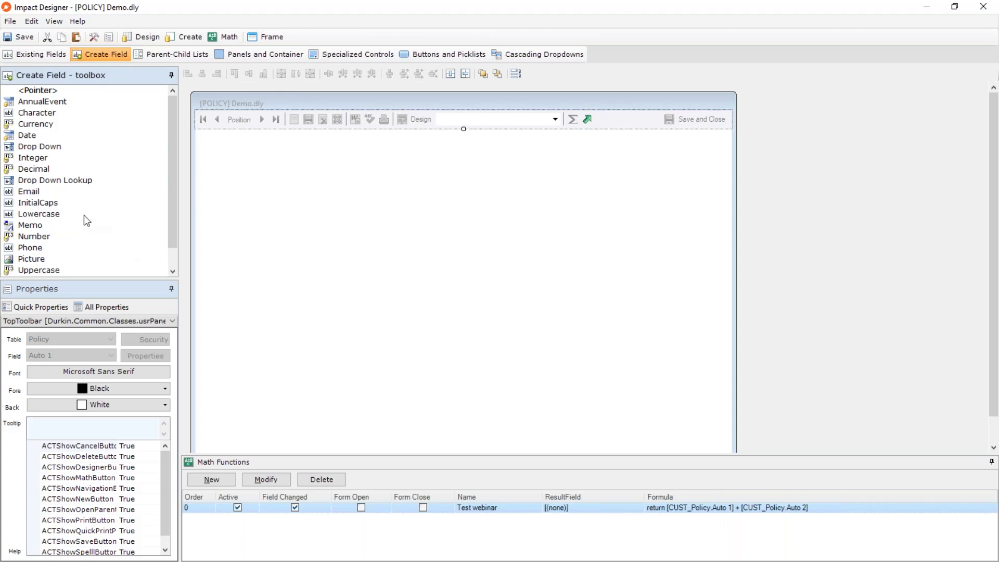
{"action": "scroll", "coordinate": [87, 221], "scroll_direction": "down", "scroll_amount": 1}
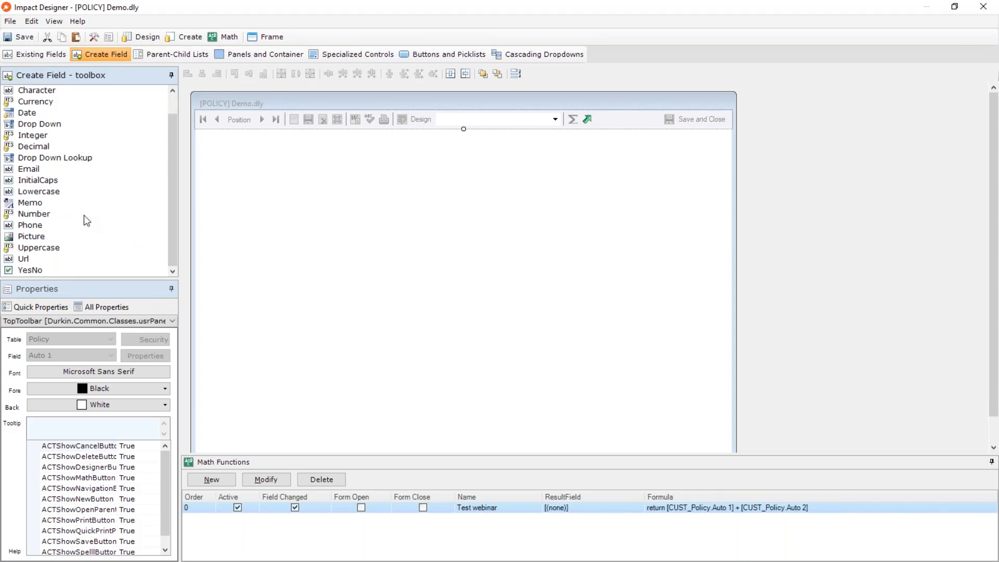
{"action": "scroll", "coordinate": [86, 220], "scroll_direction": "up", "scroll_amount": 1}
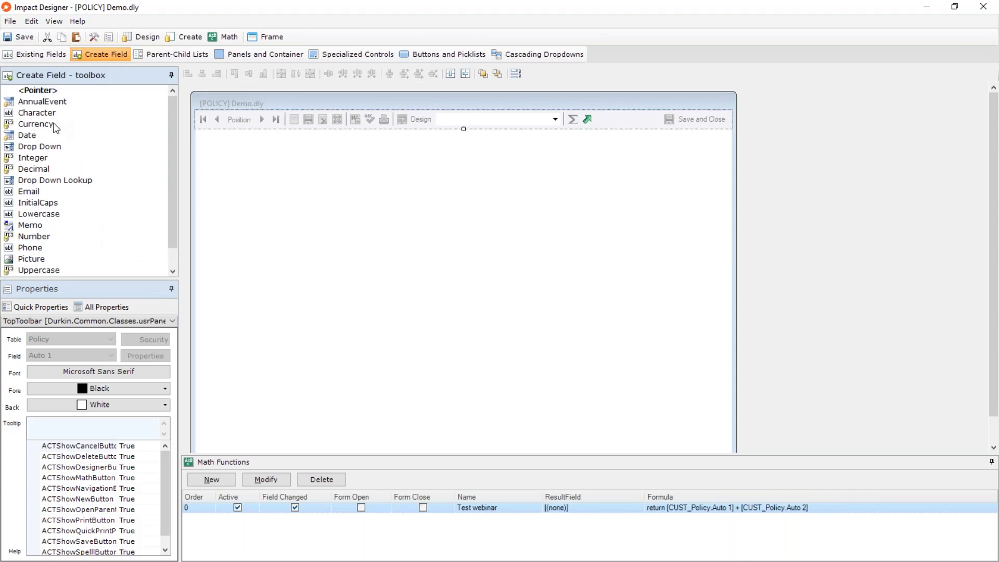
{"action": "left_click", "coordinate": [38, 126]}
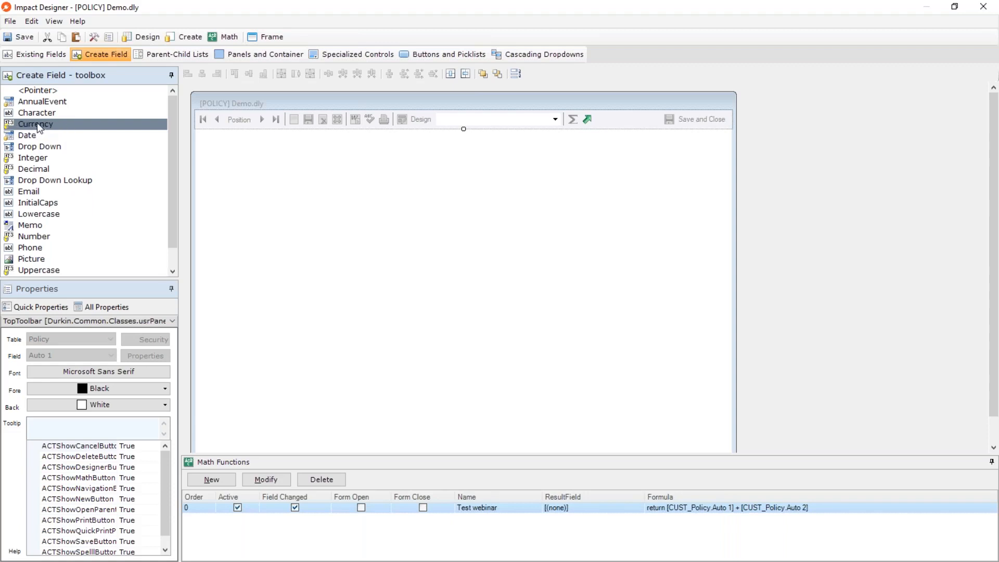
{"action": "left_click_drag", "start_coordinate": [36, 123], "coordinate": [288, 186]}
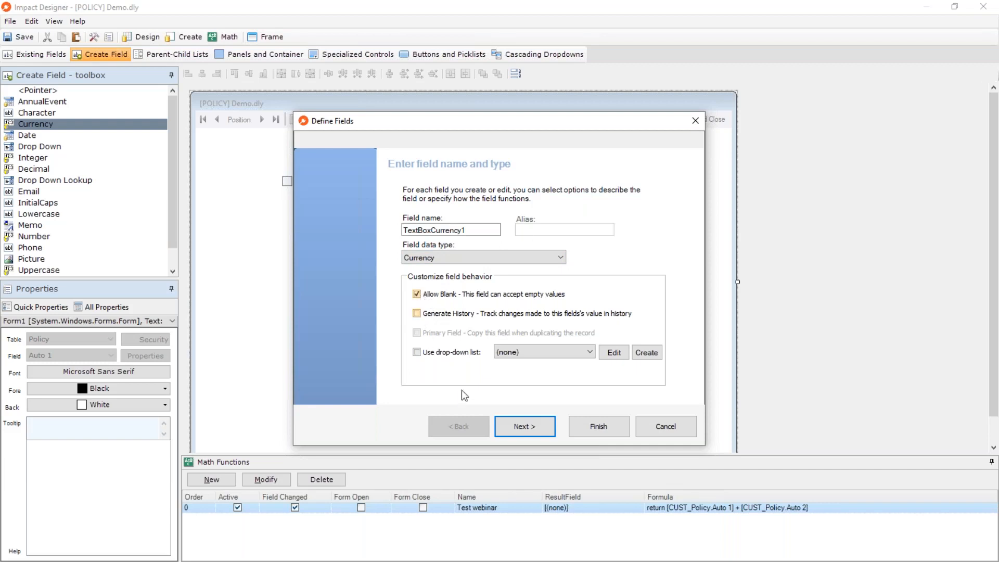
{"action": "left_click", "coordinate": [523, 428]}
{"action": "left_click", "coordinate": [458, 426]}
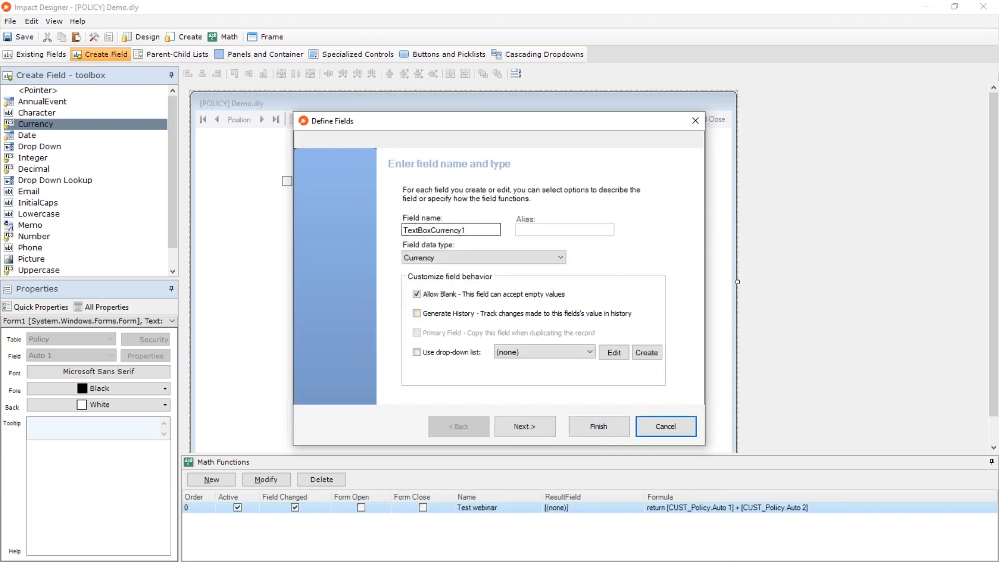
{"action": "left_click", "coordinate": [526, 426]}
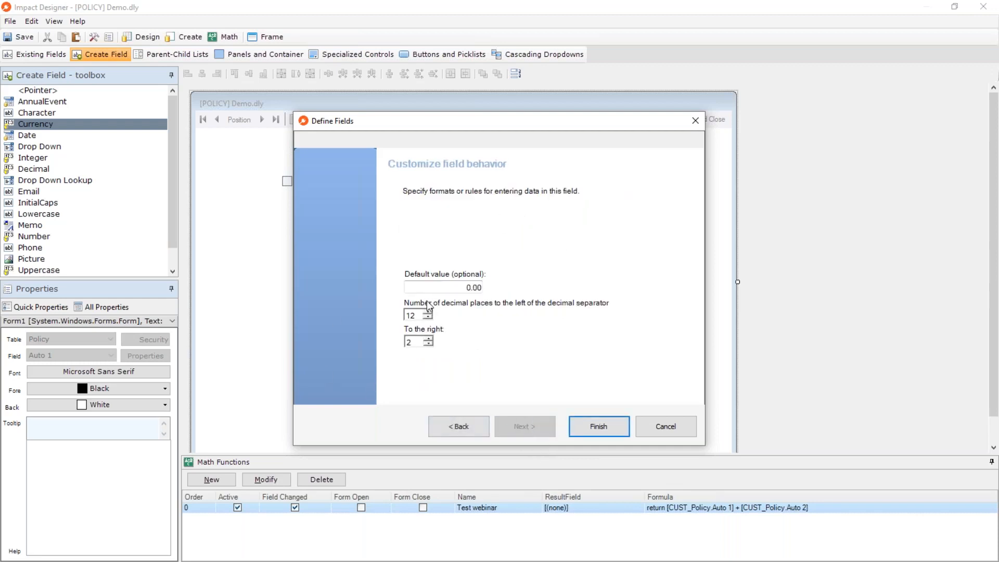
{"action": "left_click", "coordinate": [676, 428]}
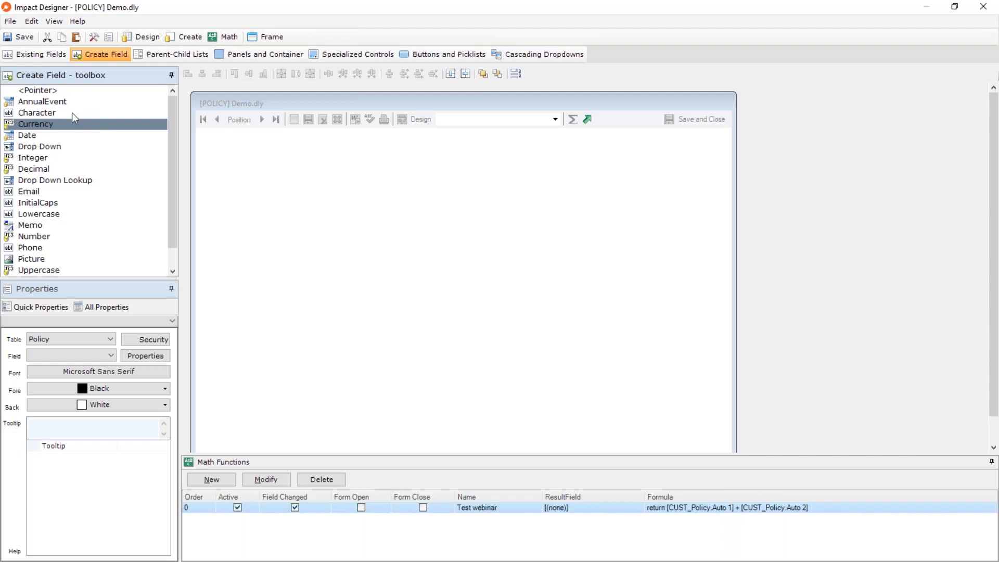
View the available parent-child lists, then close Impact Designer and save the changes to Demo.dly.
{"action": "left_click", "coordinate": [180, 55]}
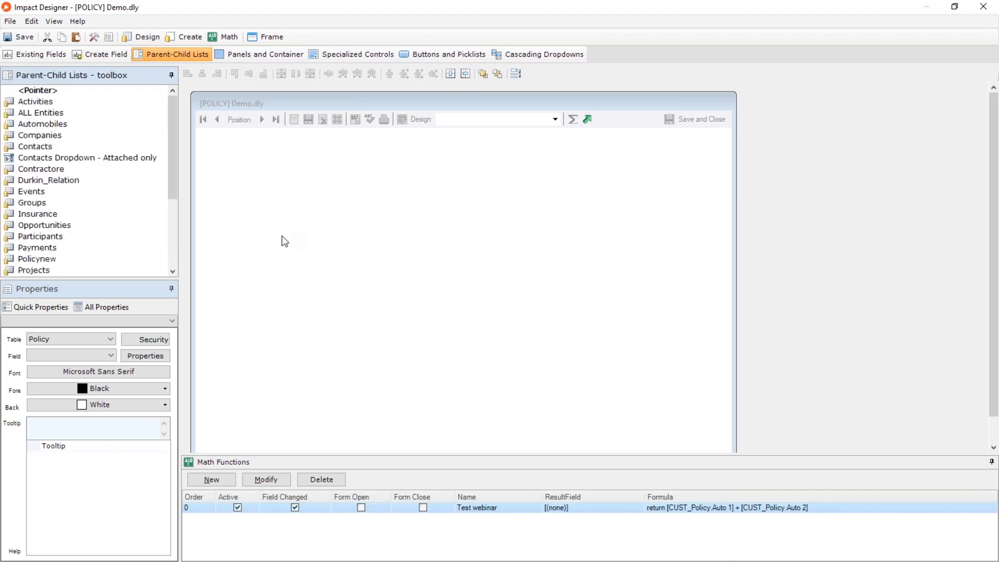
{"action": "left_click", "coordinate": [983, 7]}
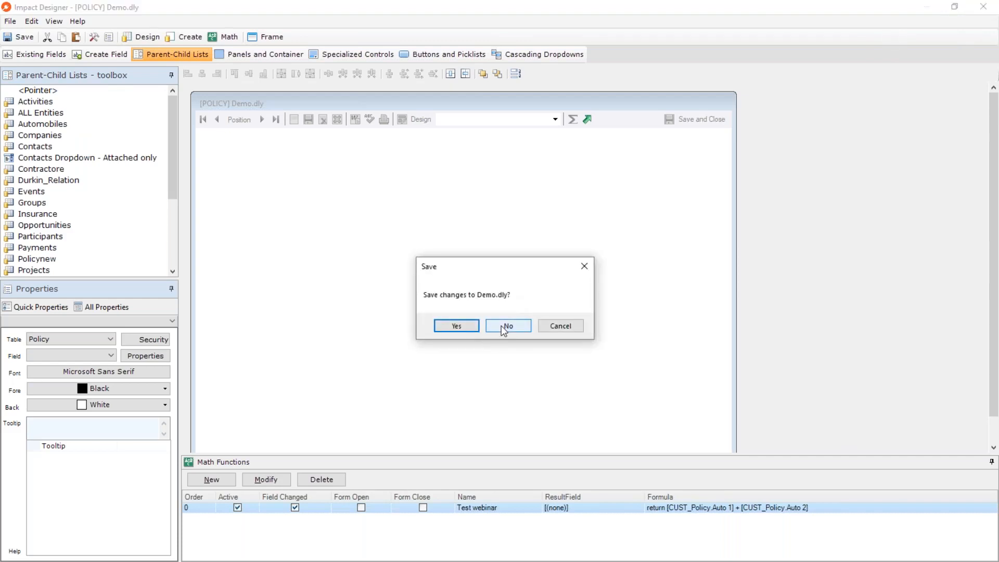
{"action": "left_click", "coordinate": [461, 324]}
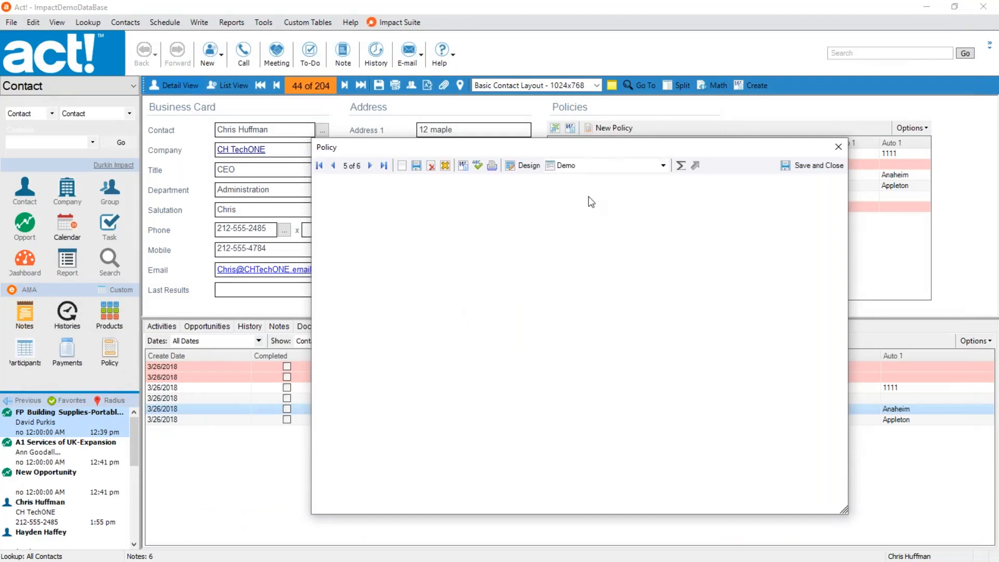
Switch the open policy record to the Webinar form and clear the sample text from its Notes field.
{"action": "left_click", "coordinate": [603, 165]}
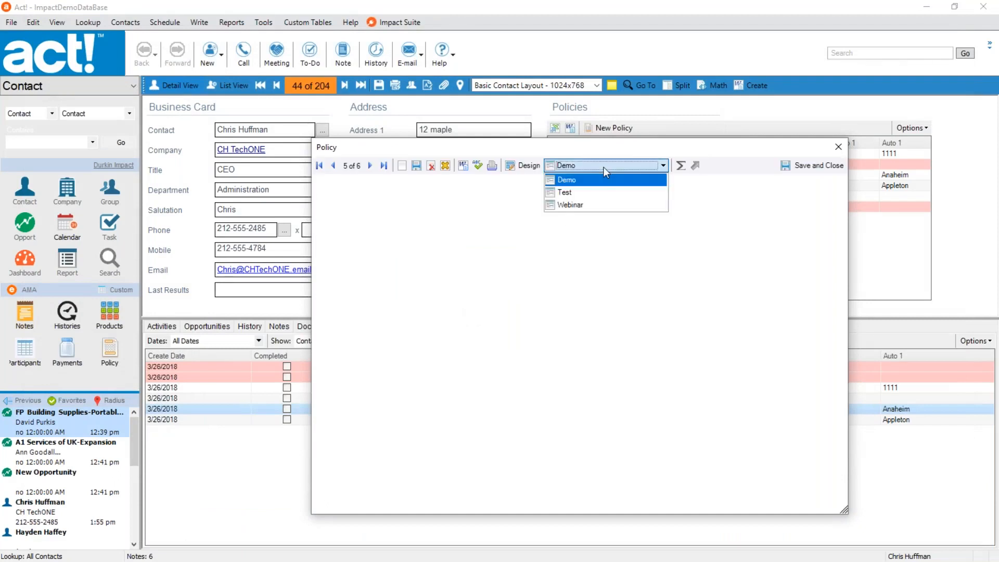
{"action": "left_click", "coordinate": [598, 204]}
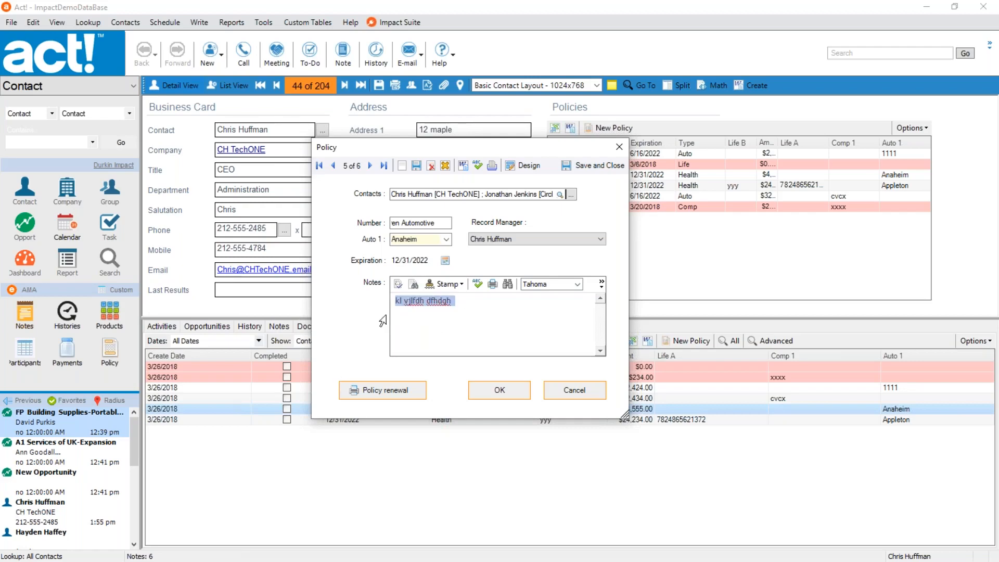
{"action": "key", "text": "Delete"}
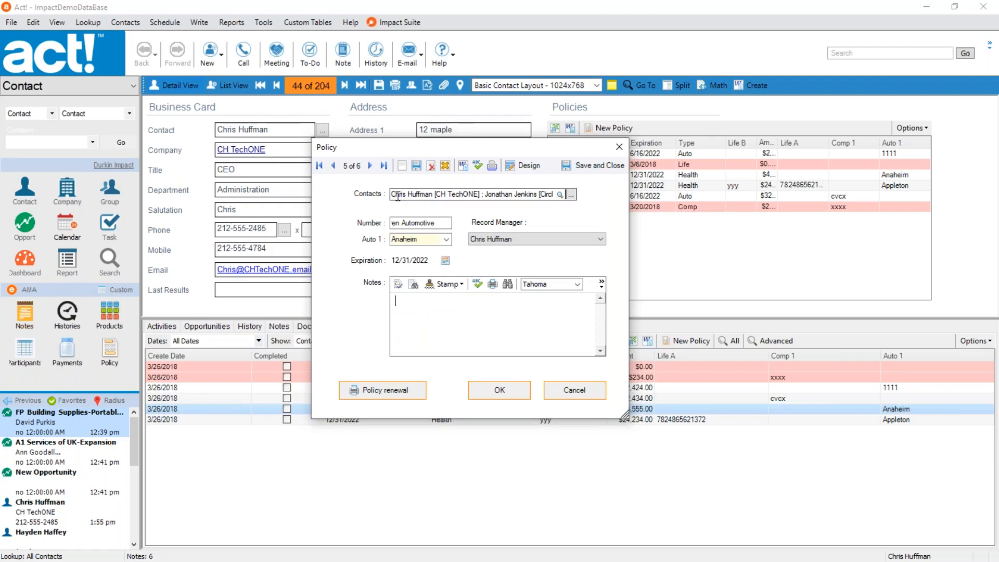
{"action": "left_click_drag", "start_coordinate": [392, 194], "coordinate": [477, 194]}
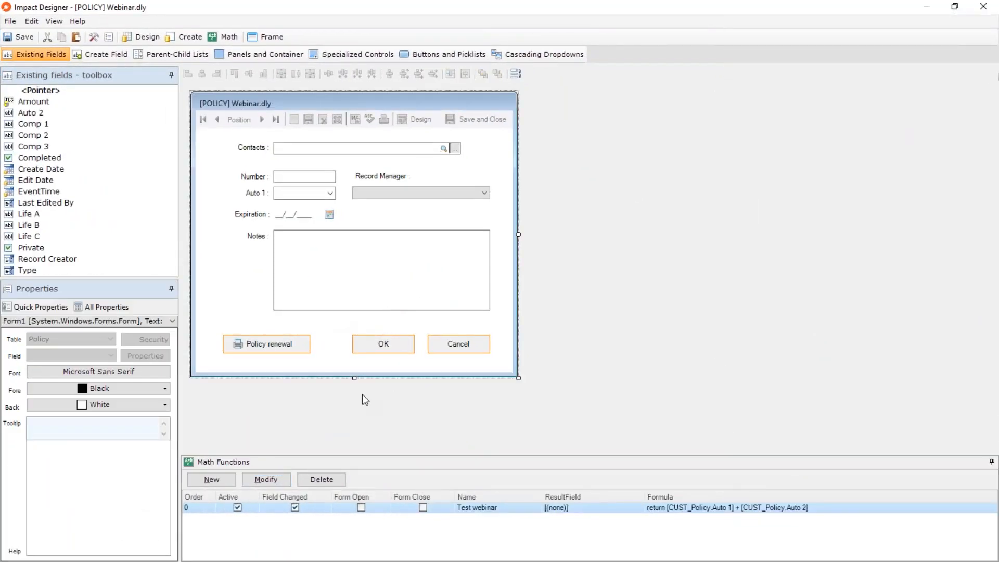
Extend the Webinar.dly form downward and move the Policy renewal, OK and Cancel buttons together to its lower edge.
{"action": "left_click_drag", "start_coordinate": [355, 378], "coordinate": [351, 450]}
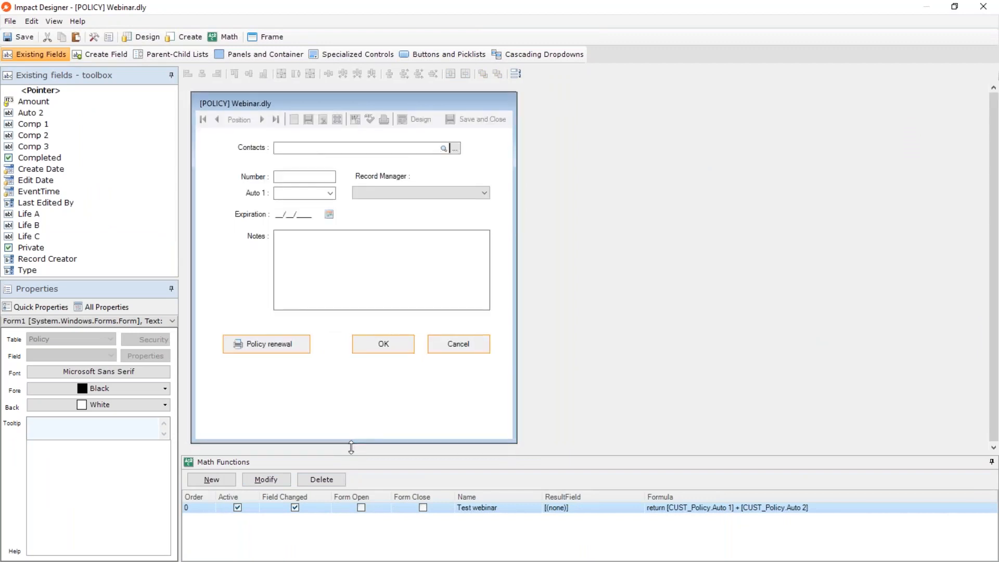
{"action": "left_click_drag", "start_coordinate": [471, 391], "coordinate": [252, 341]}
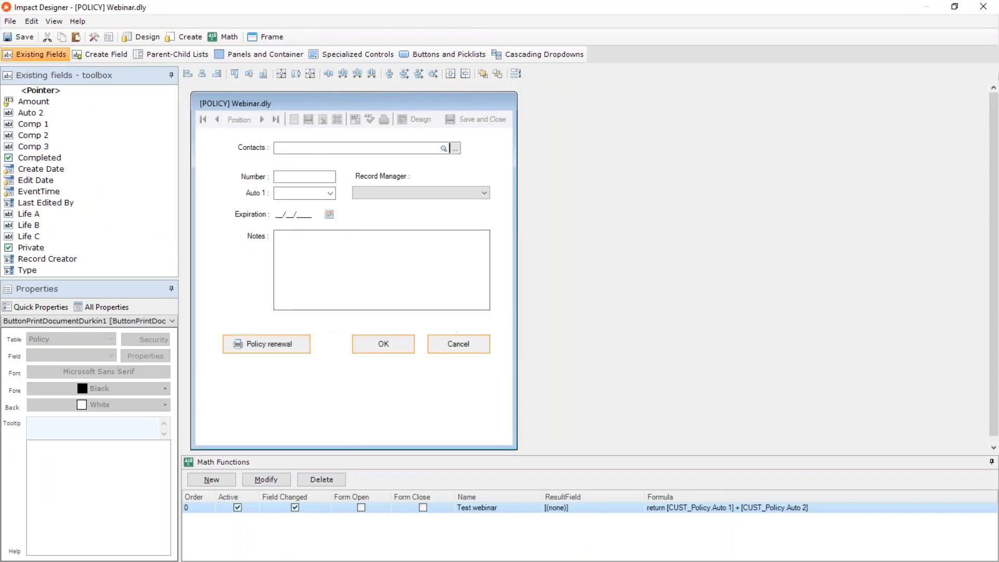
{"action": "left_click_drag", "start_coordinate": [383, 344], "coordinate": [383, 428]}
Reduce the Notes box to less than half its height to free space above the buttons.
{"action": "left_click", "coordinate": [383, 286]}
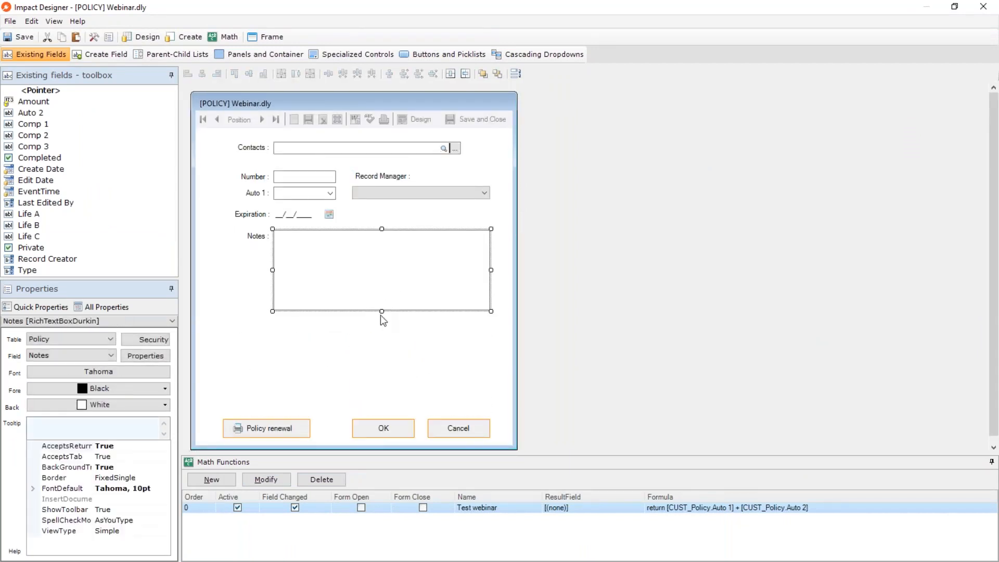
{"action": "left_click_drag", "start_coordinate": [382, 311], "coordinate": [383, 264]}
{"action": "left_click", "coordinate": [373, 338]}
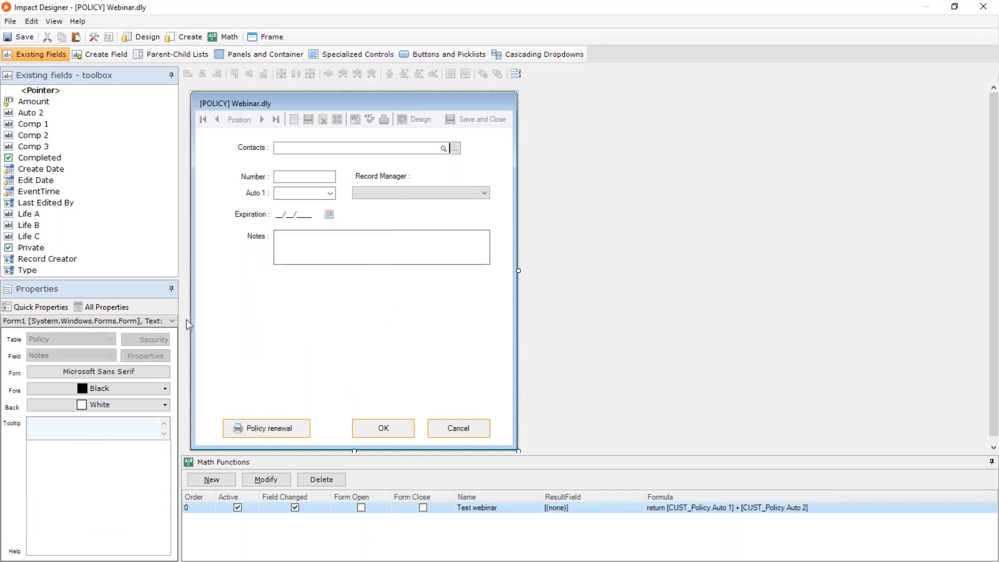
Look through the parent-child lists available for the Webinar form, including Services, Payments and Insurance.
{"action": "left_click", "coordinate": [150, 54]}
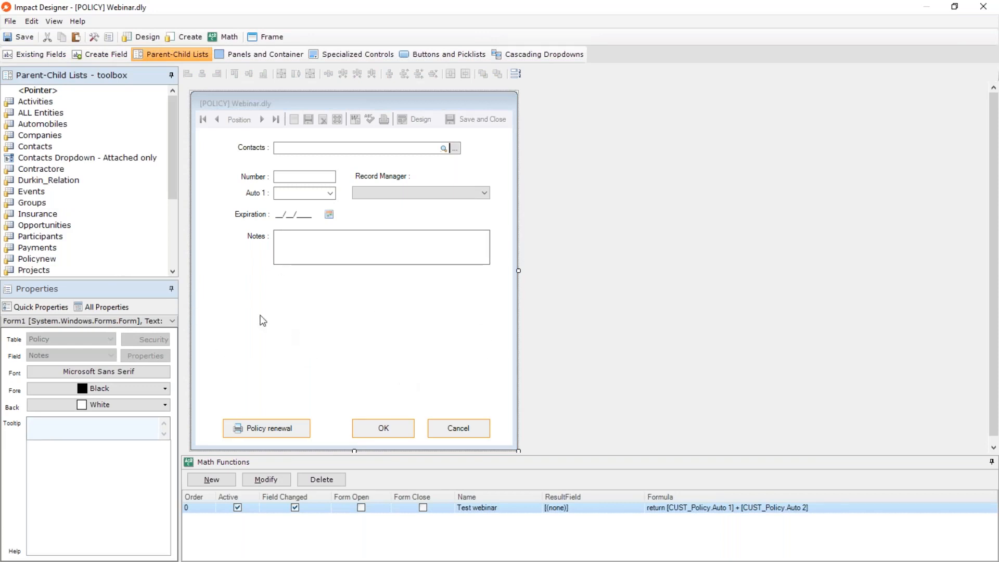
{"action": "scroll", "coordinate": [98, 246], "scroll_direction": "down", "scroll_amount": 1}
{"action": "scroll", "coordinate": [98, 246], "scroll_direction": "down", "scroll_amount": 4}
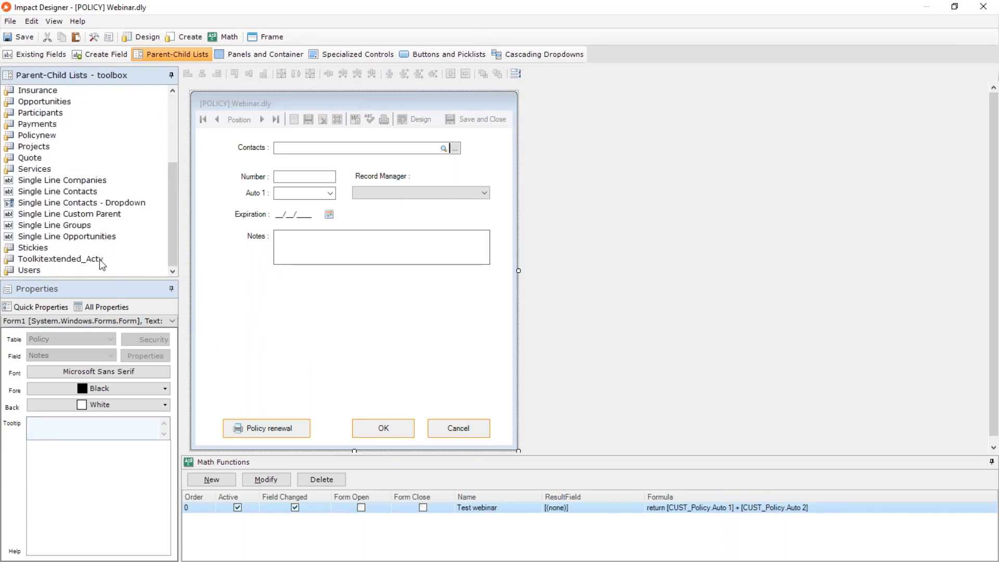
{"action": "left_click", "coordinate": [44, 170]}
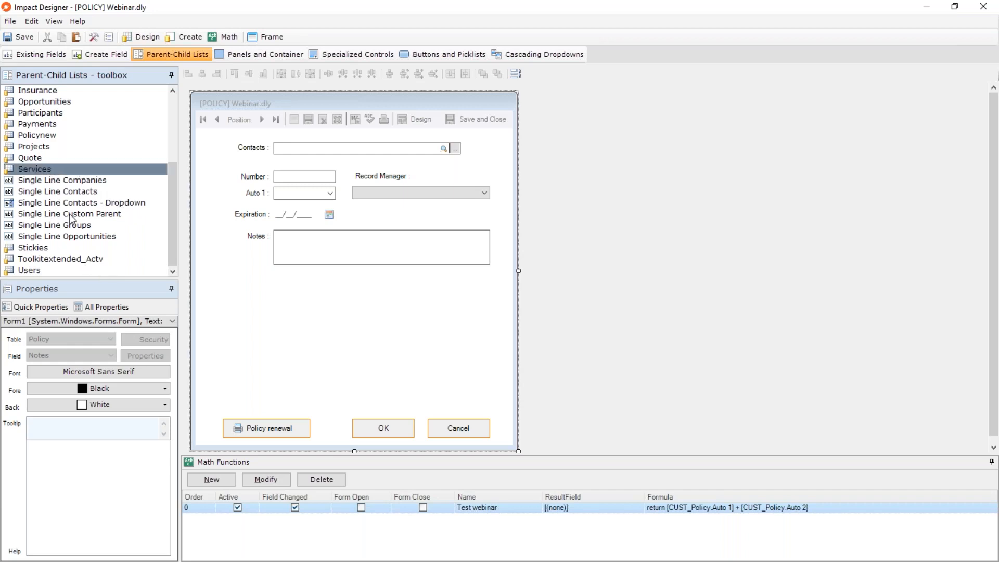
{"action": "scroll", "coordinate": [71, 215], "scroll_direction": "up", "scroll_amount": 5}
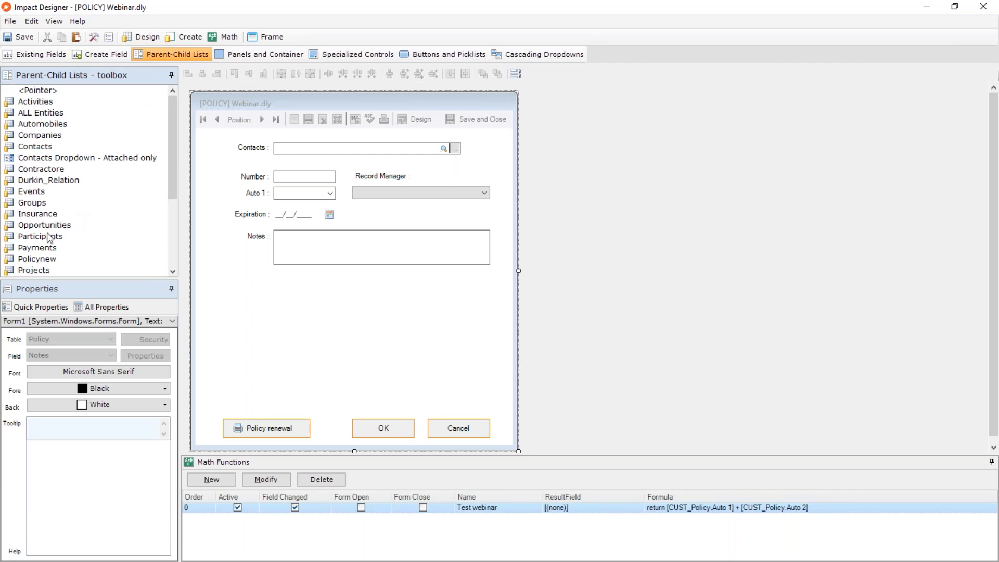
{"action": "left_click", "coordinate": [43, 248]}
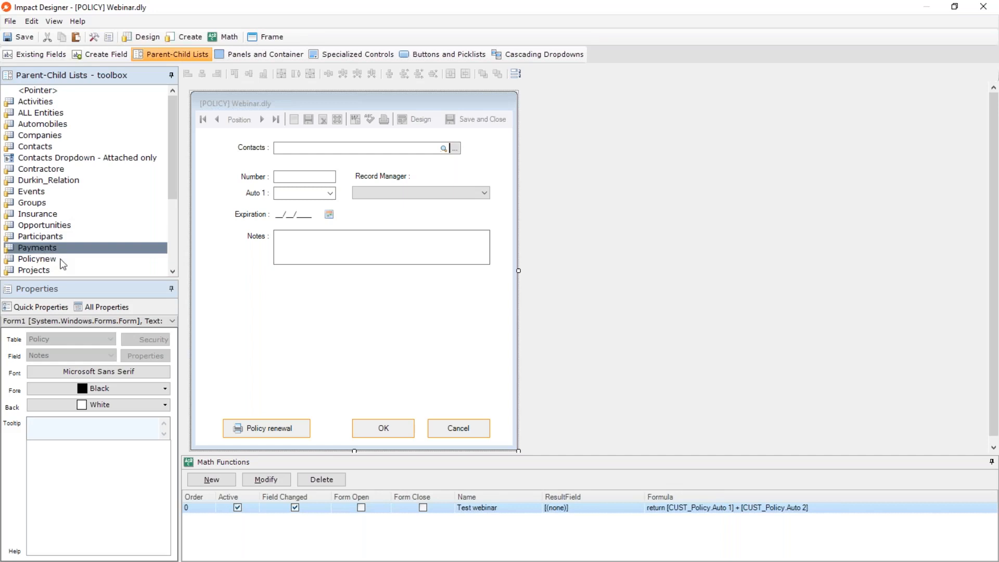
{"action": "left_click", "coordinate": [47, 214]}
Place the Events list on the form, fit it between the Notes box and the buttons, and save the changes to Webinar.dly.
{"action": "left_click", "coordinate": [35, 193]}
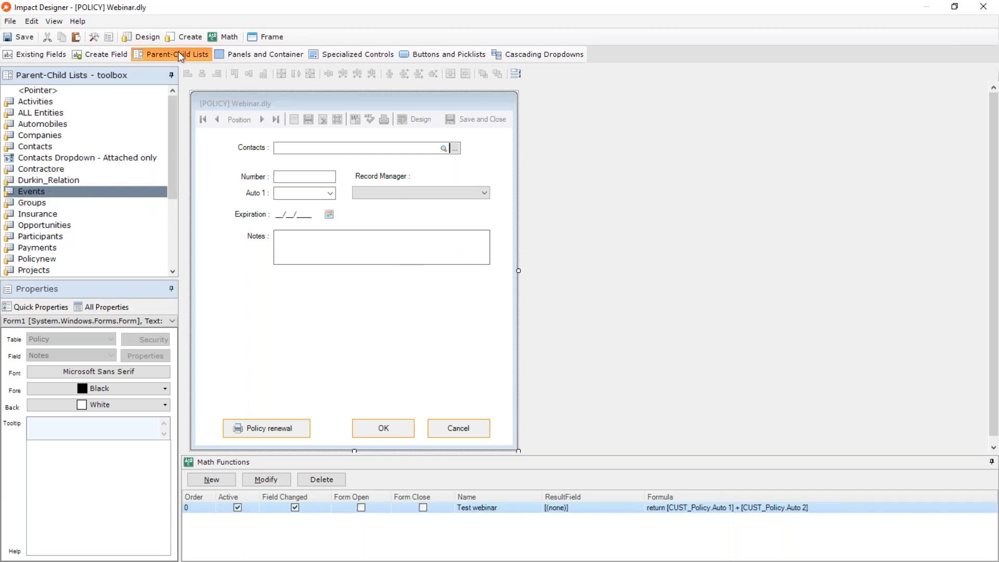
{"action": "left_click_drag", "start_coordinate": [13, 196], "coordinate": [239, 308]}
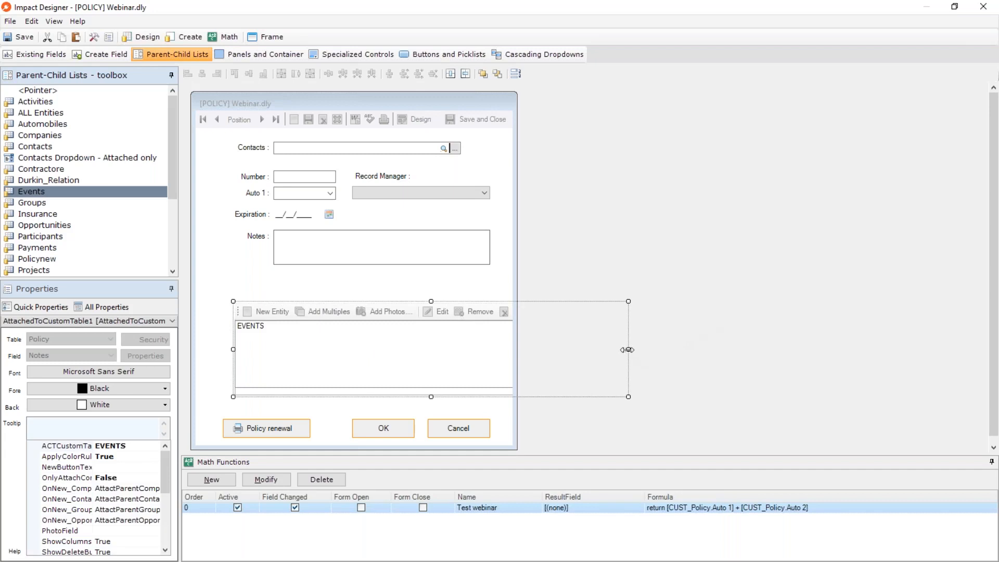
{"action": "left_click_drag", "start_coordinate": [627, 350], "coordinate": [493, 352]}
{"action": "left_click_drag", "start_coordinate": [384, 350], "coordinate": [379, 330]}
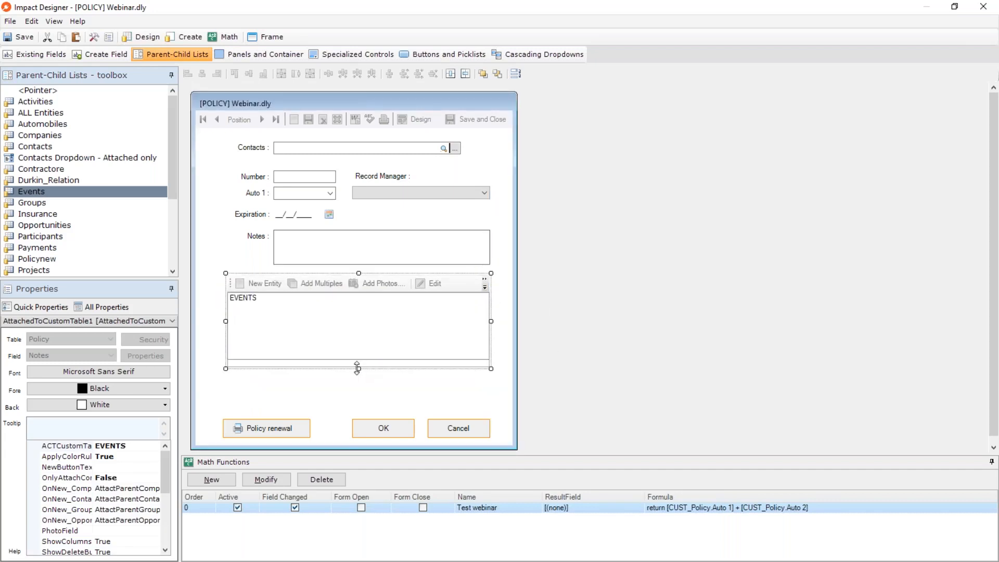
{"action": "left_click_drag", "start_coordinate": [357, 368], "coordinate": [349, 406]}
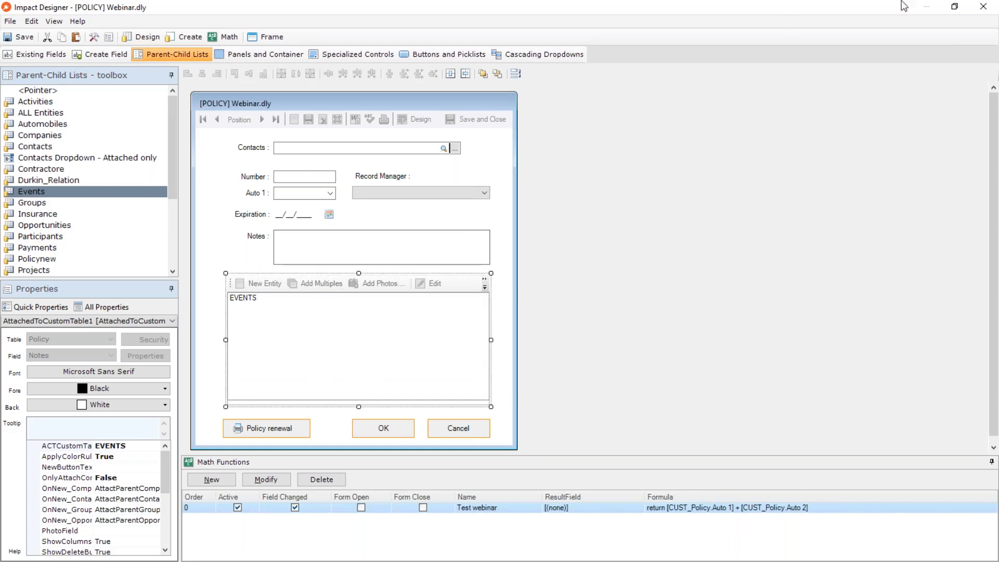
{"action": "left_click", "coordinate": [984, 6]}
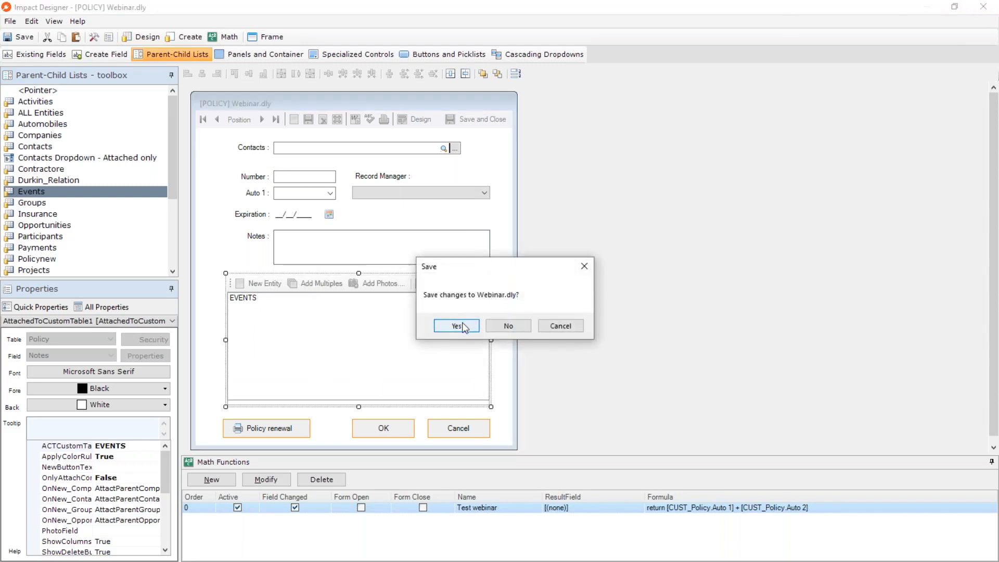
{"action": "left_click", "coordinate": [464, 321]}
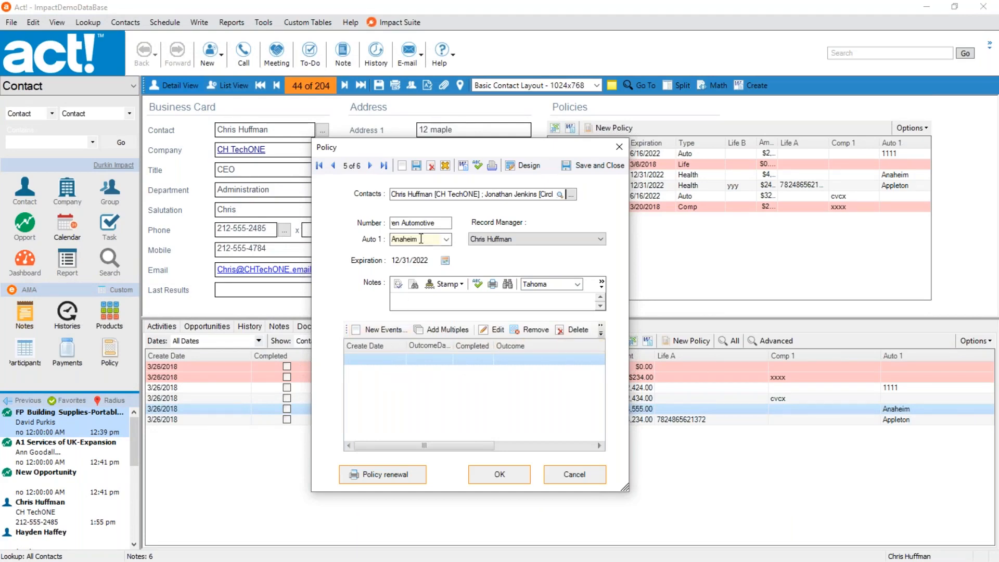
Create a new event from the policy's Events list and open its Basic Data Entry form in Impact Designer.
{"action": "left_click", "coordinate": [382, 329]}
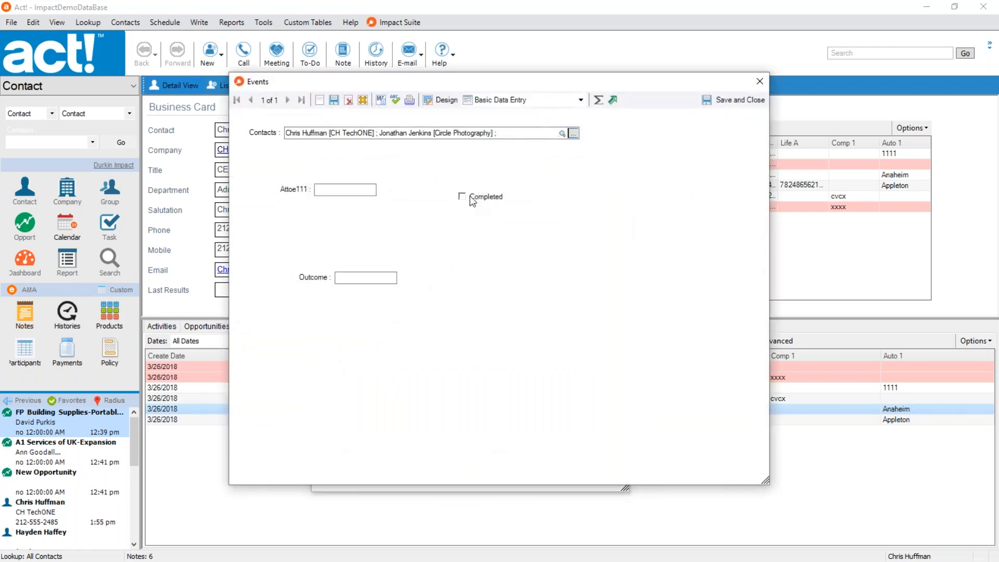
{"action": "left_click", "coordinate": [530, 102]}
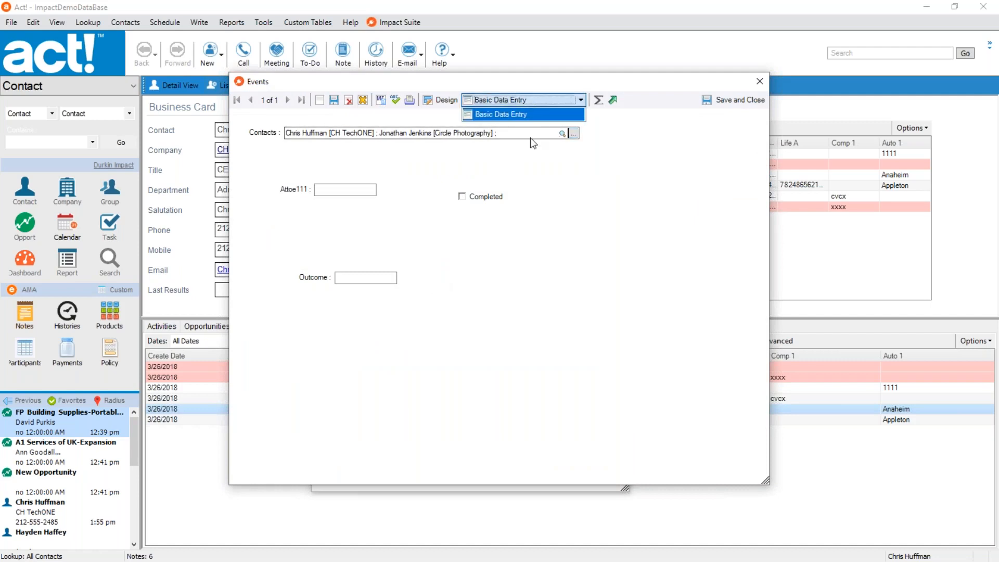
{"action": "left_click", "coordinate": [562, 225]}
{"action": "left_click", "coordinate": [442, 98]}
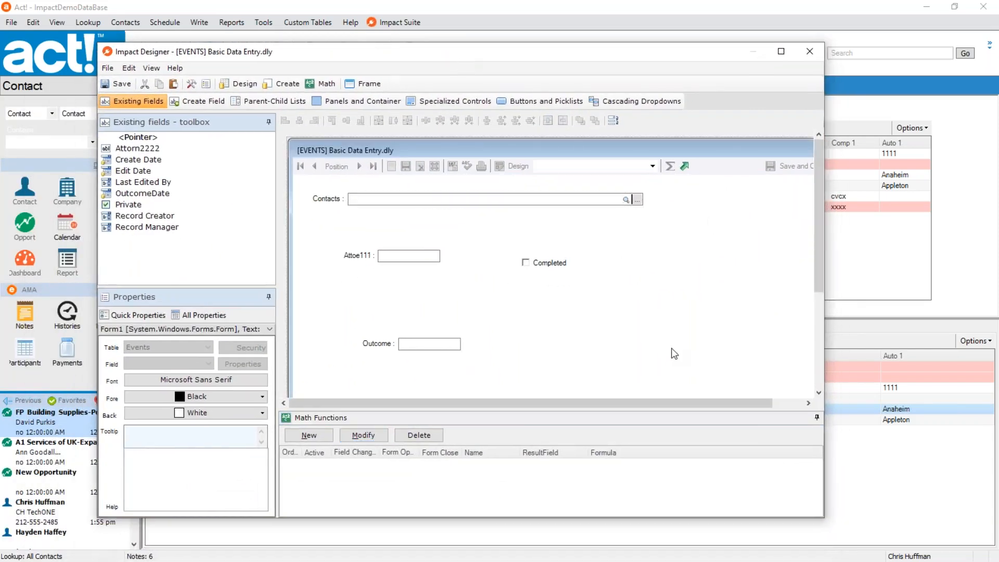
Delete all existing field controls from the Events Basic Data Entry form and maximize the designer window.
{"action": "left_click_drag", "start_coordinate": [674, 354], "coordinate": [266, 189]}
{"action": "key", "text": "Delete"}
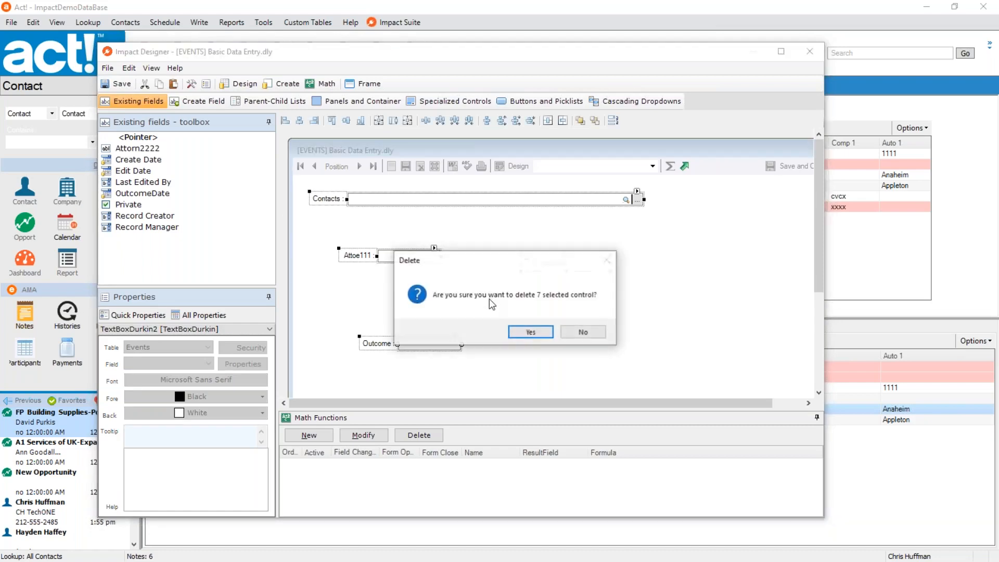
{"action": "left_click", "coordinate": [531, 332]}
{"action": "left_click", "coordinate": [782, 51]}
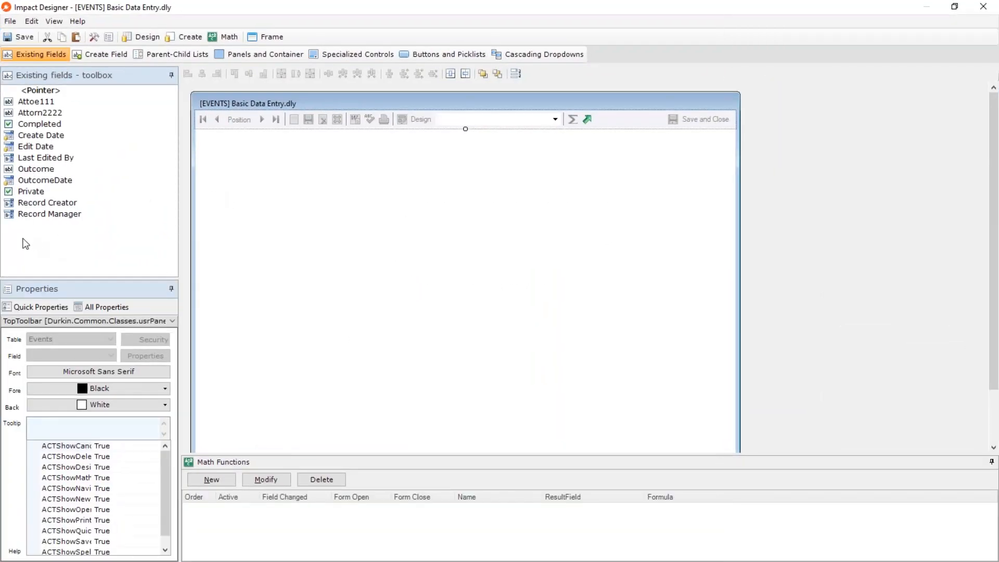
Stack the Outcome, OutcomeDate and Completed fields at the form's upper left, and shrink the form around them.
{"action": "left_click_drag", "start_coordinate": [36, 169], "coordinate": [293, 162]}
{"action": "left_click_drag", "start_coordinate": [45, 169], "coordinate": [296, 184]}
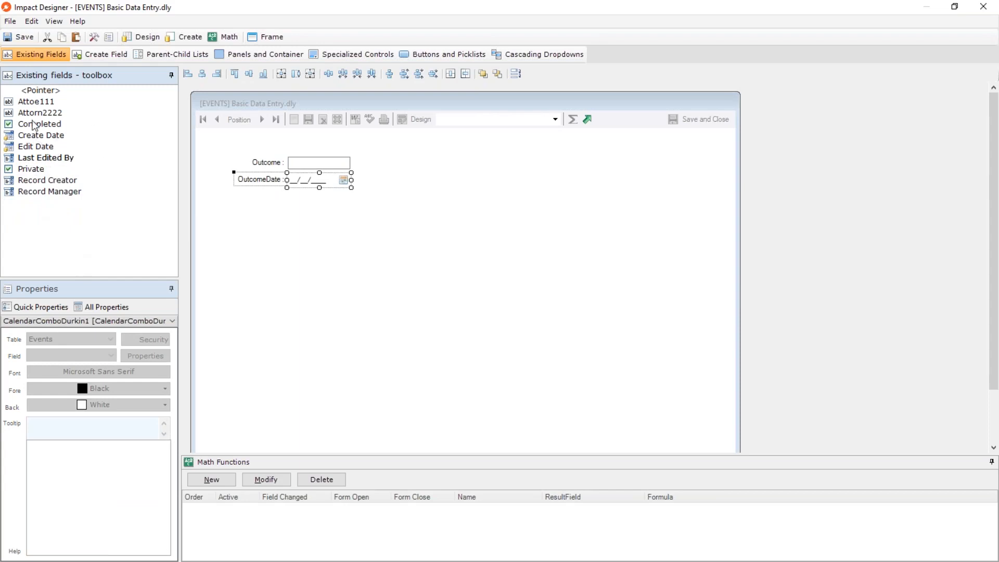
{"action": "left_click_drag", "start_coordinate": [35, 115], "coordinate": [295, 201]}
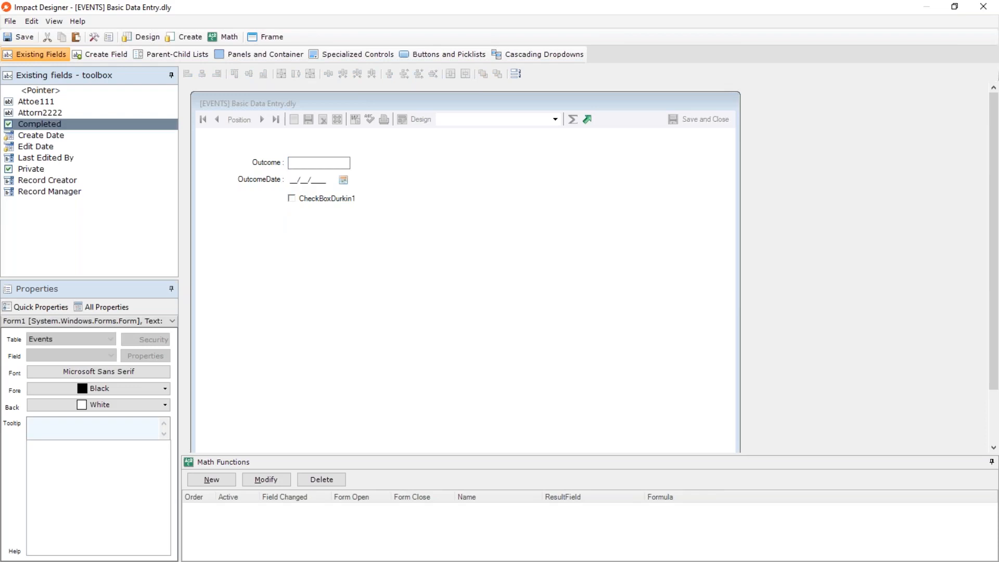
{"action": "left_click", "coordinate": [405, 264]}
{"action": "scroll", "coordinate": [979, 425], "scroll_direction": "down", "scroll_amount": 2}
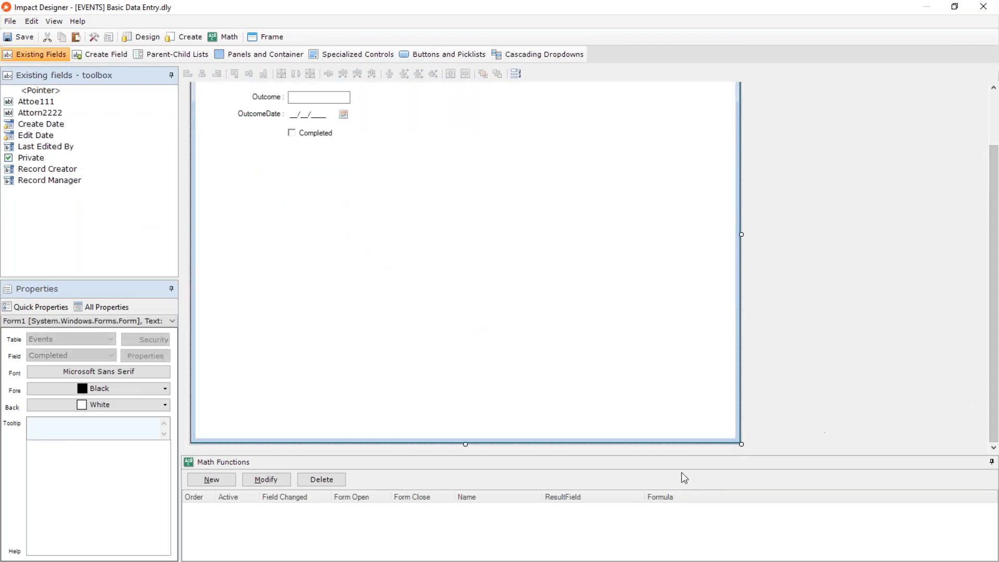
{"action": "left_click_drag", "start_coordinate": [742, 445], "coordinate": [542, 287]}
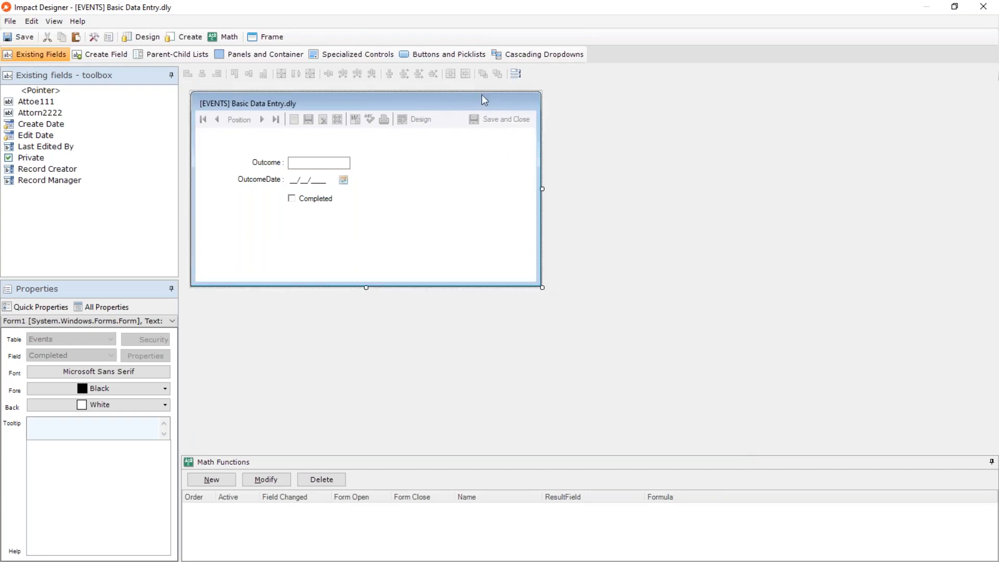
Add OK and Cancel buttons side by side below the Completed checkbox.
{"action": "left_click", "coordinate": [445, 53]}
{"action": "left_click", "coordinate": [41, 157]}
{"action": "left_click", "coordinate": [316, 241]}
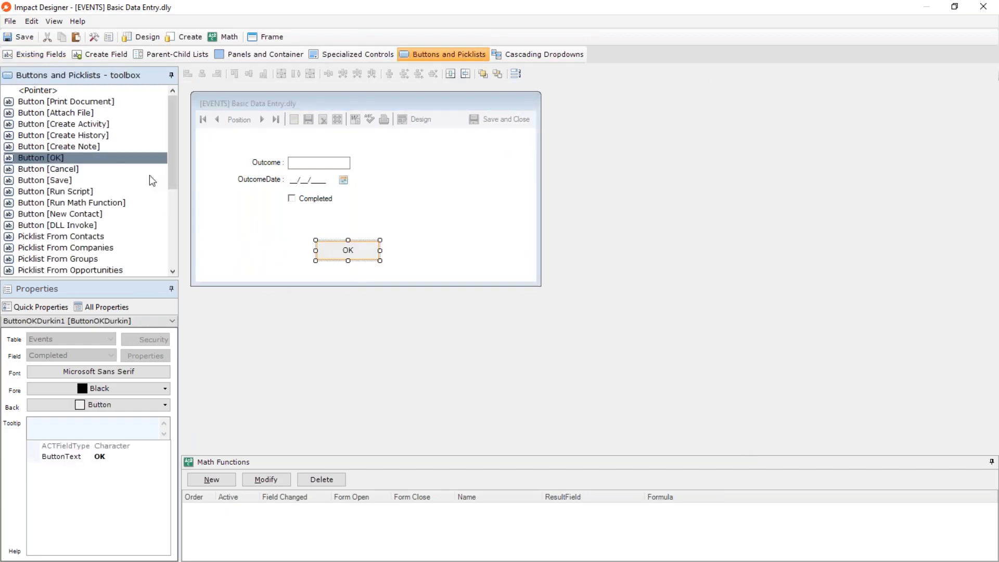
{"action": "left_click", "coordinate": [51, 169]}
{"action": "left_click", "coordinate": [398, 241]}
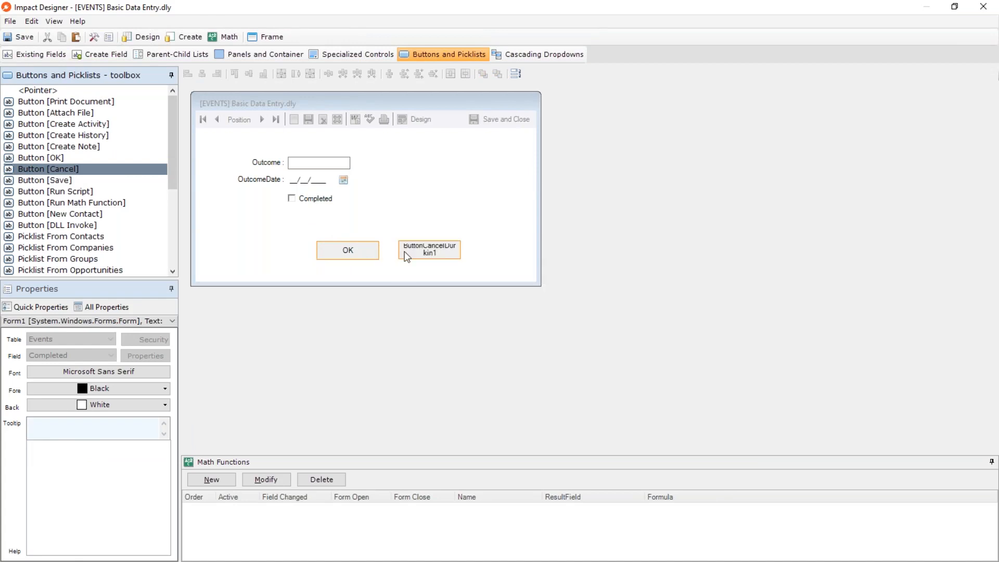
{"action": "left_click_drag", "start_coordinate": [431, 253], "coordinate": [426, 253]}
Tighten the Events form around its buttons, save the changes to Basic Data Entry.dly, and return to the policy record.
{"action": "left_click", "coordinate": [536, 273]}
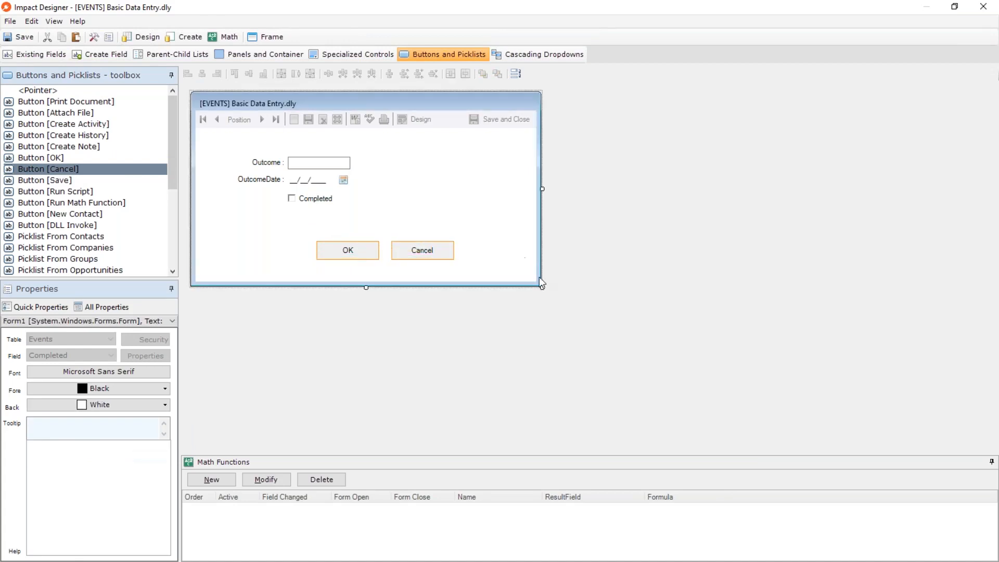
{"action": "left_click_drag", "start_coordinate": [543, 288], "coordinate": [482, 278]}
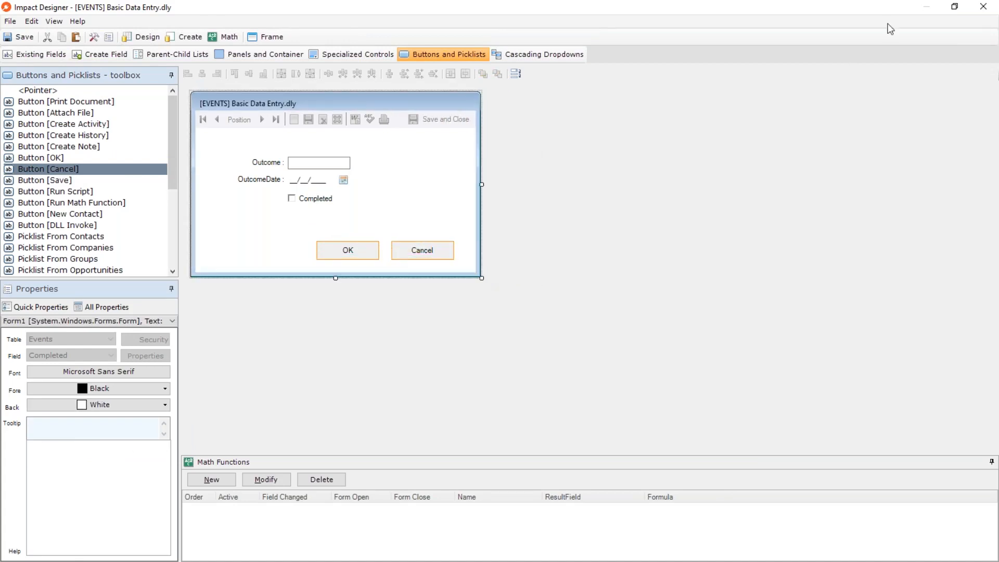
{"action": "left_click", "coordinate": [982, 7]}
{"action": "left_click", "coordinate": [458, 325]}
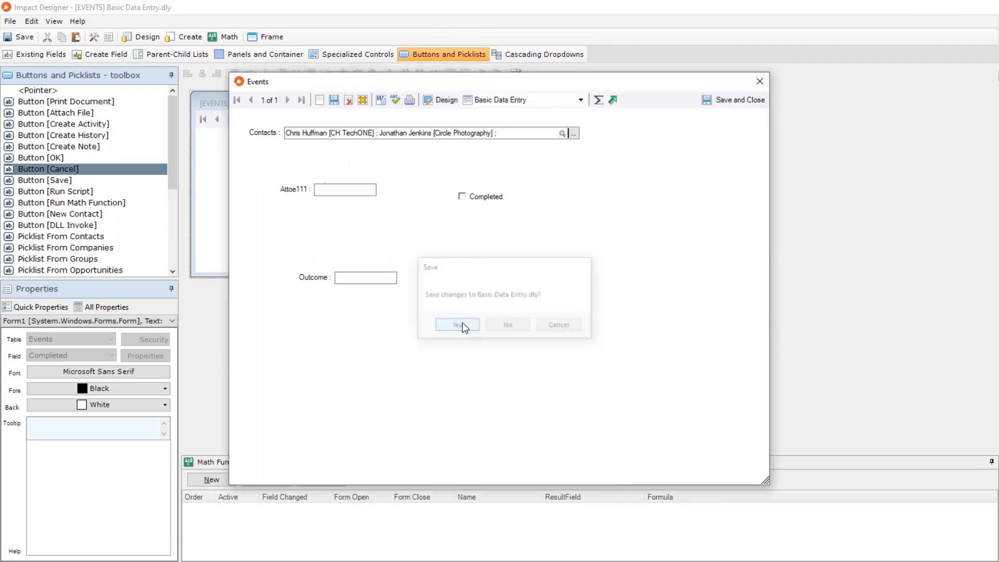
{"action": "left_click", "coordinate": [452, 231]}
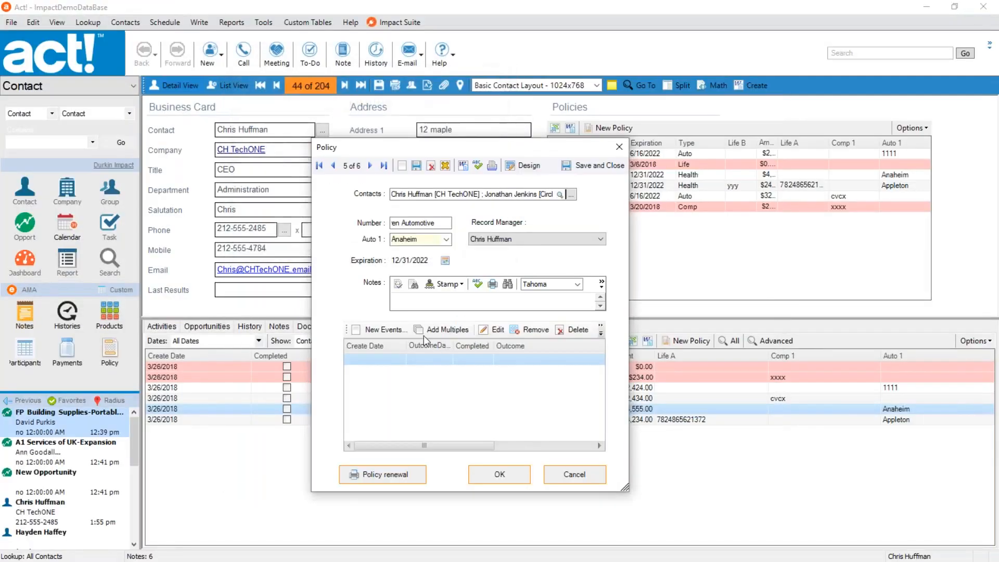
Add a new event to the policy with outcome Closed and outcome date 6/28/2022, marked as completed.
{"action": "left_click", "coordinate": [387, 330]}
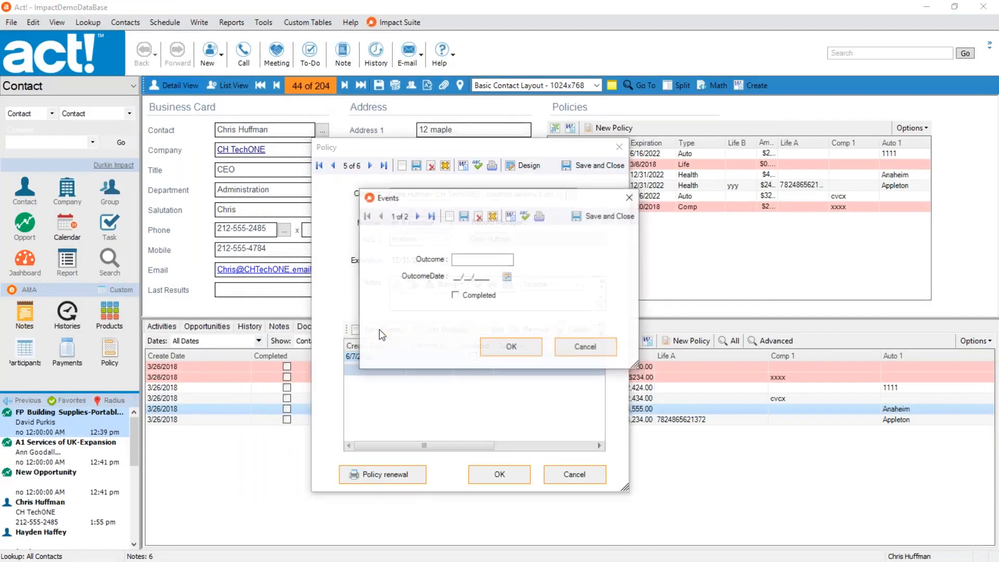
{"action": "left_click", "coordinate": [469, 259]}
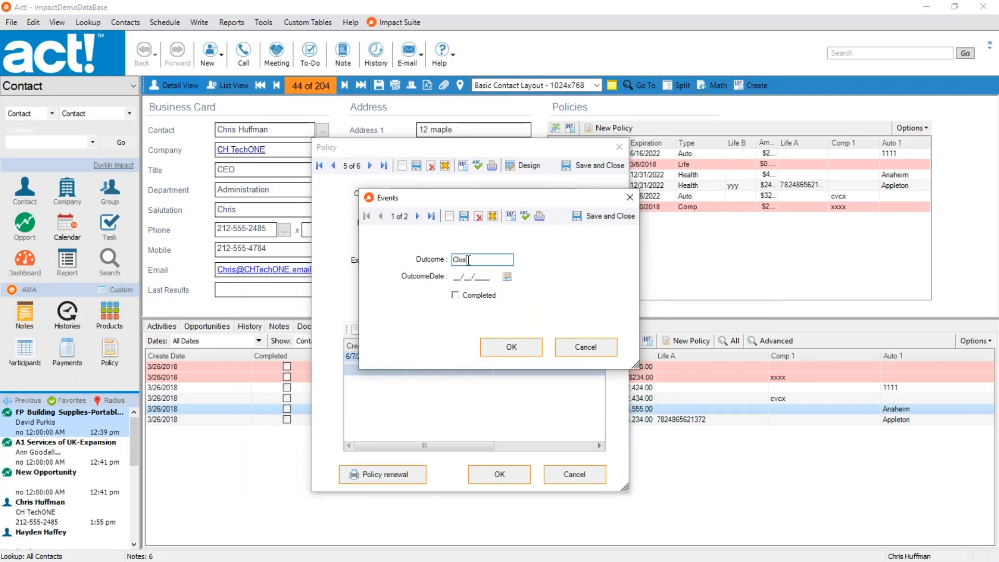
{"action": "left_click", "coordinate": [507, 276]}
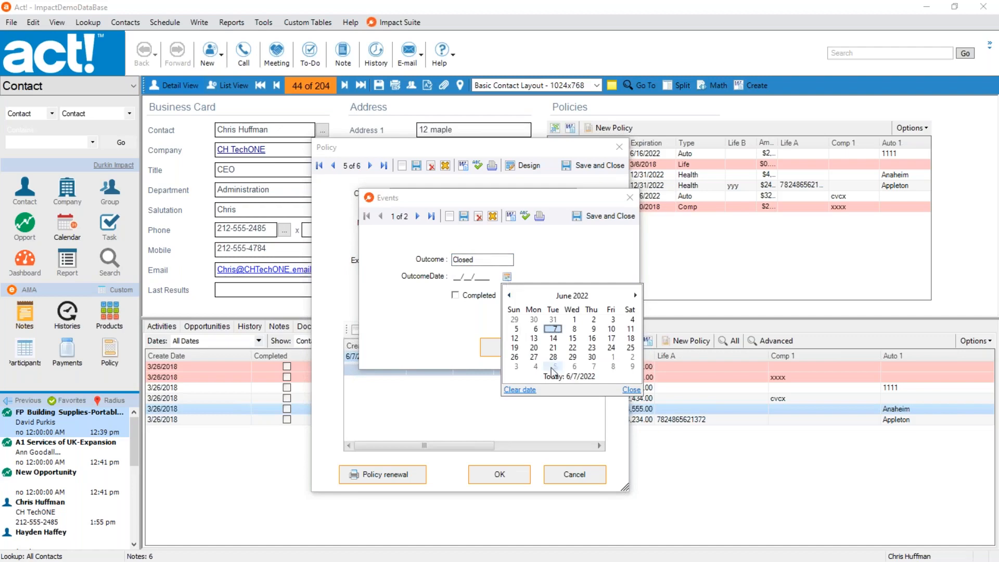
{"action": "left_click", "coordinate": [549, 362]}
{"action": "left_click", "coordinate": [462, 299]}
{"action": "left_click", "coordinate": [508, 348]}
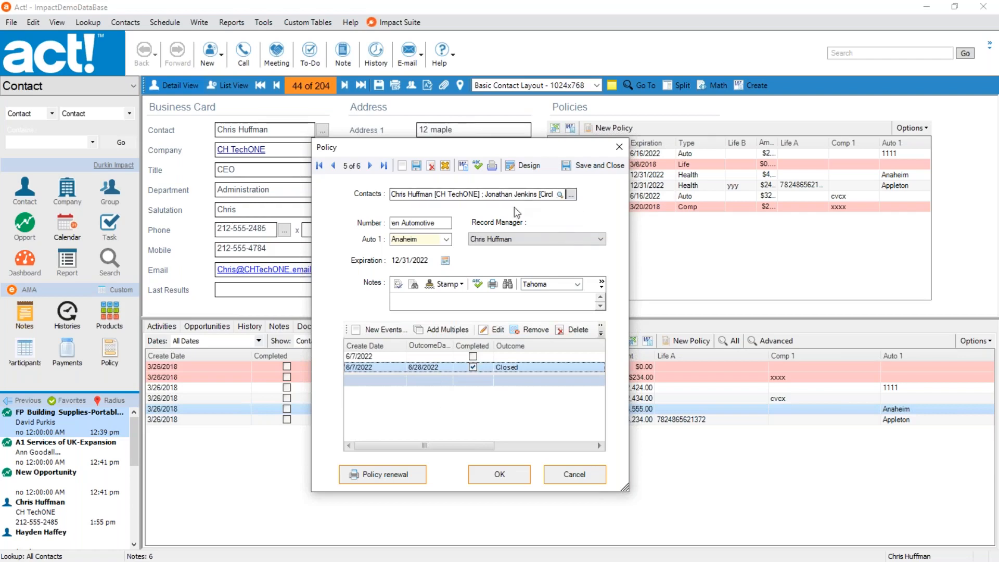
Reopen the Webinar form in Impact Designer and delete its Events list.
{"action": "left_click", "coordinate": [527, 167]}
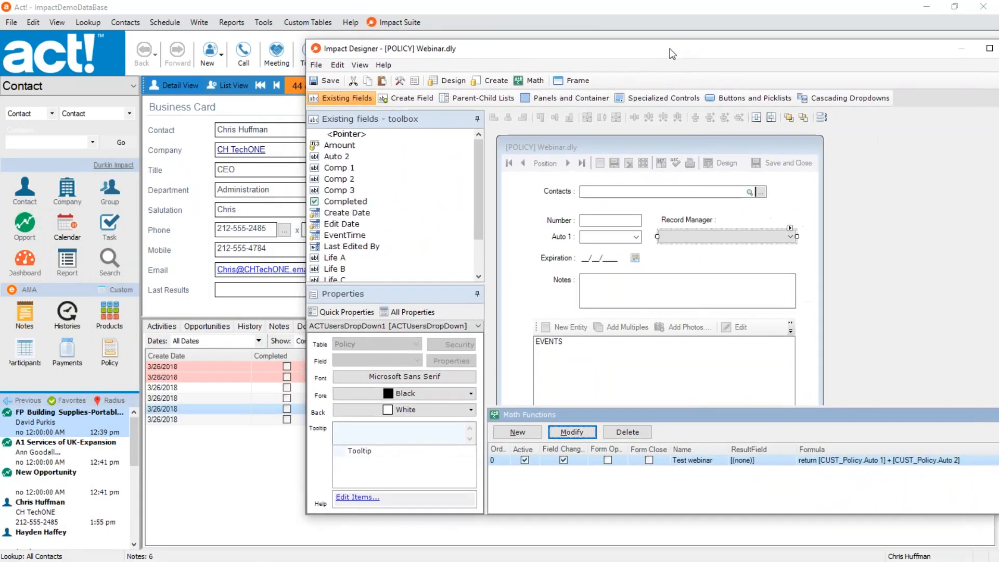
{"action": "double_click", "coordinate": [669, 49]}
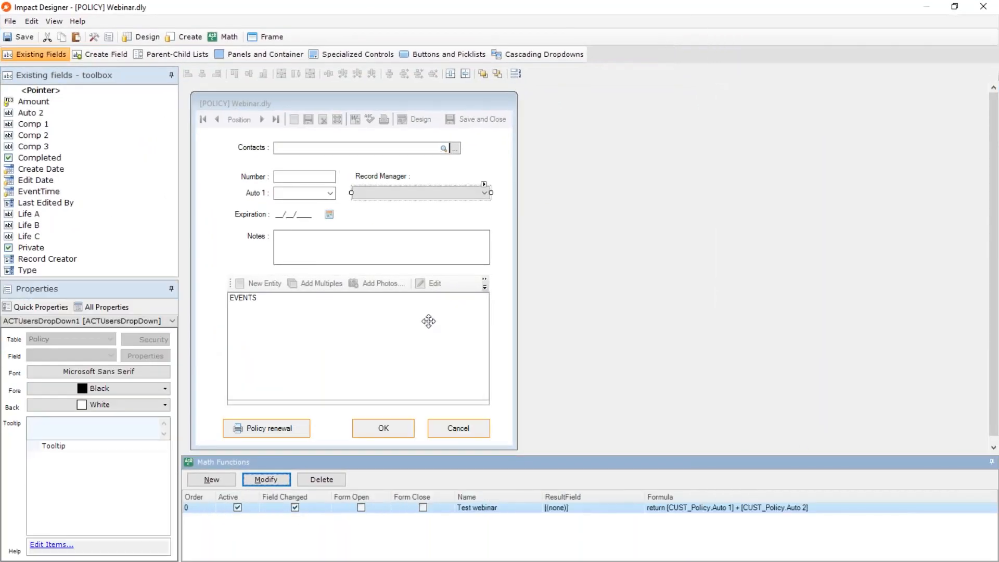
{"action": "left_click", "coordinate": [381, 332]}
{"action": "key", "text": "Delete"}
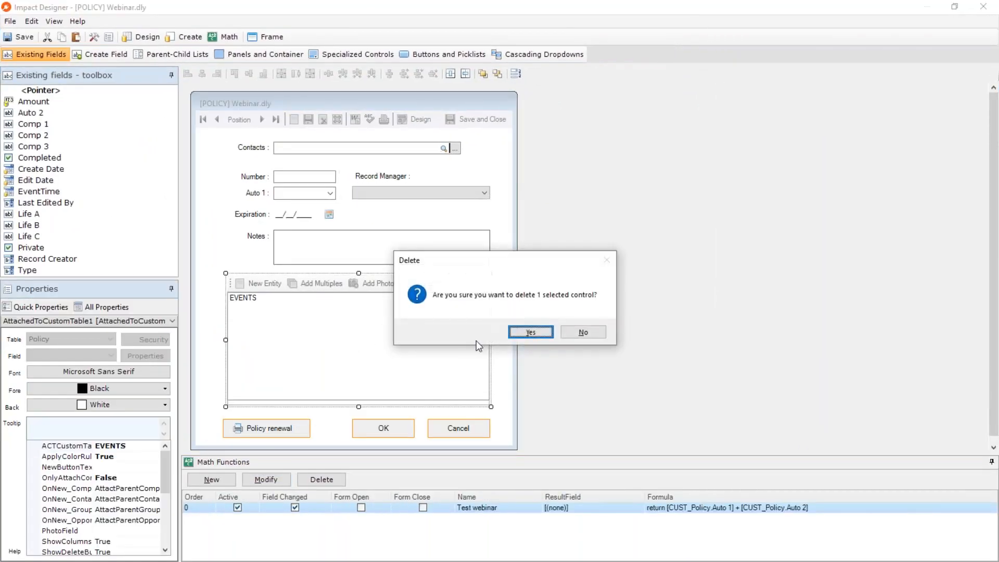
{"action": "left_click", "coordinate": [520, 334]}
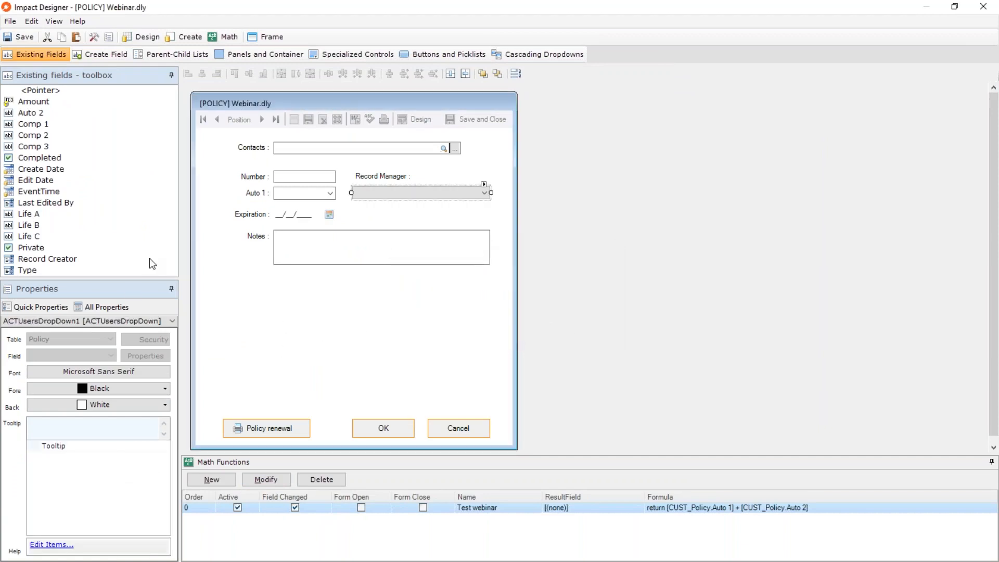
Add a tab control below the Notes field and enlarge it to fill the area above the buttons.
{"action": "left_click", "coordinate": [193, 55]}
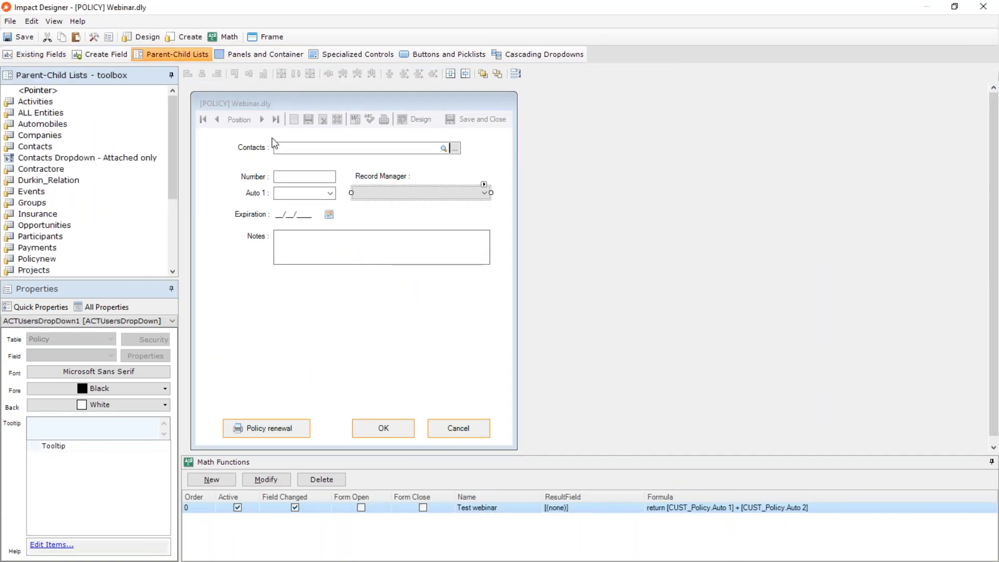
{"action": "left_click", "coordinate": [262, 55]}
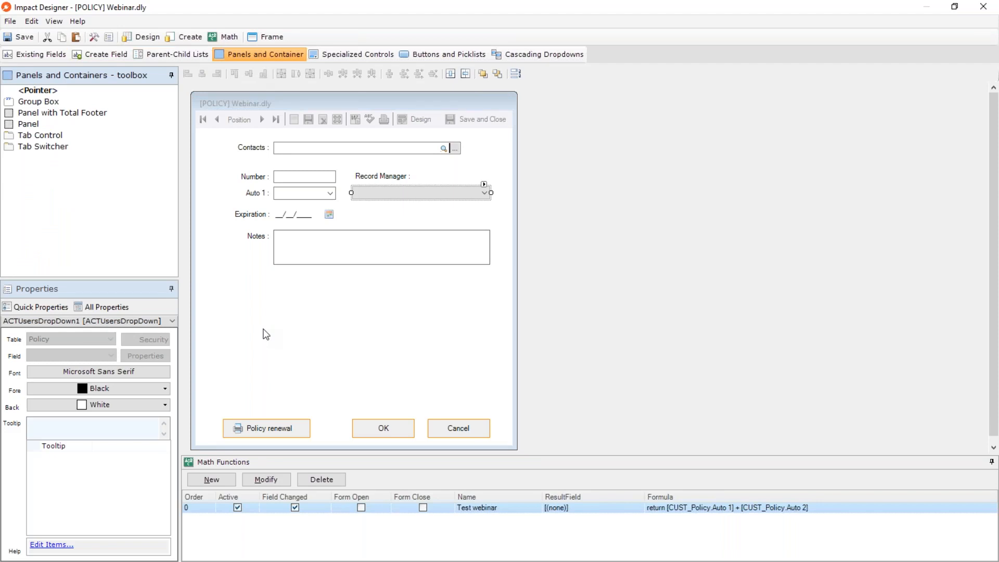
{"action": "left_click_drag", "start_coordinate": [30, 136], "coordinate": [246, 288]}
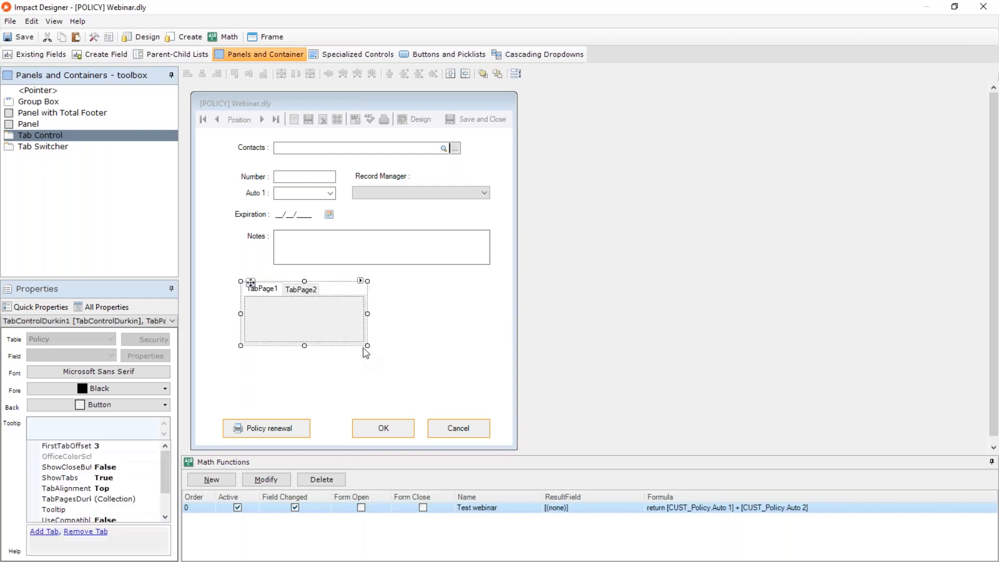
{"action": "left_click_drag", "start_coordinate": [367, 348], "coordinate": [493, 400]}
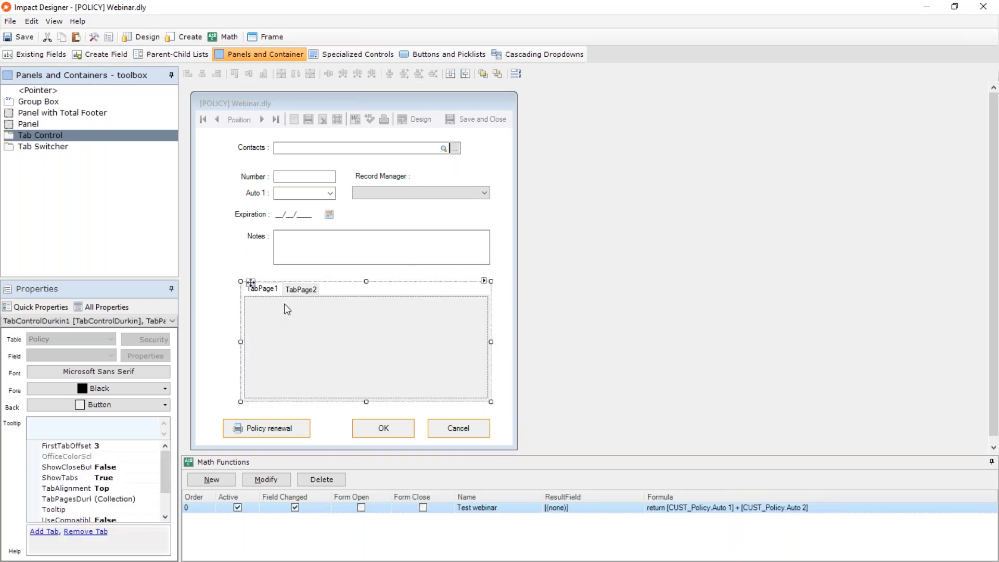
{"action": "left_click_drag", "start_coordinate": [252, 286], "coordinate": [233, 285]}
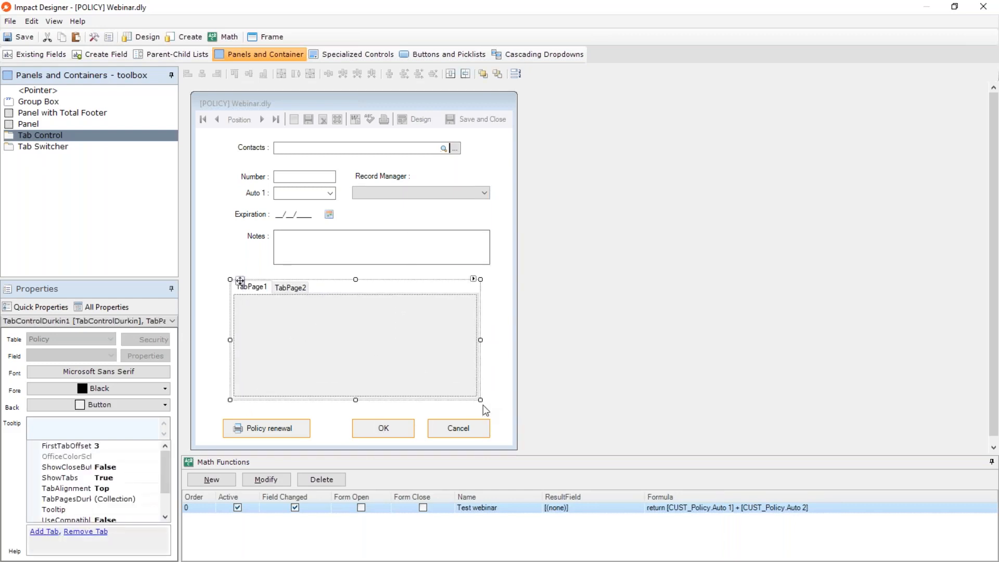
{"action": "left_click_drag", "start_coordinate": [483, 405], "coordinate": [505, 420]}
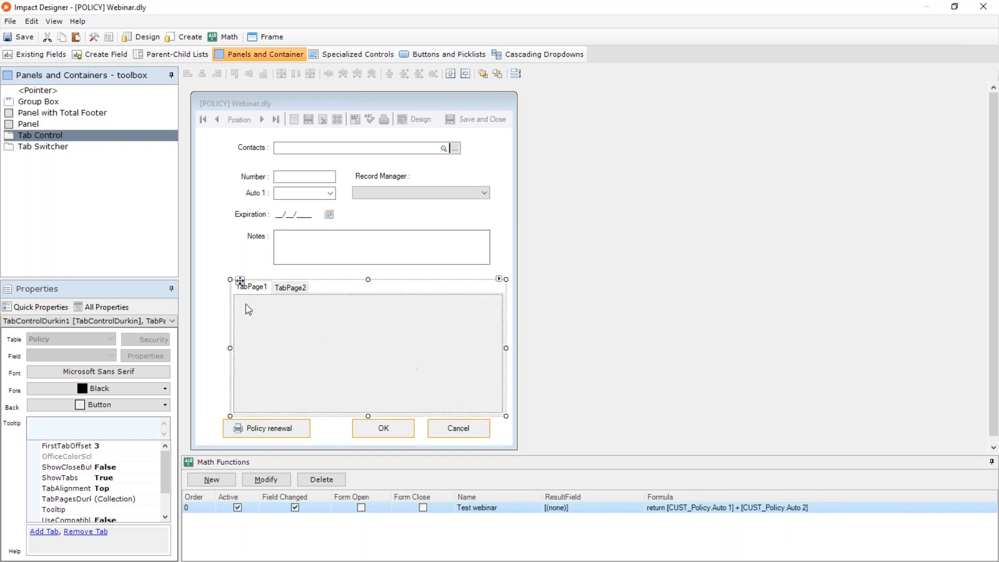
Move the Number, Auto 1, Expiration, Notes and Record Manager fields together with their labels into TabPage1.
{"action": "left_click", "coordinate": [207, 256]}
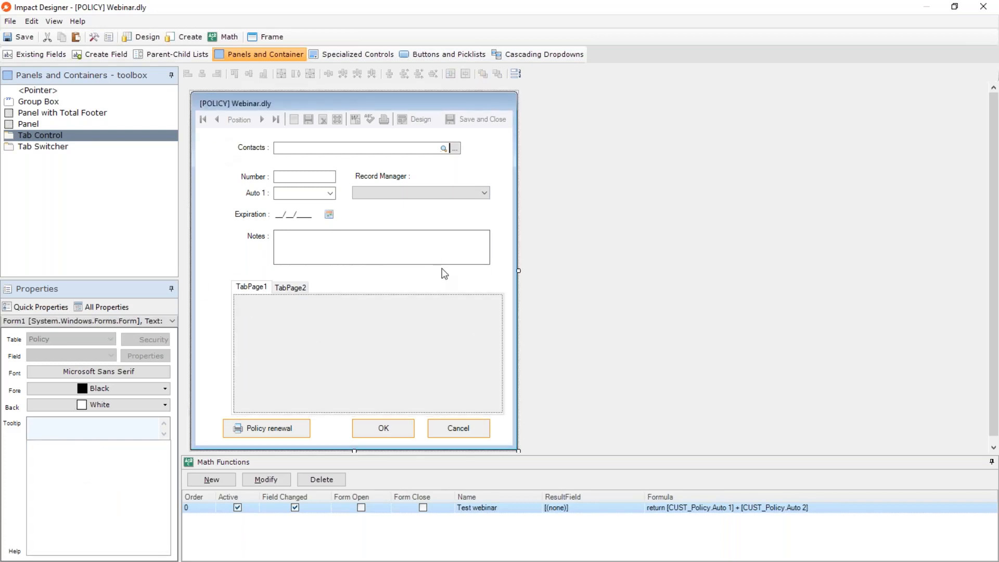
{"action": "left_click_drag", "start_coordinate": [441, 268], "coordinate": [435, 265]}
{"action": "left_click_drag", "start_coordinate": [294, 175], "coordinate": [312, 311]}
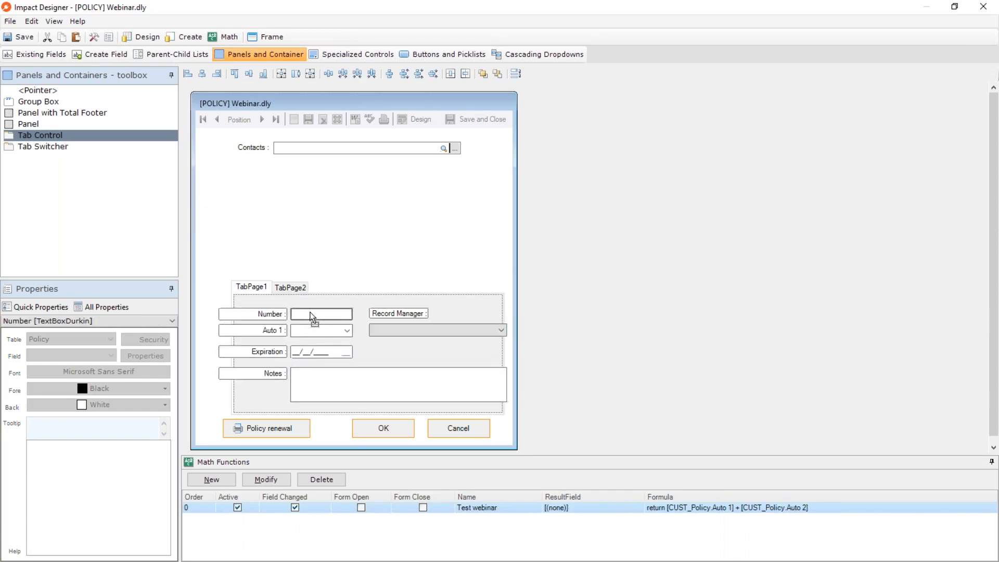
Move the tab control up to just below the Contacts field and resize it to span nearly the form's full width.
{"action": "left_click", "coordinate": [363, 290]}
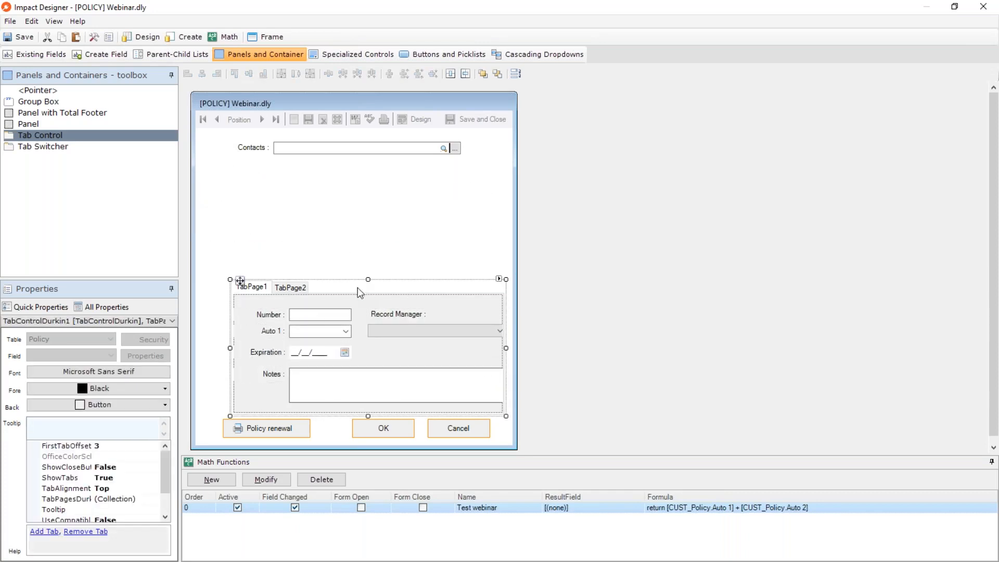
{"action": "left_click_drag", "start_coordinate": [235, 281], "coordinate": [211, 172]}
{"action": "left_click_drag", "start_coordinate": [480, 301], "coordinate": [506, 335]}
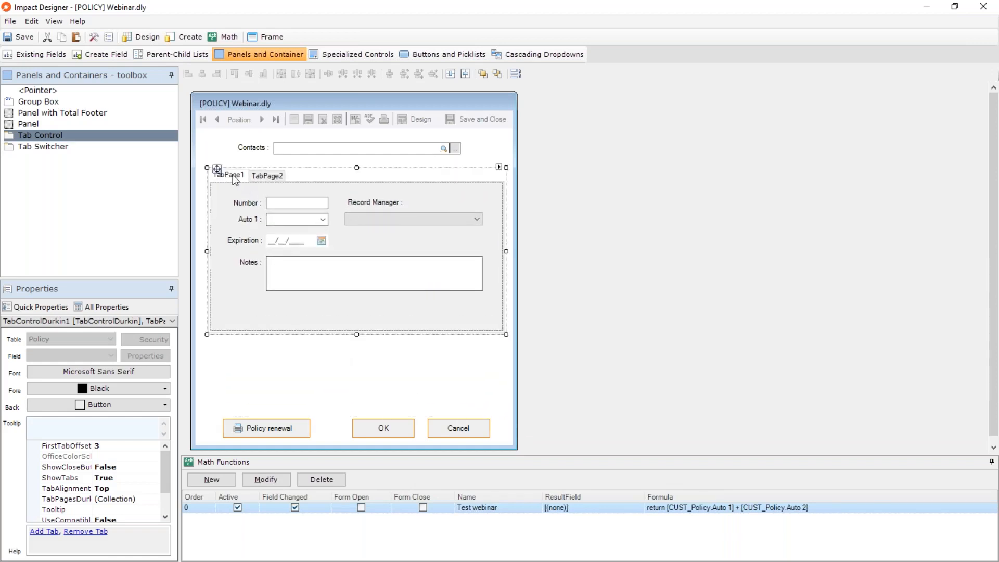
Add the Comp 1, Comp 3 and Comp 2 fields to TabPage2, stacked in that order from top to bottom.
{"action": "left_click", "coordinate": [263, 176]}
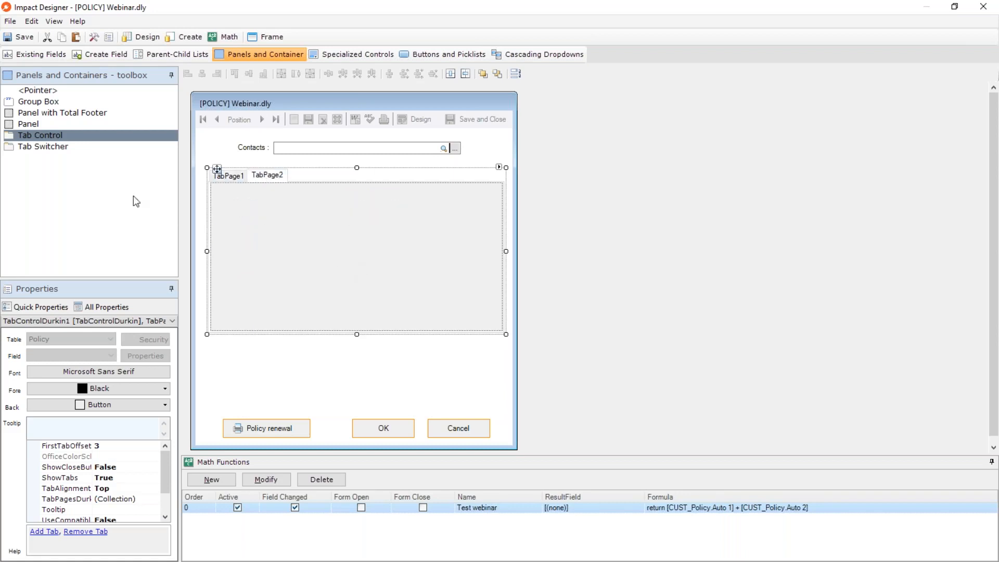
{"action": "left_click", "coordinate": [30, 51]}
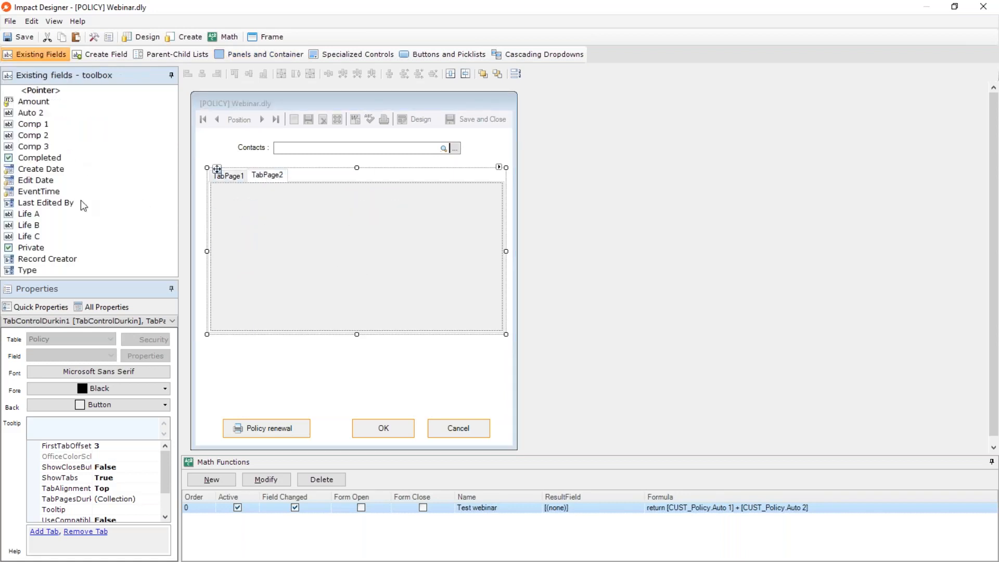
{"action": "left_click_drag", "start_coordinate": [48, 125], "coordinate": [262, 204]}
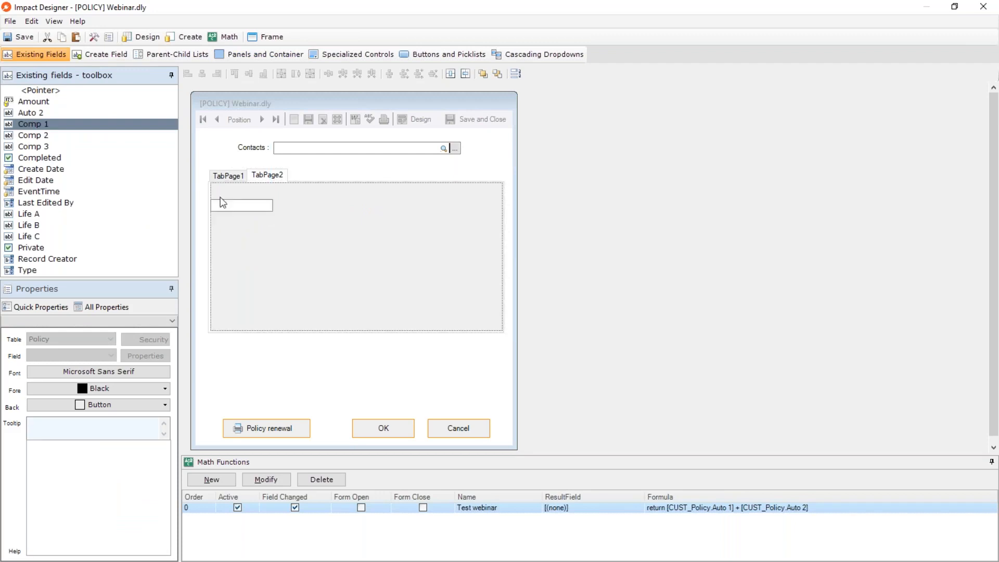
{"action": "left_click_drag", "start_coordinate": [34, 135], "coordinate": [307, 234]}
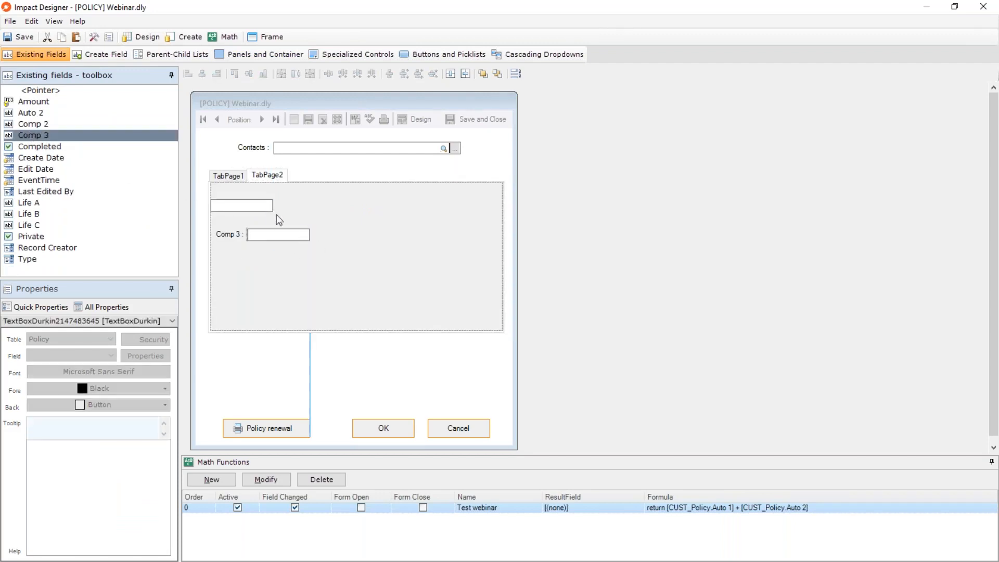
{"action": "left_click", "coordinate": [237, 205]}
{"action": "left_click_drag", "start_coordinate": [253, 208], "coordinate": [290, 215]}
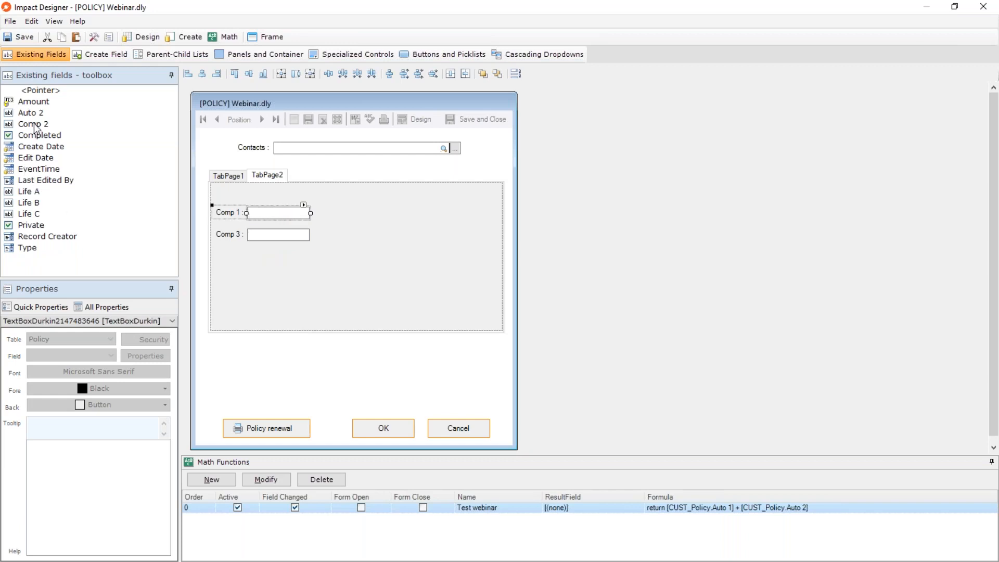
{"action": "left_click_drag", "start_coordinate": [34, 125], "coordinate": [255, 257]}
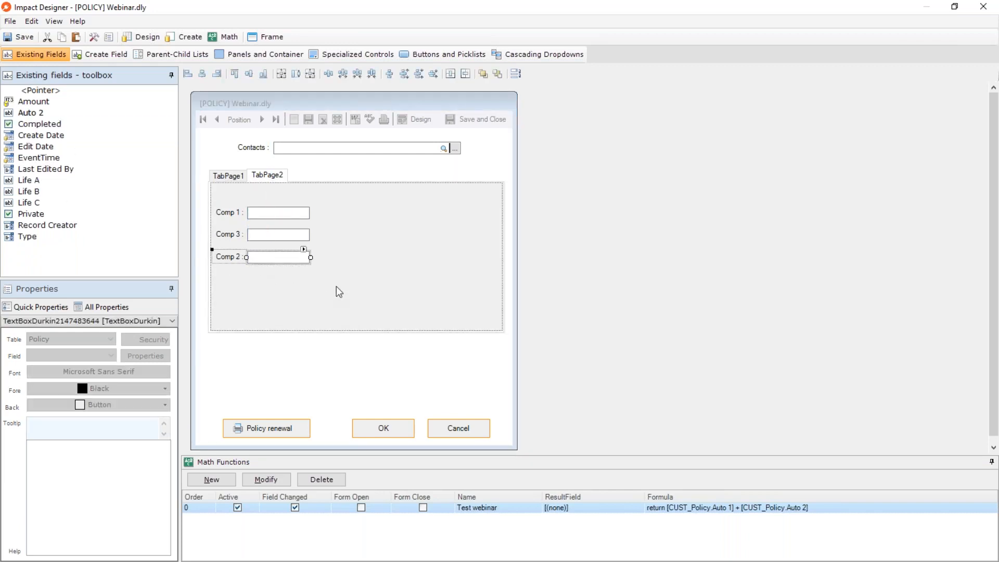
{"action": "left_click", "coordinate": [336, 286]}
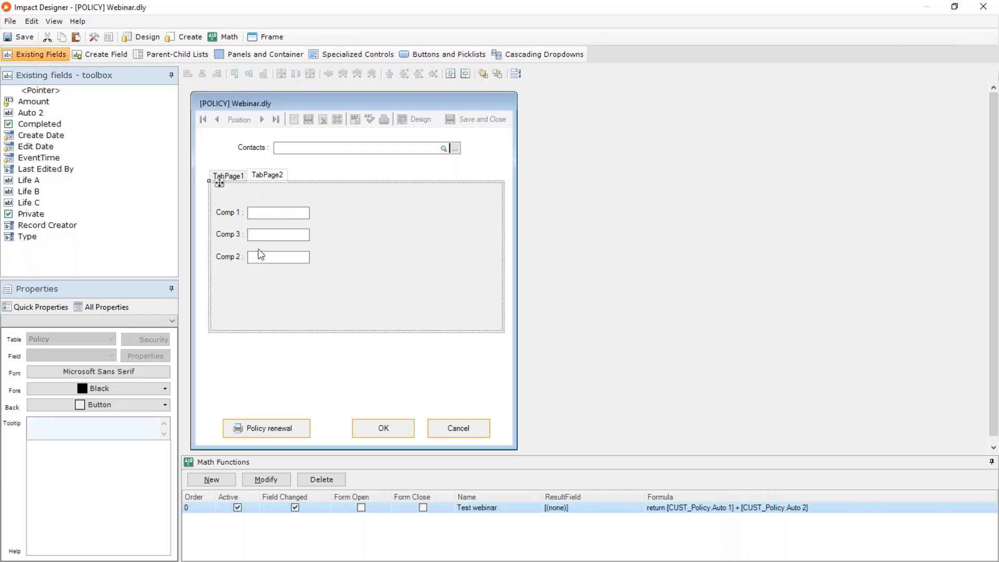
Bring TabPage1 back to the front, close the Webinar form's designer and return to the policy record.
{"action": "left_click", "coordinate": [230, 177]}
{"action": "left_click", "coordinate": [230, 177]}
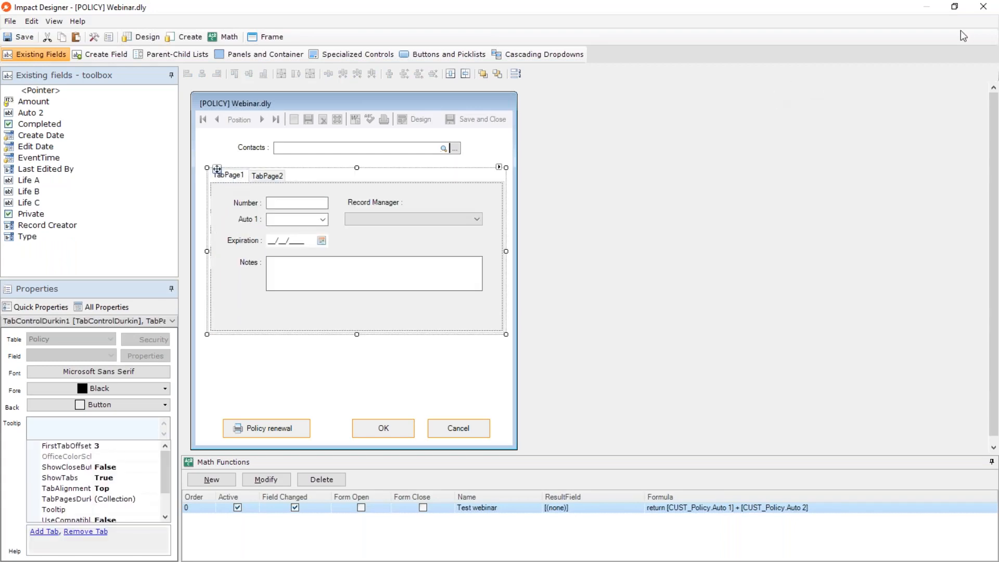
{"action": "left_click", "coordinate": [984, 6]}
{"action": "left_click", "coordinate": [458, 325]}
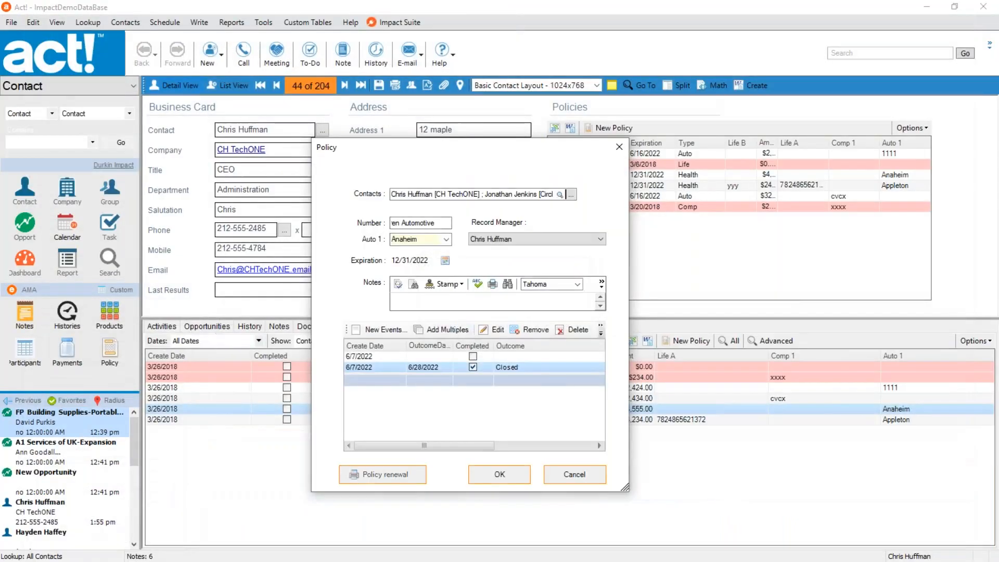
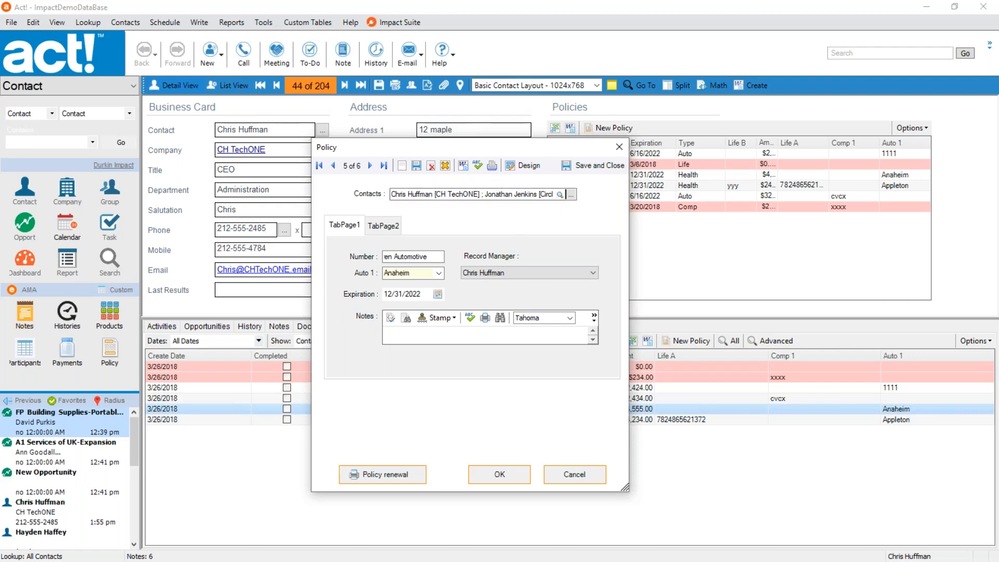
View the fields on both TabPage1 and TabPage2 of the open policy record.
{"action": "left_click", "coordinate": [374, 226]}
{"action": "left_click", "coordinate": [345, 226]}
{"action": "left_click", "coordinate": [392, 226]}
{"action": "left_click", "coordinate": [345, 225]}
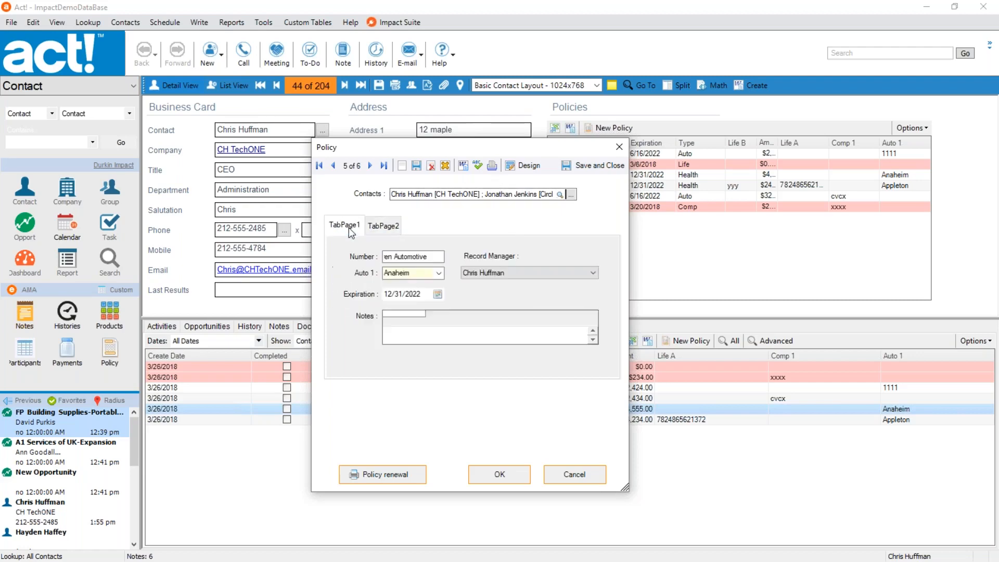
{"action": "left_click", "coordinate": [393, 226]}
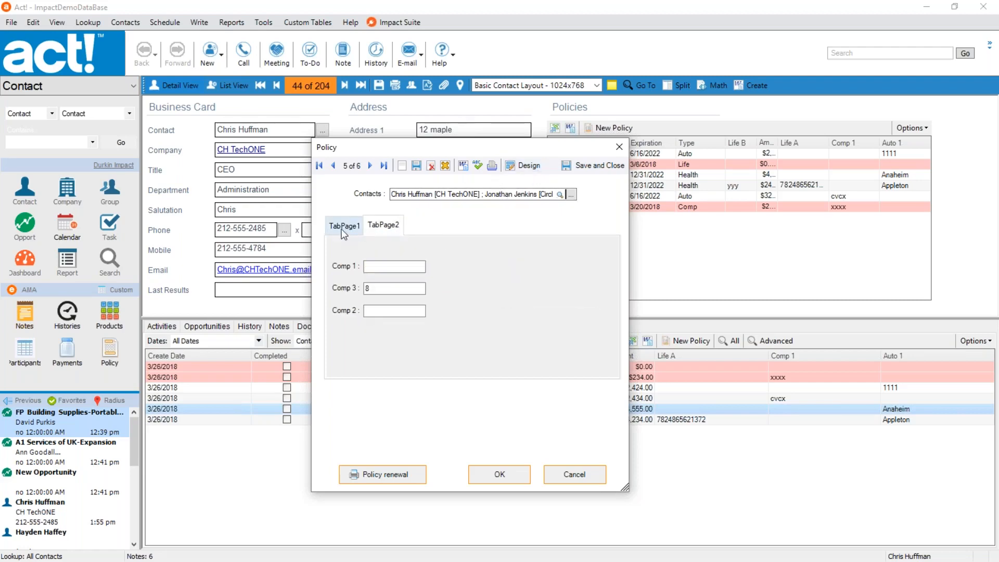
Reopen the policy form in the designer and select its tab control to reach the tab properties.
{"action": "left_click", "coordinate": [524, 166]}
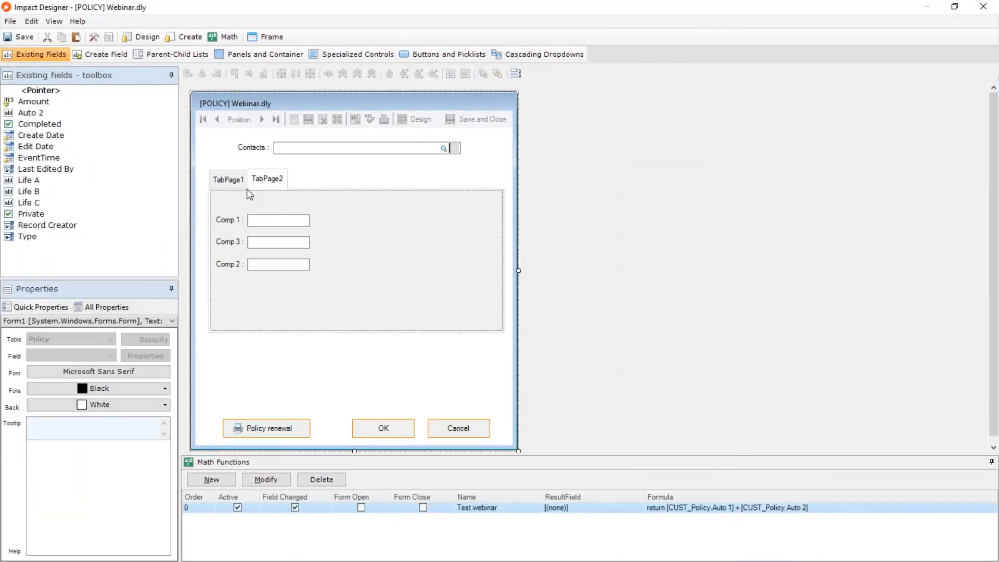
{"action": "left_click", "coordinate": [304, 178]}
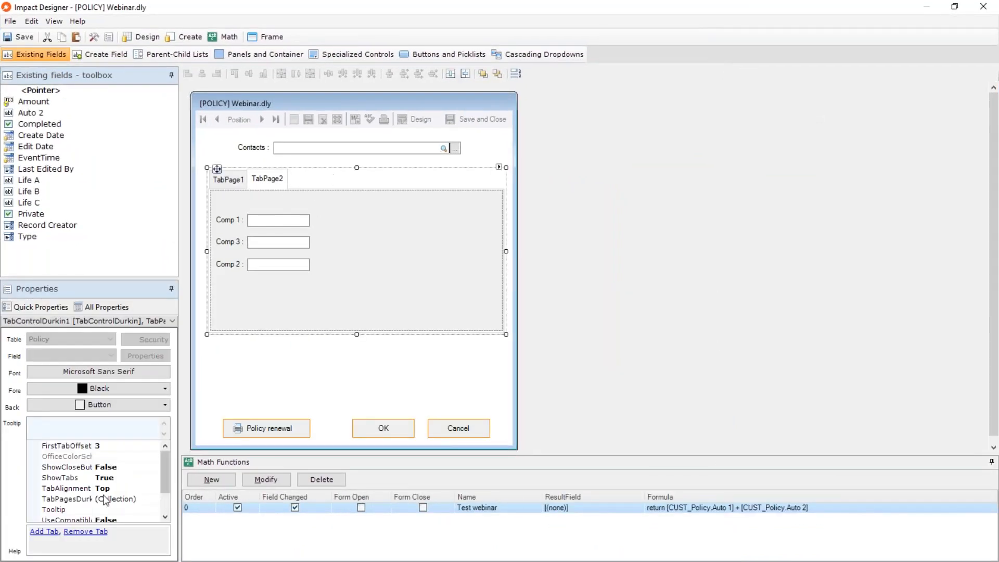
{"action": "left_click", "coordinate": [165, 517]}
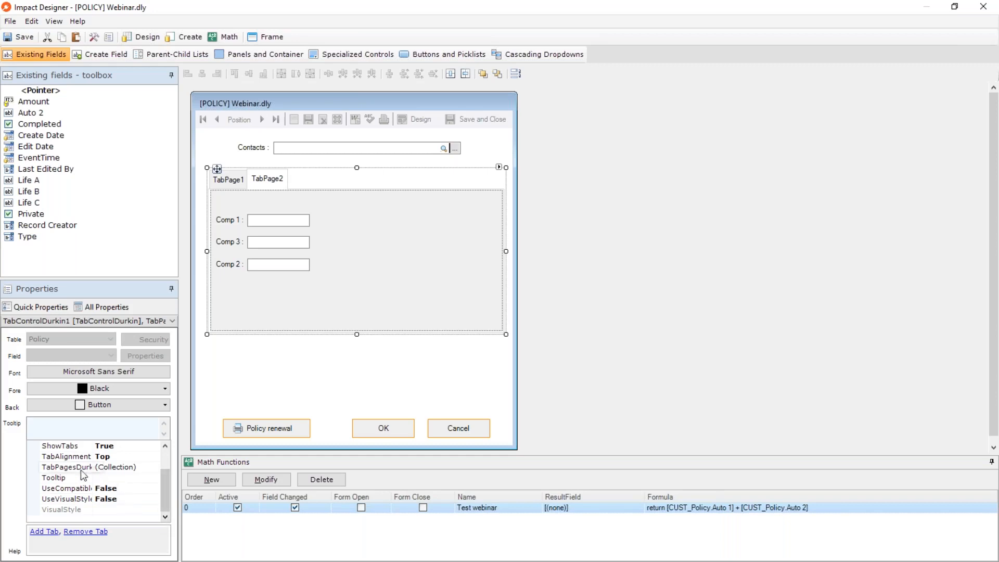
Check the options available for the tab control's ShowTabs property.
{"action": "left_click", "coordinate": [124, 449]}
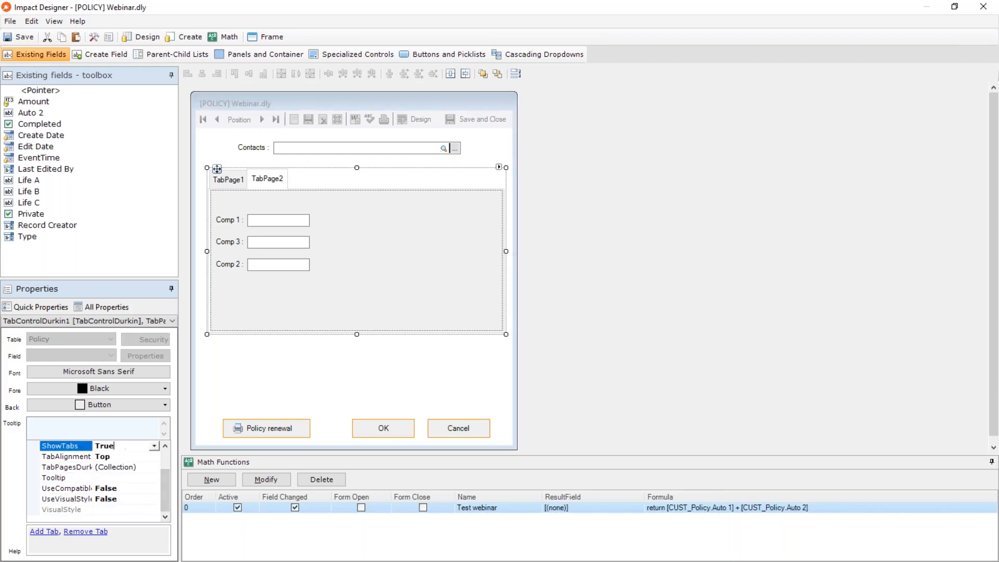
{"action": "left_click", "coordinate": [155, 446]}
{"action": "left_click", "coordinate": [109, 466]}
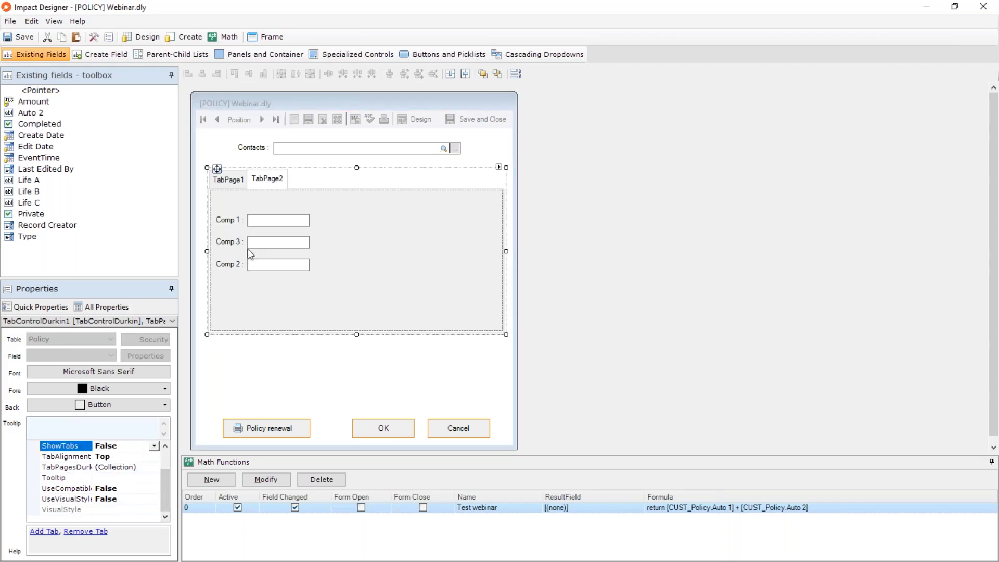
{"action": "left_click", "coordinate": [155, 446]}
Try the Bottom and Left TabAlignment settings on the tab control, and set it back to Top.
{"action": "left_click", "coordinate": [127, 457]}
{"action": "left_click", "coordinate": [151, 456]}
{"action": "left_click", "coordinate": [154, 456]}
{"action": "left_click", "coordinate": [124, 476]}
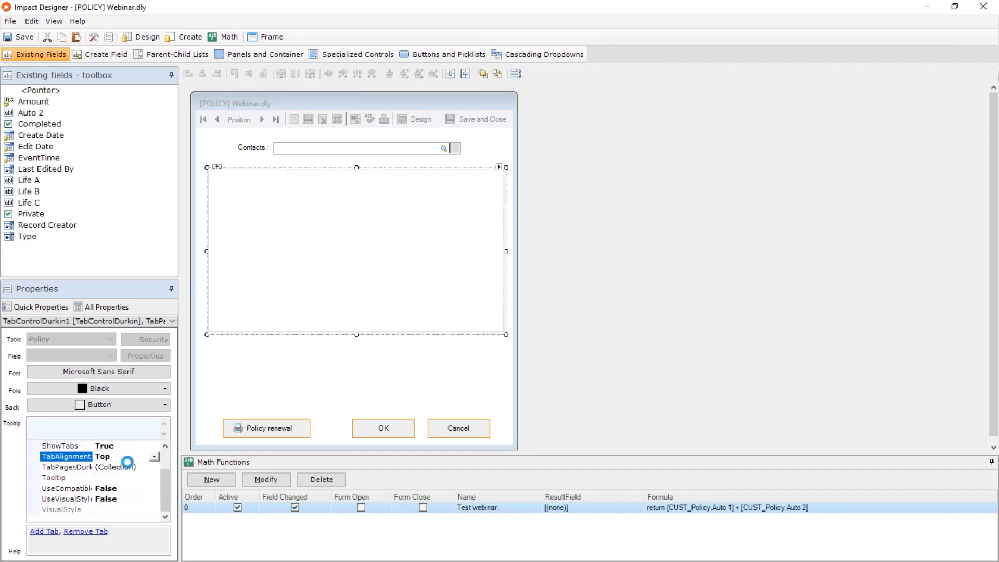
{"action": "left_click", "coordinate": [155, 458]}
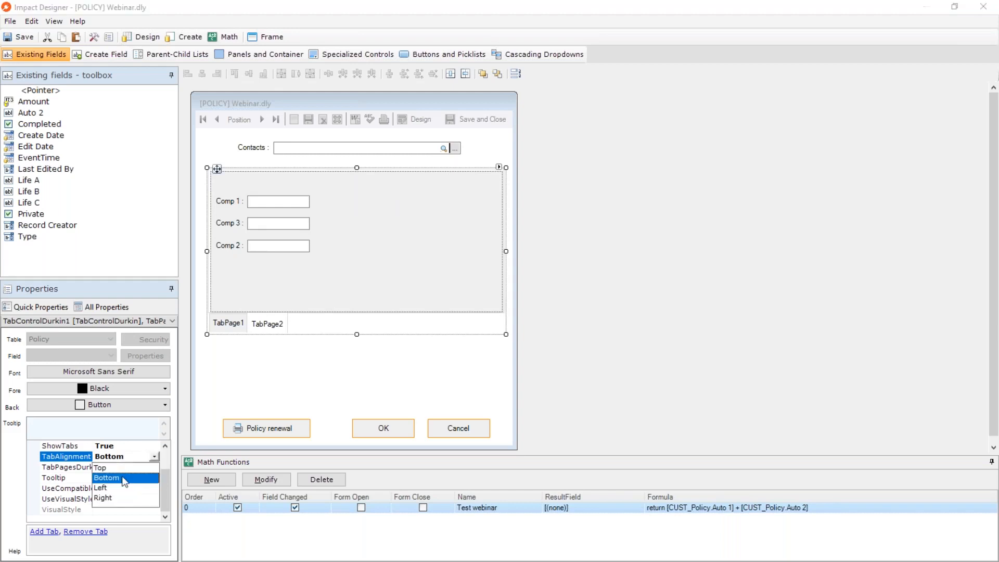
{"action": "left_click", "coordinate": [107, 488]}
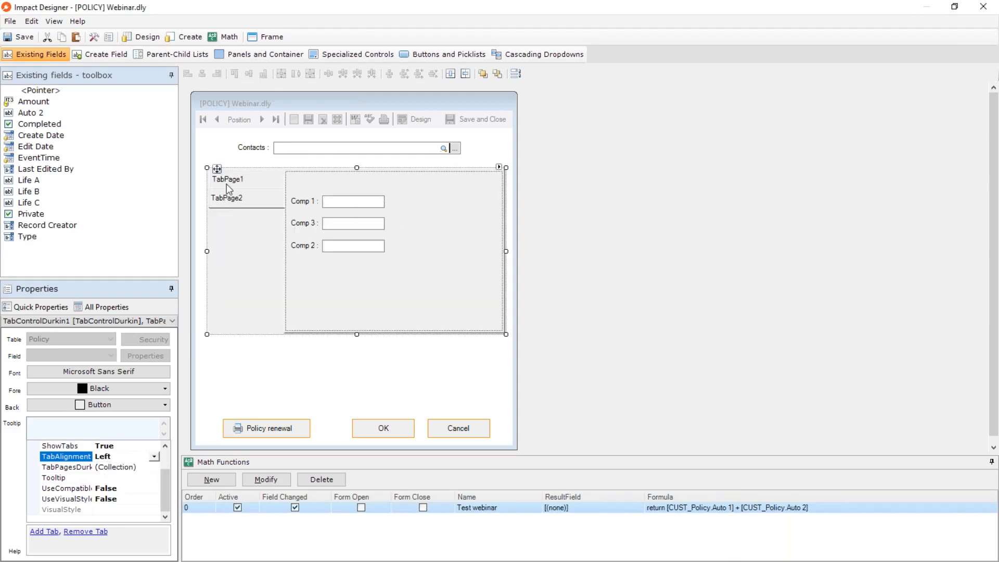
{"action": "left_click", "coordinate": [155, 457]}
{"action": "left_click", "coordinate": [125, 469]}
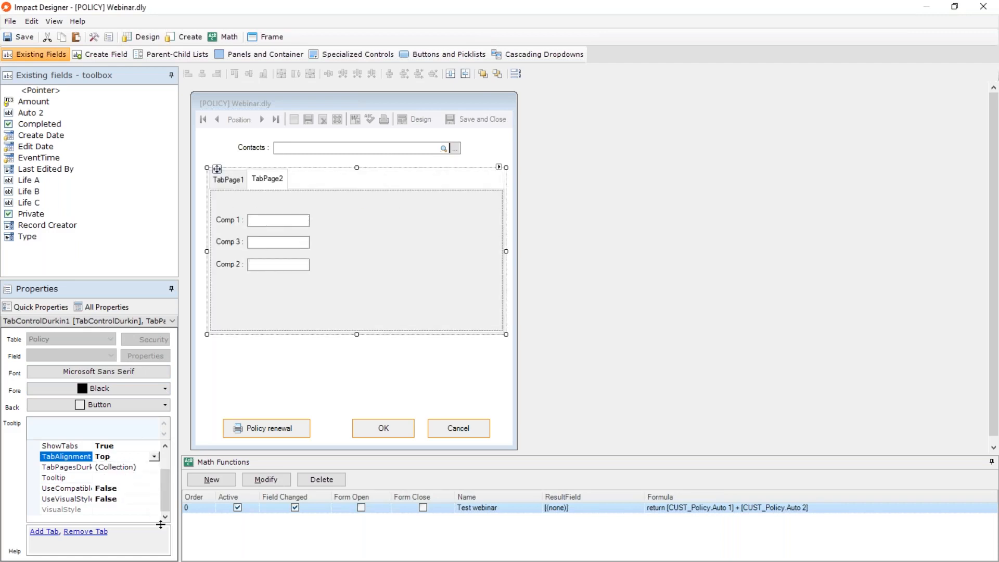
Open the tab control's page collection and set TabPage1's Text property to Basic.
{"action": "left_click", "coordinate": [58, 468]}
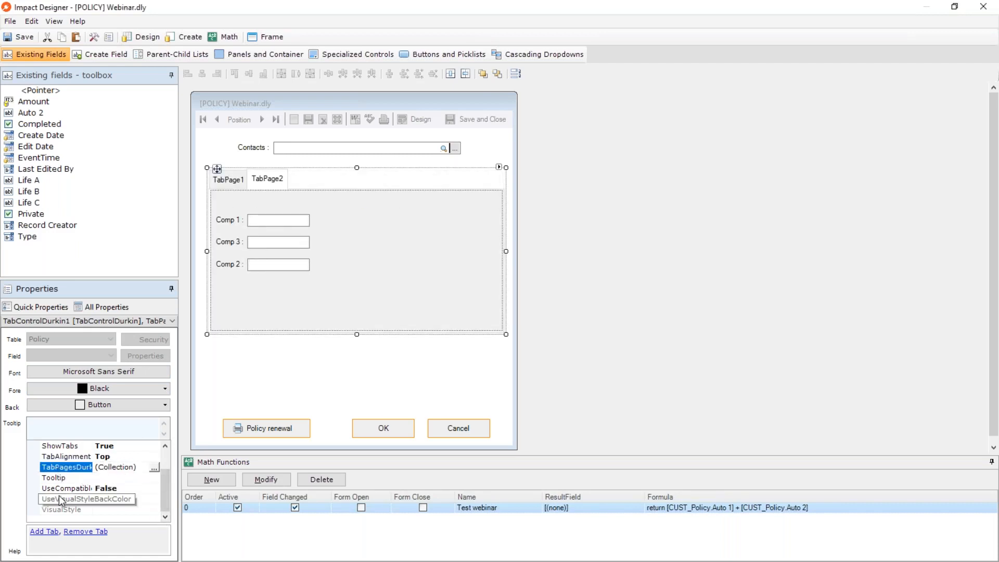
{"action": "left_click", "coordinate": [154, 467]}
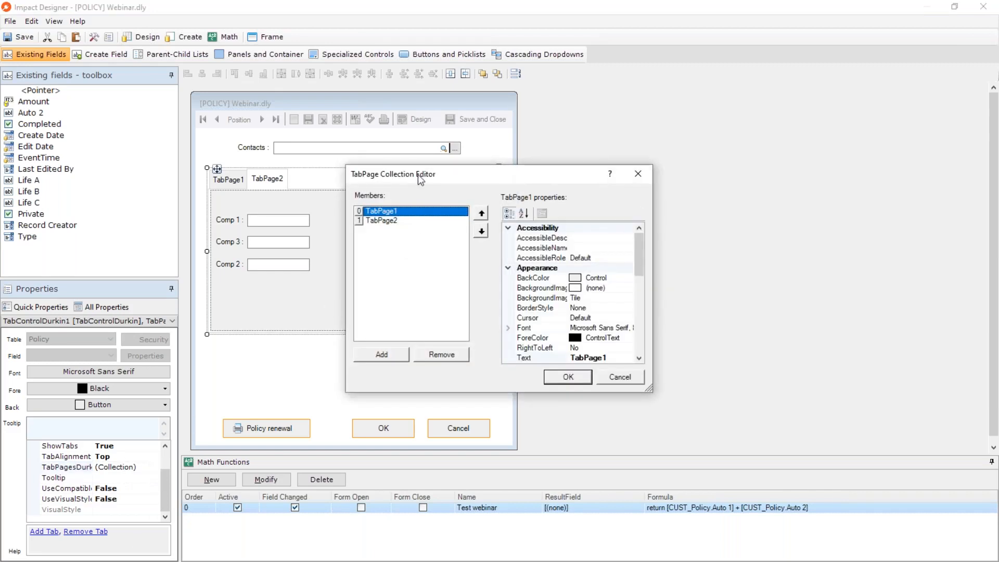
{"action": "left_click_drag", "start_coordinate": [418, 175], "coordinate": [598, 171]}
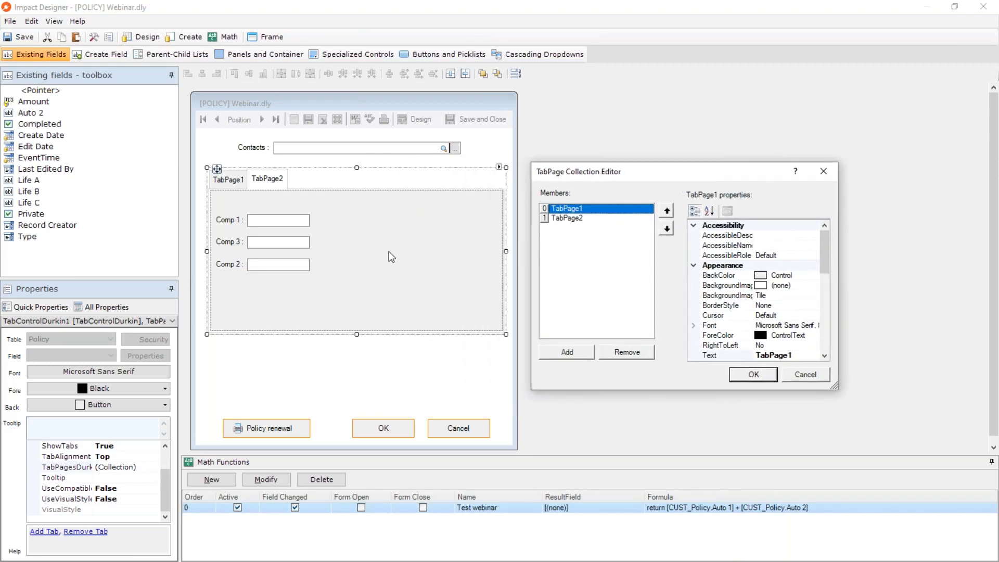
{"action": "left_click", "coordinate": [578, 218]}
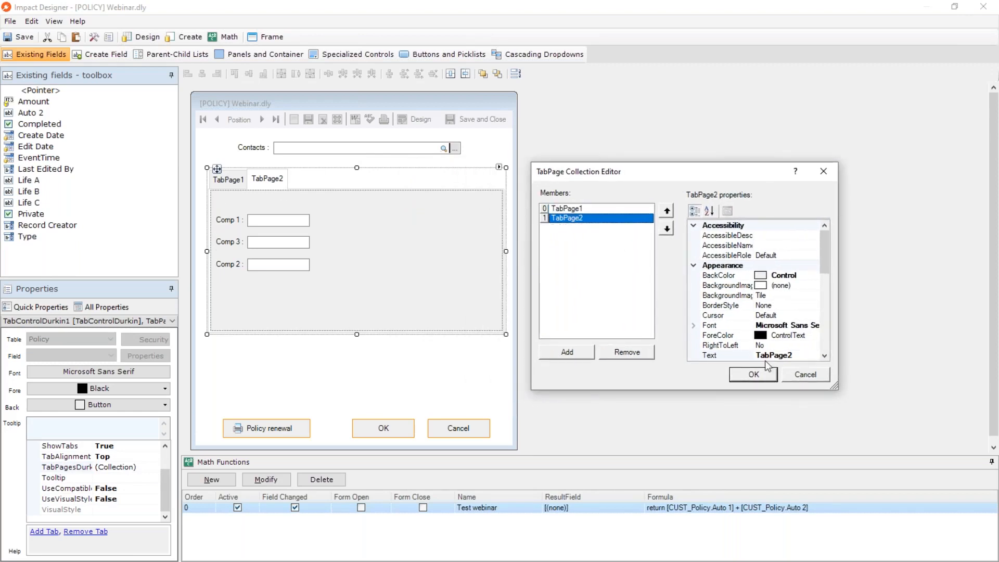
{"action": "scroll", "coordinate": [716, 229], "scroll_direction": "down", "scroll_amount": 1}
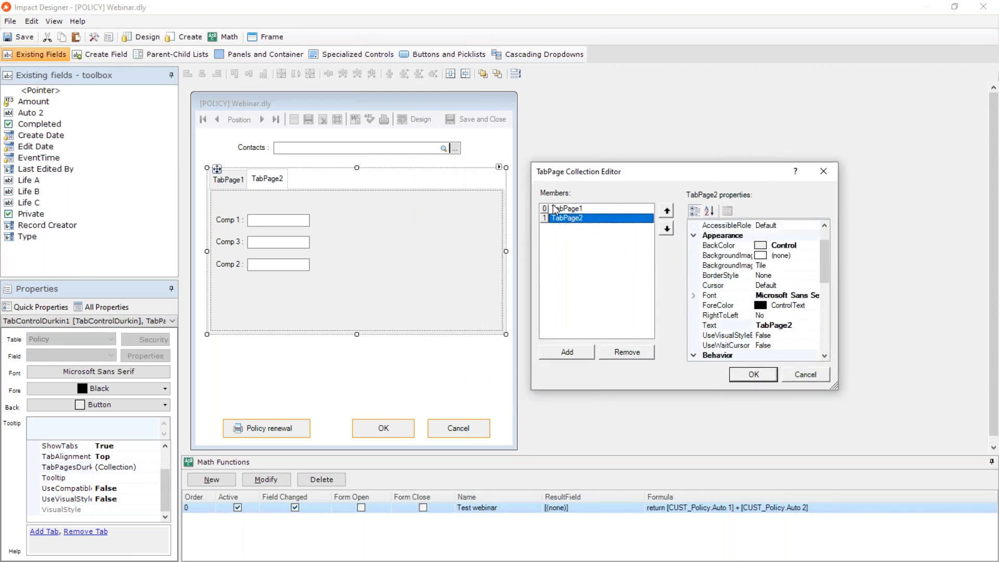
{"action": "left_click", "coordinate": [570, 209]}
{"action": "left_click", "coordinate": [709, 327]}
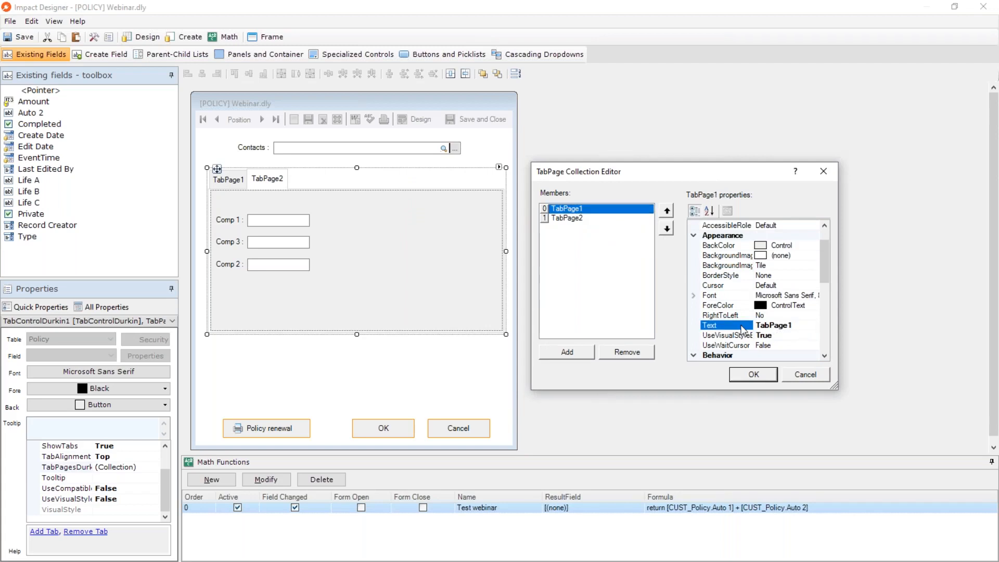
{"action": "left_click_drag", "start_coordinate": [795, 325], "coordinate": [748, 326]}
{"action": "type", "text": "Basic"}
Set TabPage2's Text property to Info, apply the collection changes and check both tabs on the form.
{"action": "left_click", "coordinate": [559, 218]}
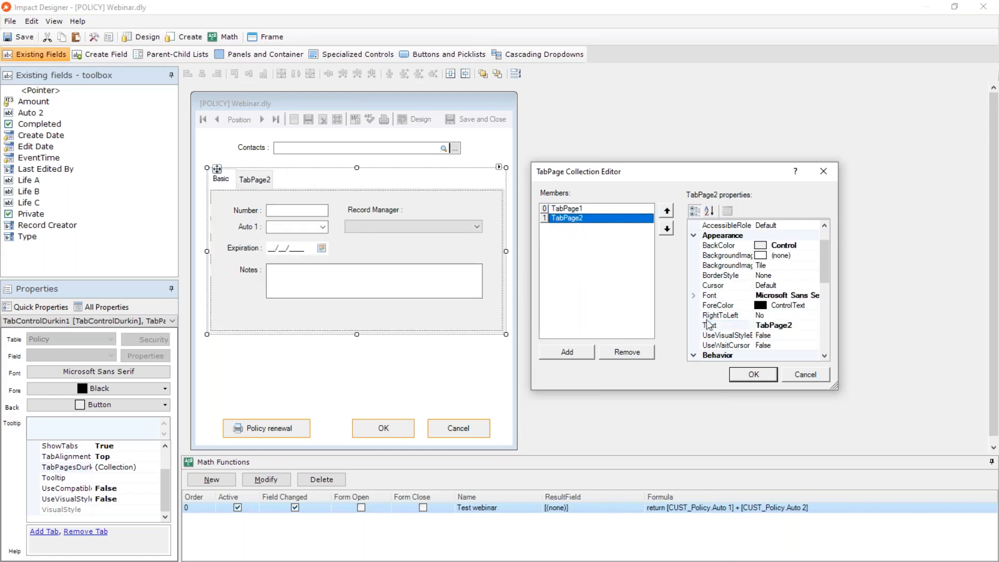
{"action": "left_click", "coordinate": [801, 327]}
{"action": "left_click_drag", "start_coordinate": [801, 327], "coordinate": [745, 331]}
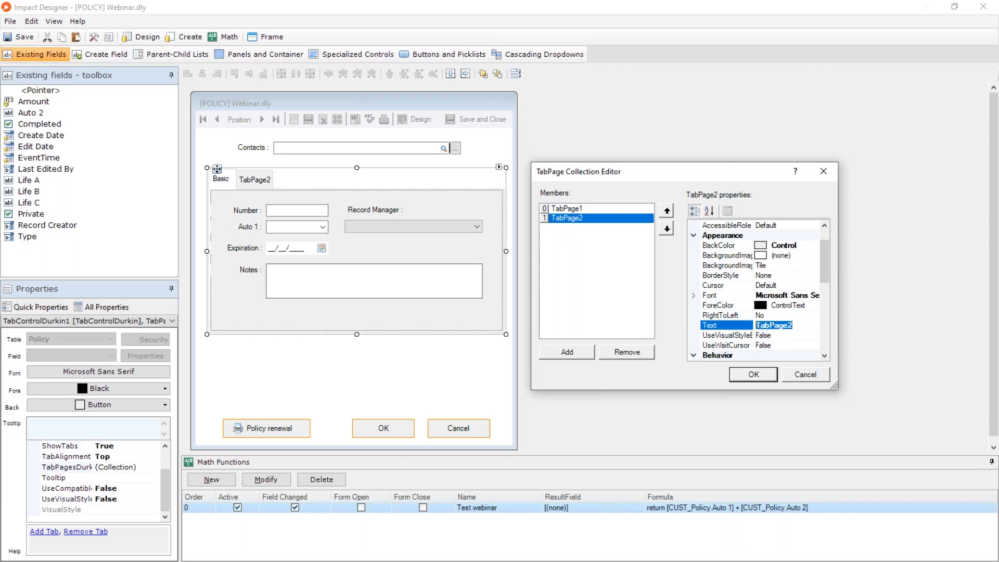
{"action": "type", "text": "Info"}
{"action": "left_click", "coordinate": [753, 374]}
{"action": "left_click", "coordinate": [245, 179]}
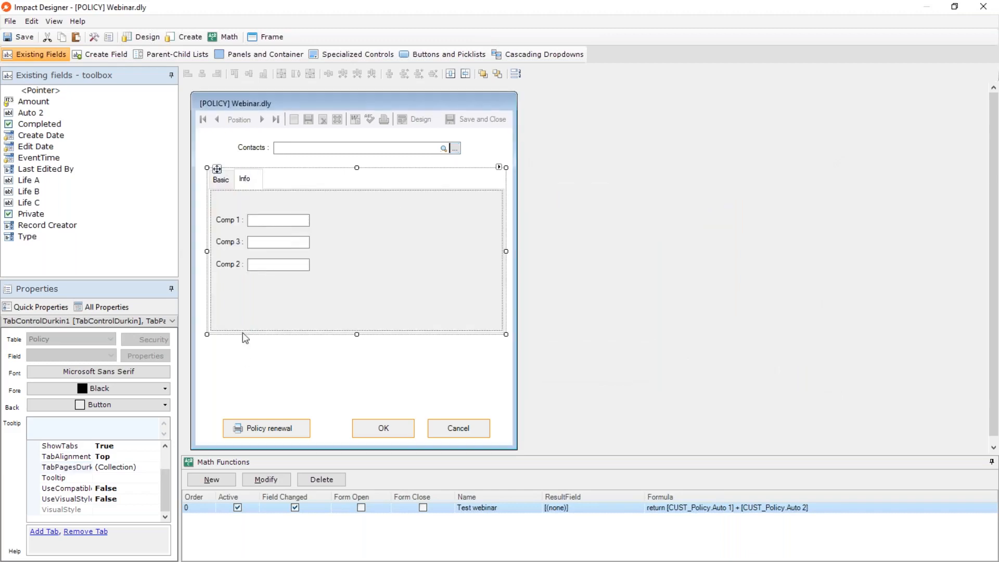
{"action": "left_click", "coordinate": [220, 179]}
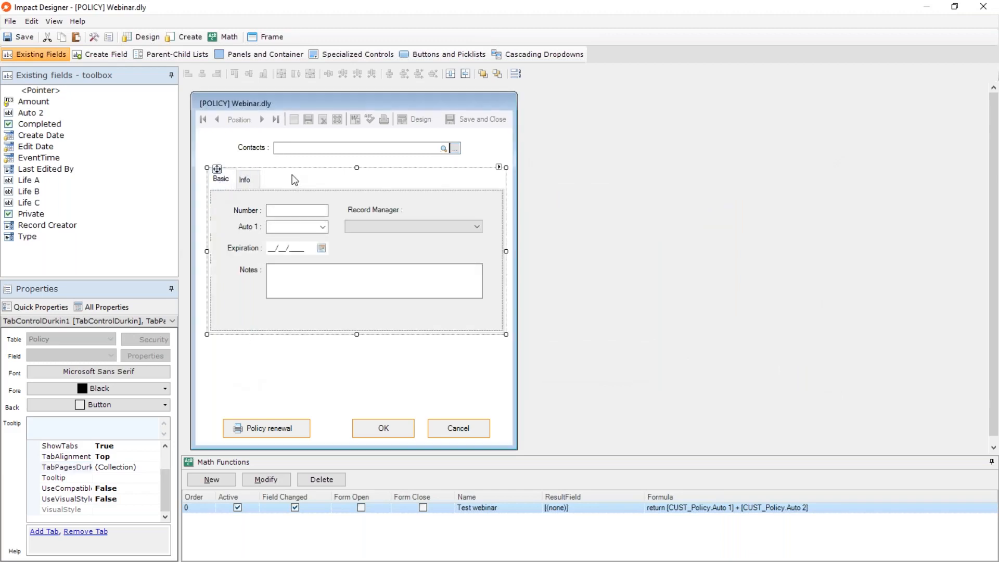
Reopen the tab control's page collection editor and move it aside to uncover the tabs.
{"action": "left_click", "coordinate": [121, 468]}
{"action": "left_click", "coordinate": [164, 467]}
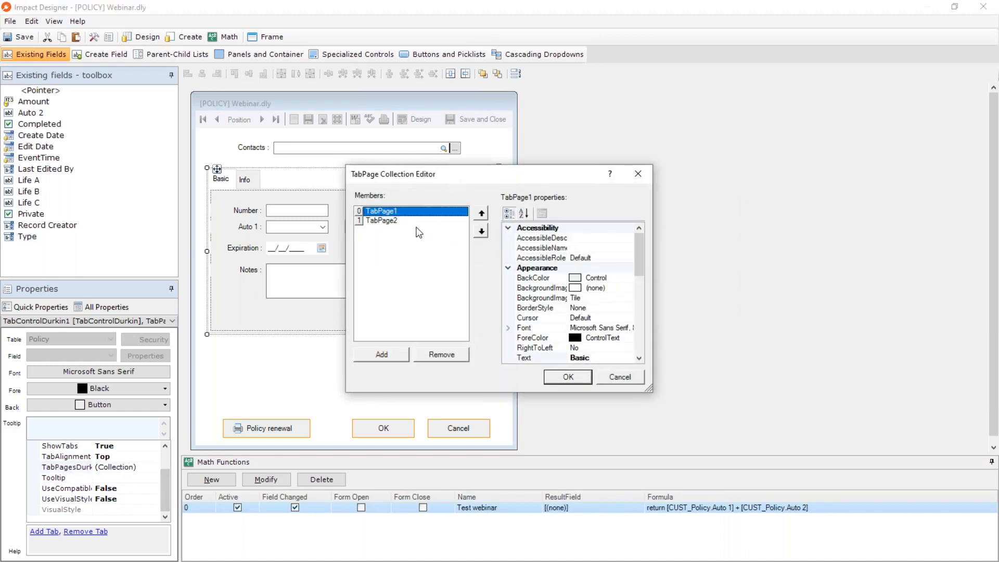
{"action": "left_click_drag", "start_coordinate": [408, 173], "coordinate": [507, 172]}
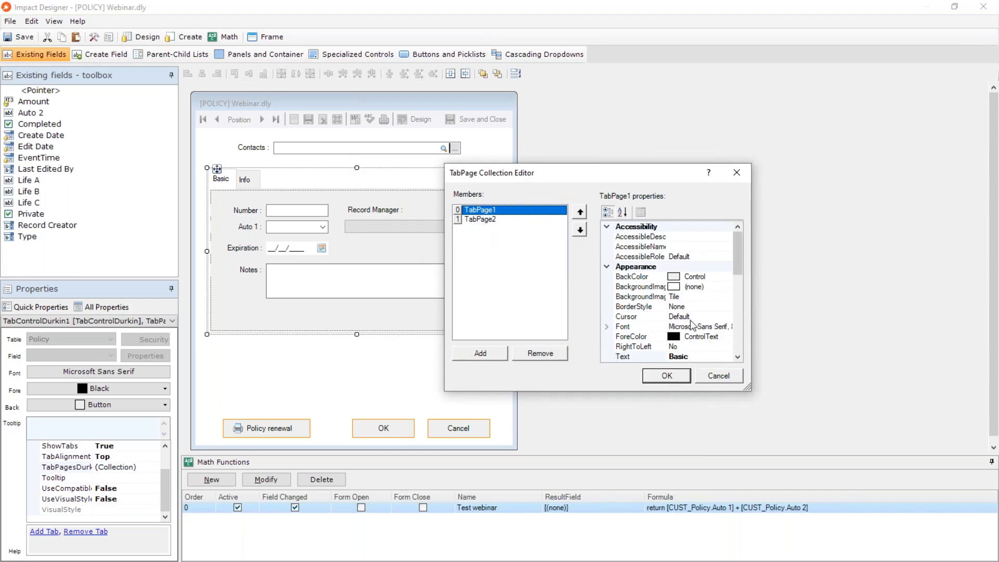
Set TabPage1's font to Microsoft Sans Serif, Bold, size 14.
{"action": "left_click", "coordinate": [722, 328]}
{"action": "left_click", "coordinate": [727, 327]}
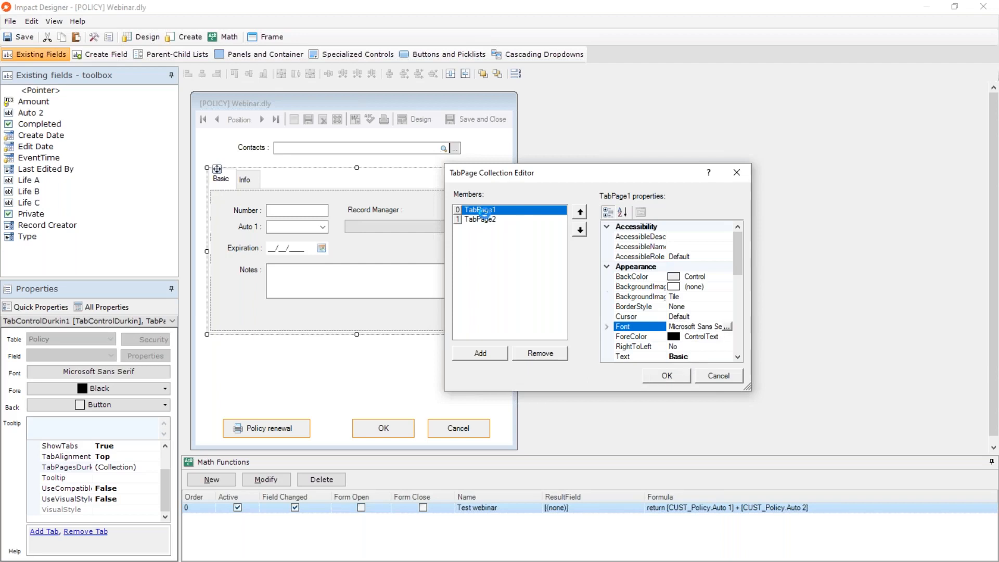
{"action": "left_click", "coordinate": [494, 192]}
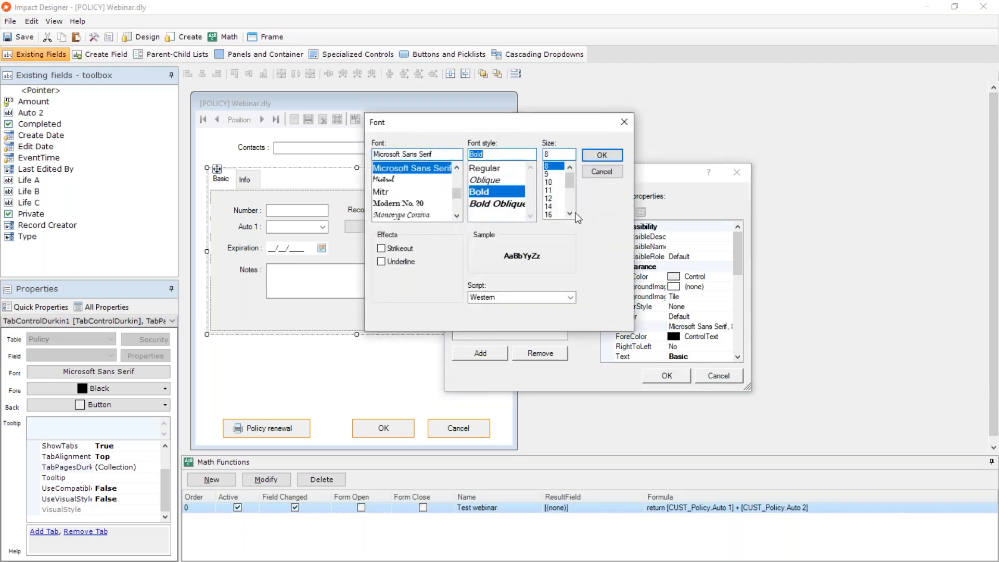
{"action": "left_click", "coordinate": [548, 207]}
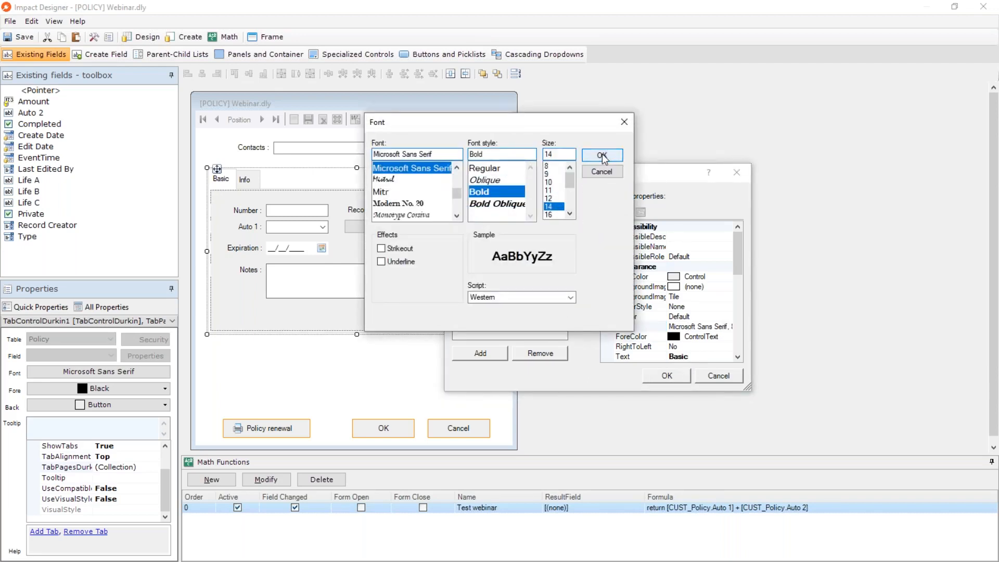
{"action": "left_click", "coordinate": [602, 155]}
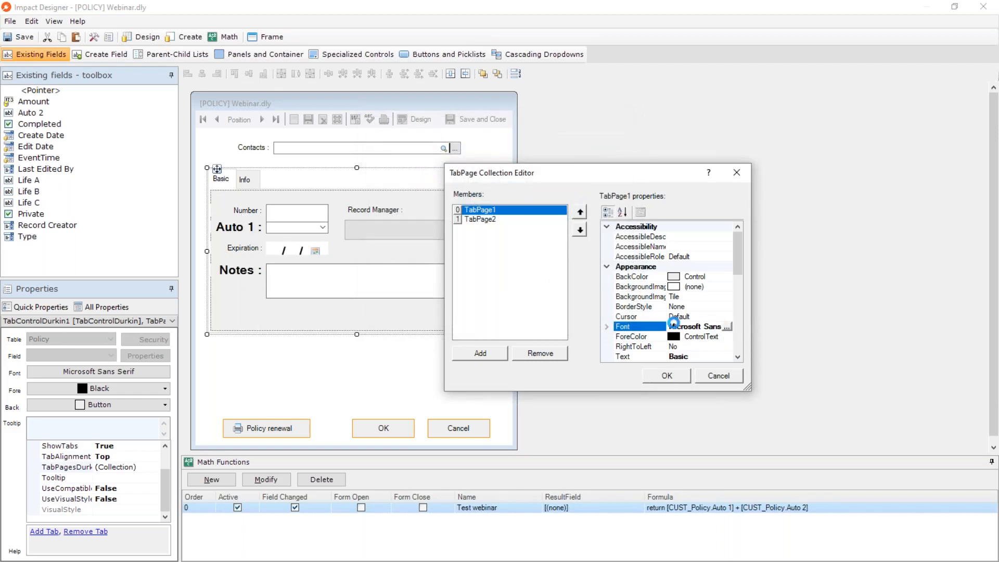
Set TabPage1's font to Microsoft Sans Serif, Regular, size 10, and apply the collection changes.
{"action": "left_click", "coordinate": [727, 326]}
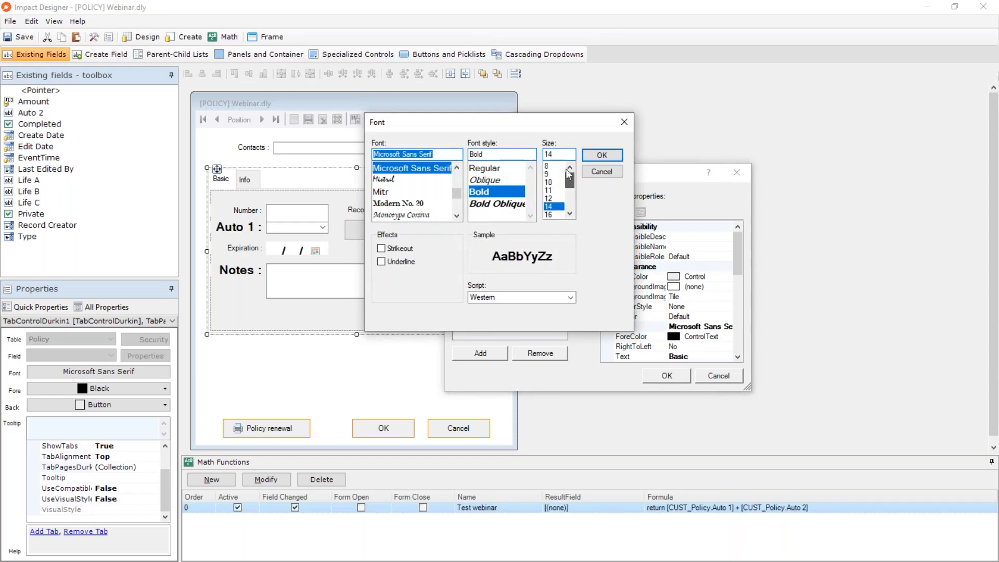
{"action": "left_click", "coordinate": [547, 165]}
{"action": "left_click", "coordinate": [485, 168]}
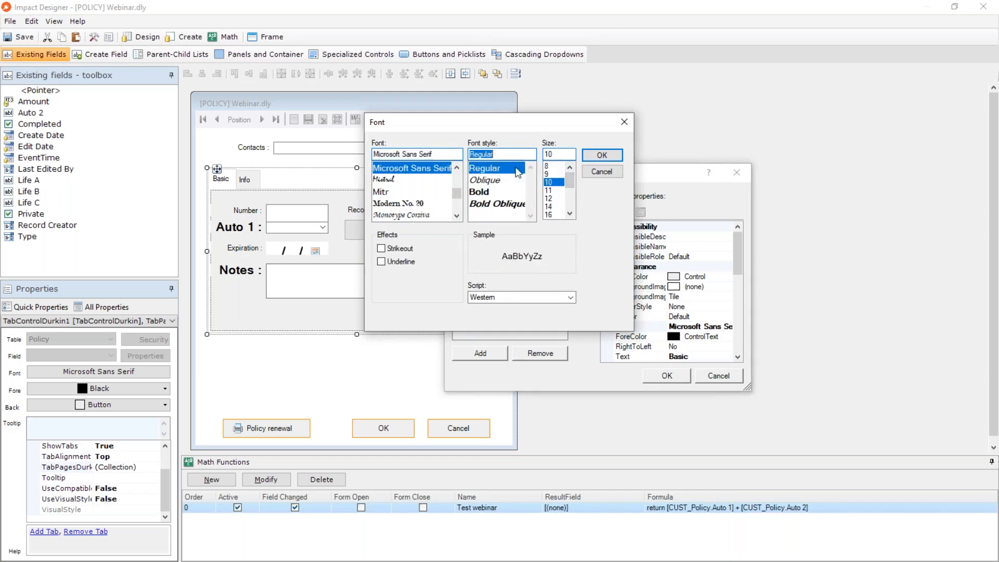
{"action": "left_click", "coordinate": [603, 155]}
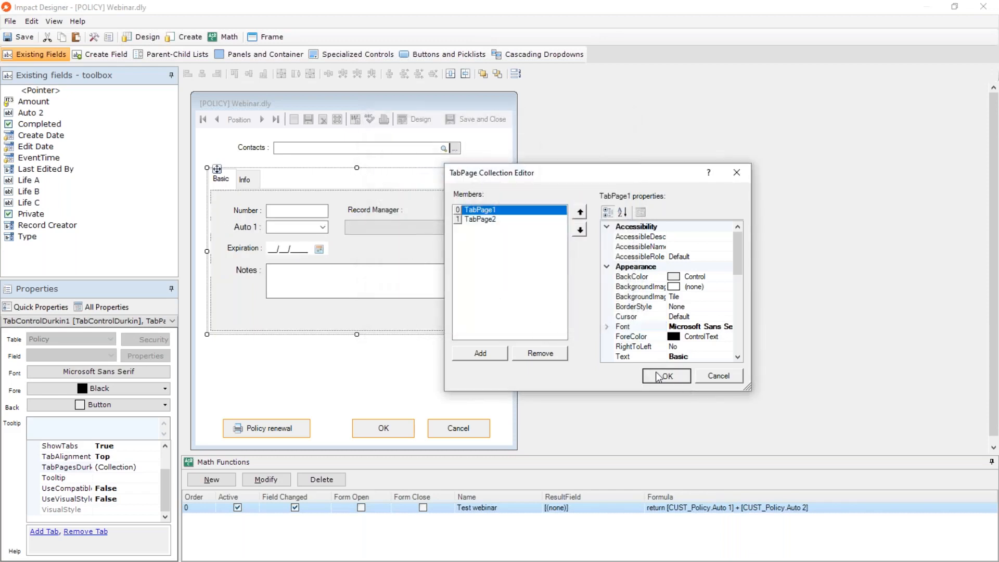
{"action": "left_click", "coordinate": [667, 376]}
{"action": "left_click", "coordinate": [375, 384]}
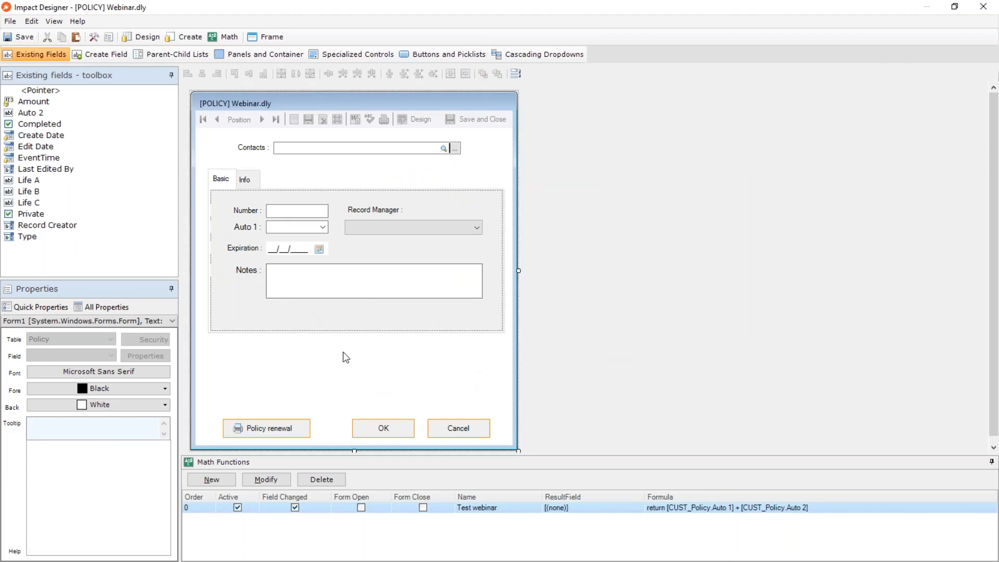
Move the tab control down to just above the form's buttons and move the Basic tab's fields and labels onto the form below Contacts.
{"action": "left_click", "coordinate": [311, 185]}
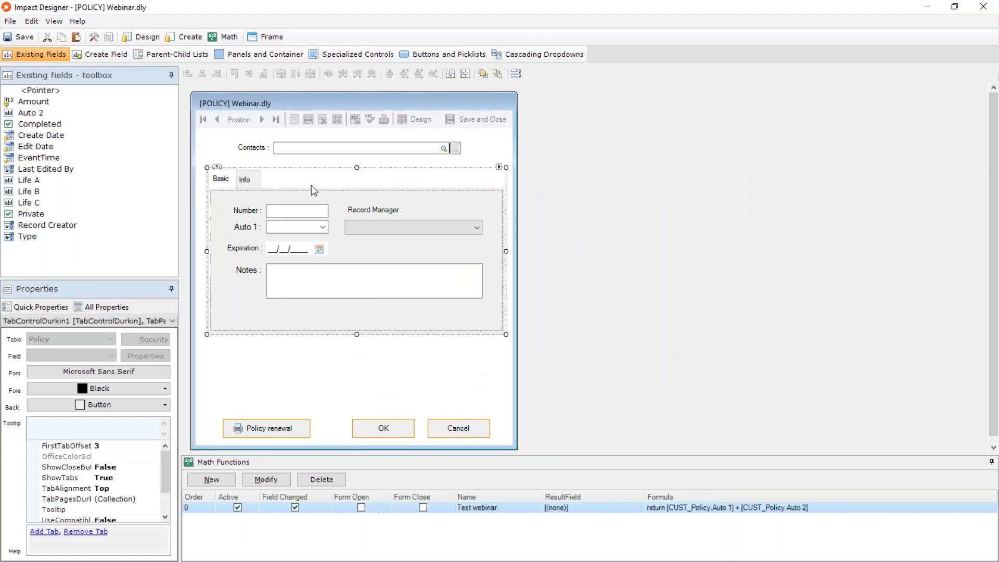
{"action": "left_click_drag", "start_coordinate": [217, 166], "coordinate": [215, 232]}
{"action": "left_click", "coordinate": [446, 373]}
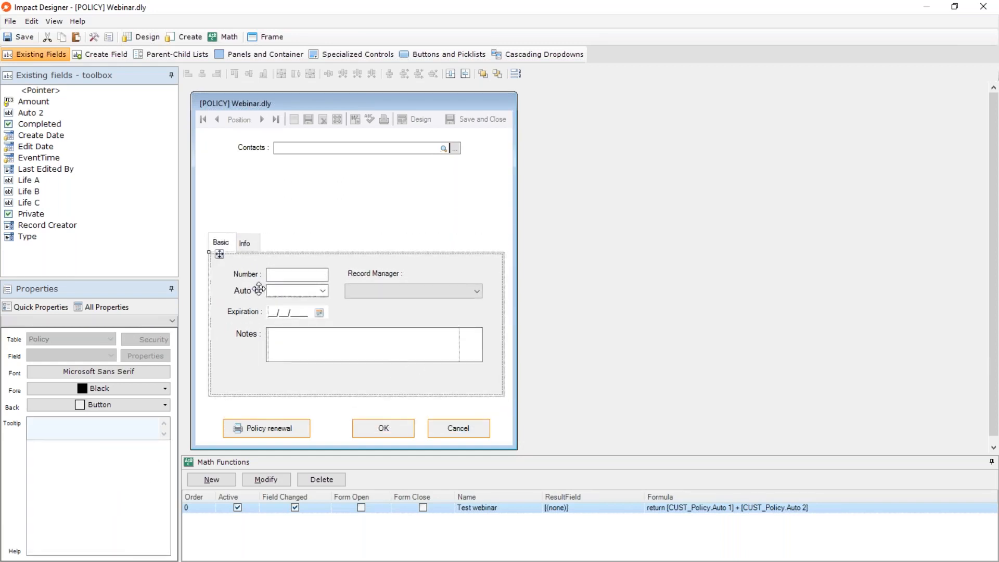
{"action": "left_click_drag", "start_coordinate": [258, 289], "coordinate": [283, 173]}
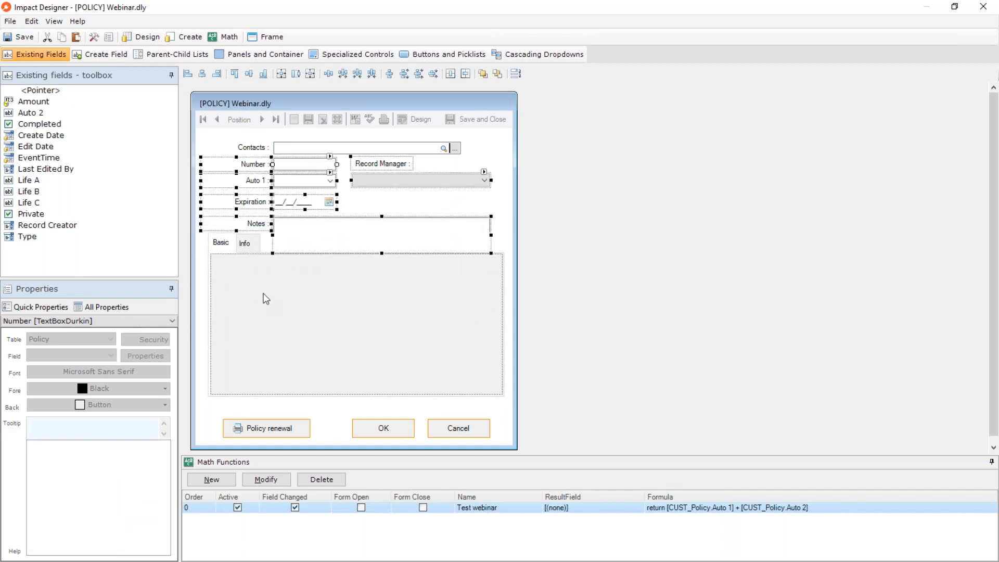
Switch between the Basic and Info tabs to check their contents, ending on Info.
{"action": "left_click", "coordinate": [248, 244]}
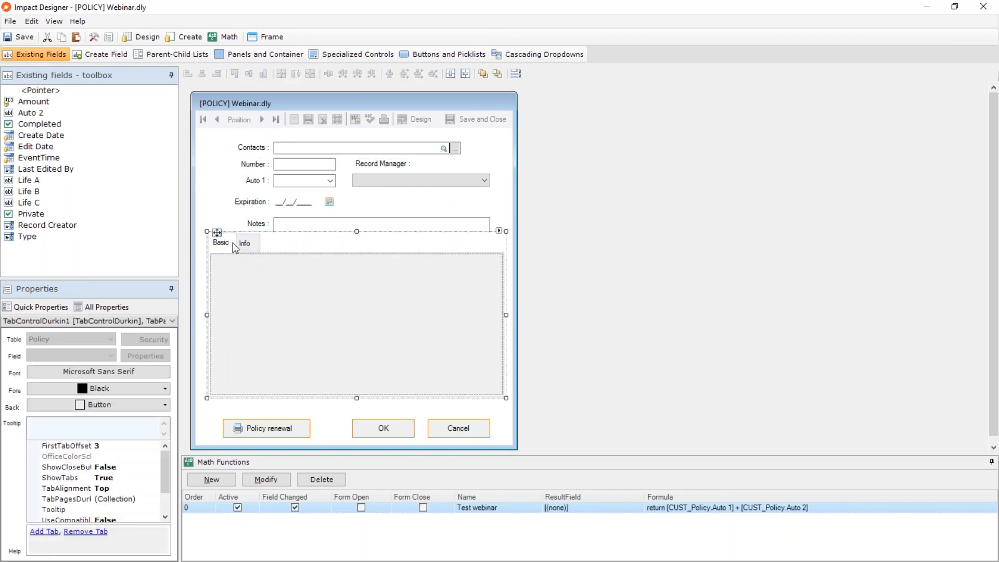
{"action": "left_click", "coordinate": [244, 243]}
{"action": "left_click", "coordinate": [221, 245]}
{"action": "left_click", "coordinate": [245, 244]}
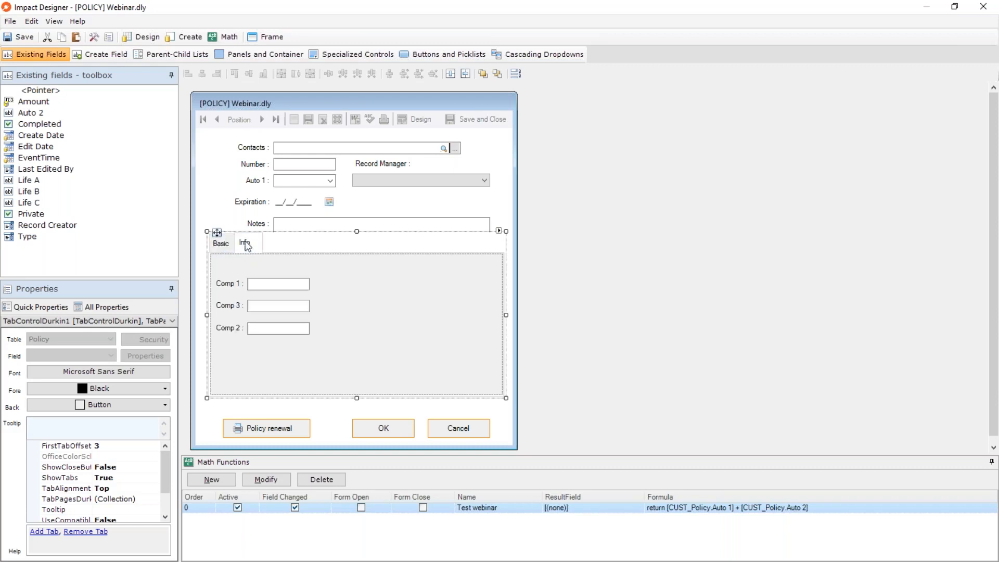
Select the Basic/Info tab control on the Webinar form and delete it, confirming the removal.
{"action": "left_click_drag", "start_coordinate": [215, 234], "coordinate": [212, 244]}
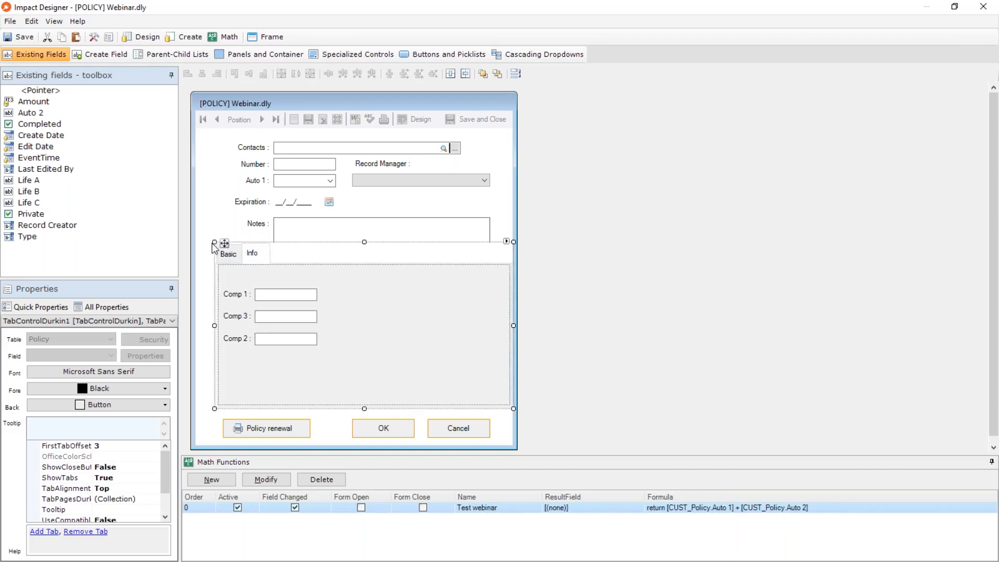
{"action": "key", "text": "Delete"}
{"action": "left_click", "coordinate": [529, 331]}
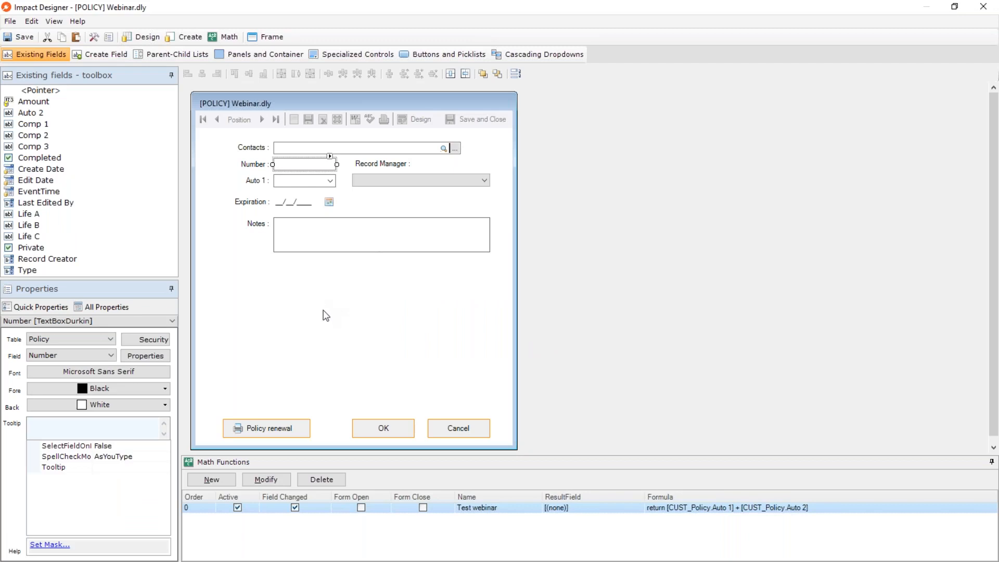
Add two plain panels side by side on the form just below the Notes field.
{"action": "left_click", "coordinate": [249, 55]}
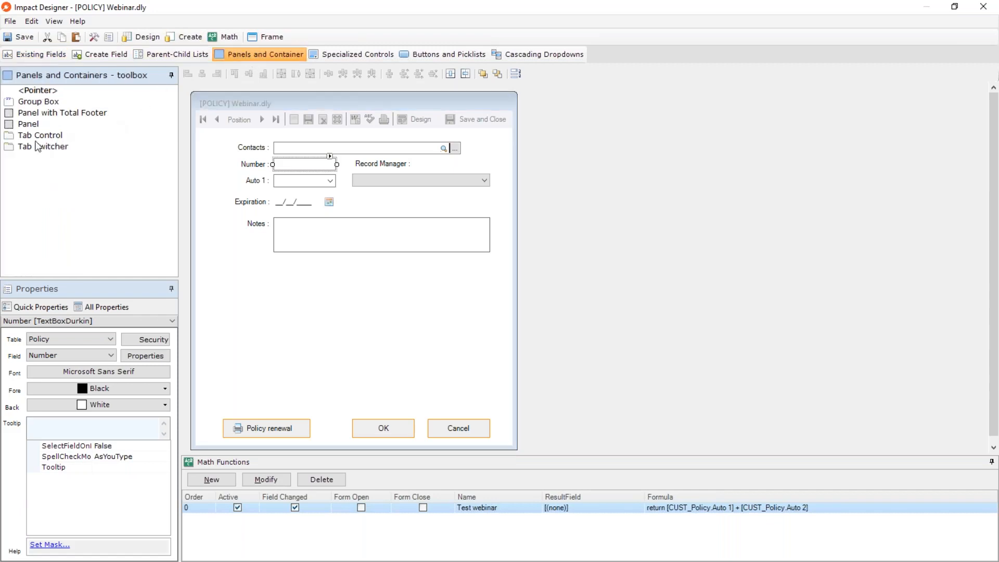
{"action": "left_click", "coordinate": [23, 125]}
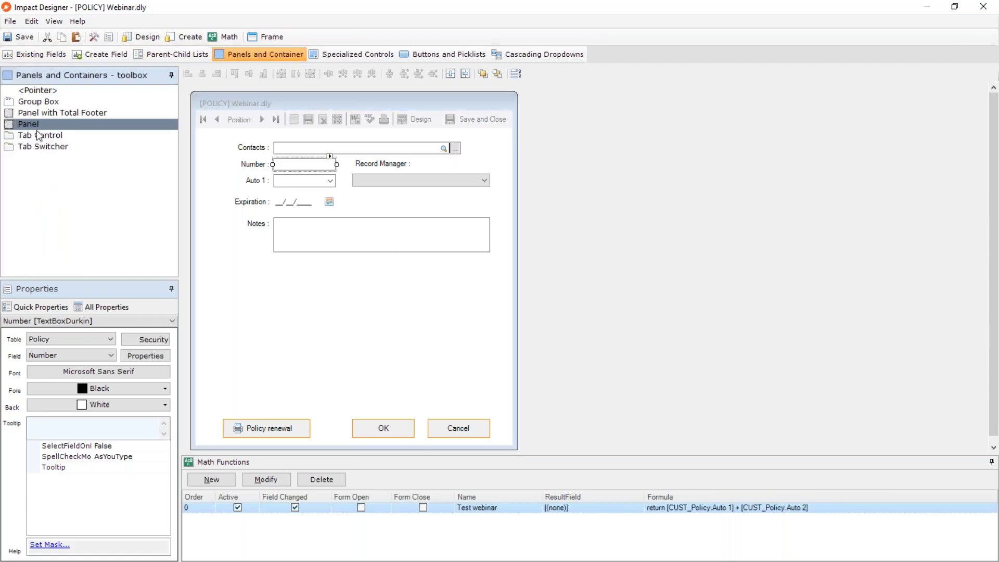
{"action": "left_click", "coordinate": [276, 290]}
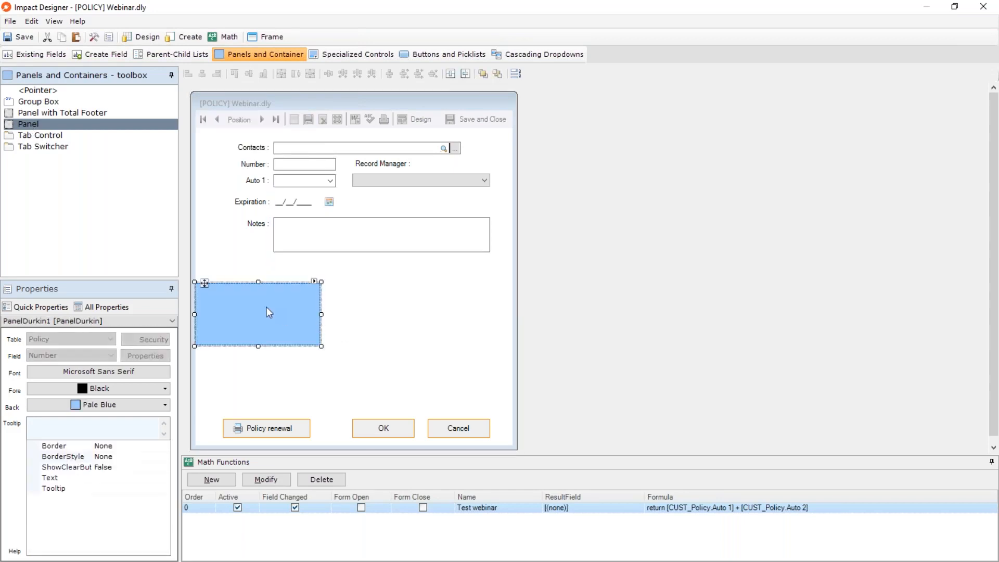
{"action": "left_click_drag", "start_coordinate": [231, 296], "coordinate": [276, 278]}
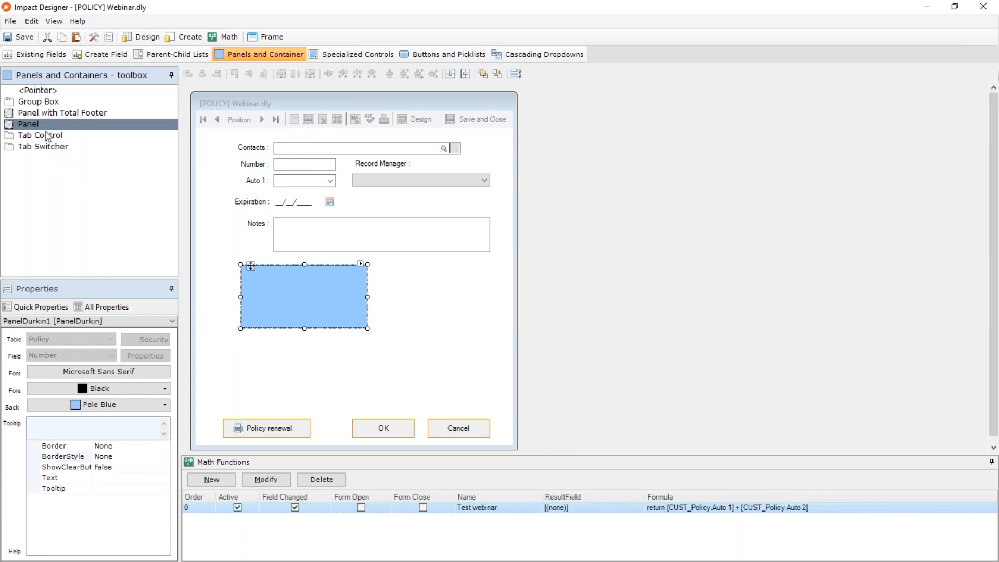
{"action": "left_click", "coordinate": [386, 284]}
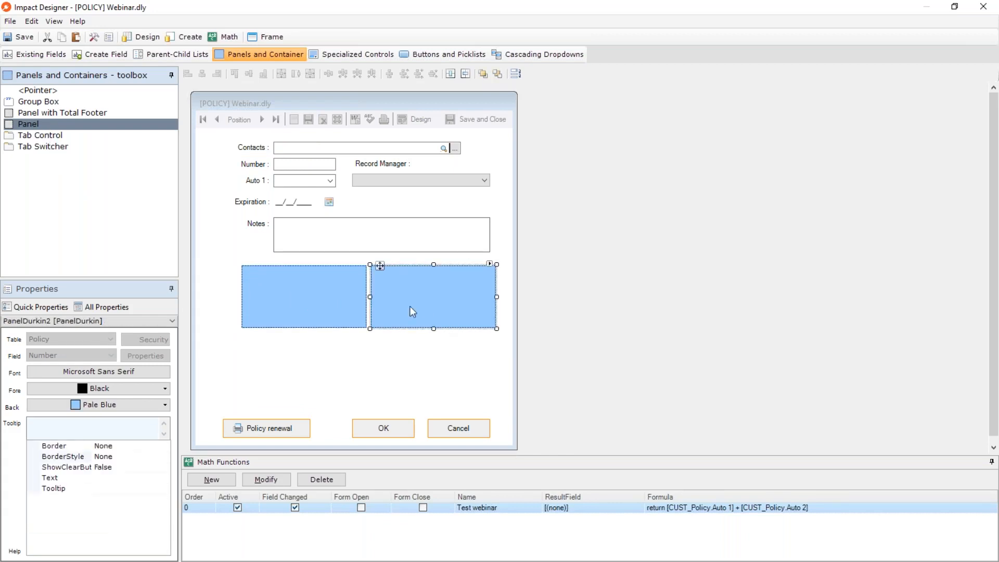
Set the second panel's background colour to Light Green.
{"action": "left_click", "coordinate": [128, 407]}
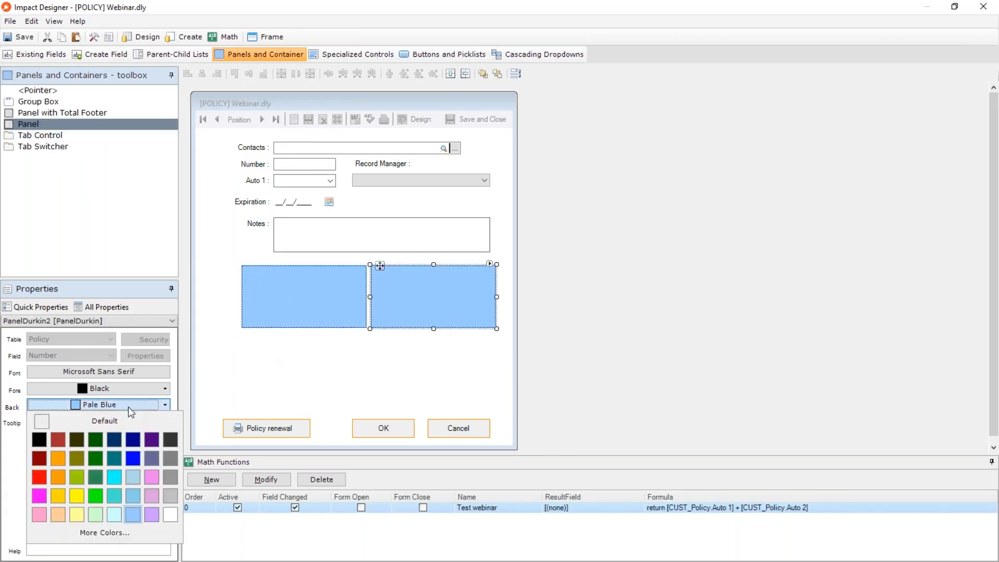
{"action": "left_click", "coordinate": [96, 515]}
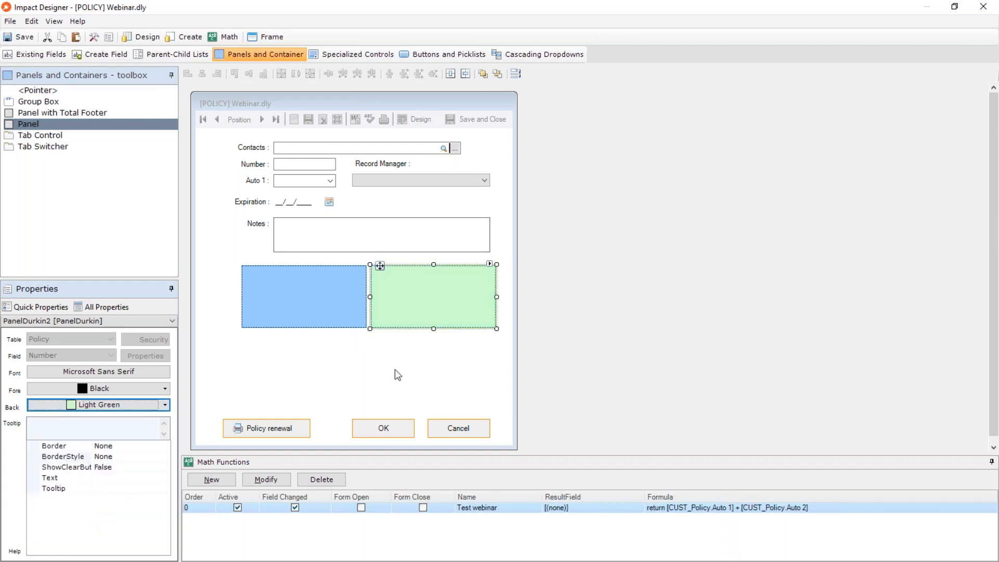
{"action": "left_click", "coordinate": [343, 402]}
Place the existing Comp 1, Comp 2 and Comp 3 fields in a column inside the green panel.
{"action": "left_click", "coordinate": [46, 55]}
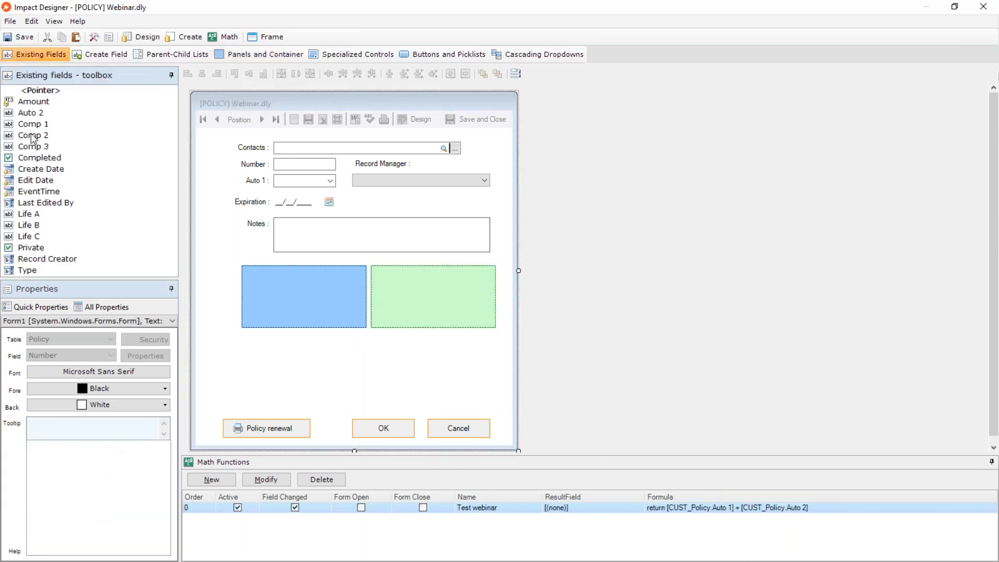
{"action": "left_click", "coordinate": [34, 124]}
{"action": "left_click_drag", "start_coordinate": [379, 285], "coordinate": [430, 276]}
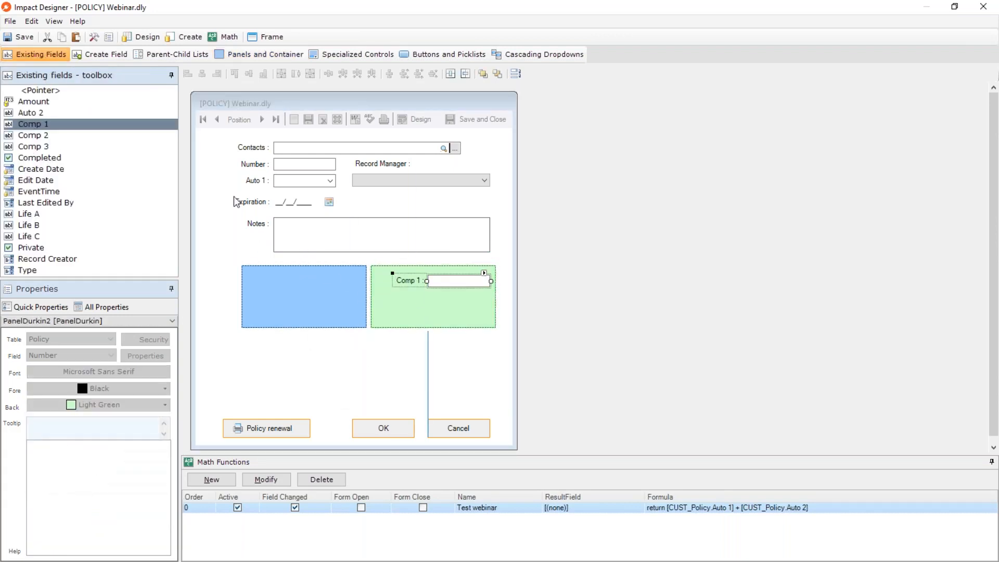
{"action": "left_click", "coordinate": [23, 130]}
{"action": "left_click_drag", "start_coordinate": [482, 326], "coordinate": [432, 313]}
{"action": "left_click", "coordinate": [37, 128]}
{"action": "left_click", "coordinate": [406, 365]}
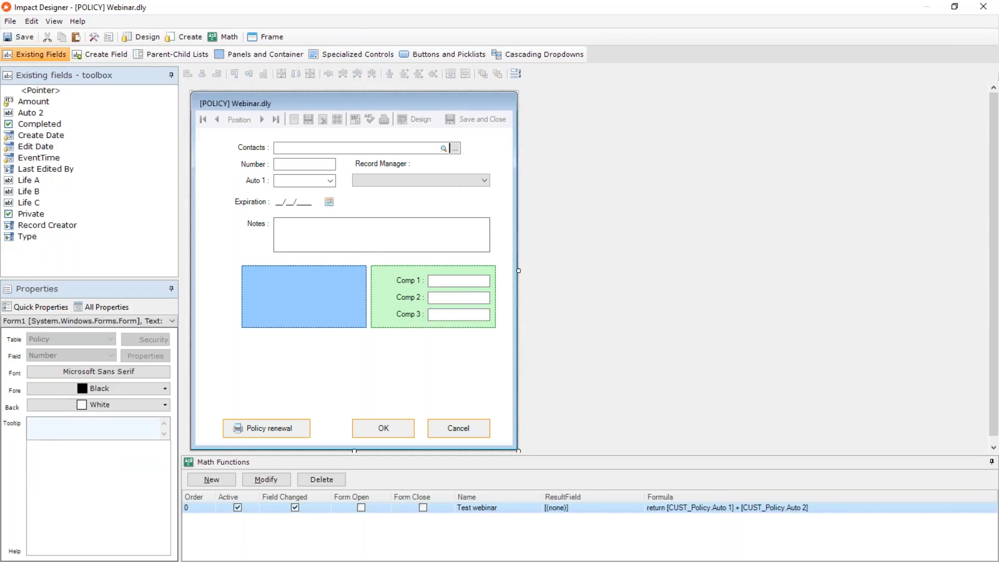
{"action": "left_click", "coordinate": [382, 297]}
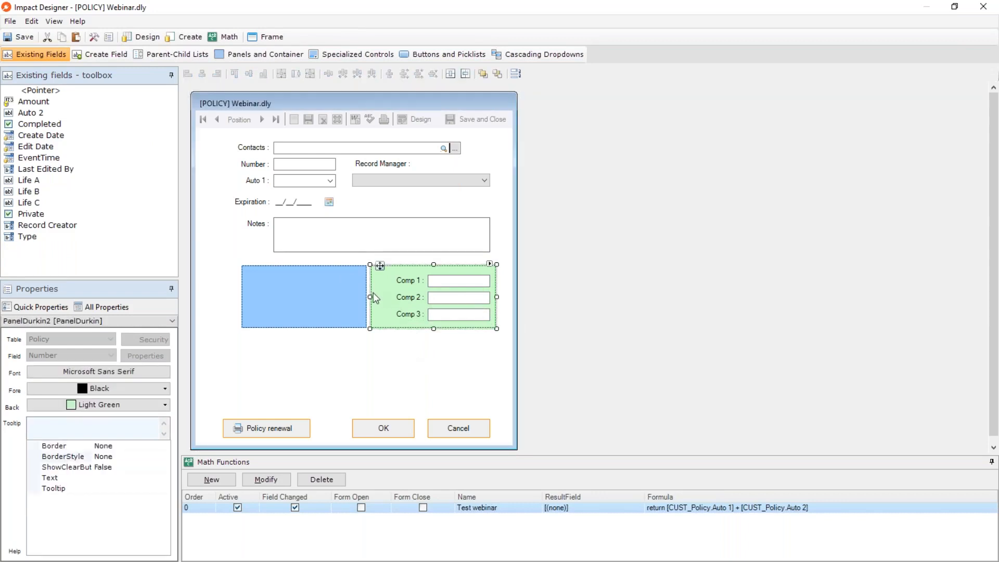
Add a Panel with Total Footer below the plain blue panel and enlarge it to align with that panel's left edge.
{"action": "left_click", "coordinate": [265, 54]}
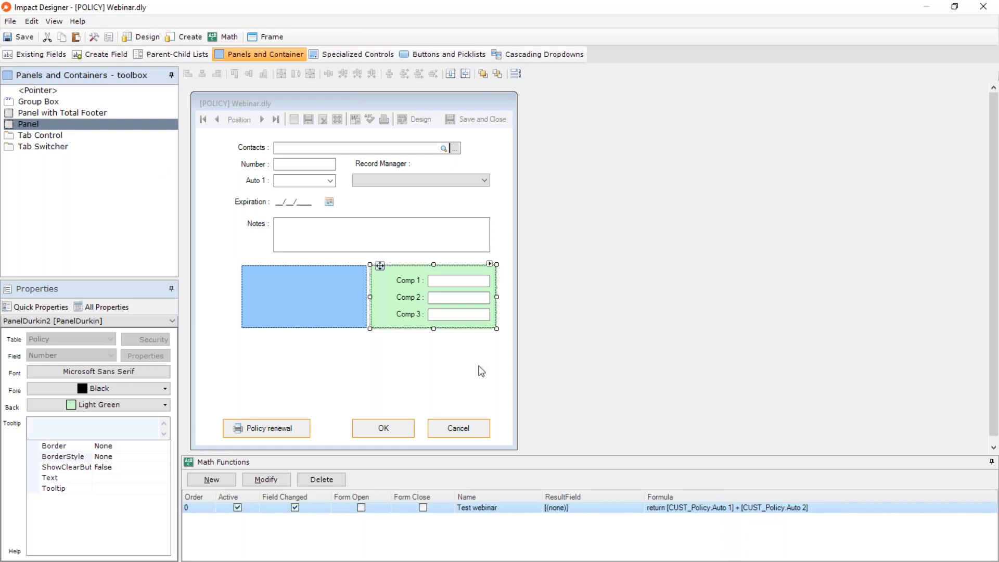
{"action": "left_click", "coordinate": [83, 112]}
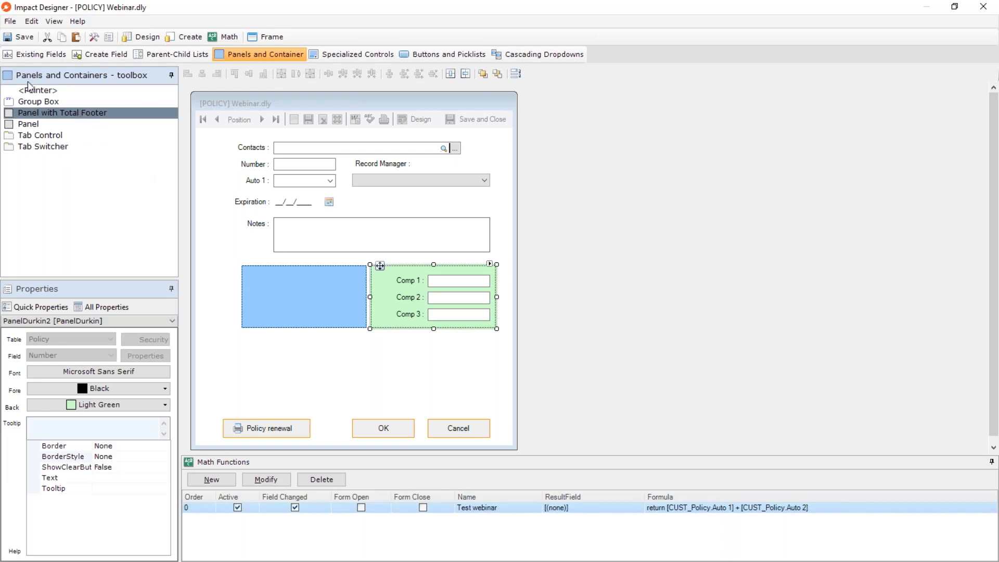
{"action": "left_click", "coordinate": [33, 56]}
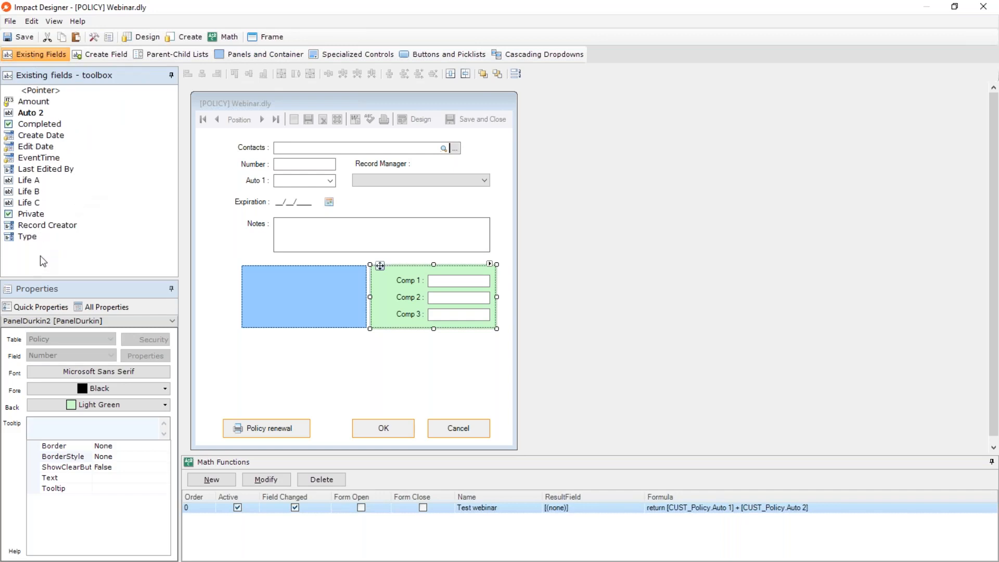
{"action": "left_click", "coordinate": [250, 55]}
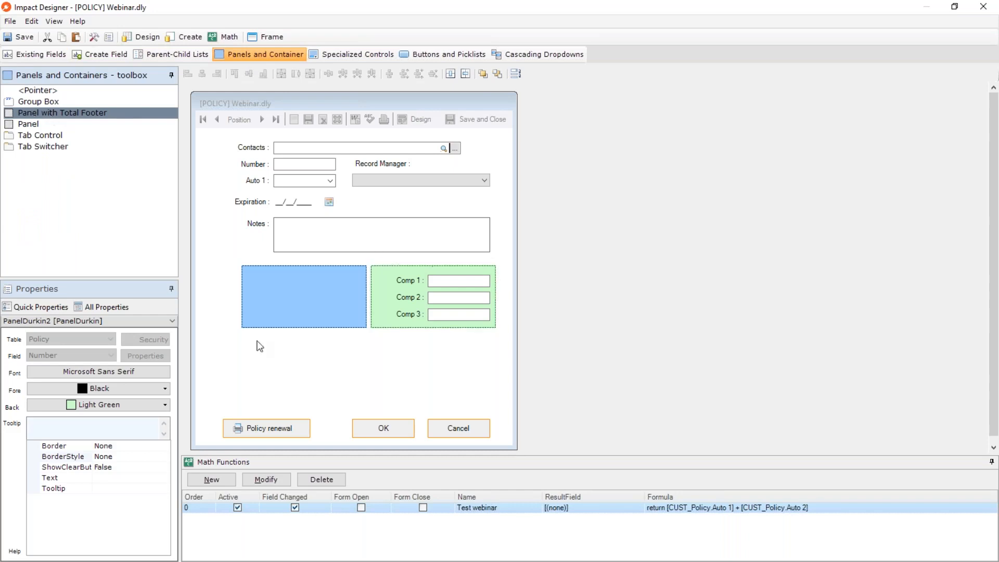
{"action": "left_click", "coordinate": [250, 345]}
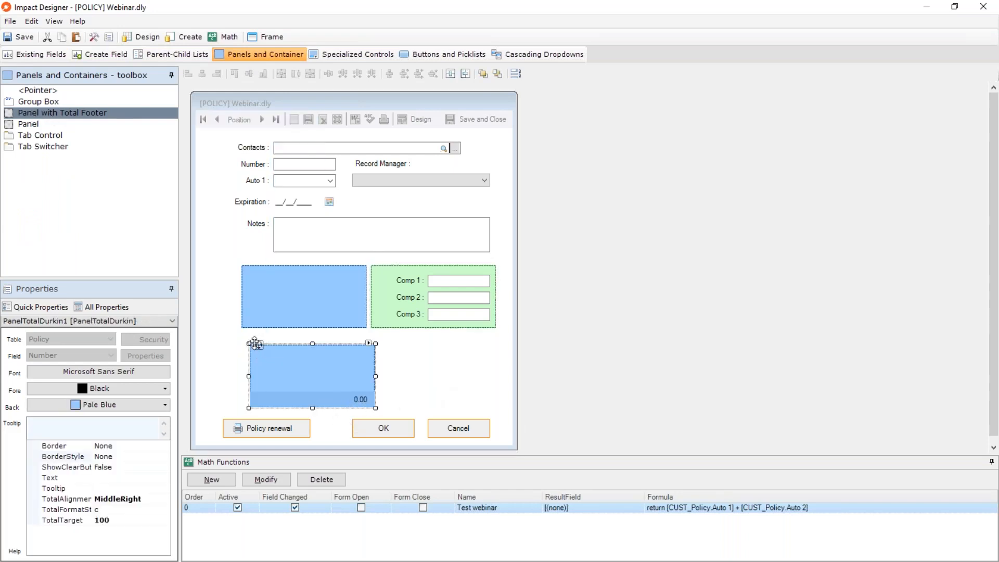
{"action": "left_click_drag", "start_coordinate": [249, 344], "coordinate": [241, 330]}
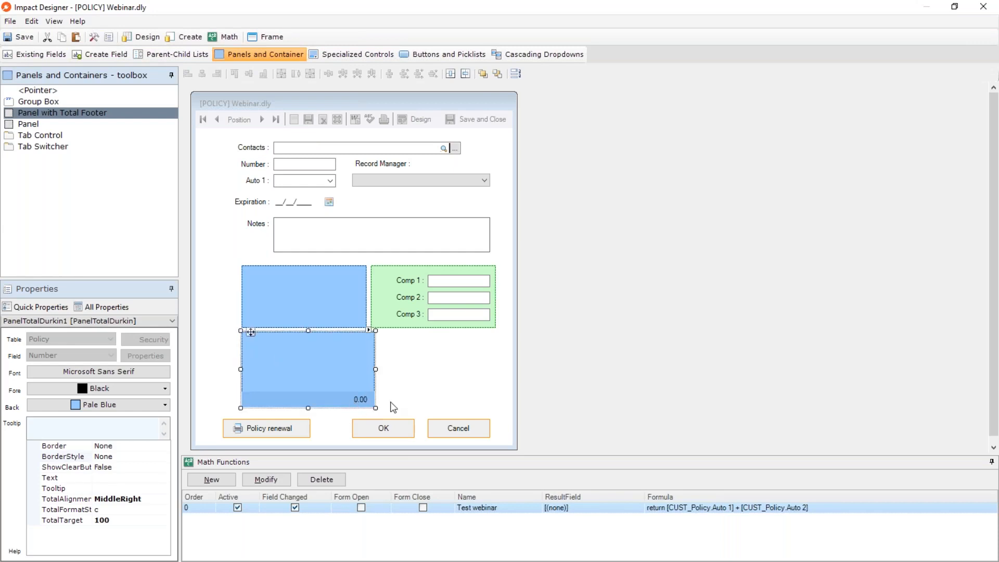
Create a new Currency field inside the total footer panel, keeping the suggested field name and default options.
{"action": "left_click", "coordinate": [40, 57]}
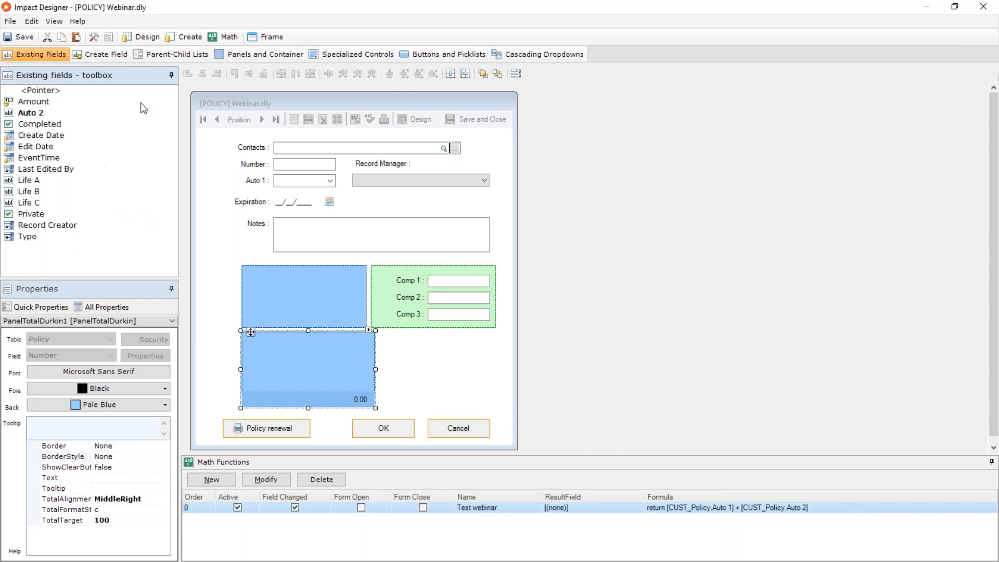
{"action": "left_click", "coordinate": [114, 59]}
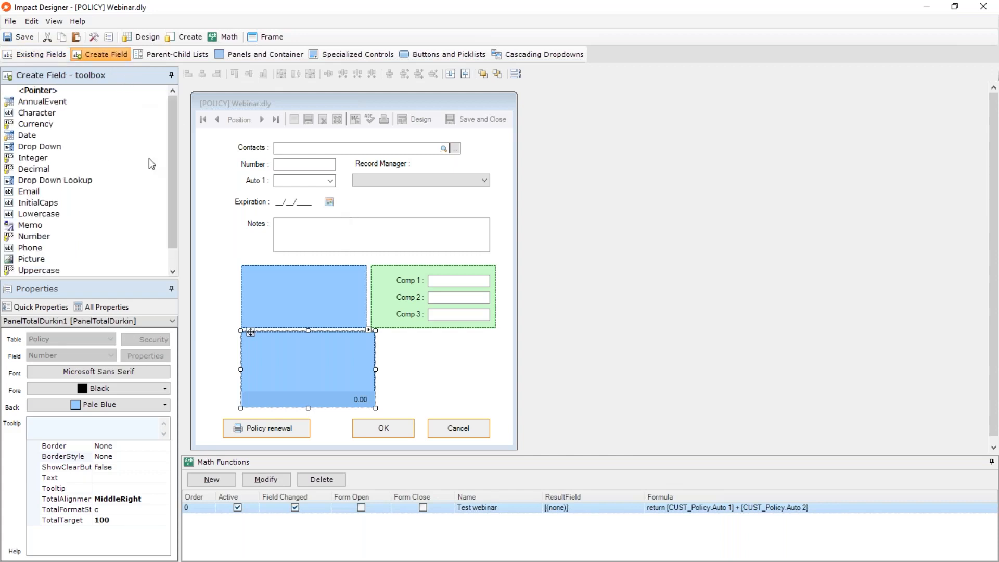
{"action": "left_click", "coordinate": [36, 125]}
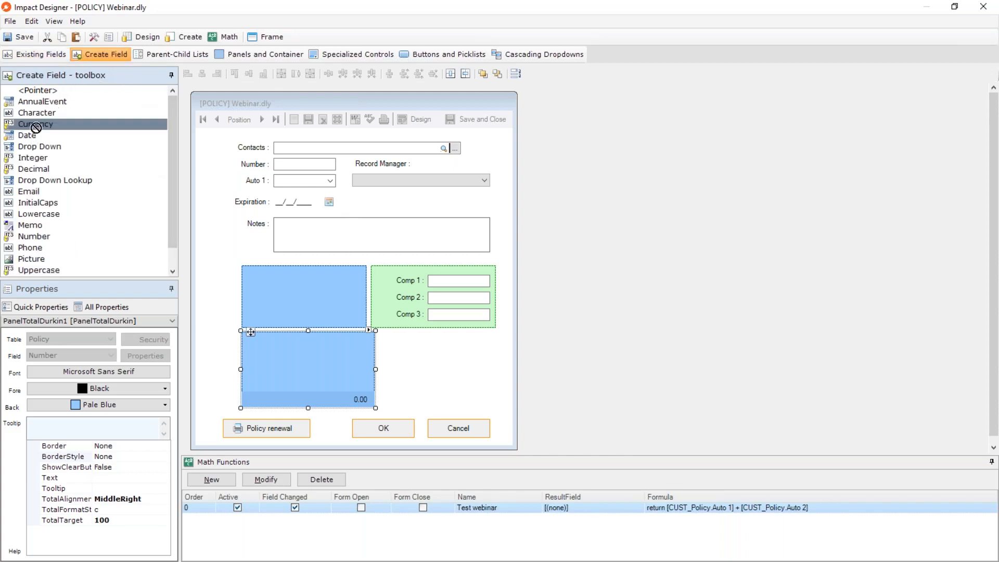
{"action": "left_click", "coordinate": [270, 359]}
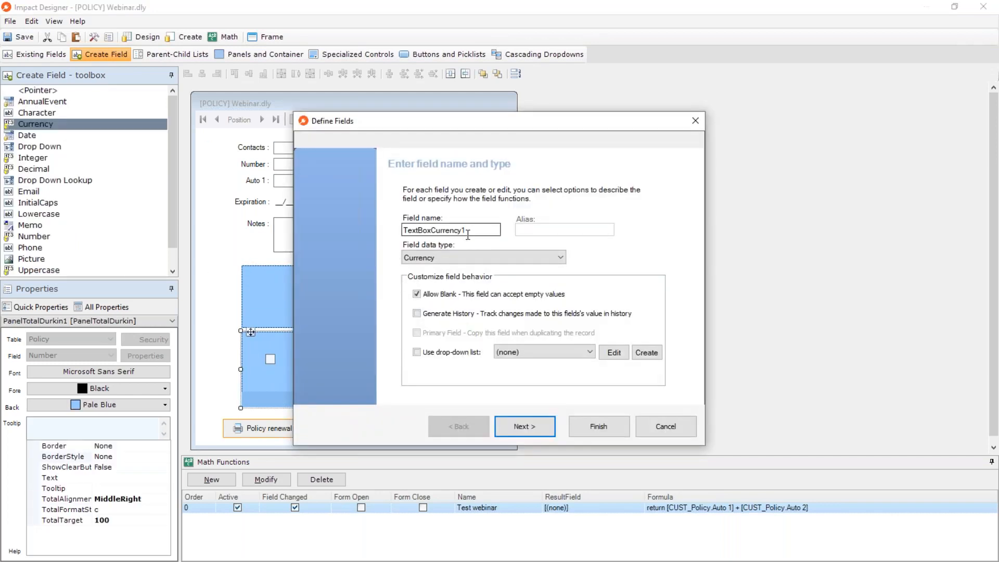
{"action": "left_click", "coordinate": [593, 433]}
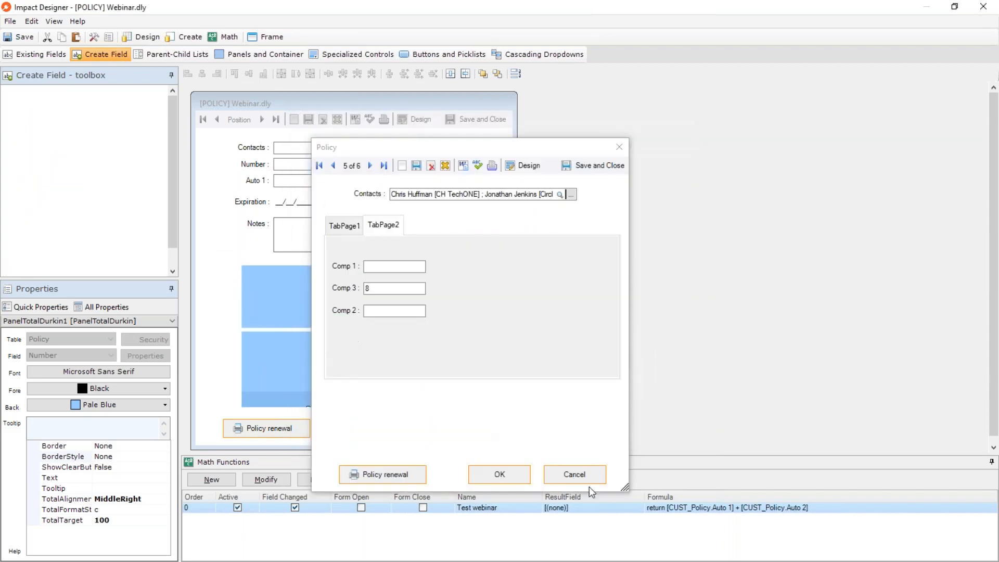
Close the form designer and discard the unsaved changes to the Webinar form.
{"action": "left_click", "coordinate": [221, 278]}
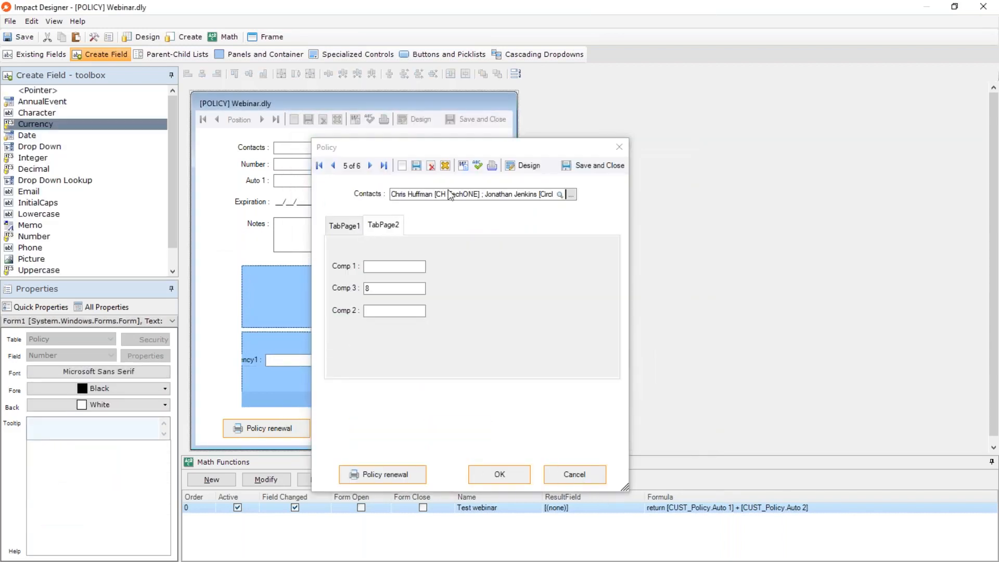
{"action": "left_click", "coordinate": [986, 10]}
{"action": "left_click", "coordinate": [511, 326]}
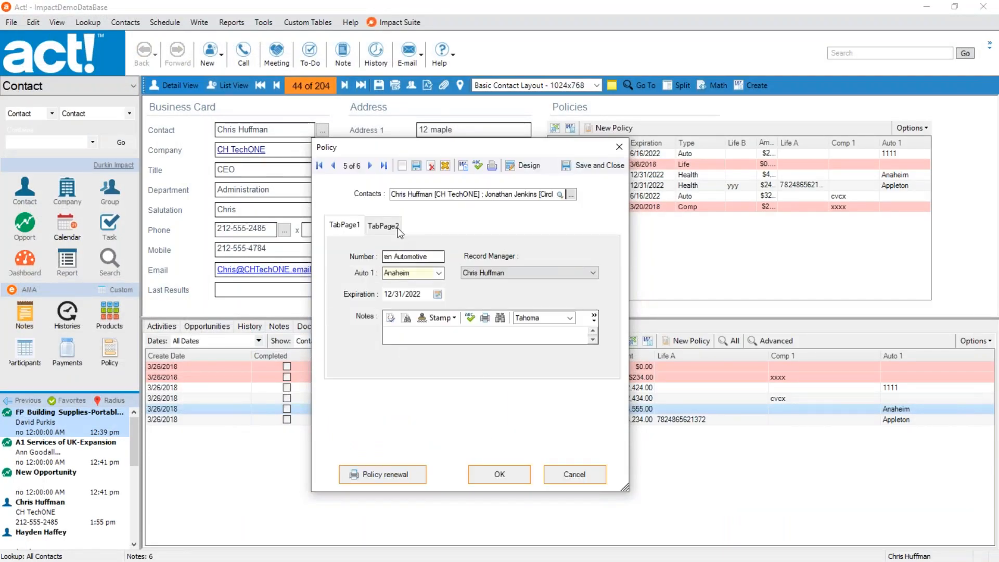
Reopen the Policy form in the designer and maximize the designer window.
{"action": "left_click", "coordinate": [525, 164]}
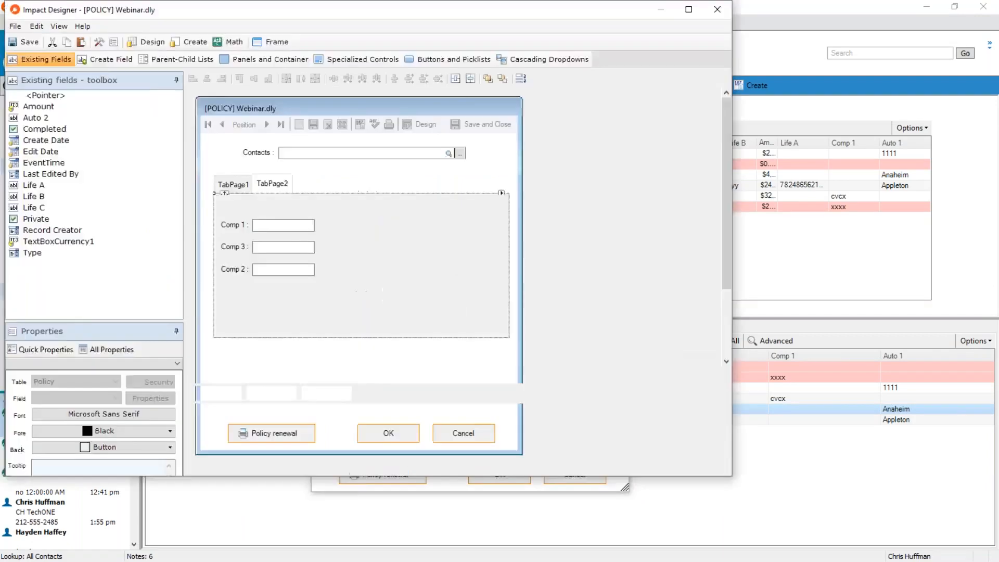
{"action": "left_click_drag", "start_coordinate": [379, 7], "coordinate": [420, 112]}
{"action": "double_click", "coordinate": [421, 111]}
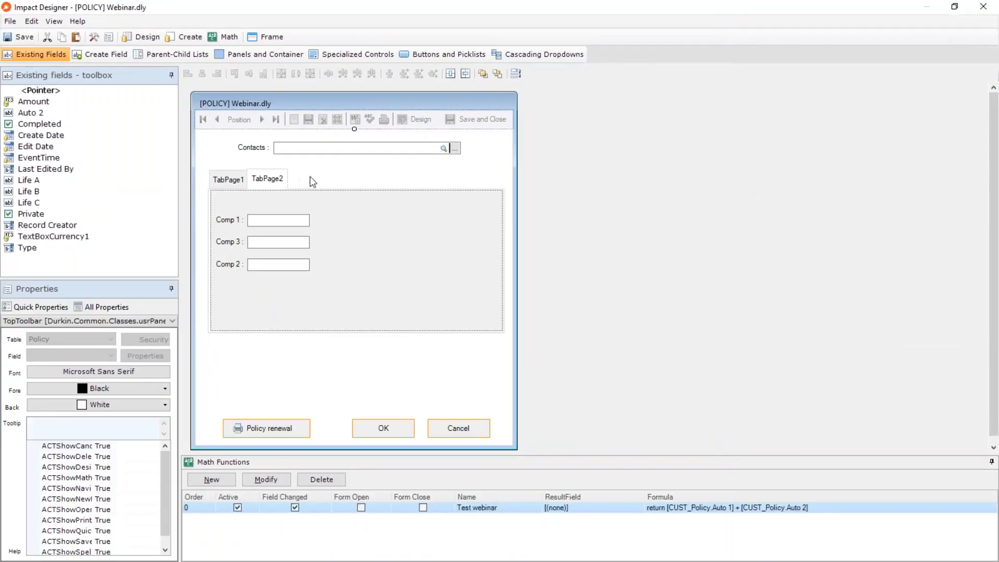
Move the tab control to the lower part of the form and move TabPage1's fields and labels onto the form below Contacts.
{"action": "left_click", "coordinate": [235, 173]}
{"action": "left_click_drag", "start_coordinate": [222, 181], "coordinate": [229, 284]}
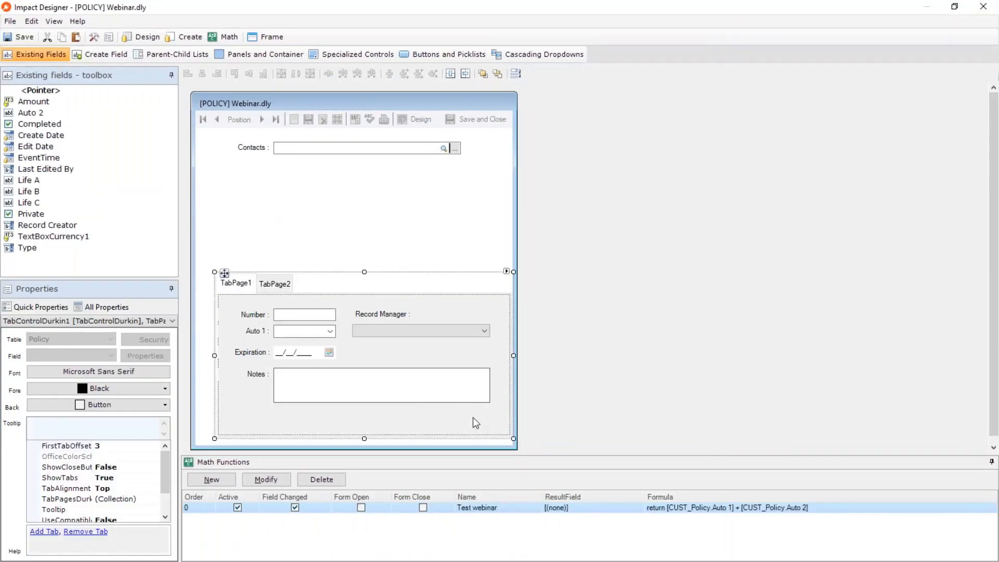
{"action": "left_click_drag", "start_coordinate": [473, 418], "coordinate": [229, 307]}
{"action": "left_click_drag", "start_coordinate": [304, 314], "coordinate": [304, 171]}
Delete the tab control with its TabPage1 and TabPage2 pages from the form and confirm the removal.
{"action": "left_click", "coordinate": [243, 287]}
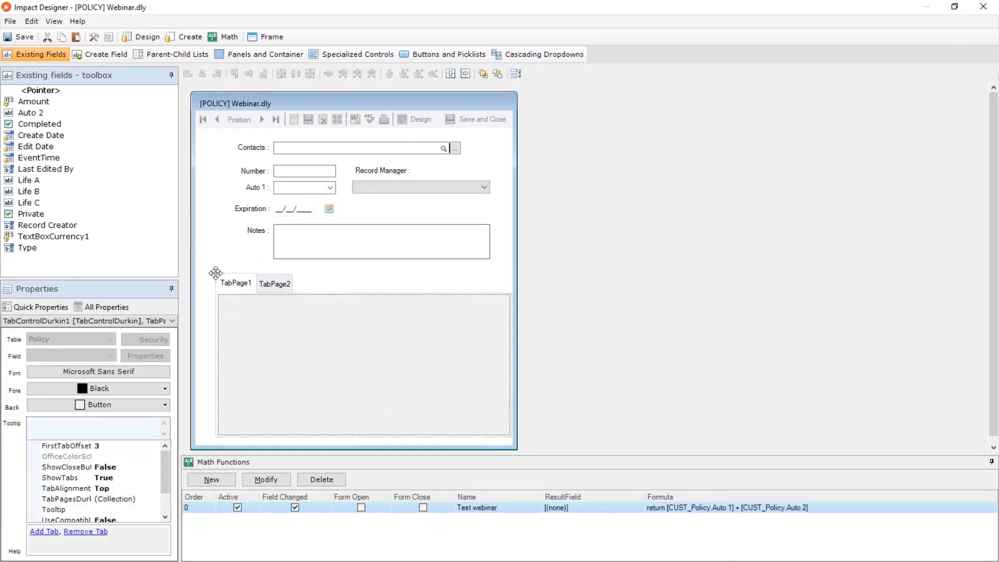
{"action": "key", "text": "Delete"}
{"action": "left_click", "coordinate": [529, 331]}
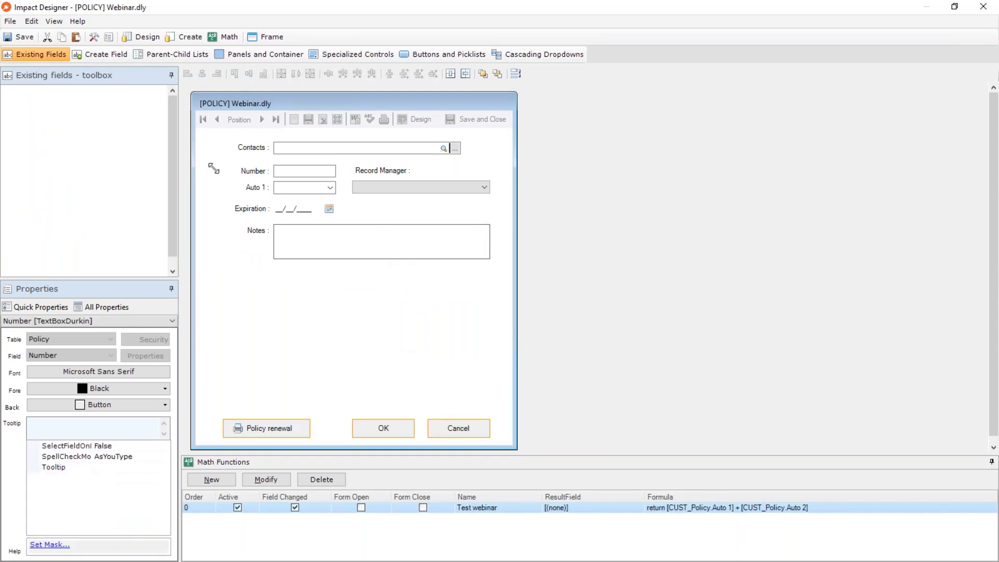
Add a Panel with Total Footer to the form in the empty area below Notes.
{"action": "left_click", "coordinate": [257, 55]}
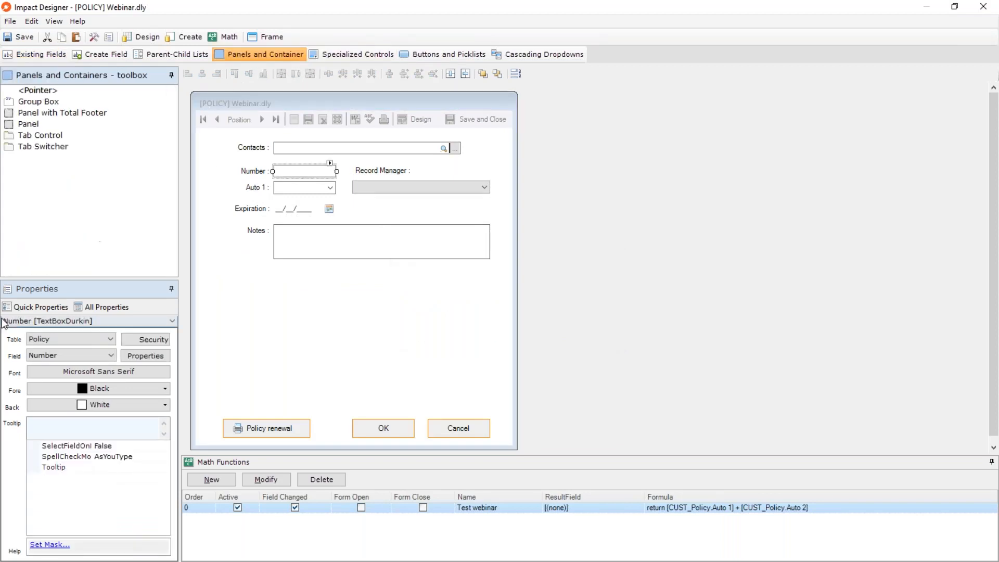
{"action": "left_click", "coordinate": [46, 113]}
{"action": "left_click_drag", "start_coordinate": [46, 113], "coordinate": [284, 289]}
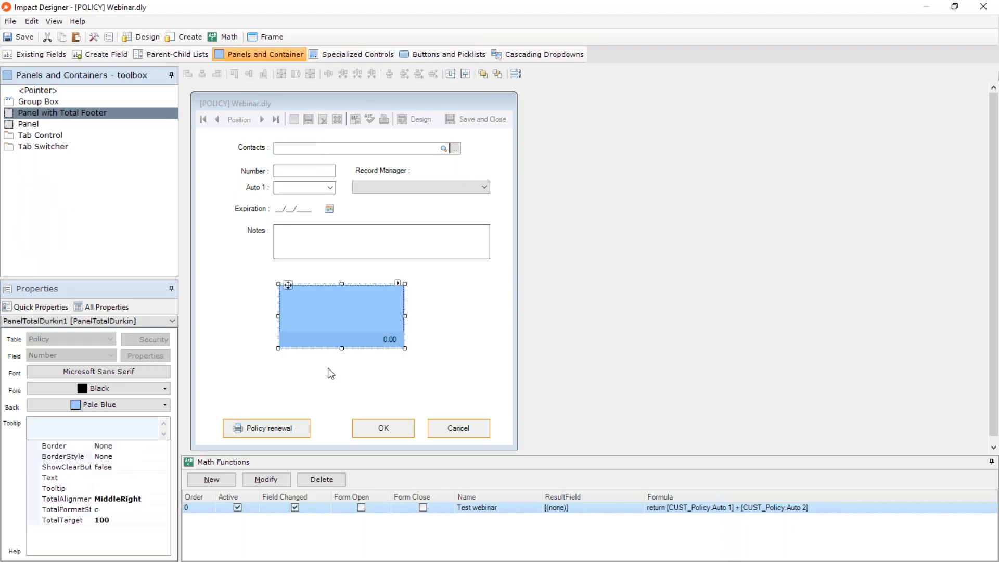
{"action": "left_click", "coordinate": [448, 368]}
Place the existing TextBoxCurrency1 field inside the total footer panel.
{"action": "left_click", "coordinate": [37, 54]}
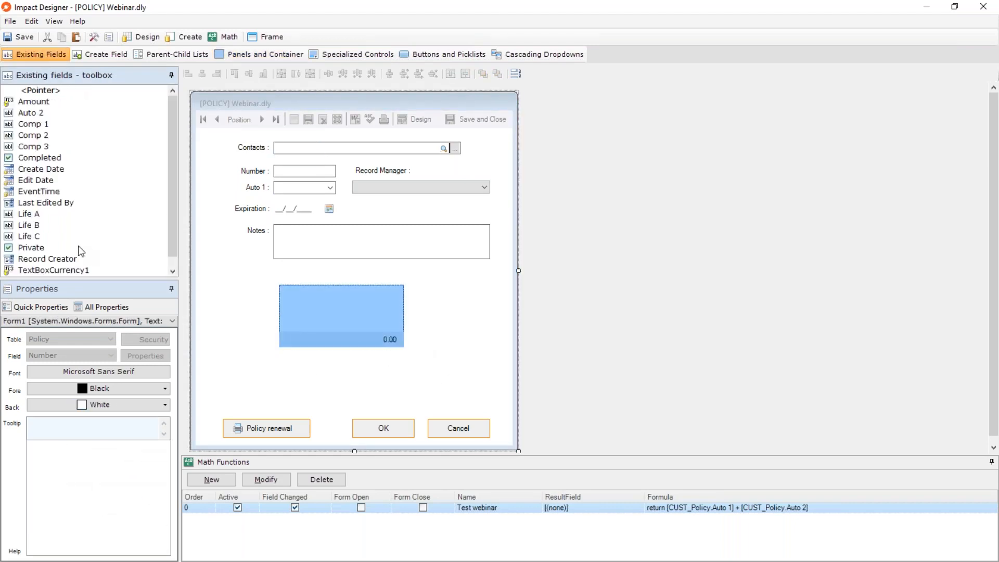
{"action": "left_click", "coordinate": [64, 270]}
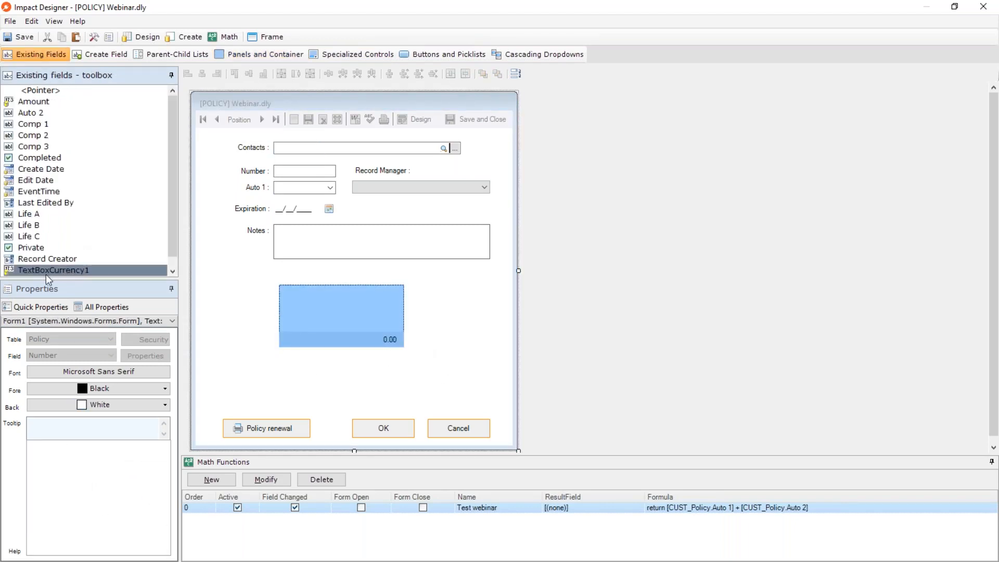
{"action": "left_click_drag", "start_coordinate": [46, 273], "coordinate": [319, 297]}
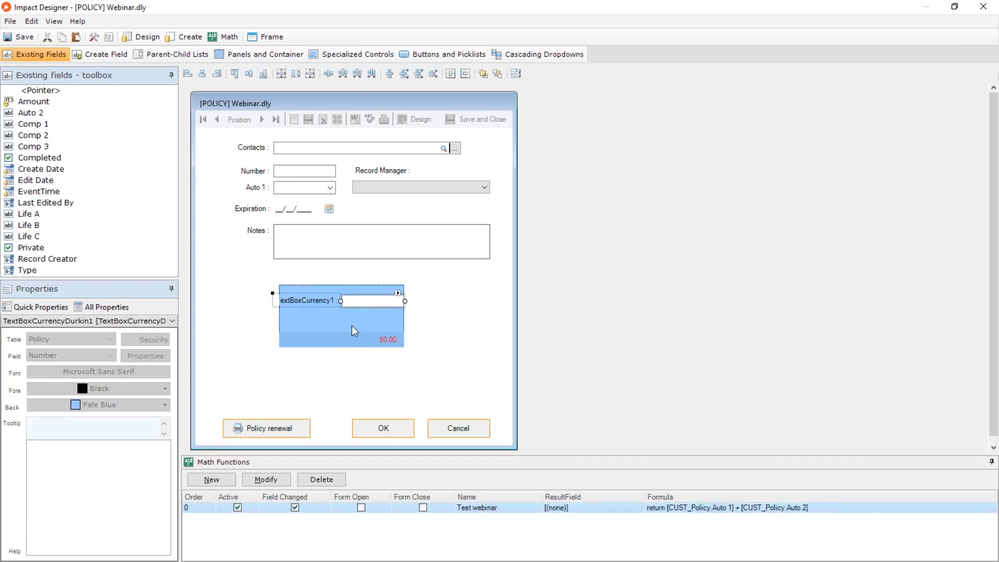
{"action": "left_click", "coordinate": [354, 323]}
{"action": "left_click", "coordinate": [376, 303]}
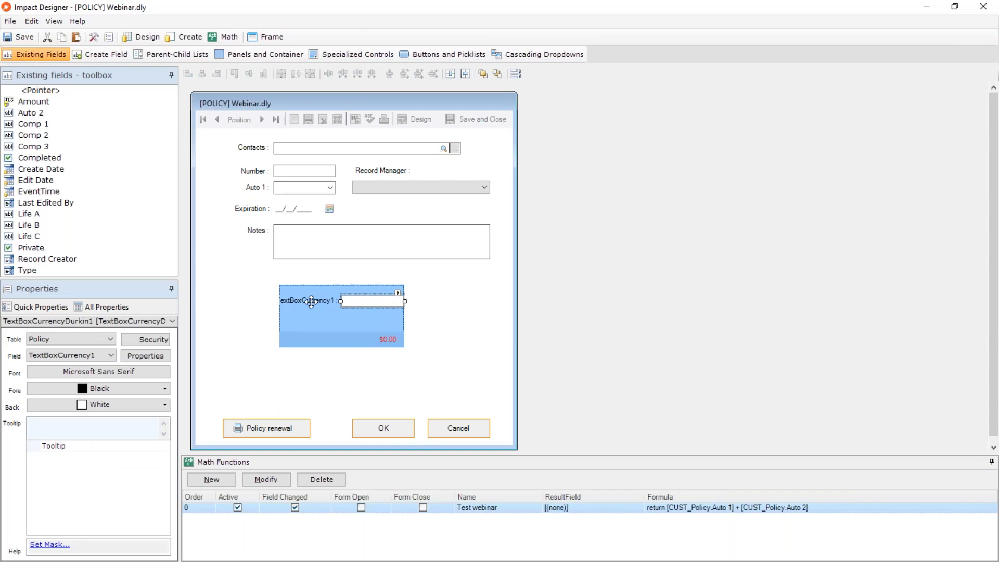
Enlarge the total footer panel, shift TextBoxCurrency1 so its label fits inside, and align the panel beneath the Notes box.
{"action": "left_click", "coordinate": [284, 289]}
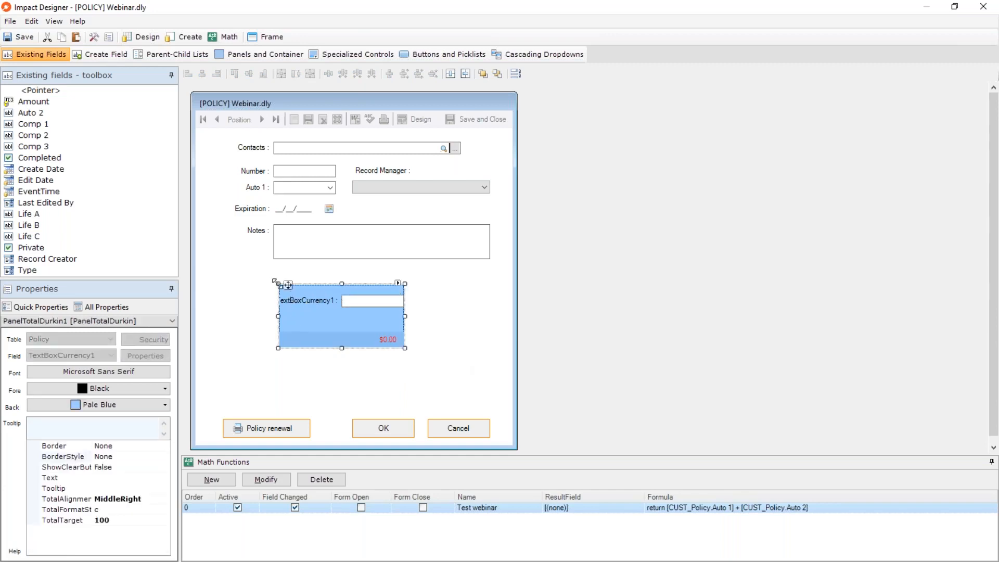
{"action": "left_click_drag", "start_coordinate": [280, 286], "coordinate": [221, 260]}
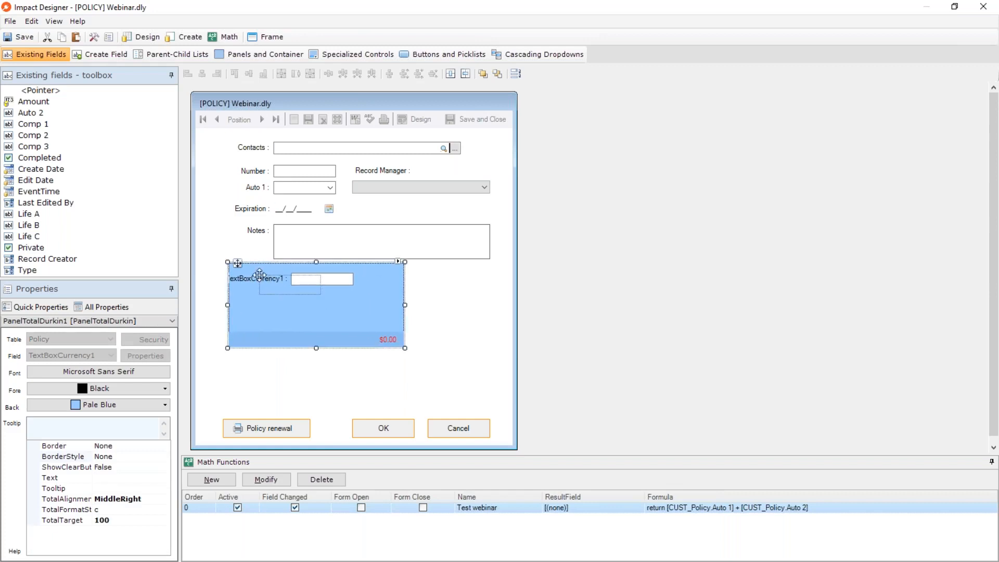
{"action": "left_click", "coordinate": [305, 275]}
{"action": "left_click_drag", "start_coordinate": [305, 275], "coordinate": [325, 275]}
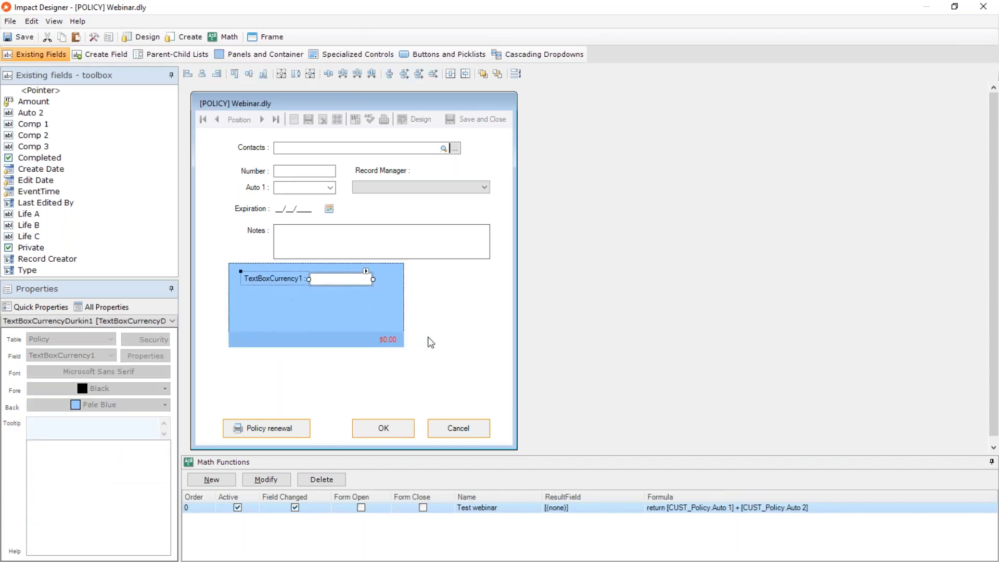
{"action": "left_click", "coordinate": [389, 345]}
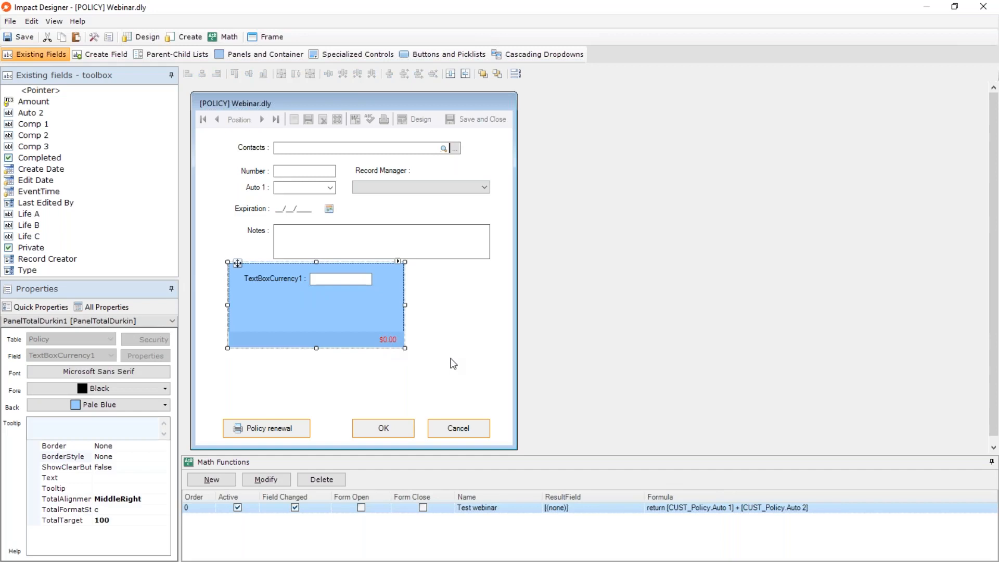
{"action": "left_click_drag", "start_coordinate": [234, 263], "coordinate": [271, 277]}
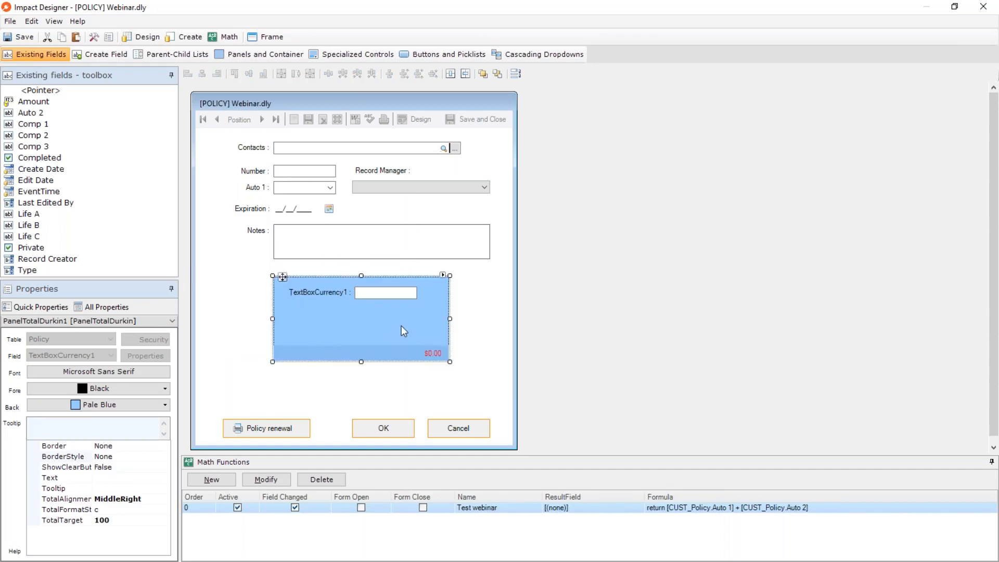
Delete the total footer panel with its currency field from the form and confirm the removal.
{"action": "key", "text": "Delete"}
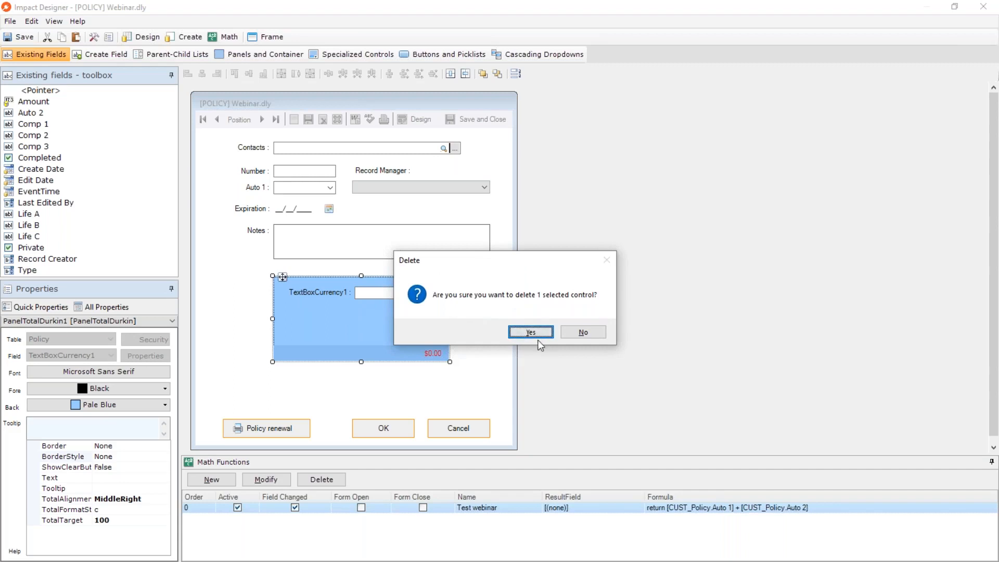
{"action": "left_click", "coordinate": [535, 334]}
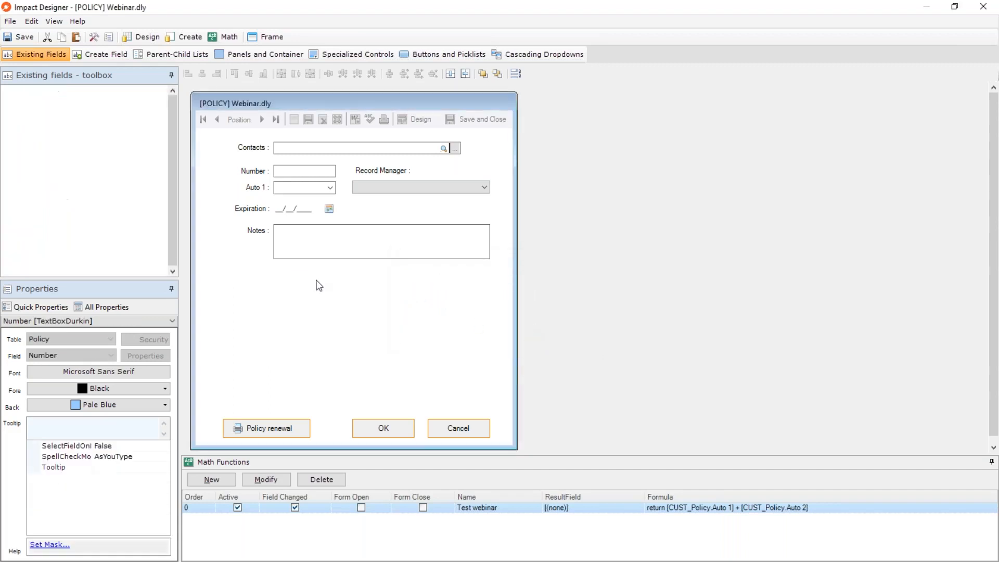
{"action": "left_click", "coordinate": [280, 55]}
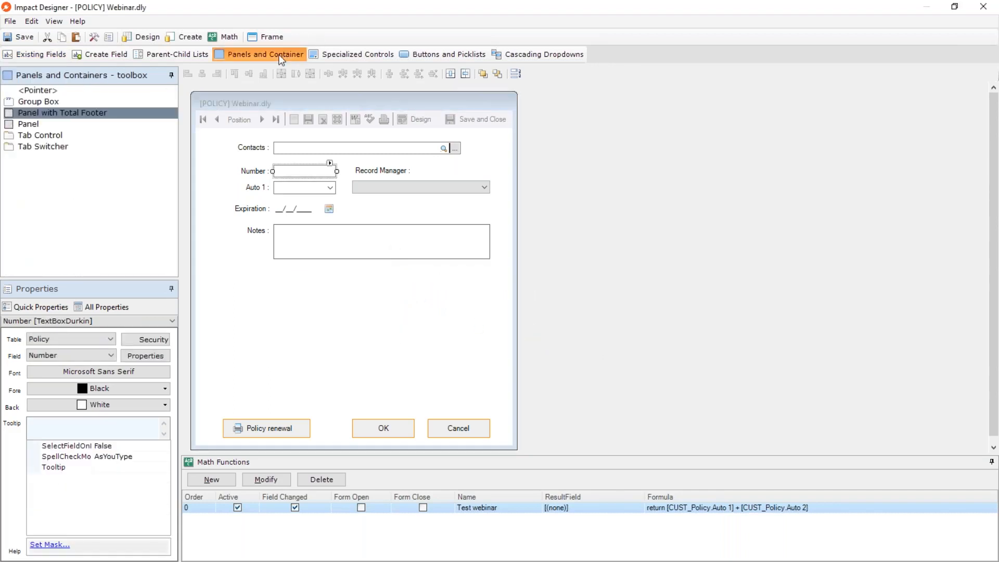
{"action": "left_click", "coordinate": [343, 55]}
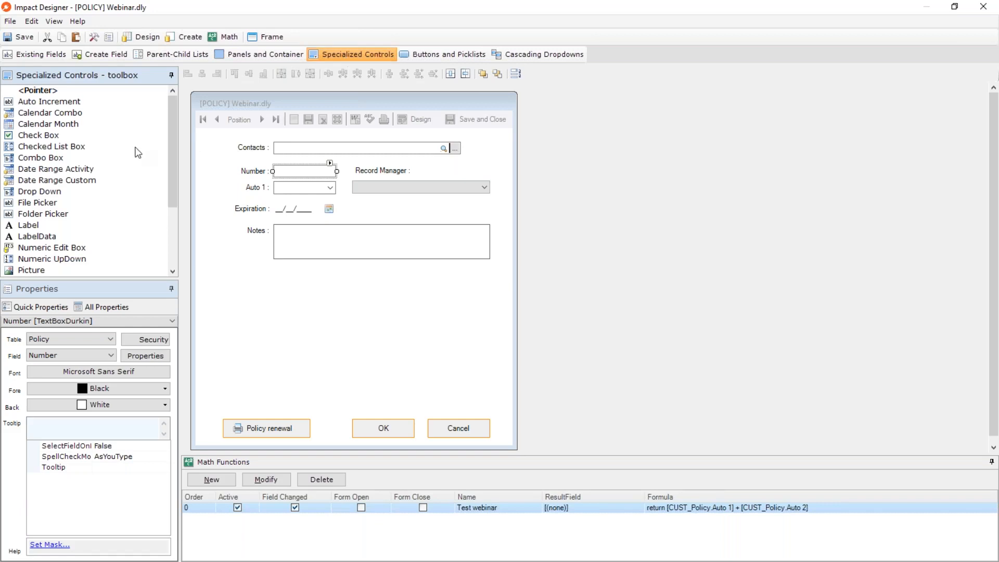
{"action": "left_click", "coordinate": [55, 205]}
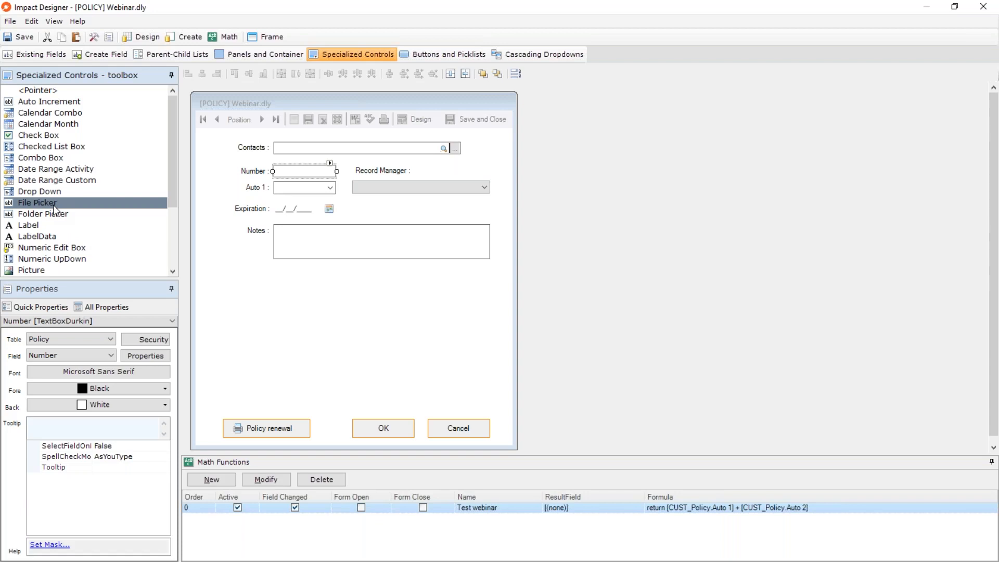
Add the existing Comp 1 field to the form below Notes.
{"action": "left_click", "coordinate": [49, 52]}
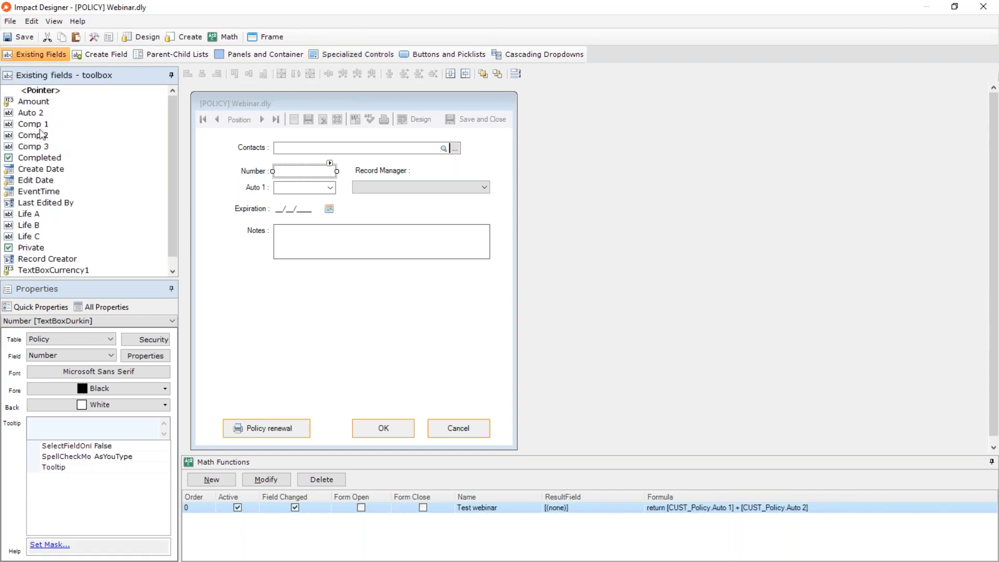
{"action": "left_click", "coordinate": [40, 123]}
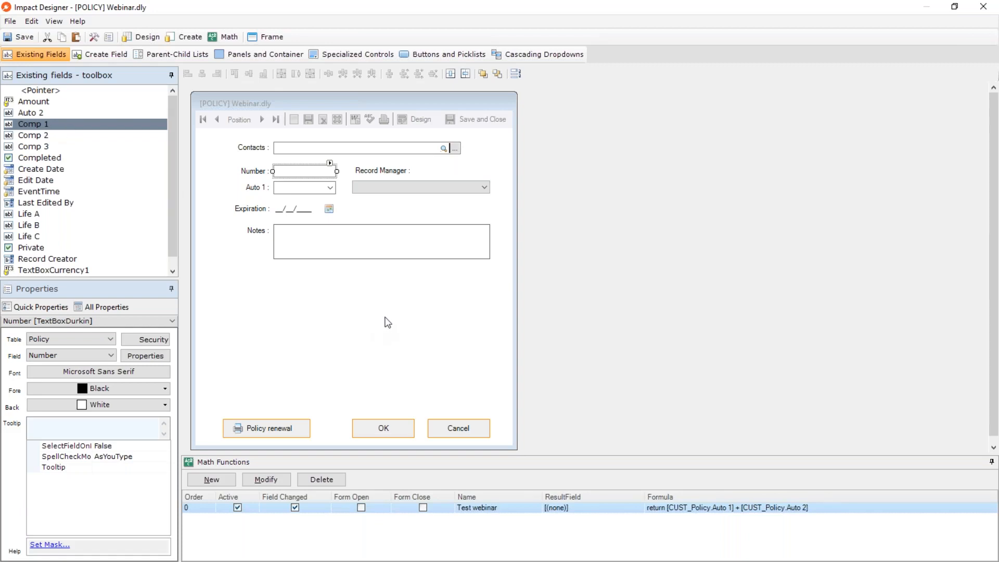
{"action": "left_click_drag", "start_coordinate": [32, 125], "coordinate": [278, 289]}
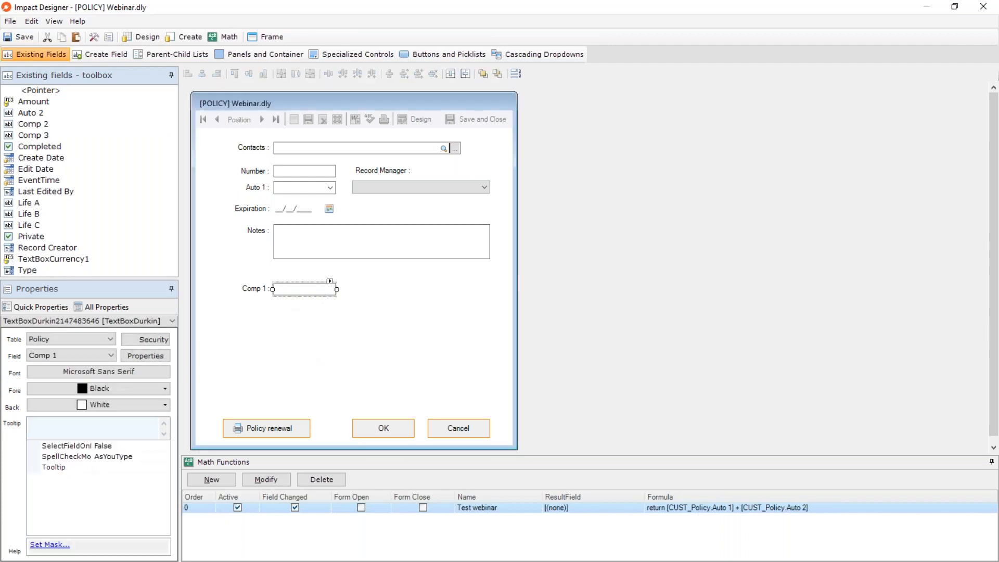
Delete the Comp 1 field together with its label from the form and confirm the removal.
{"action": "left_click", "coordinate": [311, 329]}
{"action": "left_click", "coordinate": [284, 288]}
{"action": "left_click_drag", "start_coordinate": [343, 319], "coordinate": [262, 288]}
{"action": "key", "text": "Delete"}
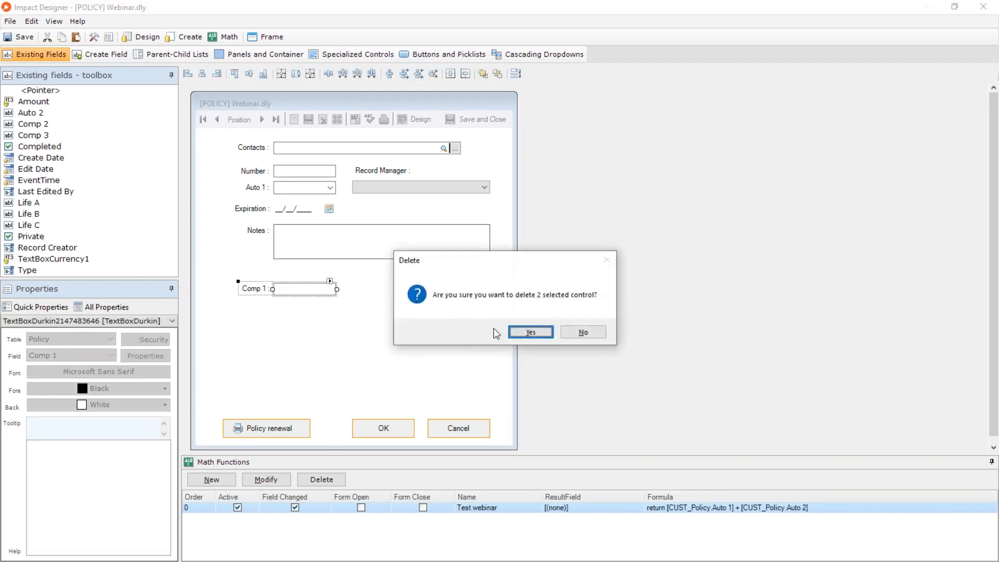
{"action": "left_click", "coordinate": [529, 330]}
Add a File Picker control below Notes and link it to the Policy field Comp 1.
{"action": "left_click", "coordinate": [348, 55]}
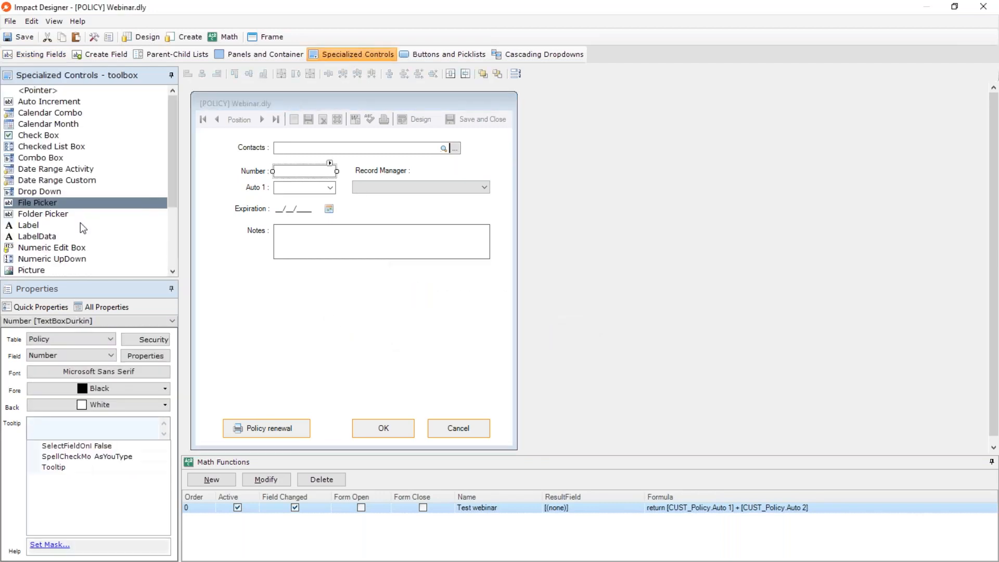
{"action": "left_click_drag", "start_coordinate": [33, 209], "coordinate": [282, 292]}
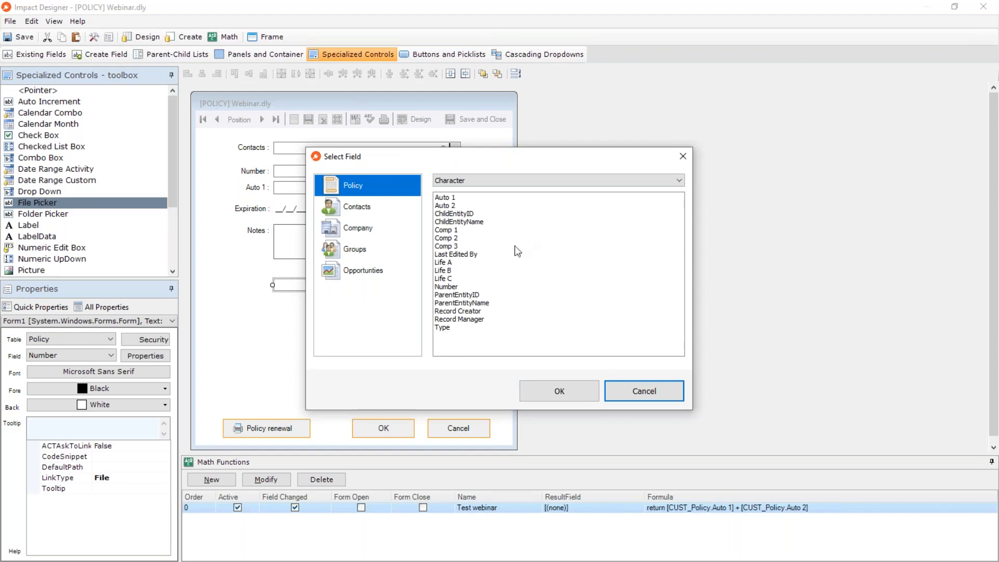
{"action": "left_click", "coordinate": [445, 230]}
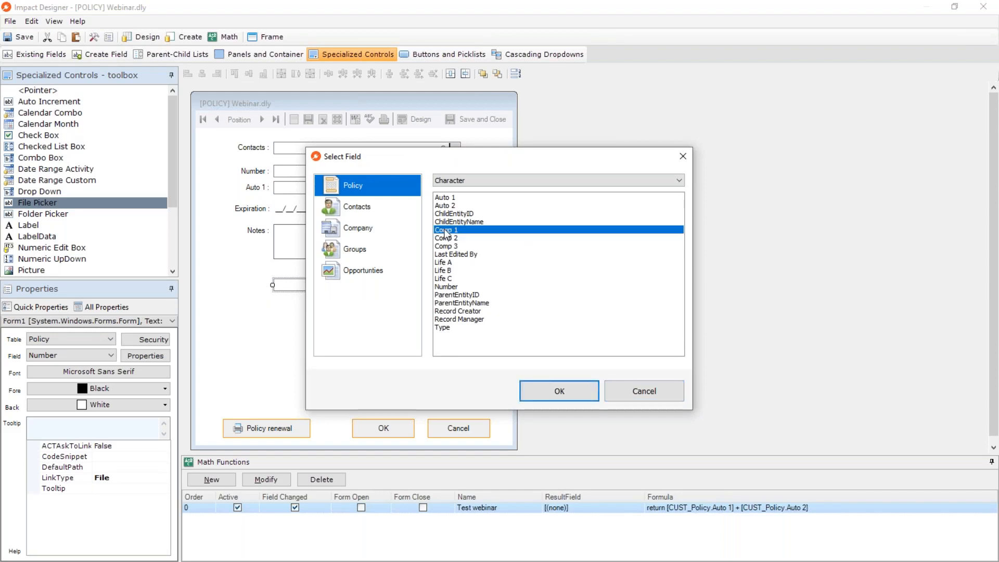
{"action": "left_click", "coordinate": [560, 390]}
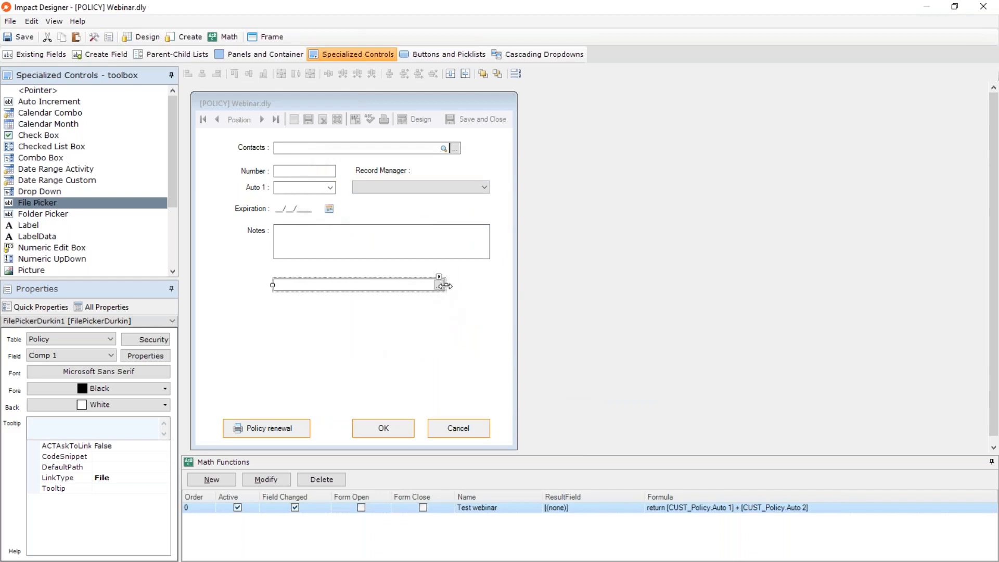
Widen the file picker to match the Notes box's right edge and close the designer.
{"action": "left_click_drag", "start_coordinate": [445, 286], "coordinate": [490, 286]}
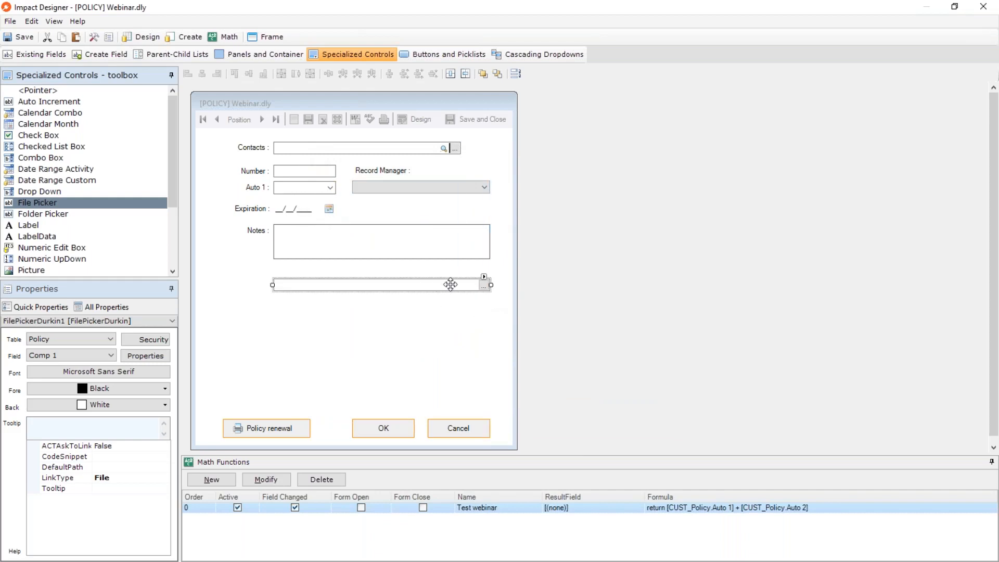
{"action": "left_click", "coordinate": [425, 334]}
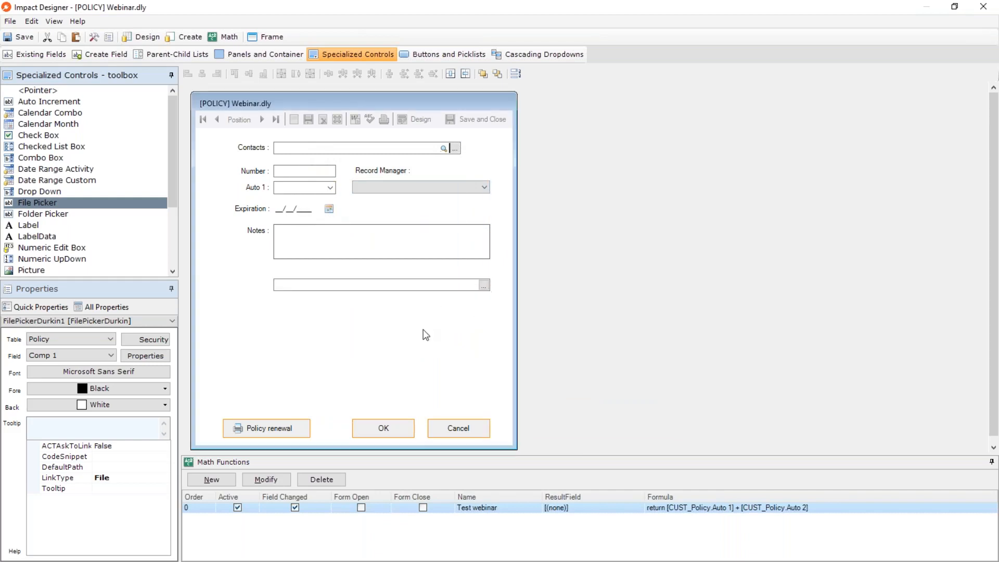
{"action": "left_click", "coordinate": [989, 5]}
Try entering "sdfgfdg dfgdfg" as free text in the policy's file picker field and clear the field.
{"action": "left_click", "coordinate": [451, 326]}
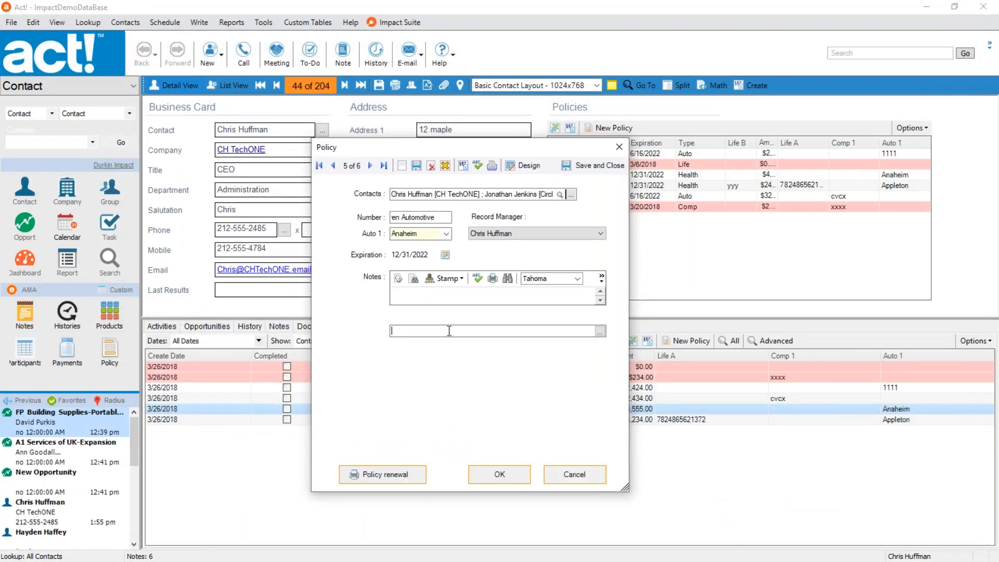
{"action": "type", "text": "sdfgfdg dfgdfg"}
{"action": "left_click_drag", "start_coordinate": [449, 331], "coordinate": [368, 330]}
{"action": "key", "text": "BackSpace"}
Link Getting started.pdf from the Google Drive My Drive folder in the policy's file picker field.
{"action": "left_click", "coordinate": [599, 331]}
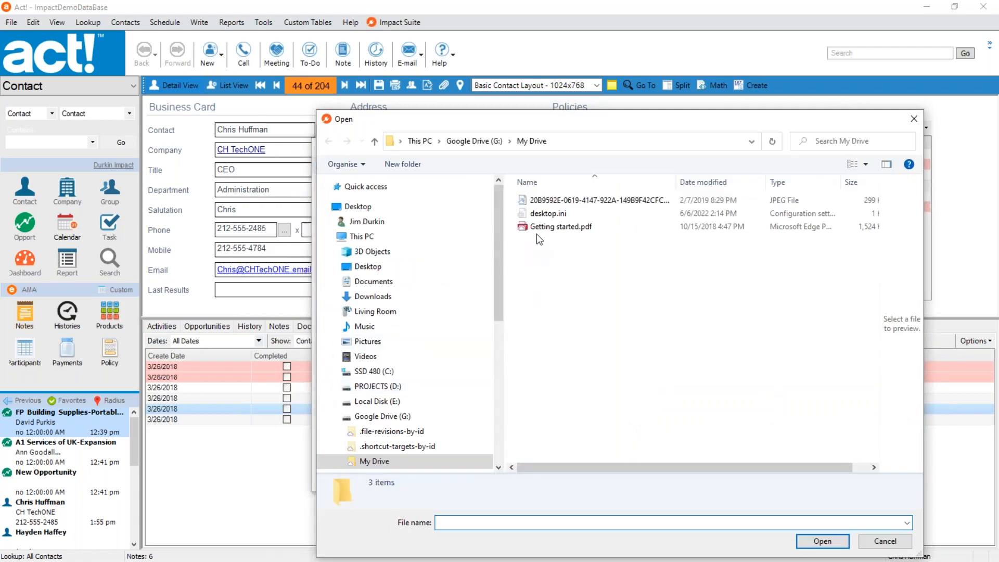
{"action": "left_click", "coordinate": [538, 228]}
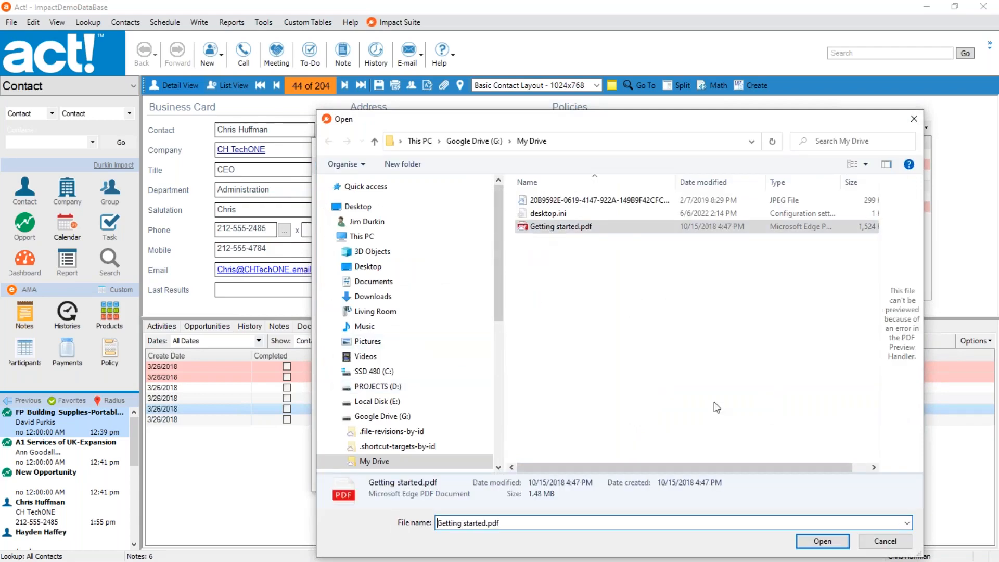
{"action": "left_click", "coordinate": [822, 542]}
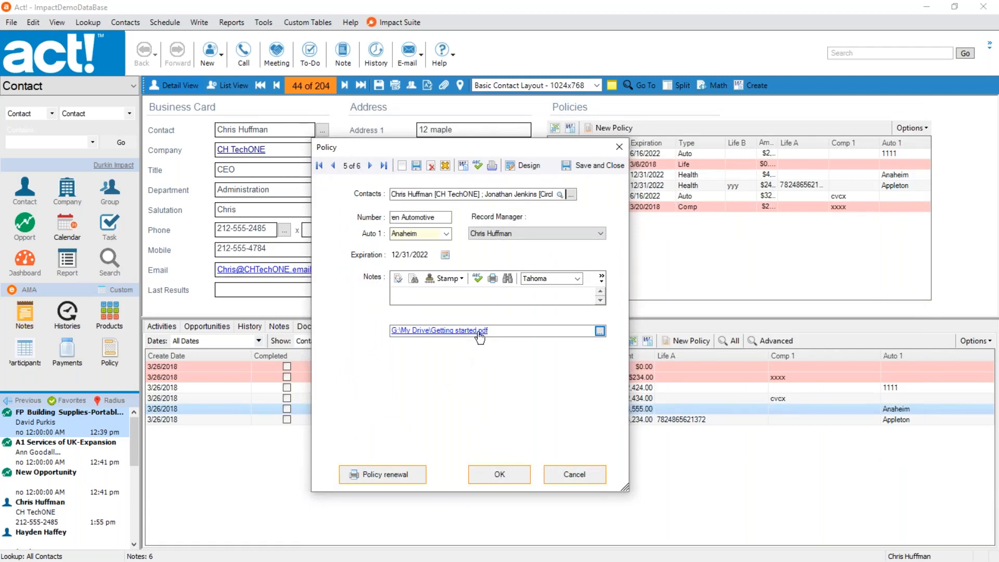
Open the linked Getting started.pdf from the policy record, look over its page, and close the viewer.
{"action": "left_click", "coordinate": [444, 331]}
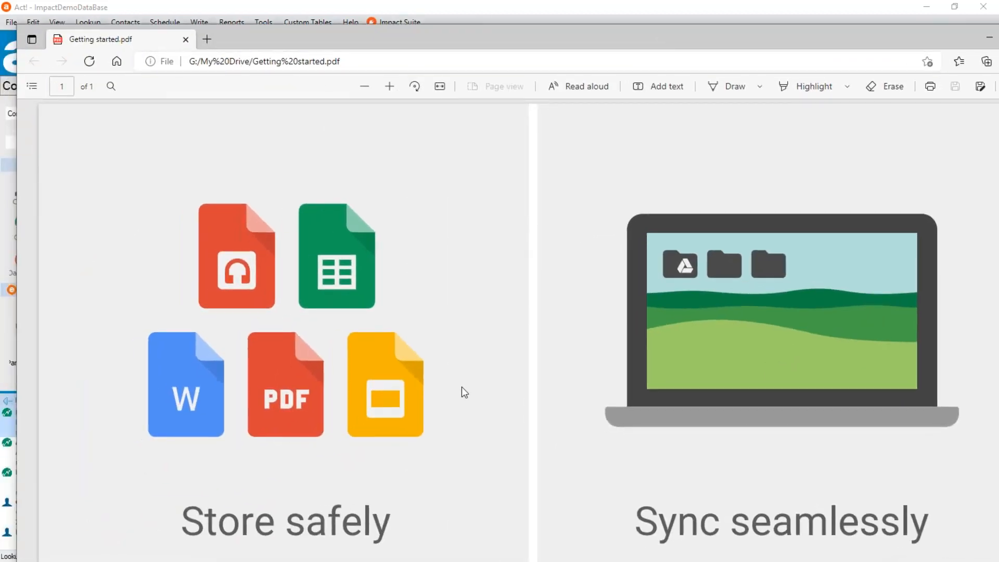
{"action": "scroll", "coordinate": [481, 408], "scroll_direction": "down", "scroll_amount": 15}
{"action": "scroll", "coordinate": [575, 414], "scroll_direction": "up", "scroll_amount": 15}
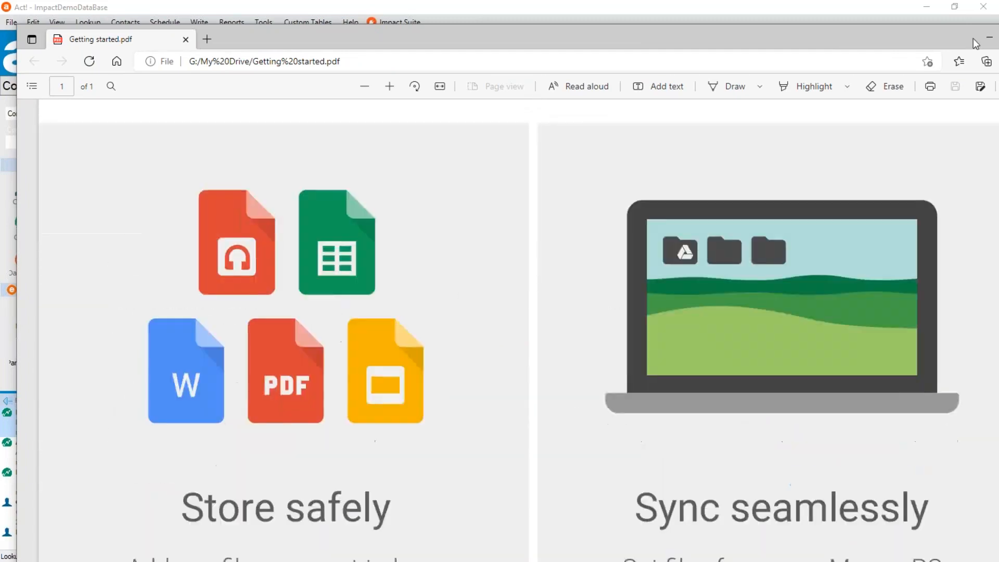
{"action": "double_click", "coordinate": [950, 36]}
{"action": "left_click", "coordinate": [937, 74]}
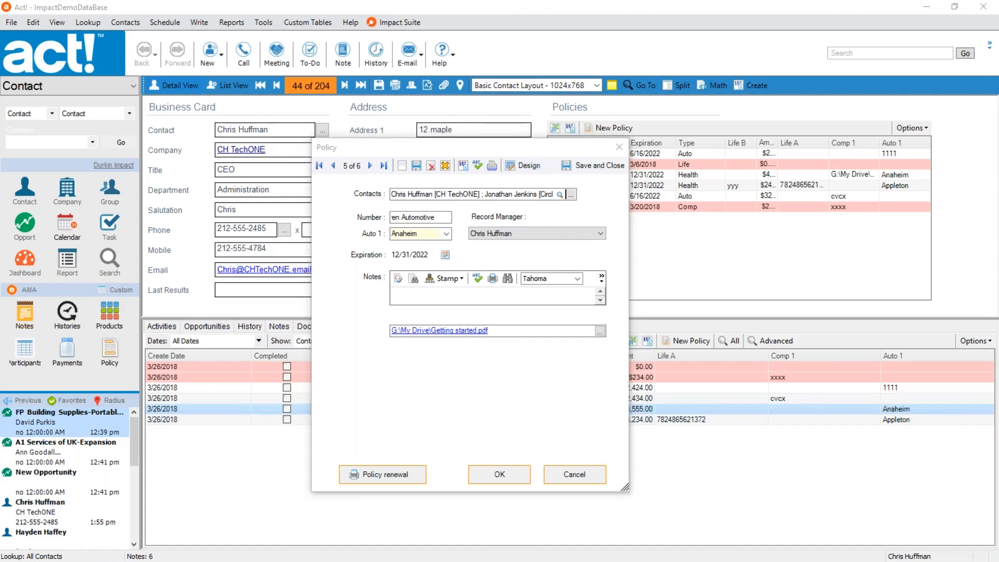
Bring the Policy form's designer window onto the screen and maximize it.
{"action": "left_click_drag", "start_coordinate": [0, 302], "coordinate": [489, 40]}
{"action": "double_click", "coordinate": [489, 40]}
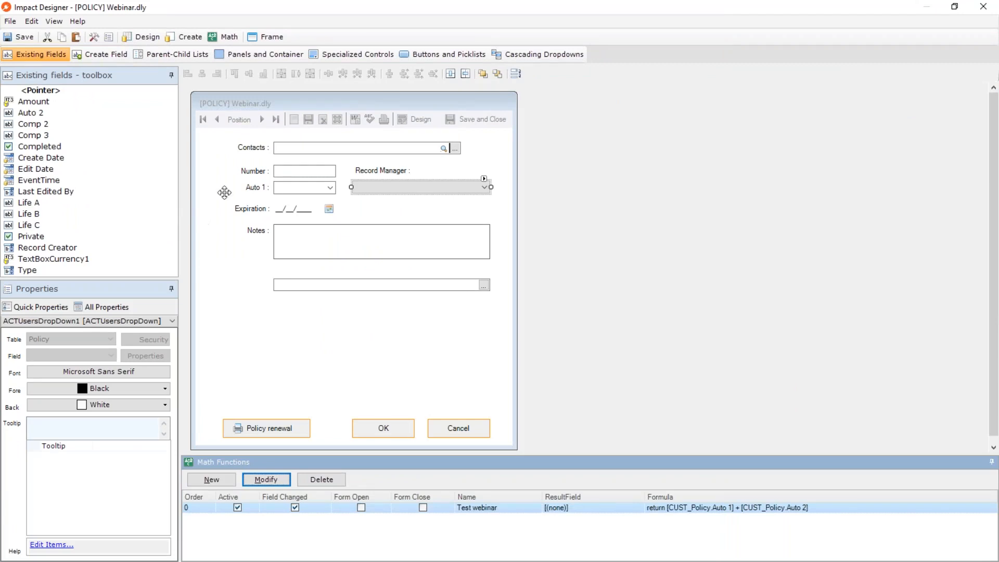
Add a Folder Picker control bound to the Policy field Comp 2 below the file picker on the form.
{"action": "left_click", "coordinate": [351, 52]}
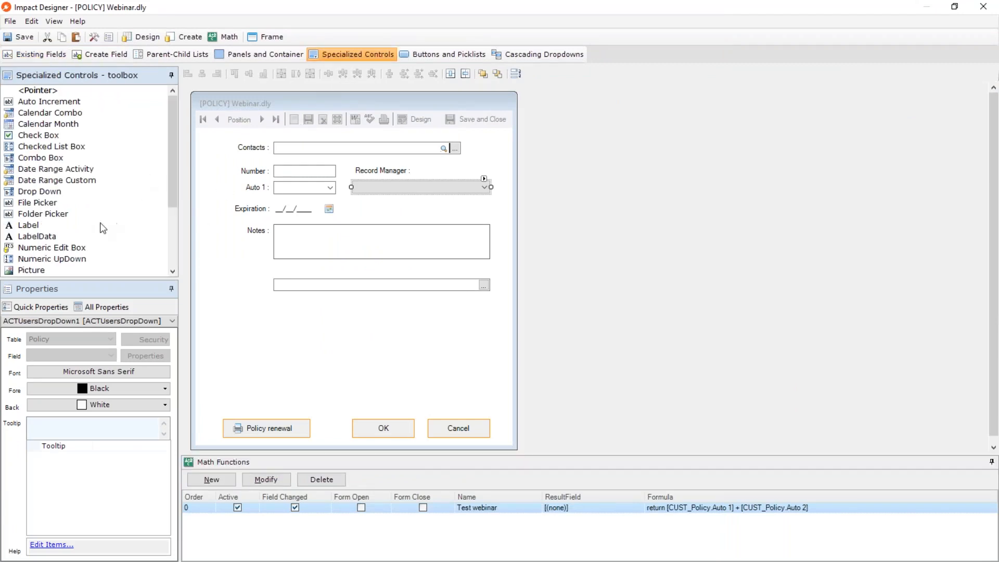
{"action": "left_click", "coordinate": [47, 214]}
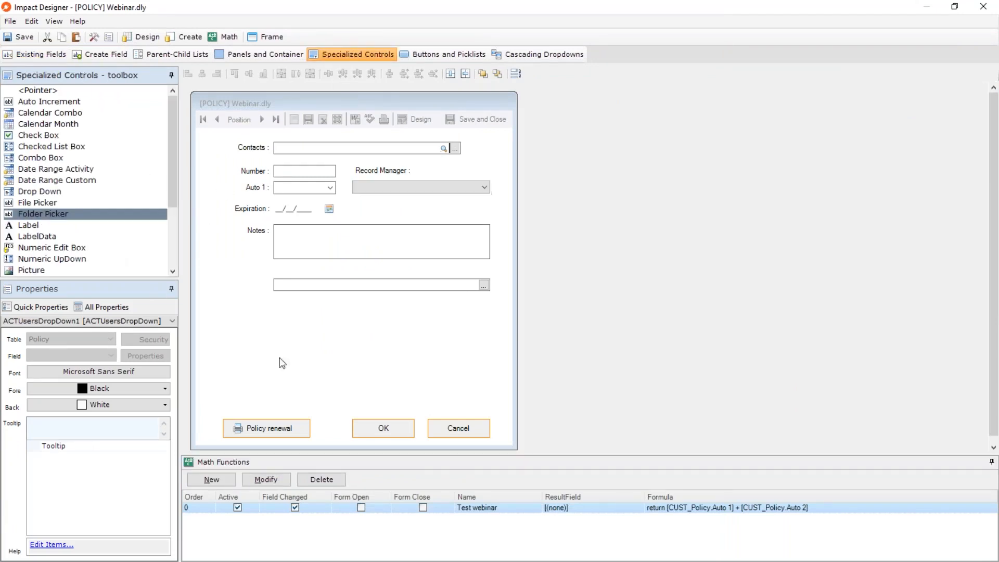
{"action": "left_click", "coordinate": [280, 308]}
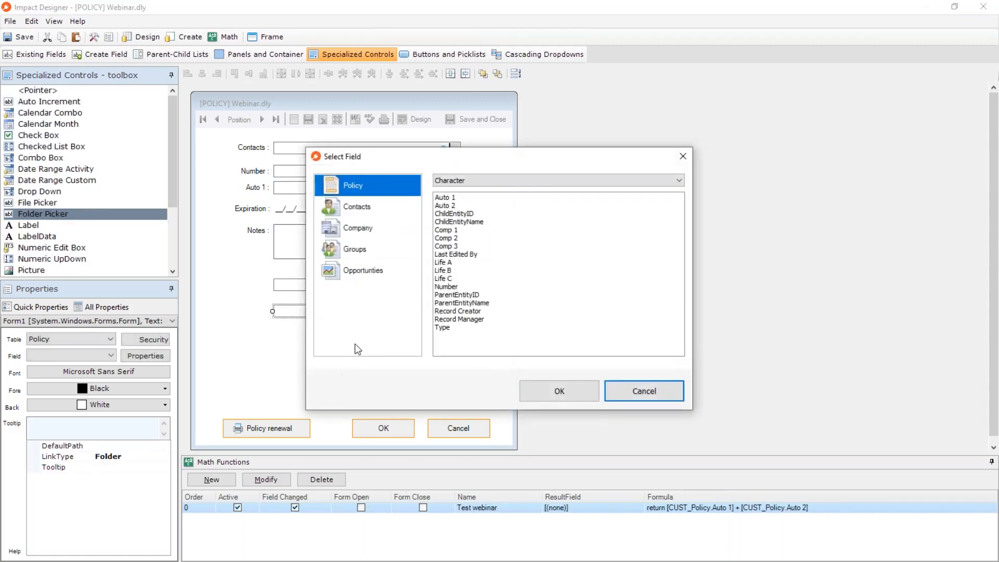
{"action": "left_click", "coordinate": [458, 240]}
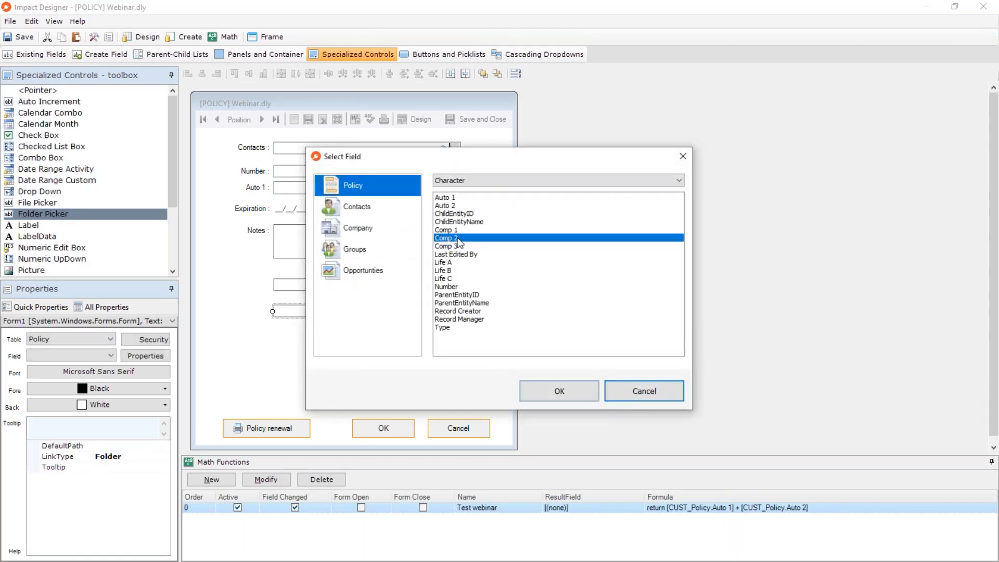
{"action": "left_click", "coordinate": [558, 389]}
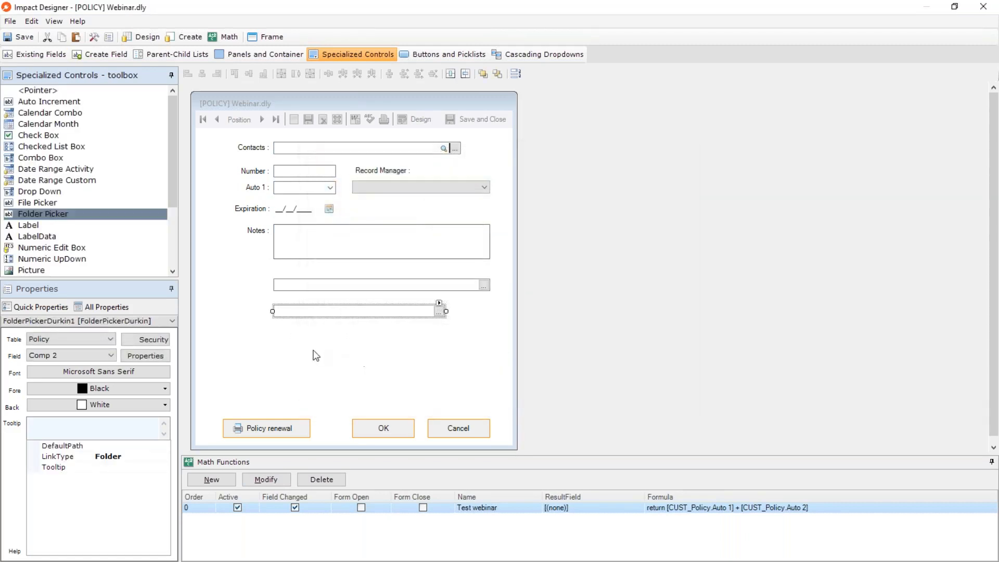
Widen the new folder picker so its right edge lines up with the file picker above it.
{"action": "left_click", "coordinate": [294, 371]}
{"action": "left_click", "coordinate": [439, 309]}
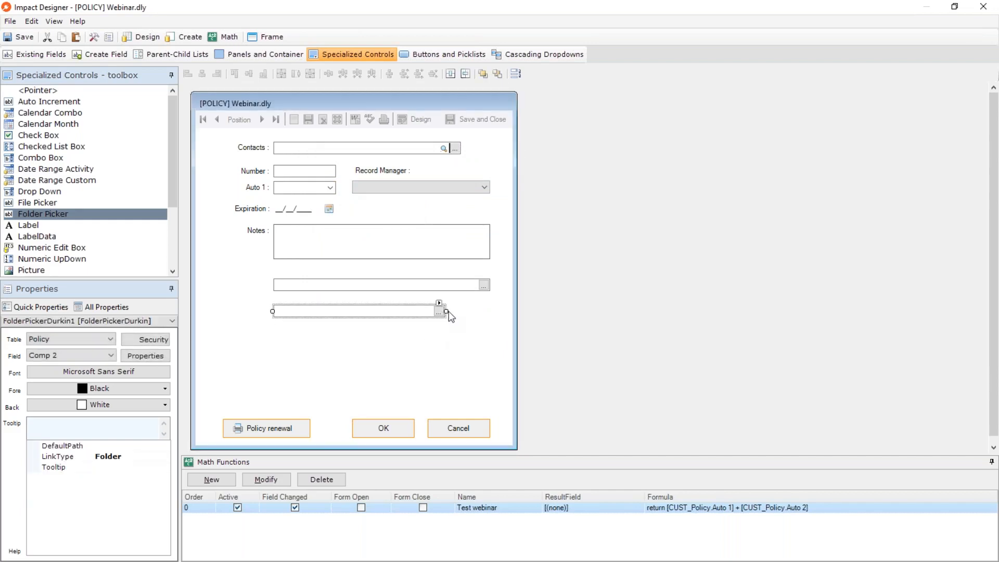
{"action": "left_click", "coordinate": [451, 320]}
{"action": "left_click_drag", "start_coordinate": [447, 311], "coordinate": [493, 311]}
Look over the folder picker's LinkType options, leave it on Folder, and close the form designer.
{"action": "left_click", "coordinate": [158, 457]}
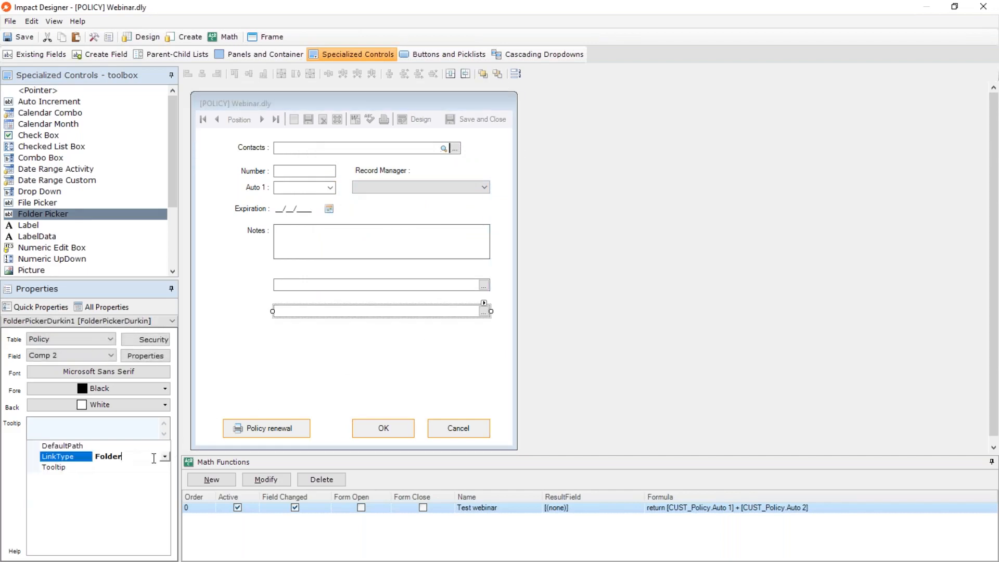
{"action": "left_click", "coordinate": [165, 457]}
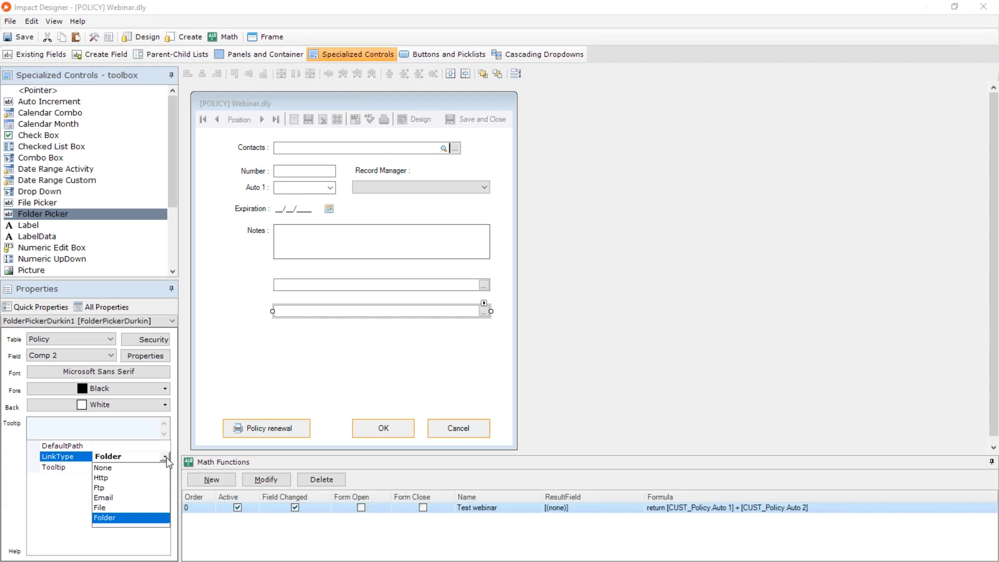
{"action": "left_click", "coordinate": [272, 350]}
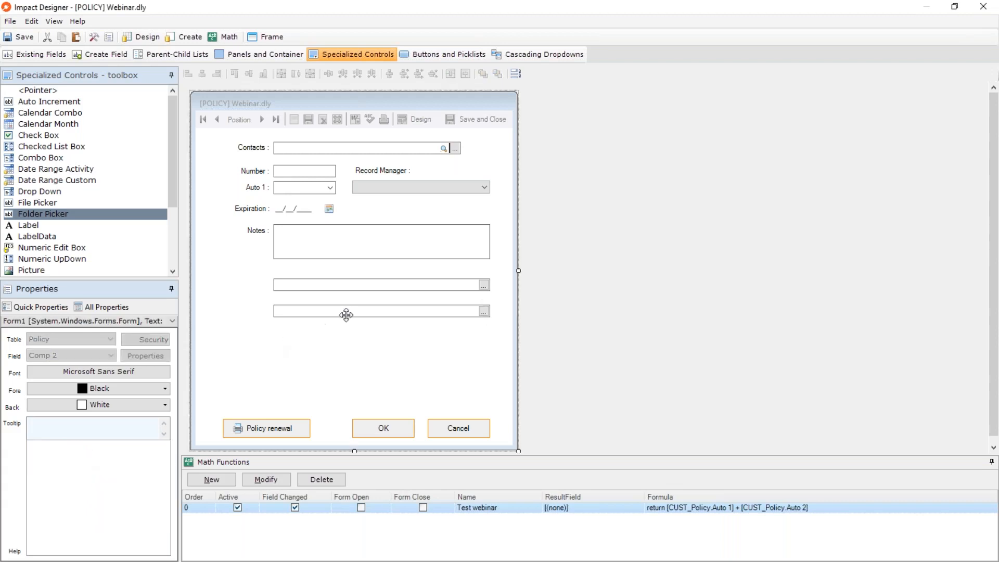
{"action": "left_click", "coordinate": [984, 6]}
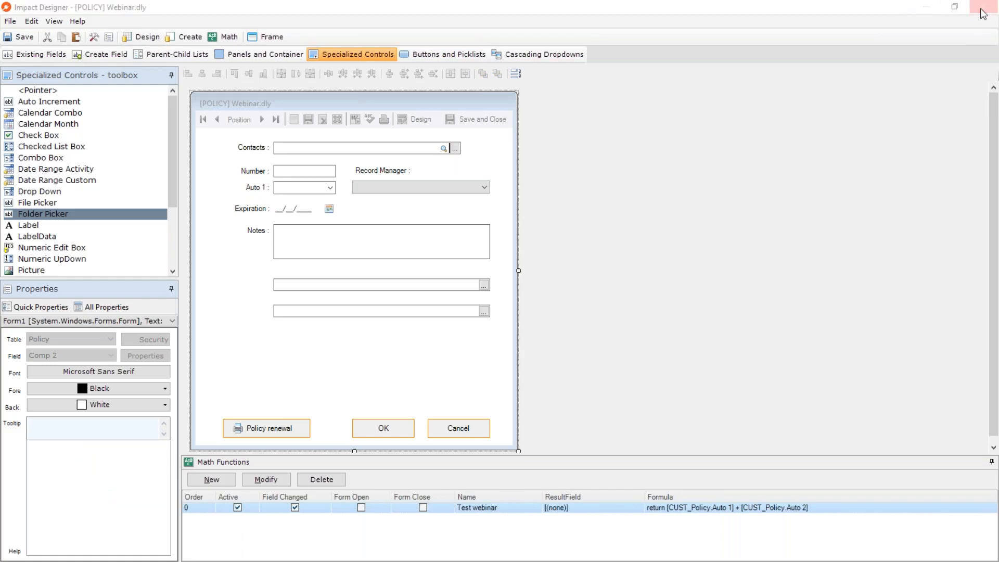
Try entering "cv agdf" as free text in the policy's folder picker field and clear the field.
{"action": "left_click", "coordinate": [458, 327]}
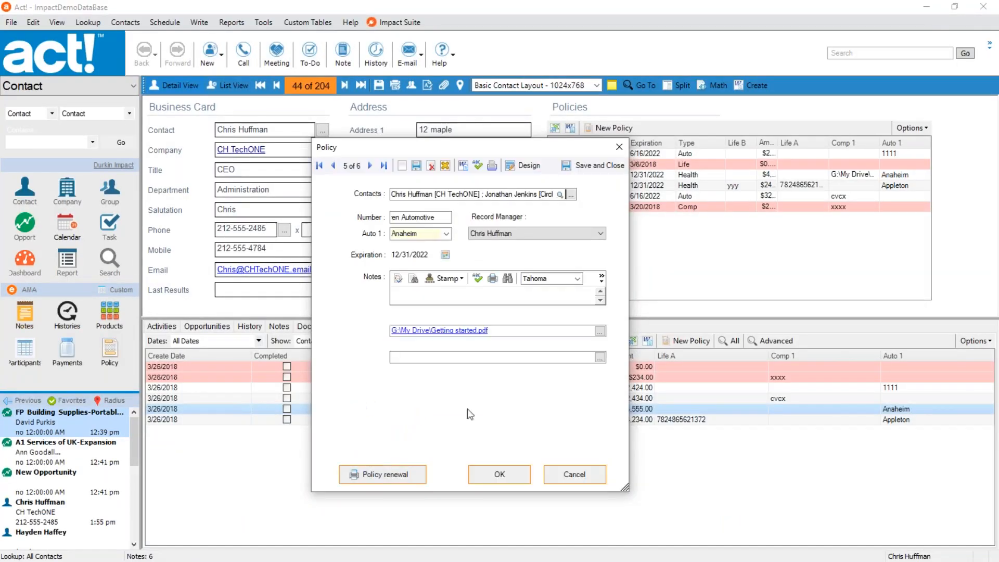
{"action": "type", "text": "cv agdf"}
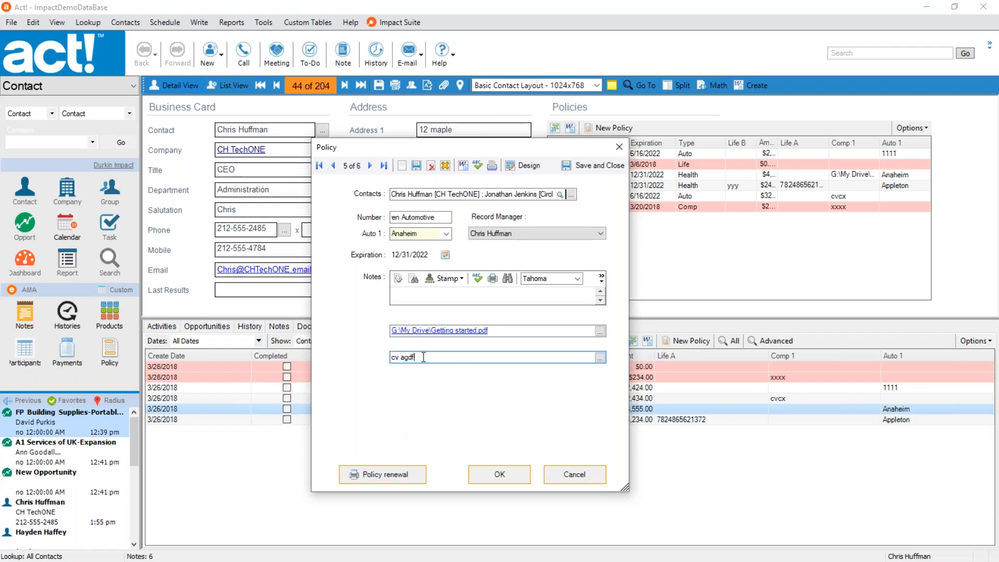
{"action": "left_click_drag", "start_coordinate": [424, 357], "coordinate": [382, 352]}
{"action": "key", "text": "BackSpace"}
Link the Desktop folder 11.0.0.xImpact in the policy's folder picker field, and open the linked folder to check its contents.
{"action": "left_click", "coordinate": [600, 357]}
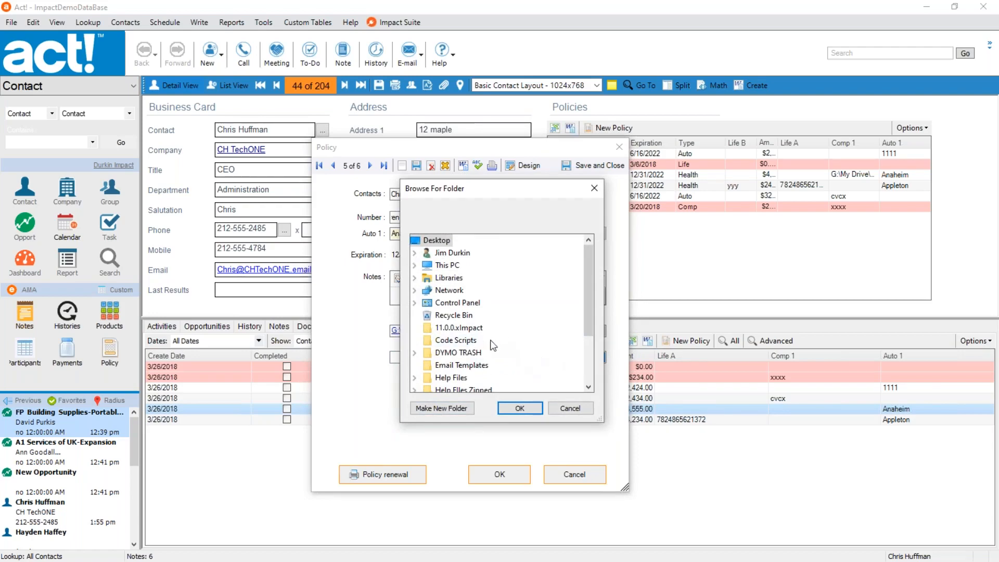
{"action": "left_click", "coordinate": [456, 329]}
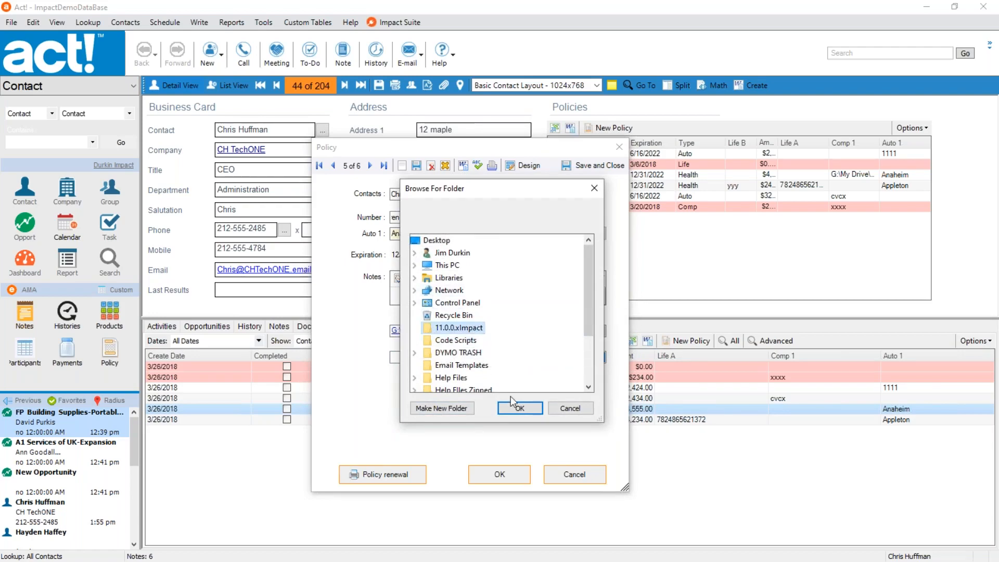
{"action": "left_click", "coordinate": [520, 408]}
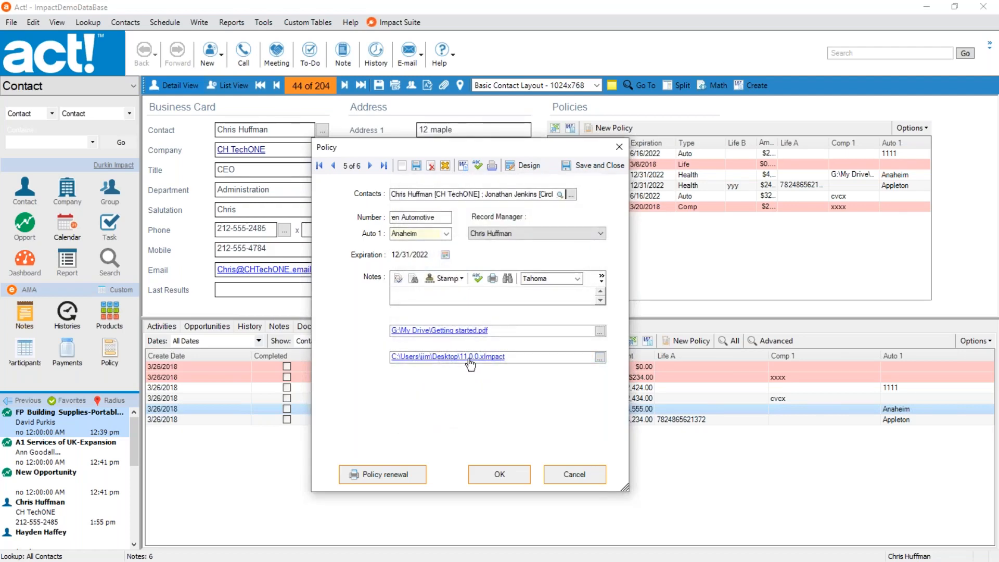
{"action": "left_click", "coordinate": [471, 358]}
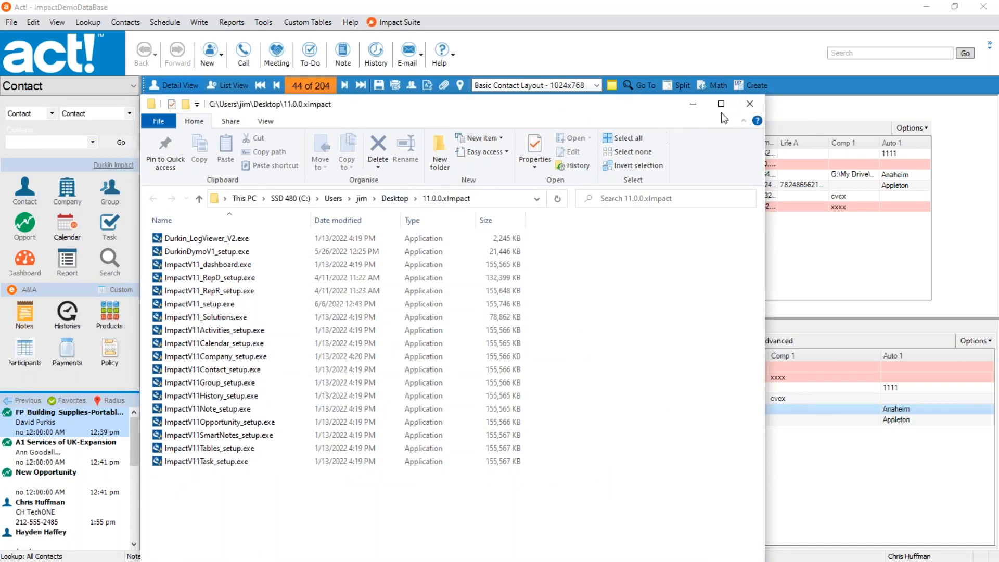
{"action": "left_click", "coordinate": [750, 104]}
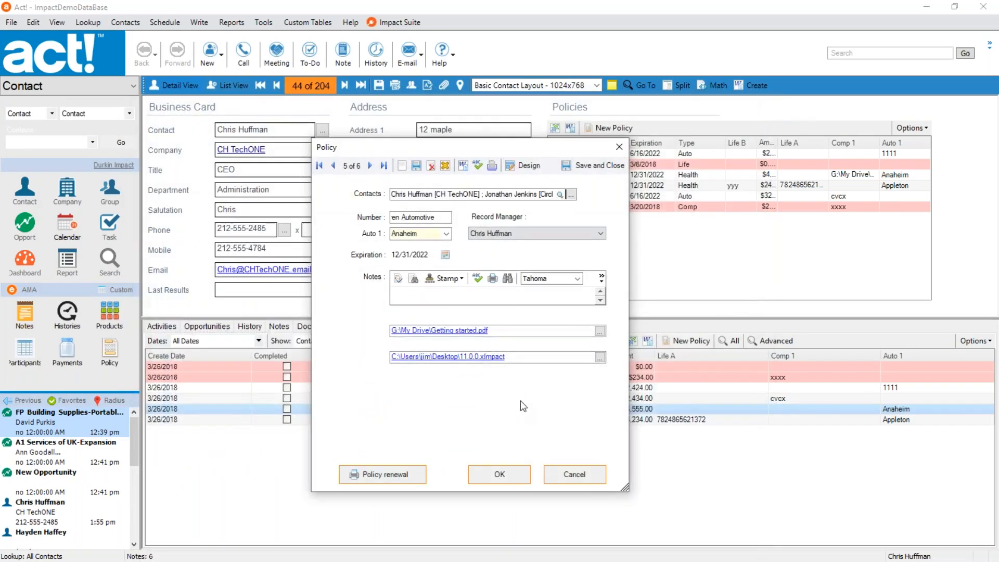
Reopen the Policy form in the designer, maximize its window, and show the specialized controls.
{"action": "left_click", "coordinate": [528, 166]}
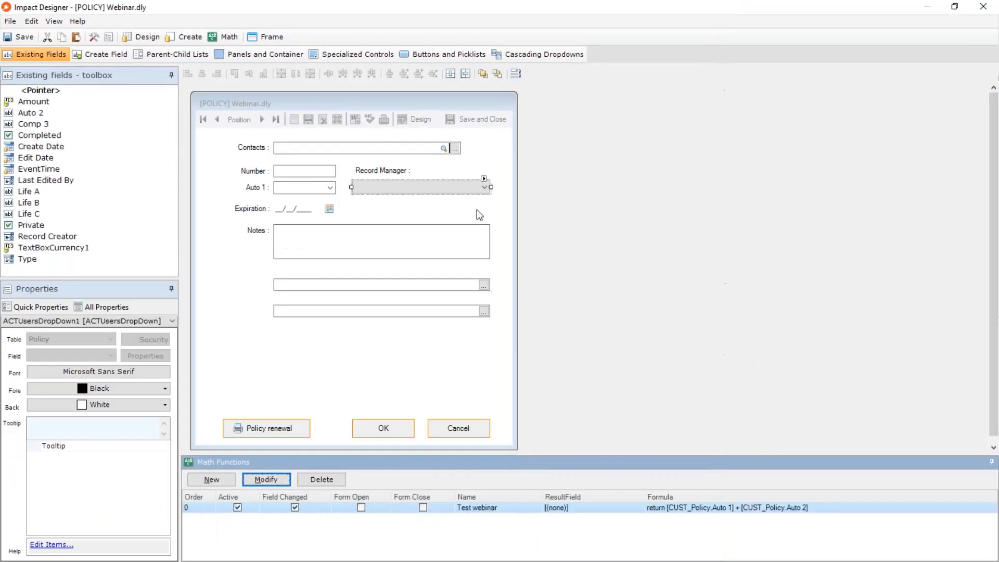
{"action": "left_click", "coordinate": [380, 368]}
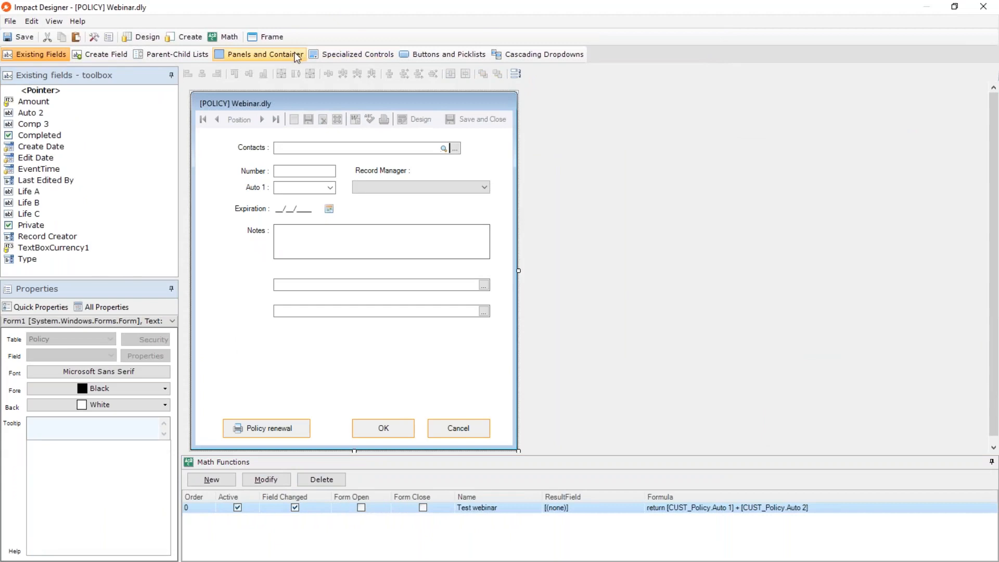
{"action": "left_click", "coordinate": [330, 53]}
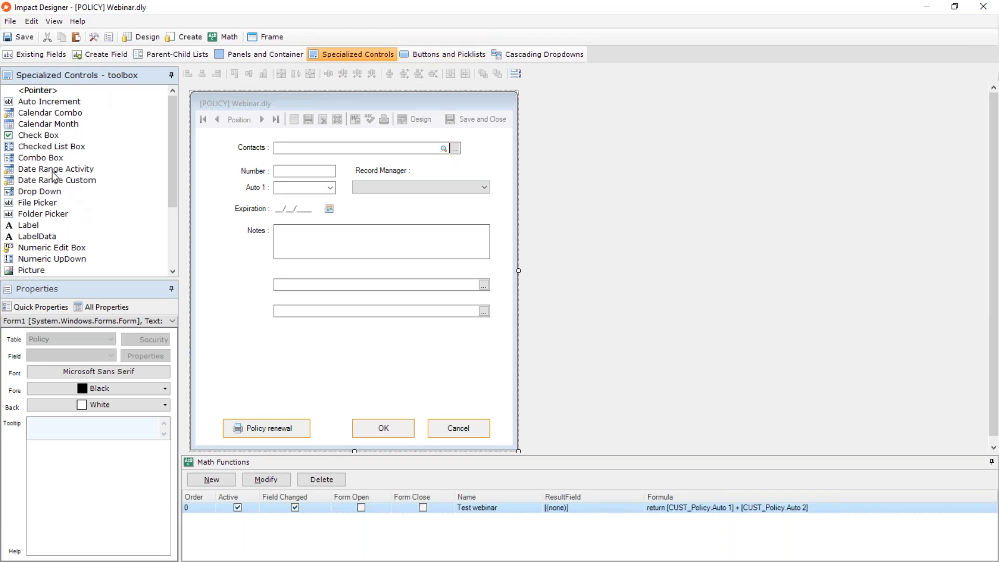
Try placing a Date Range Activity control bound to Life A below the folder picker and delete it.
{"action": "left_click_drag", "start_coordinate": [52, 174], "coordinate": [277, 354]}
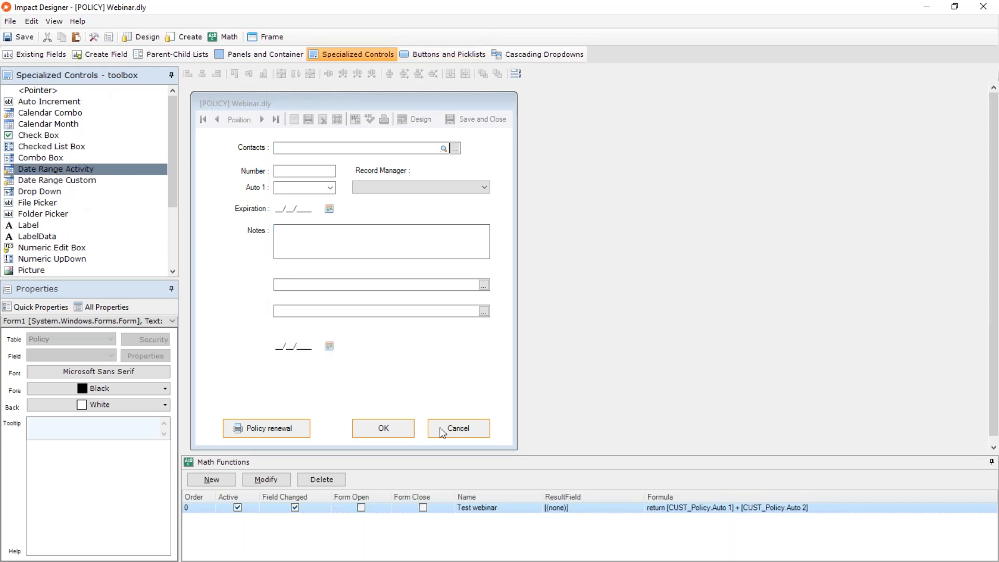
{"action": "left_click", "coordinate": [468, 262]}
{"action": "left_click", "coordinate": [560, 391]}
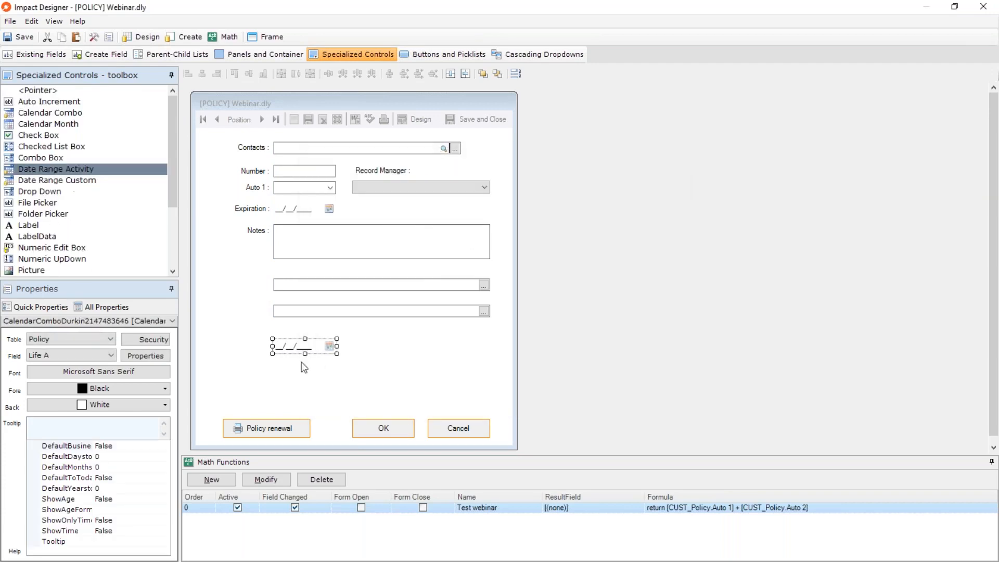
{"action": "key", "text": "Delete"}
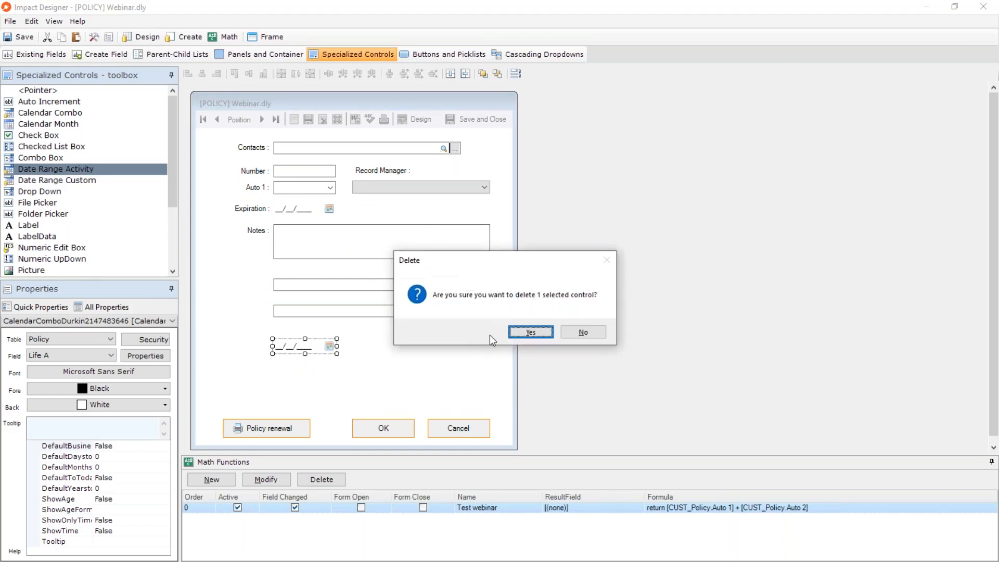
{"action": "left_click", "coordinate": [529, 330]}
{"action": "left_click", "coordinate": [347, 308]}
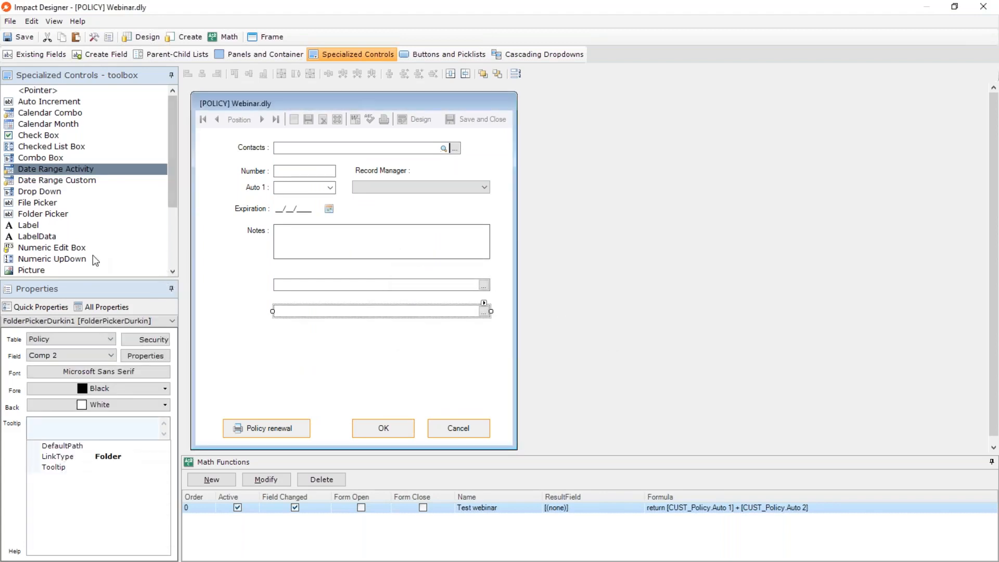
Try placing a Numeric UpDown control bound to ColorInList below the folder picker and delete it.
{"action": "left_click", "coordinate": [65, 258]}
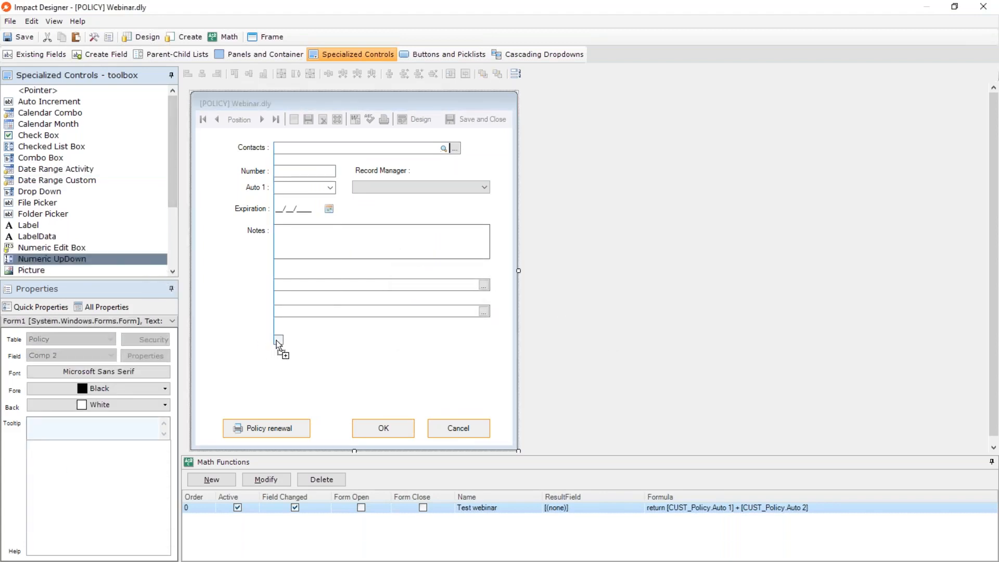
{"action": "left_click", "coordinate": [277, 340]}
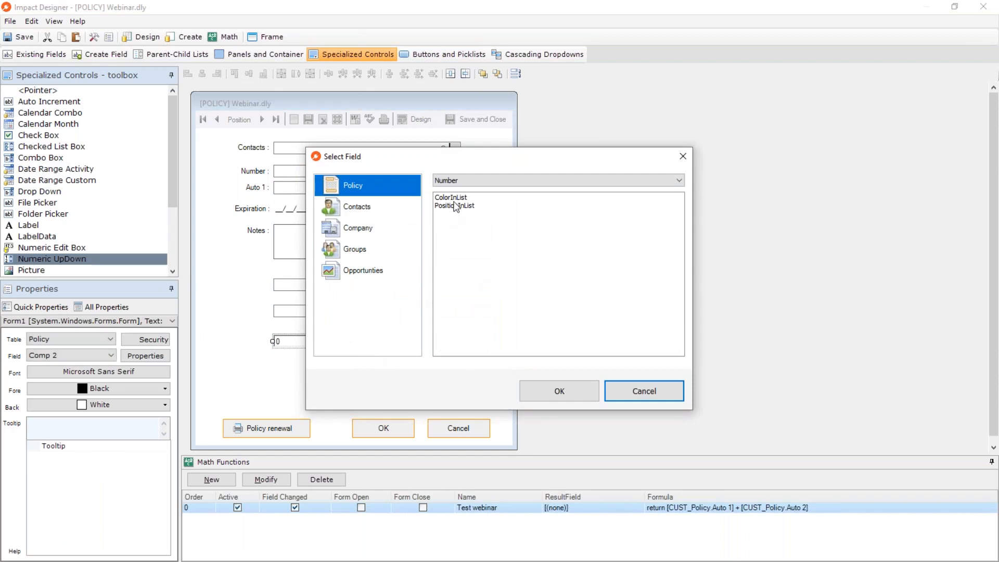
{"action": "left_click", "coordinate": [451, 199]}
{"action": "left_click", "coordinate": [569, 394]}
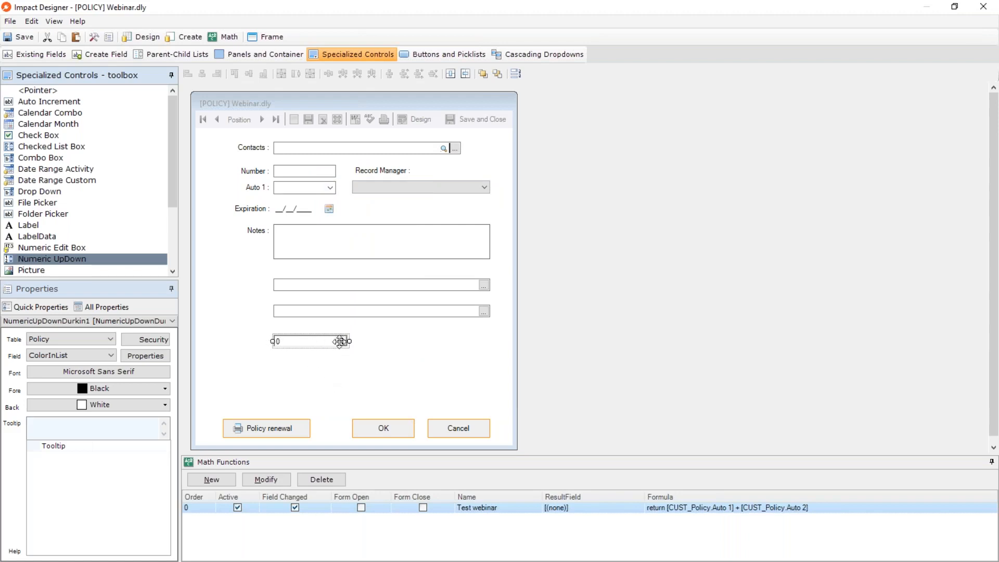
{"action": "left_click", "coordinate": [298, 341]}
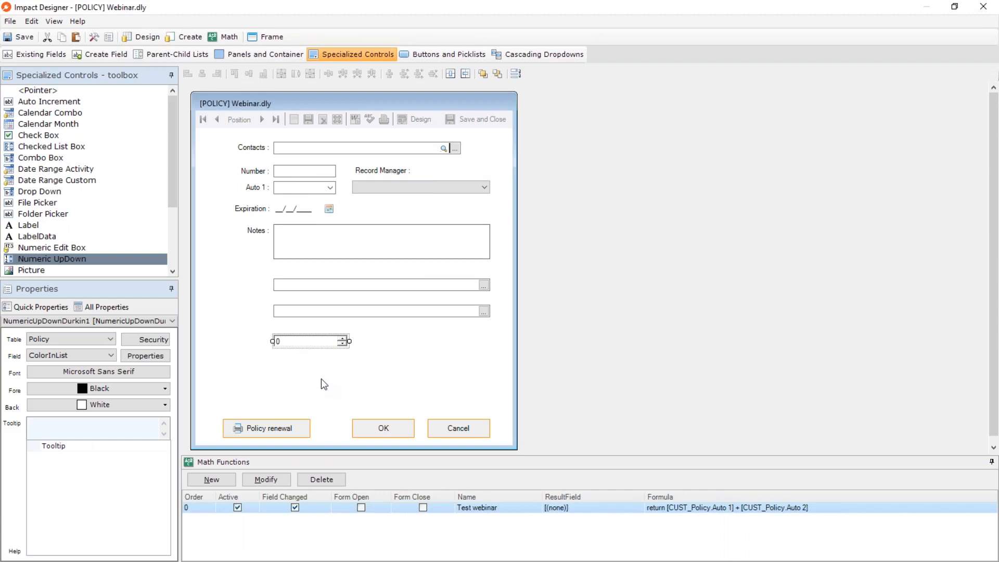
{"action": "key", "text": "Delete"}
{"action": "left_click", "coordinate": [519, 332]}
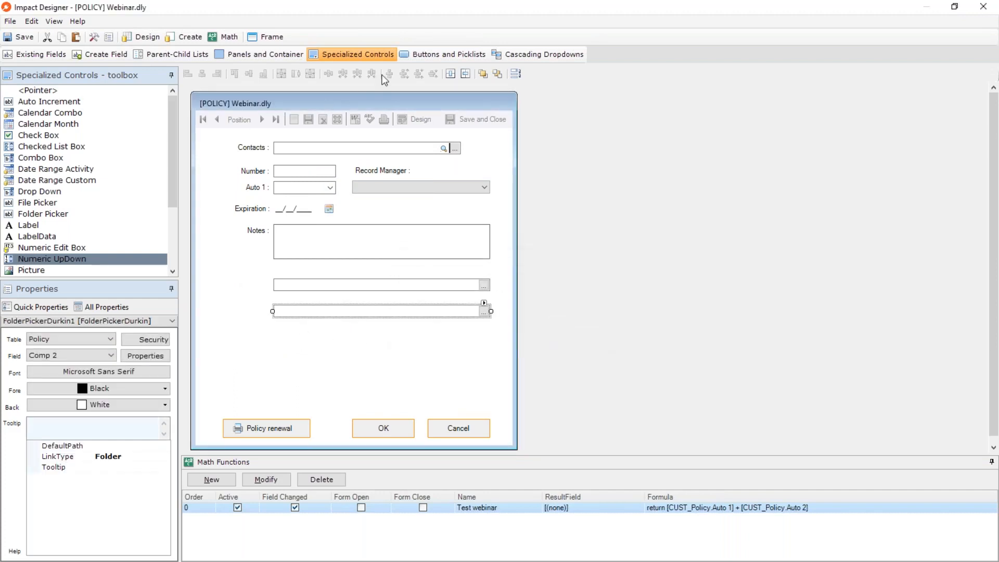
Delete the Policy renewal button from the form.
{"action": "left_click", "coordinate": [423, 54]}
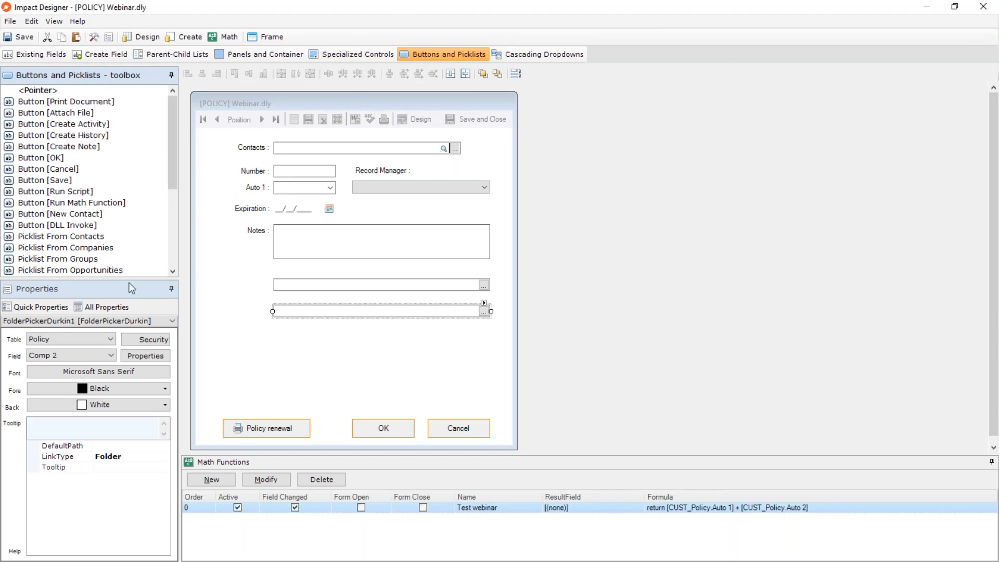
{"action": "left_click", "coordinate": [268, 428]}
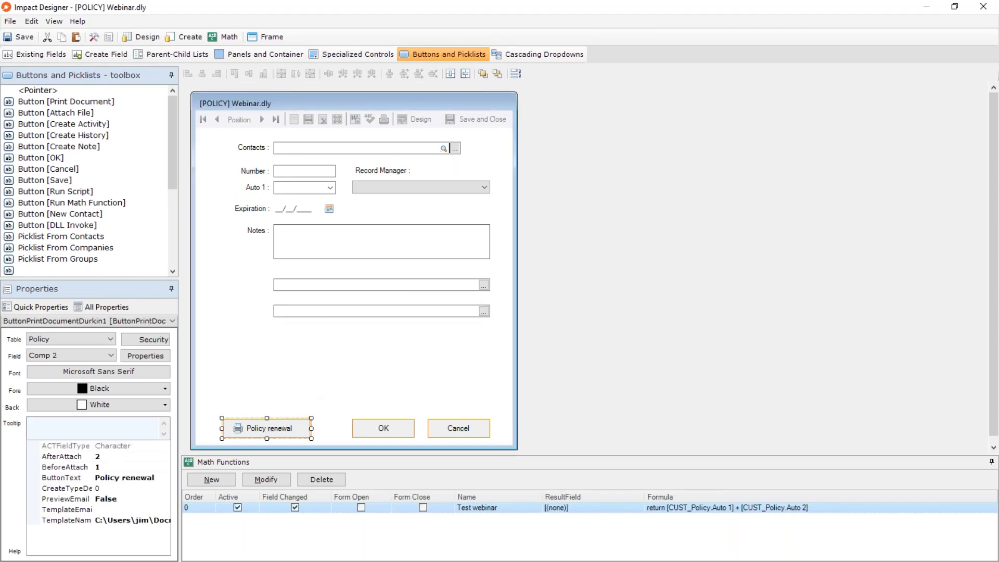
{"action": "key", "text": "Delete"}
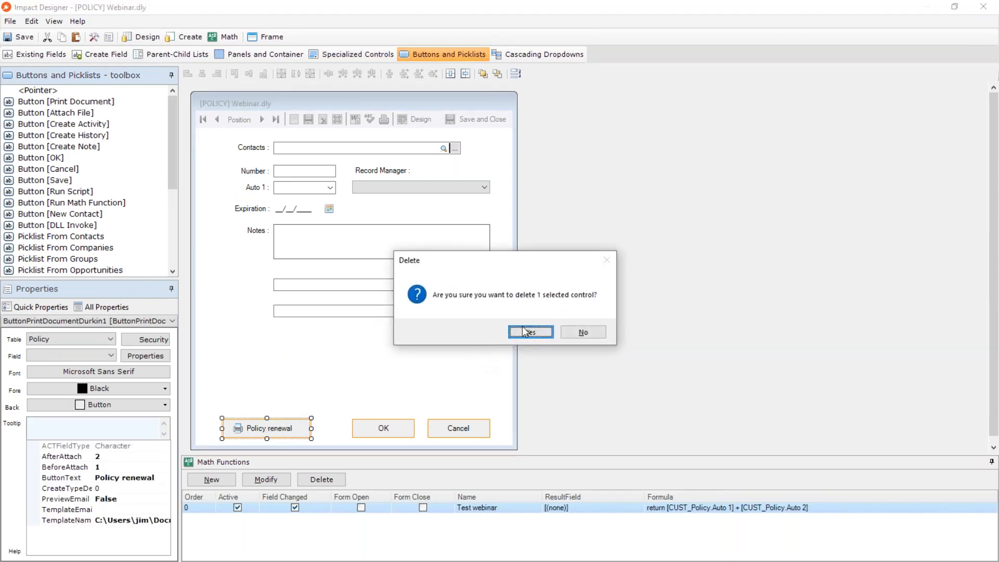
{"action": "left_click", "coordinate": [525, 331]}
Examine the form's OK and Cancel buttons and the available button types, including OK, Cancel and Create History.
{"action": "left_click", "coordinate": [382, 427]}
{"action": "left_click", "coordinate": [458, 427]}
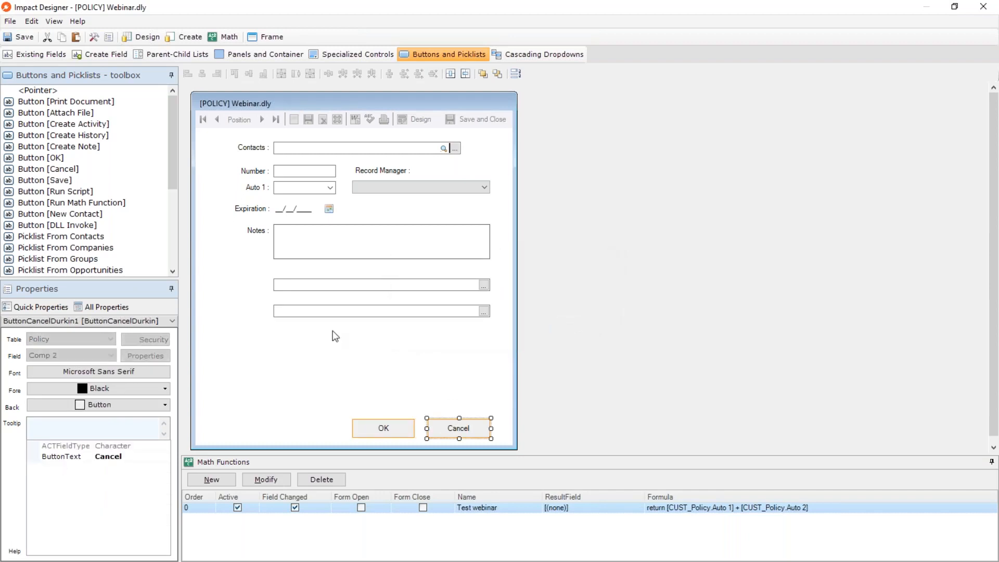
{"action": "left_click", "coordinate": [49, 157]}
{"action": "left_click", "coordinate": [48, 168]}
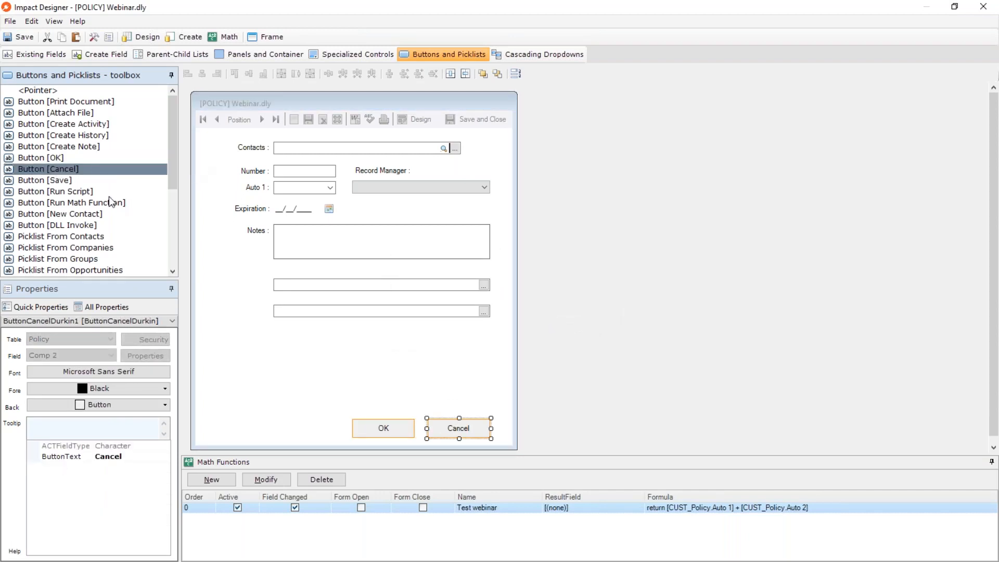
{"action": "left_click", "coordinate": [71, 135]}
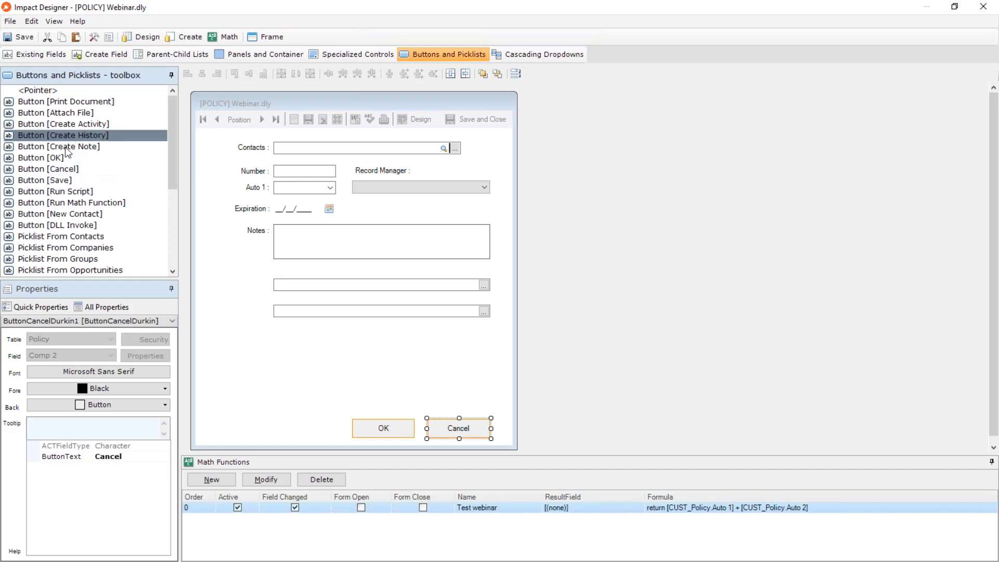
Try placing a Create Activity button below the folder picker with activity type Meeting and preset values for new activities enabled.
{"action": "left_click", "coordinate": [120, 128]}
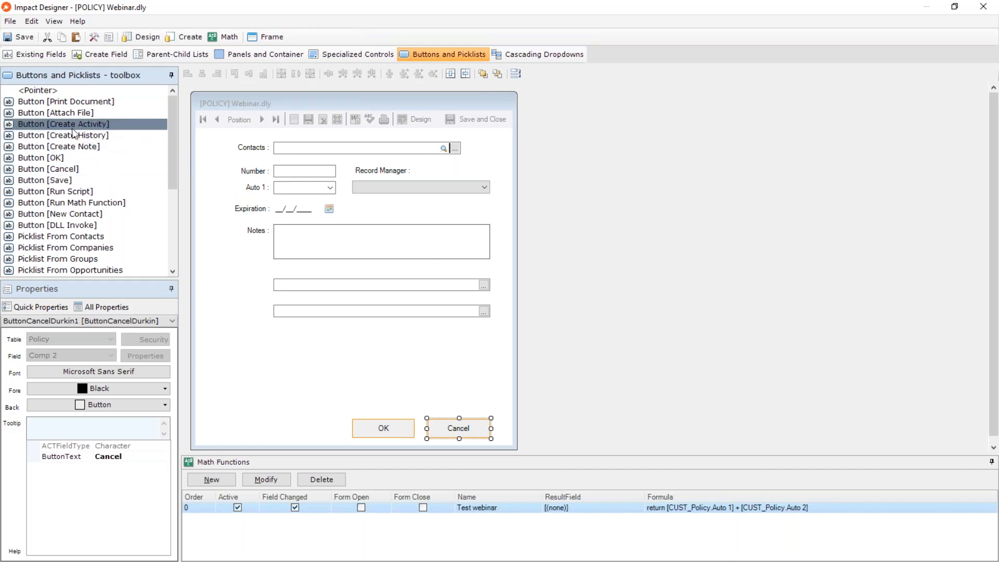
{"action": "left_click_drag", "start_coordinate": [99, 128], "coordinate": [294, 348]}
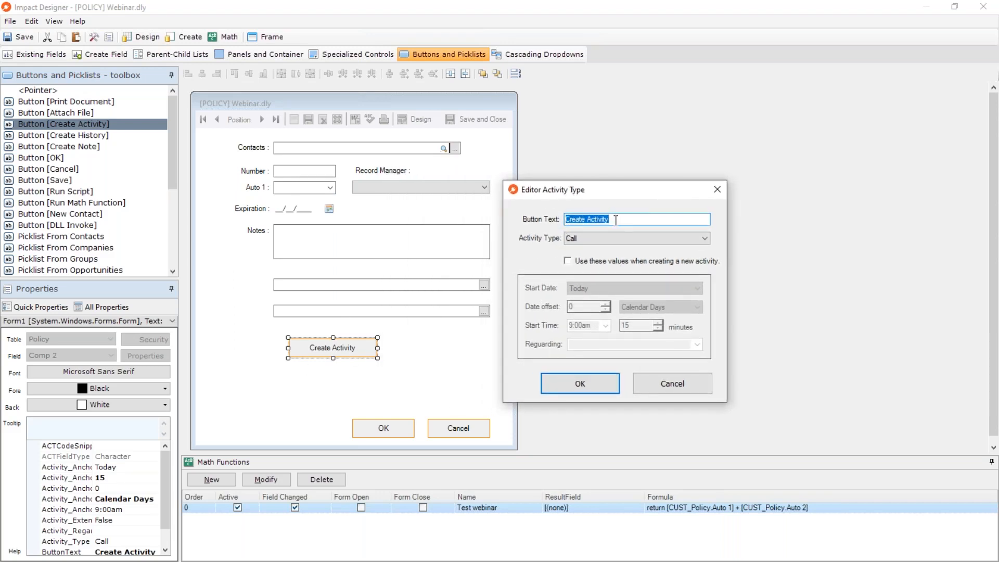
{"action": "left_click", "coordinate": [582, 238]}
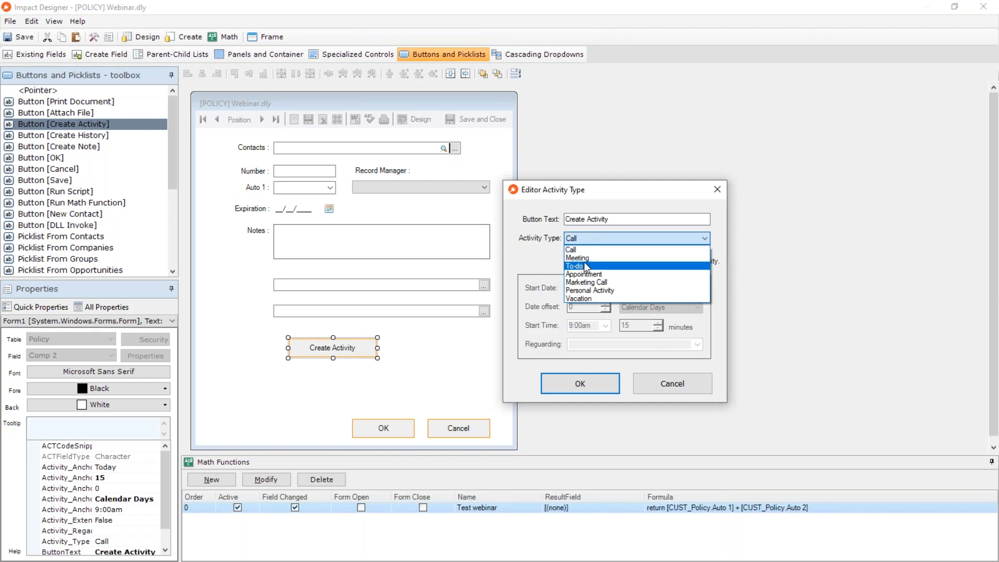
{"action": "left_click", "coordinate": [596, 257]}
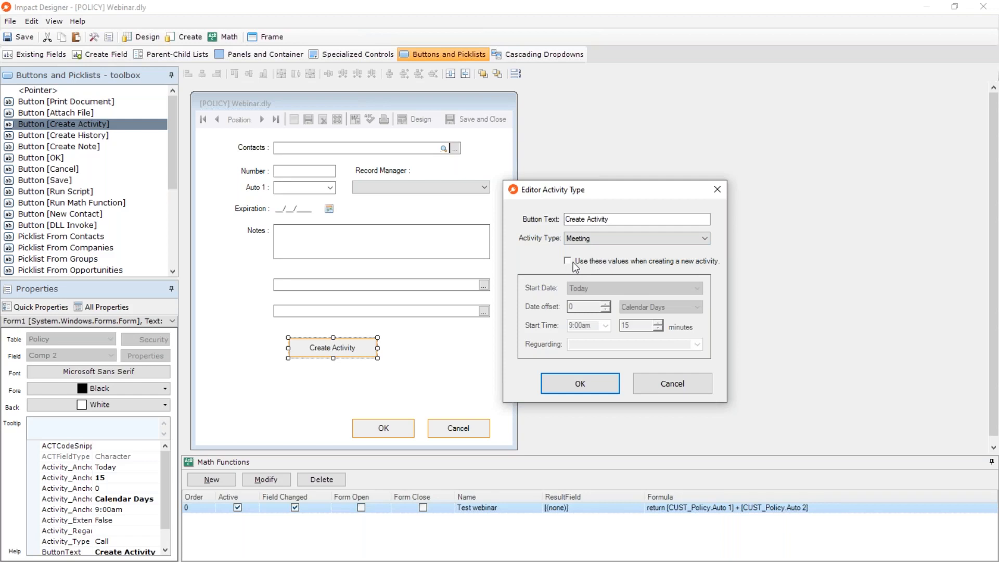
{"action": "left_click", "coordinate": [574, 263]}
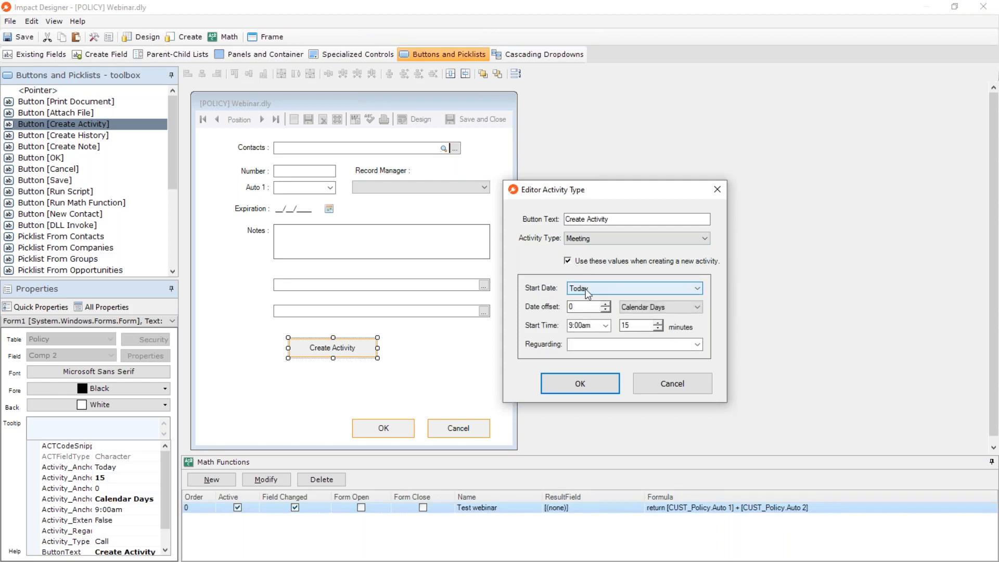
Try setting the activity's regarding value to [Comp 1], discard the options and delete the Create Activity button from the form.
{"action": "left_click", "coordinate": [629, 291]}
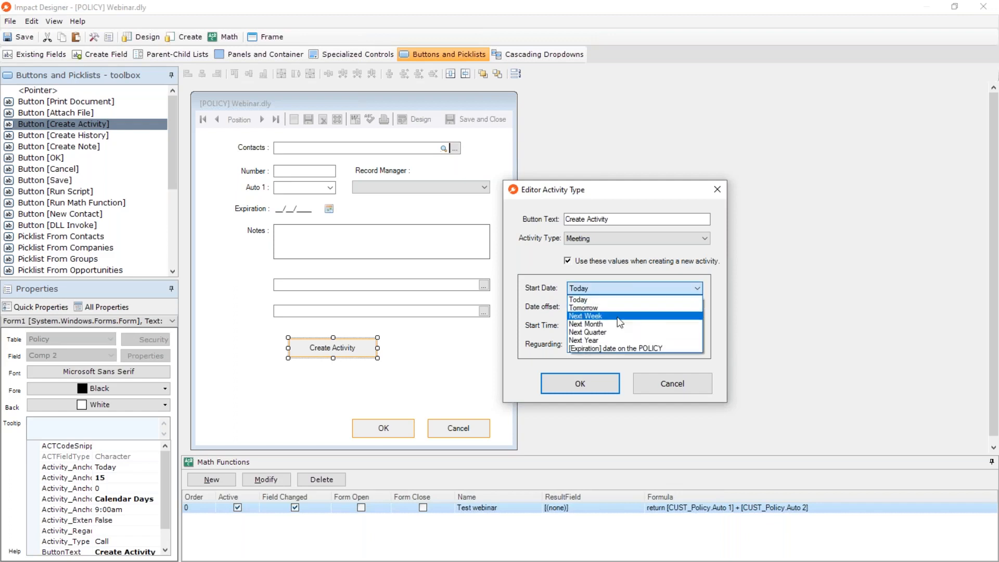
{"action": "left_click", "coordinate": [530, 293]}
{"action": "left_click", "coordinate": [582, 306]}
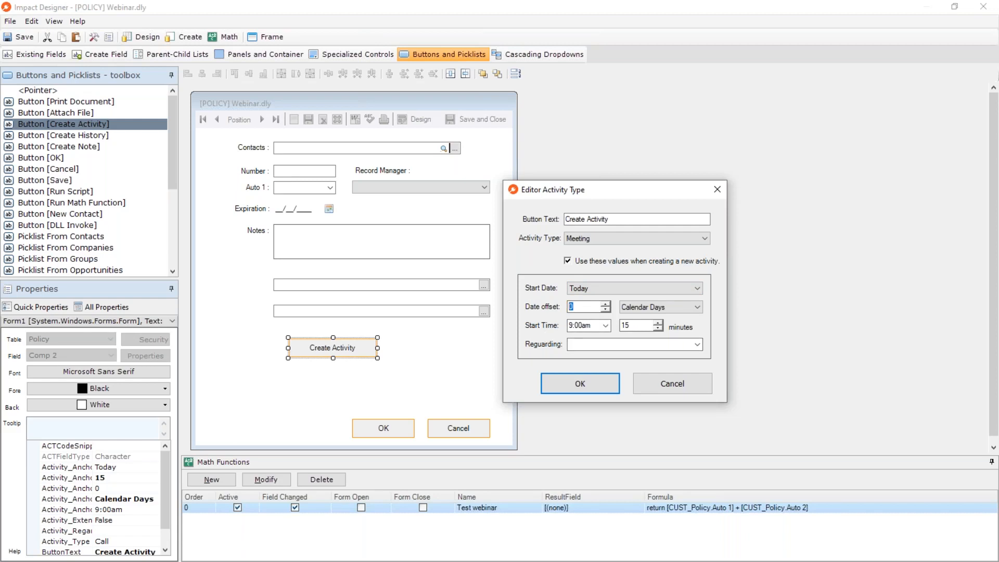
{"action": "left_click", "coordinate": [697, 345]}
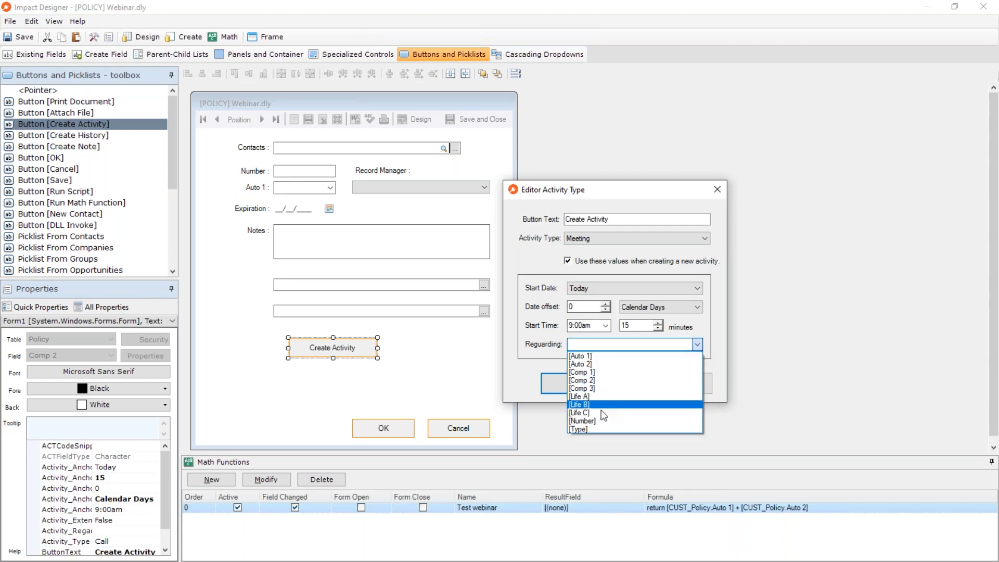
{"action": "left_click", "coordinate": [603, 373]}
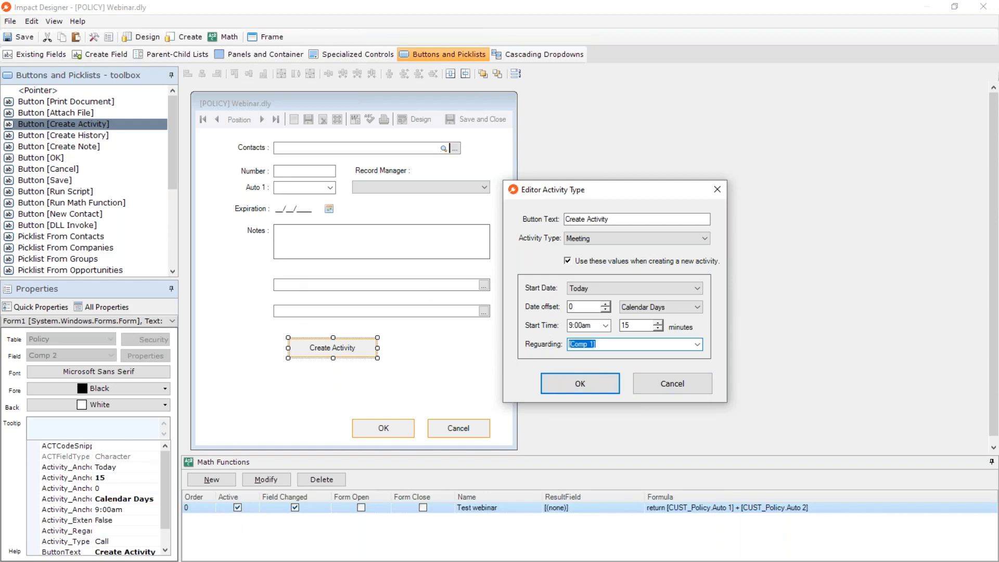
{"action": "type", "text": "Follow Up"}
{"action": "left_click", "coordinate": [655, 387]}
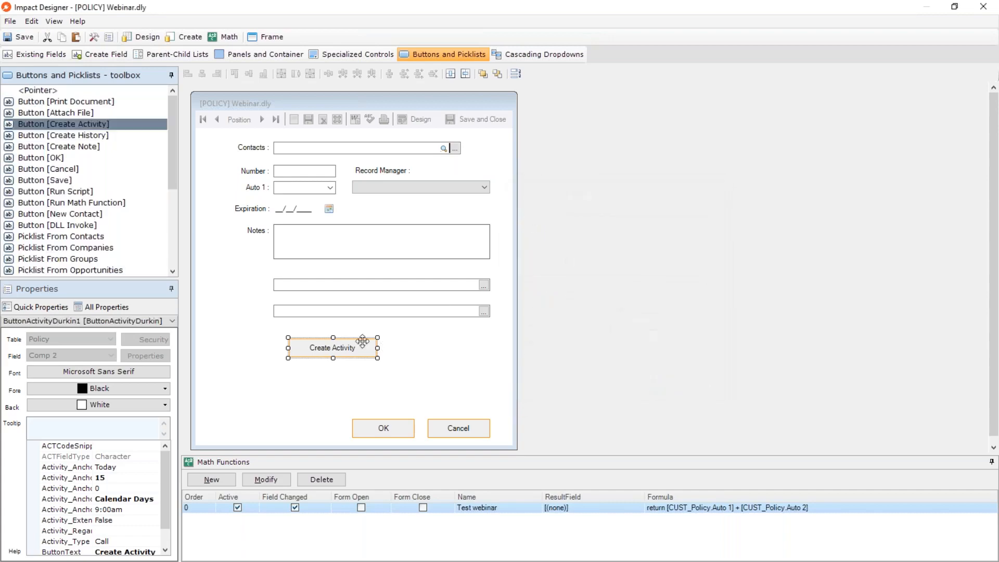
{"action": "key", "text": "Delete"}
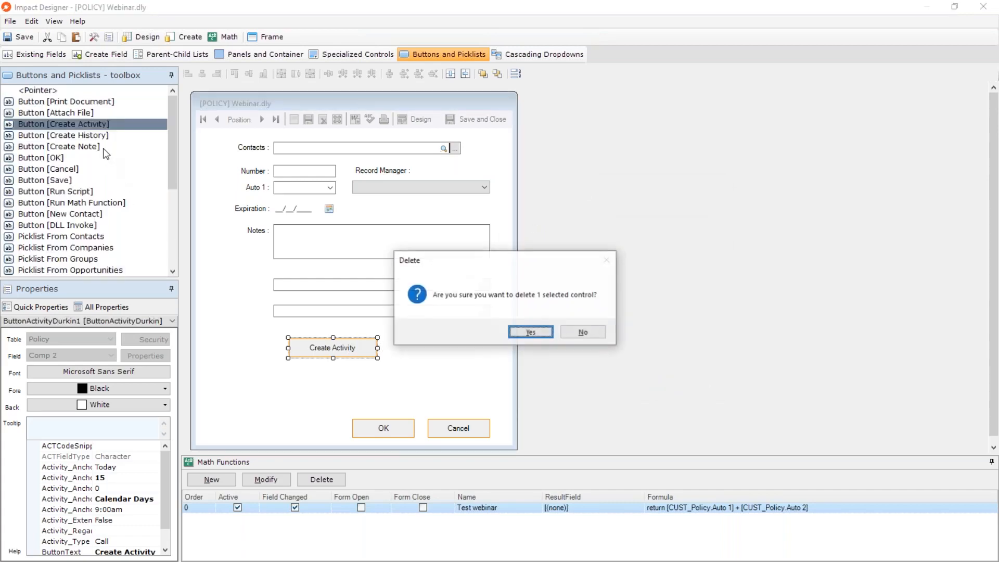
{"action": "left_click", "coordinate": [528, 333]}
{"action": "left_click", "coordinate": [77, 139]}
{"action": "left_click", "coordinate": [82, 145]}
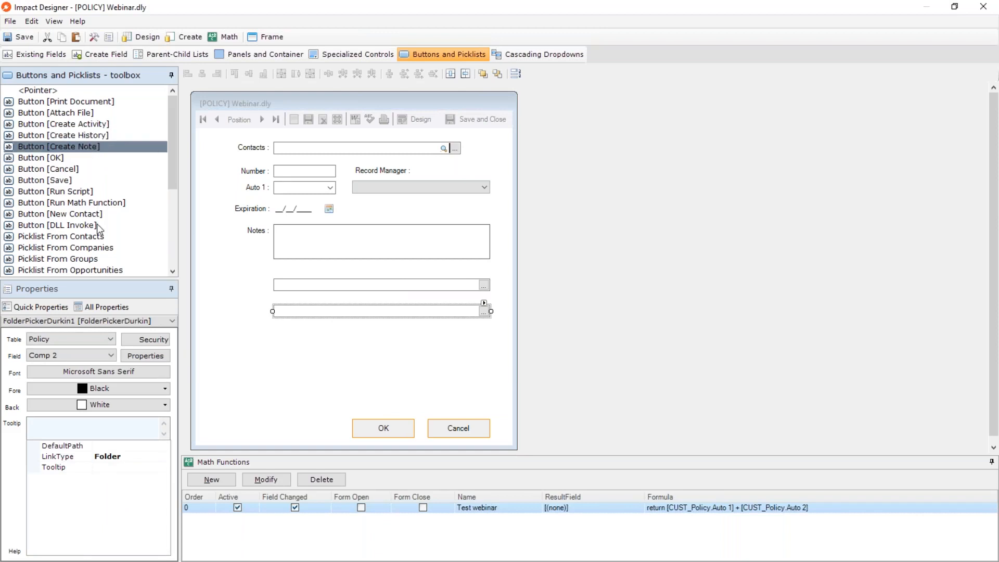
{"action": "left_click", "coordinate": [72, 101]}
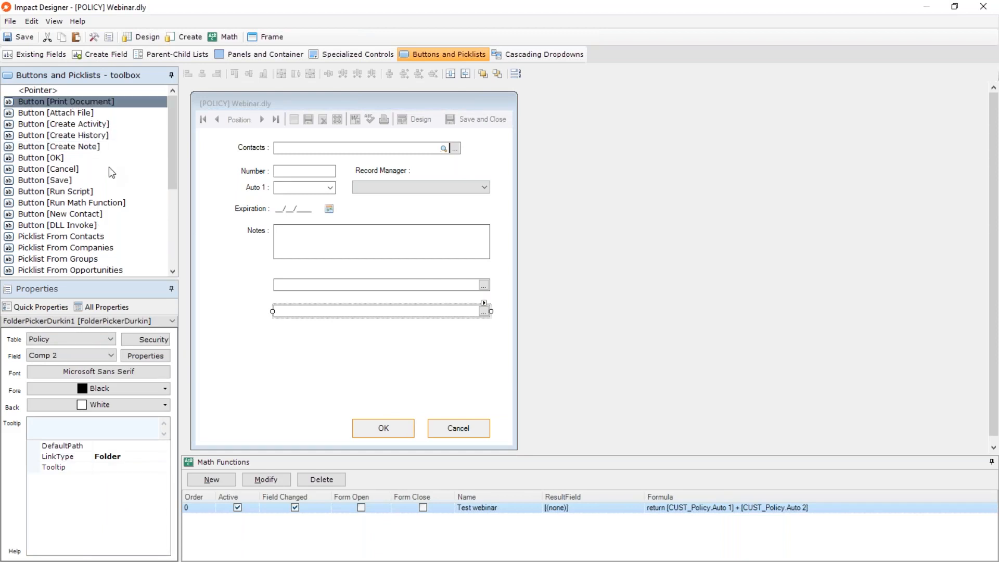
Close the form designer and save the changes to Webinar.dly.
{"action": "left_click", "coordinate": [982, 9]}
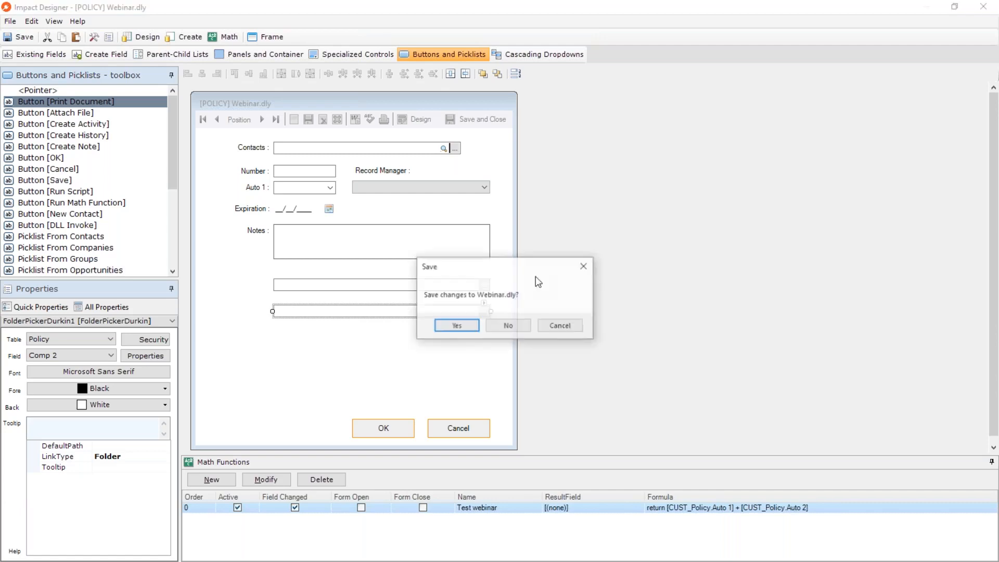
{"action": "left_click", "coordinate": [456, 327]}
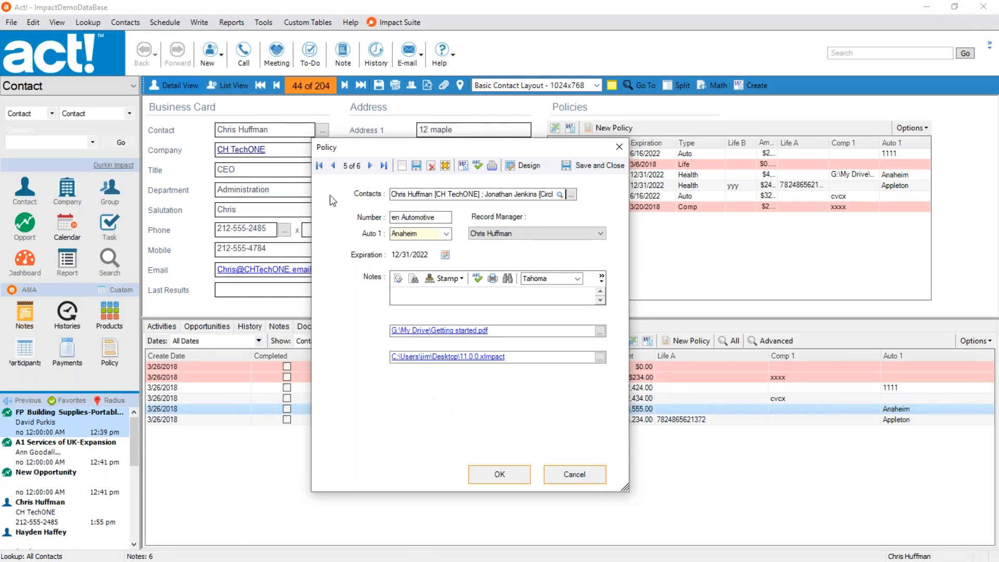
Examine the document templates available for the policy record, including Policy Agreement.DOC and Policy renewal.DOC.
{"action": "left_click", "coordinate": [463, 166]}
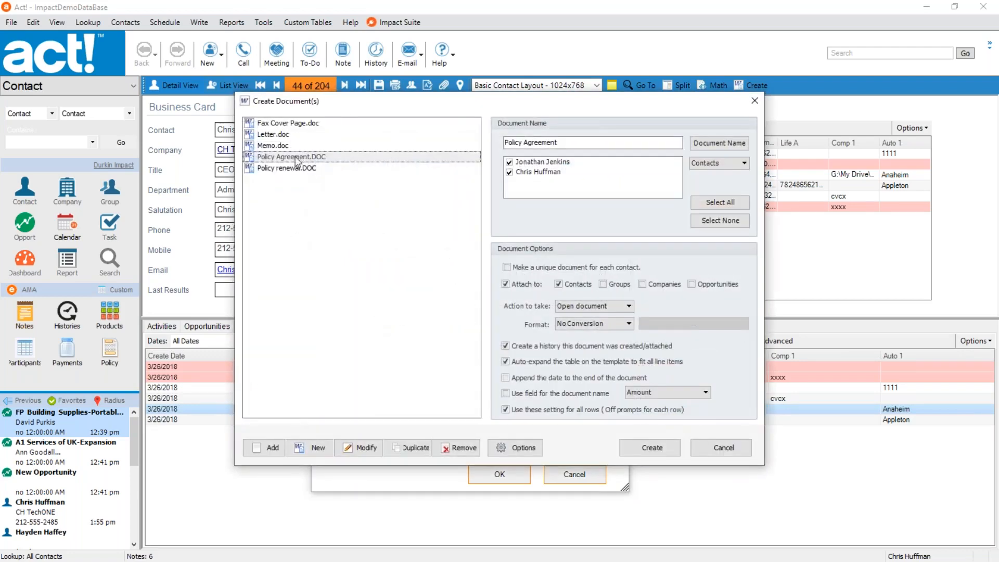
{"action": "left_click", "coordinate": [296, 168]}
{"action": "key", "text": "Up"}
{"action": "left_click", "coordinate": [721, 448]}
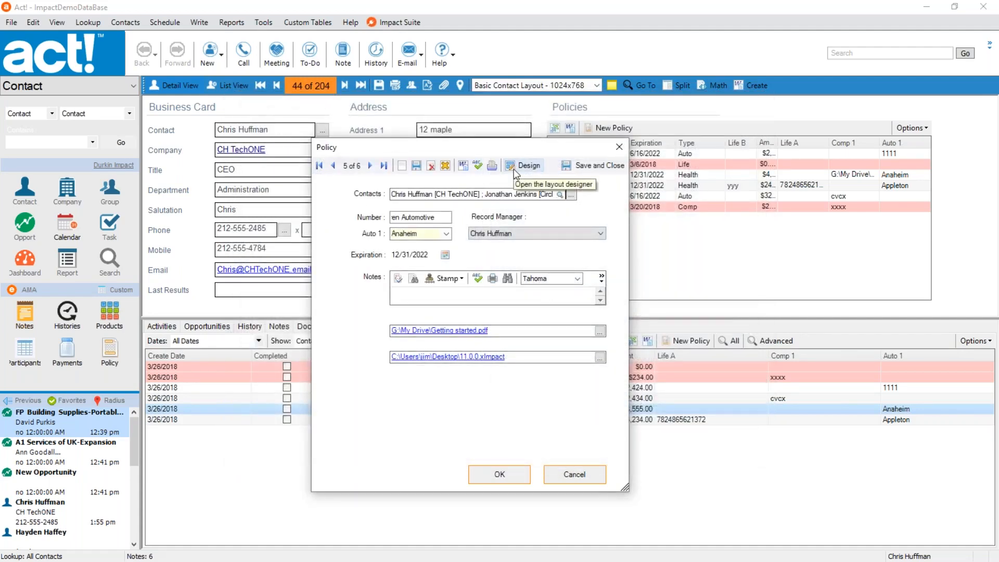
Examine the actions available when creating a document from the Policy renewal.DOC template, without creating it.
{"action": "left_click", "coordinate": [462, 166]}
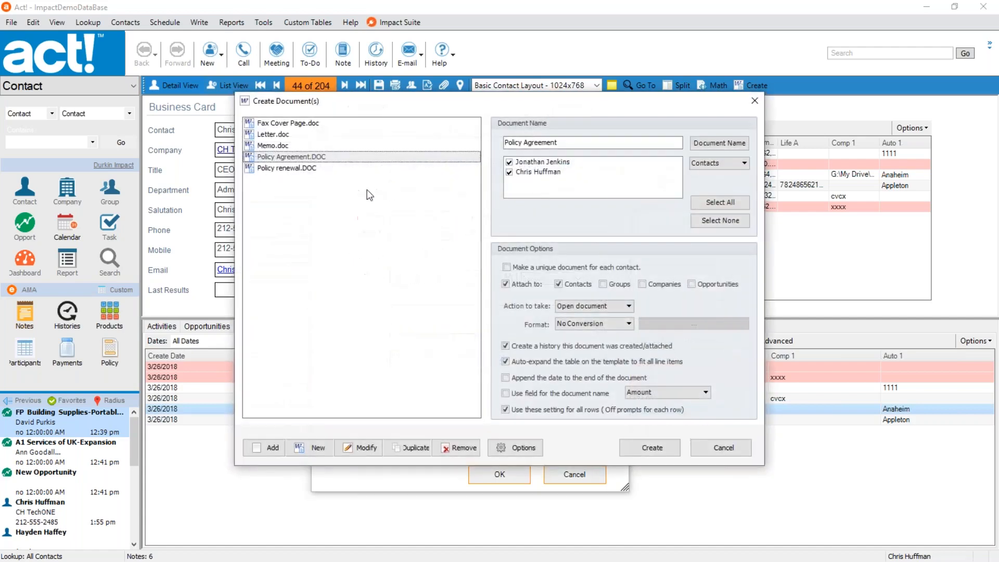
{"action": "left_click", "coordinate": [314, 168]}
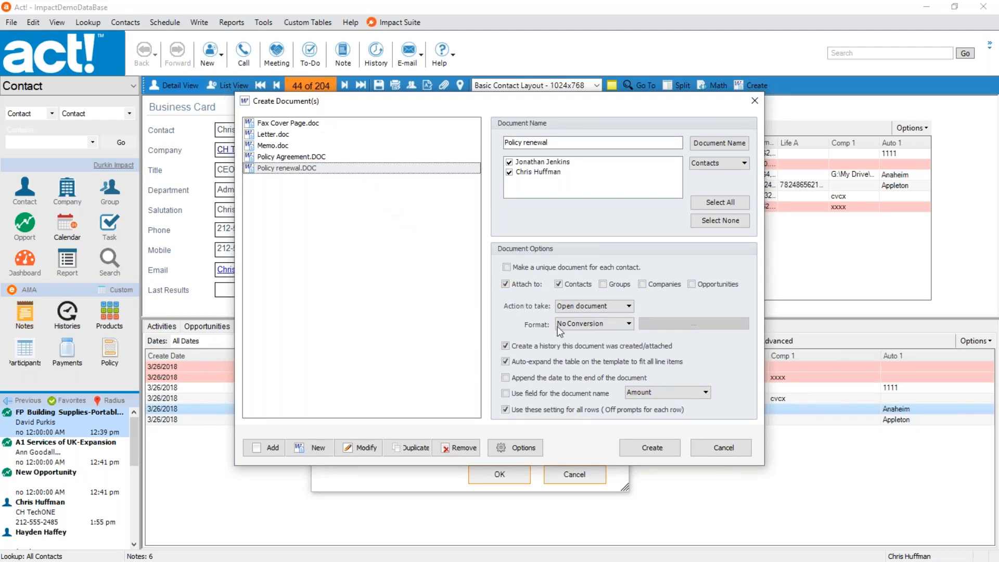
{"action": "left_click", "coordinate": [608, 307]}
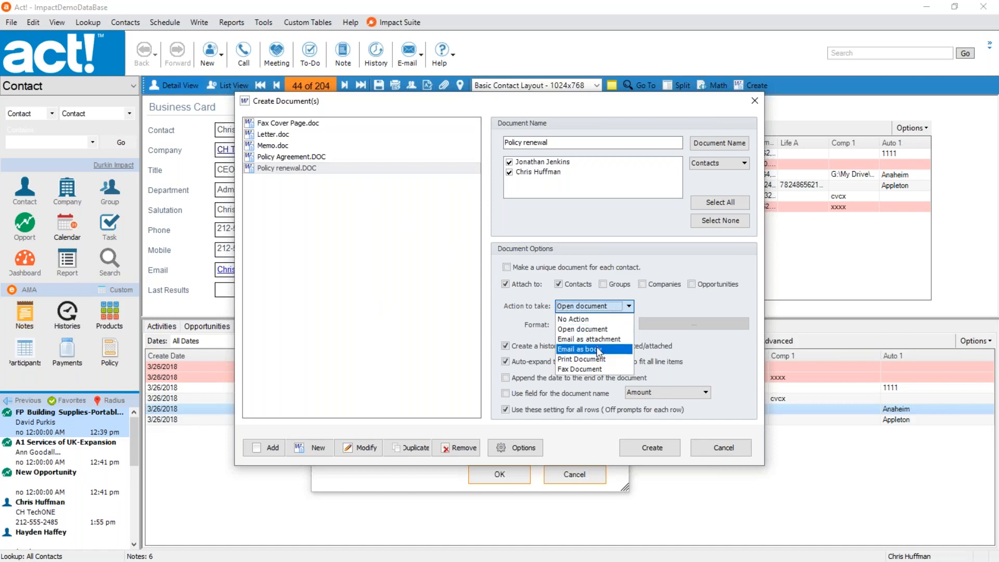
{"action": "left_click", "coordinate": [653, 307]}
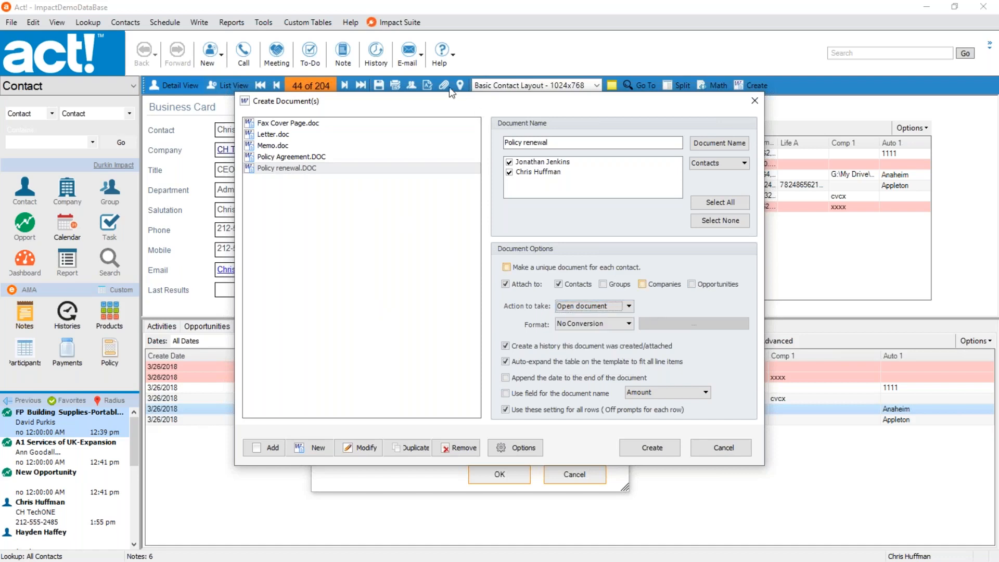
{"action": "left_click", "coordinate": [718, 450]}
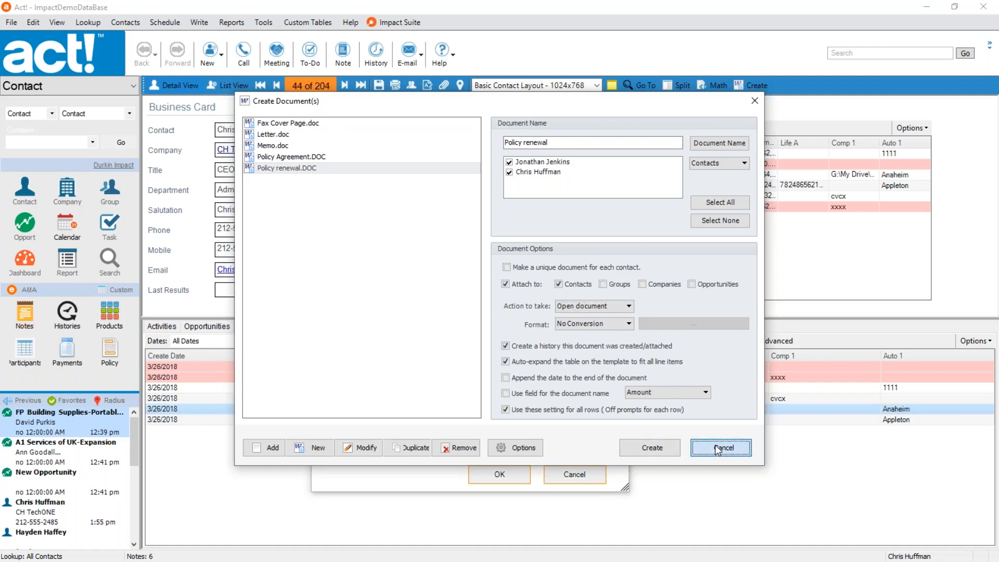
{"action": "left_click", "coordinate": [717, 451]}
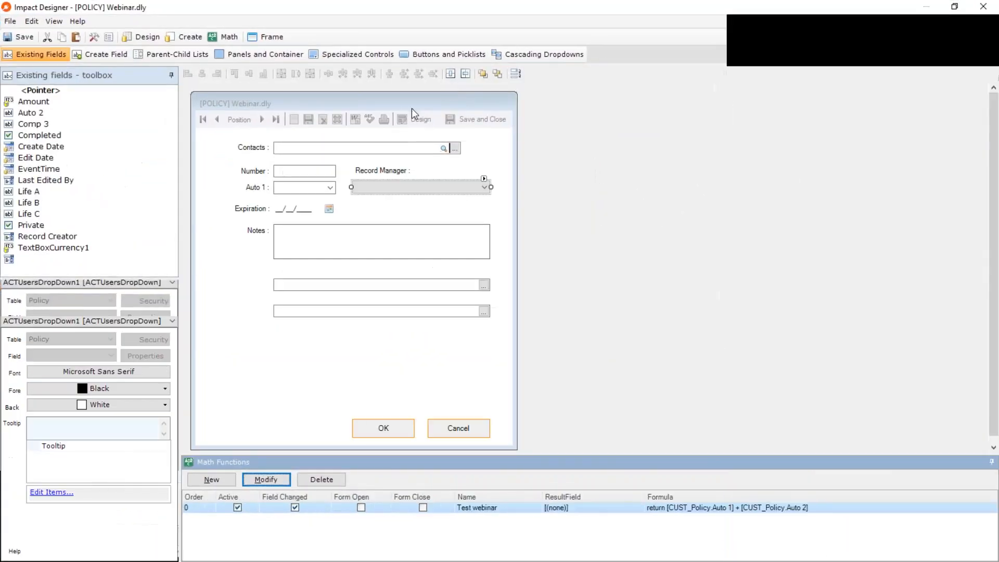
Place a Print Document button beside the form's OK button and assign it the Policy renewal.DOC template.
{"action": "left_click", "coordinate": [434, 54]}
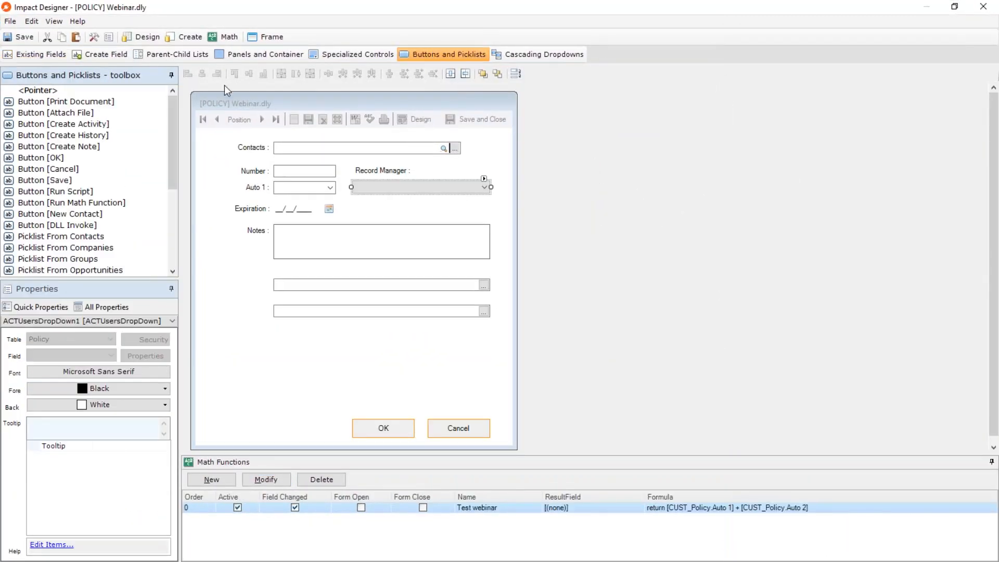
{"action": "left_click", "coordinate": [64, 103]}
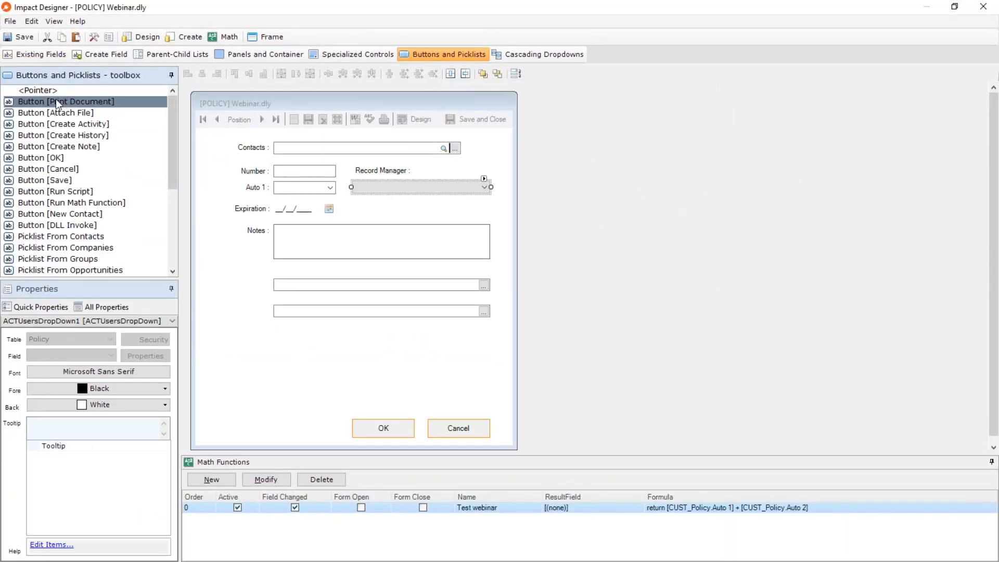
{"action": "left_click_drag", "start_coordinate": [56, 101], "coordinate": [219, 419]}
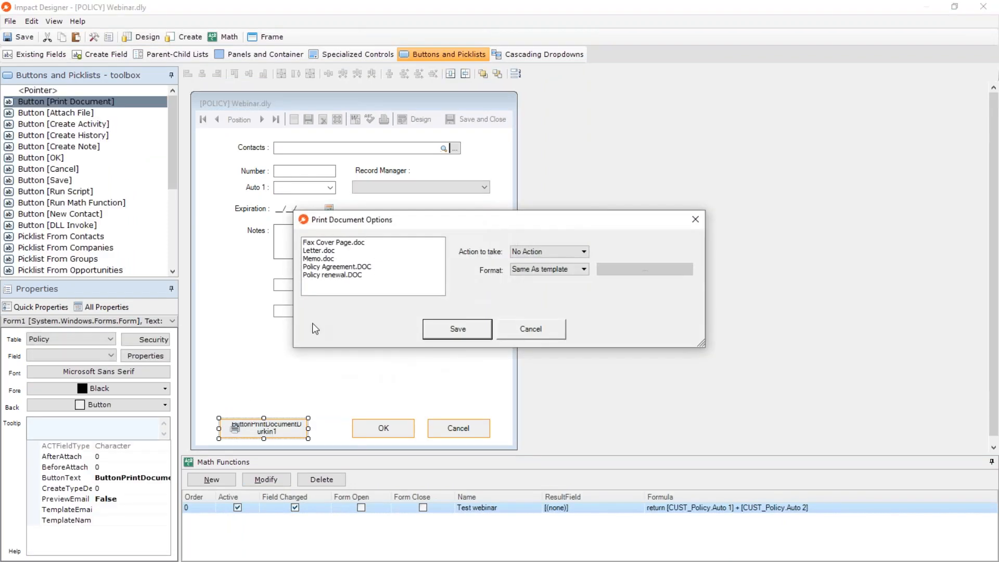
{"action": "left_click", "coordinate": [339, 281]}
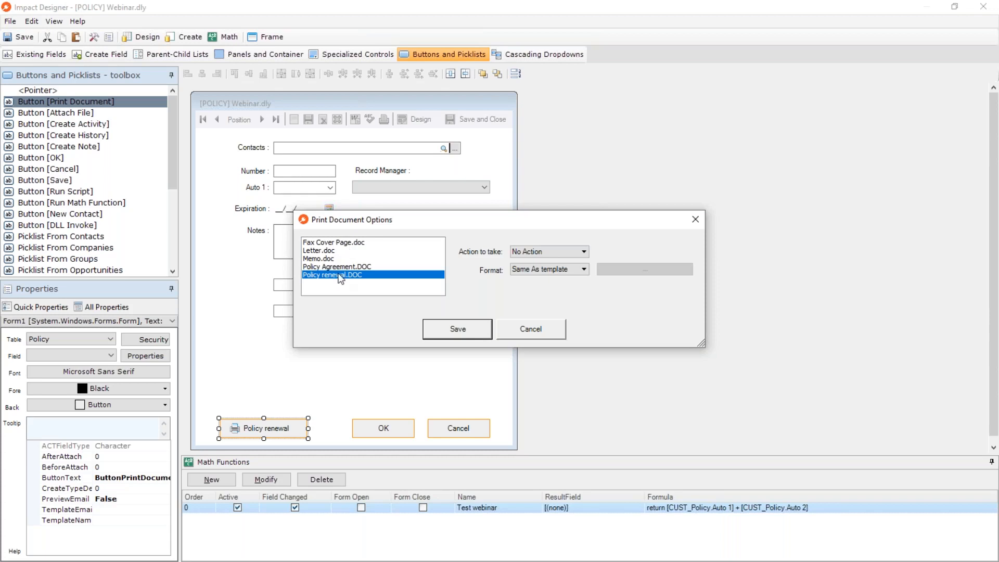
Set the button's action to Email as attachment and its format to Convert to Word.PDF, and save the options.
{"action": "left_click", "coordinate": [530, 249]}
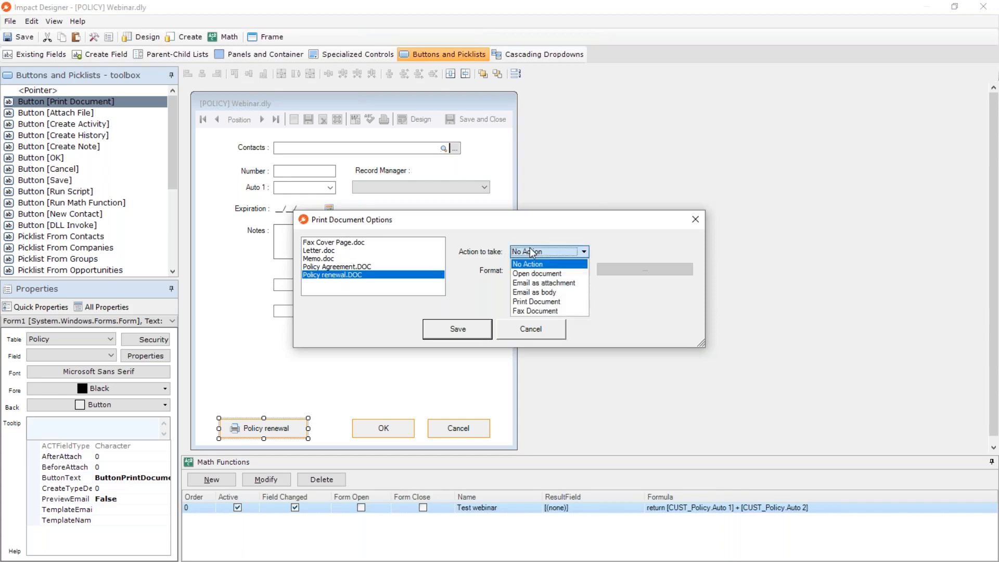
{"action": "left_click", "coordinate": [544, 283]}
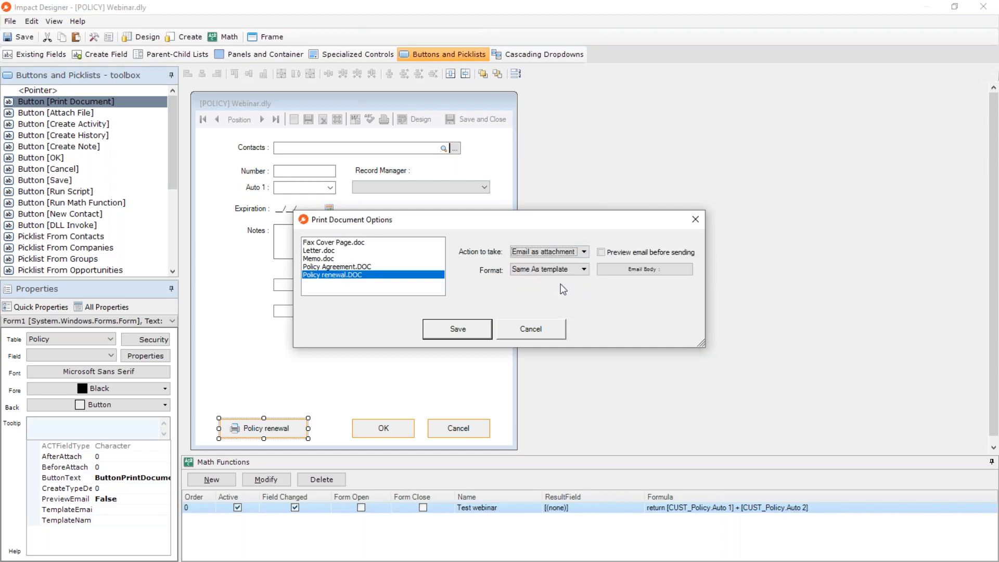
{"action": "left_click", "coordinate": [529, 269]}
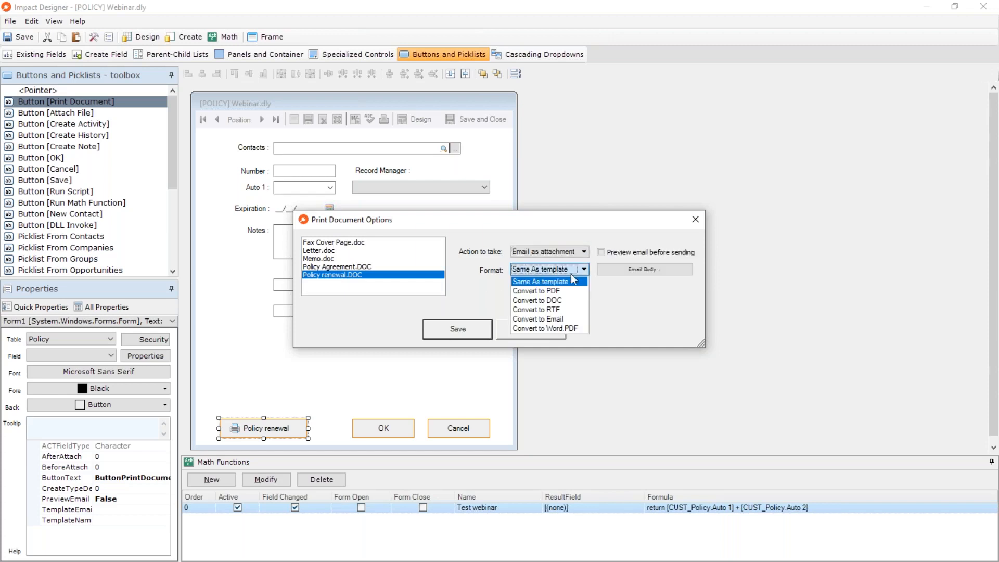
{"action": "left_click", "coordinate": [561, 326]}
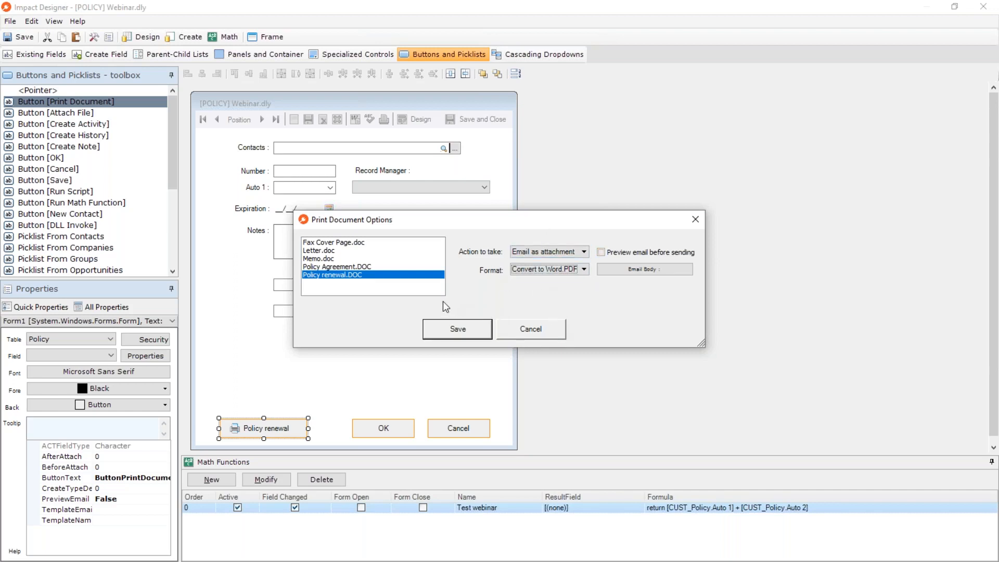
{"action": "left_click", "coordinate": [455, 332]}
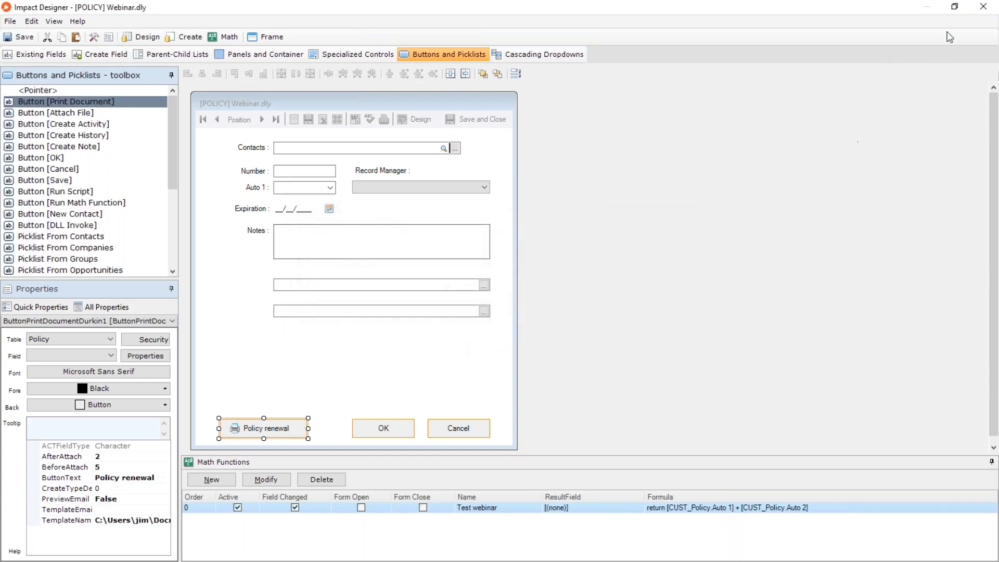
Save the changes to Webinar.dly, close the designer and run the Policy renewal button on the open policy record.
{"action": "left_click", "coordinate": [984, 7]}
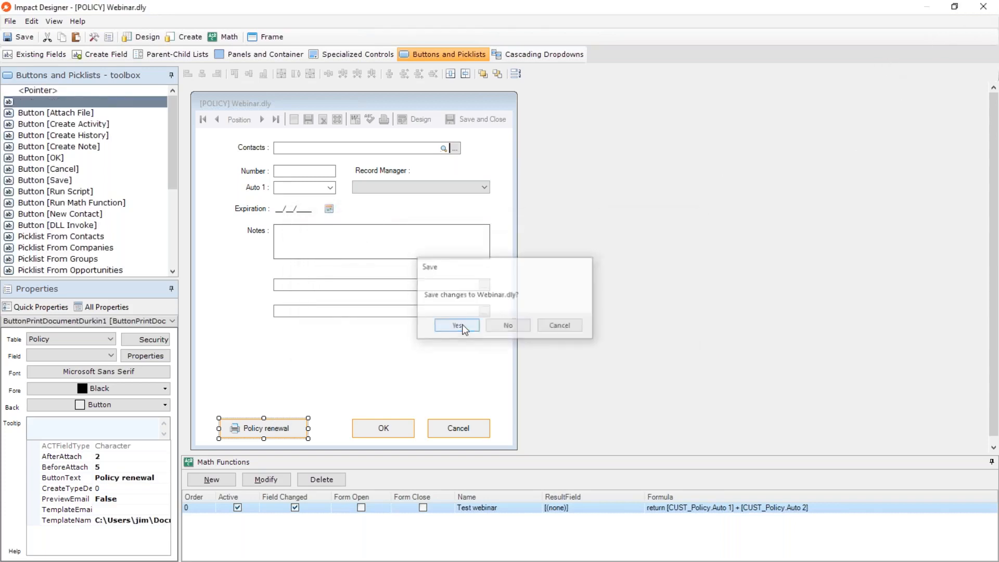
{"action": "left_click", "coordinate": [462, 323]}
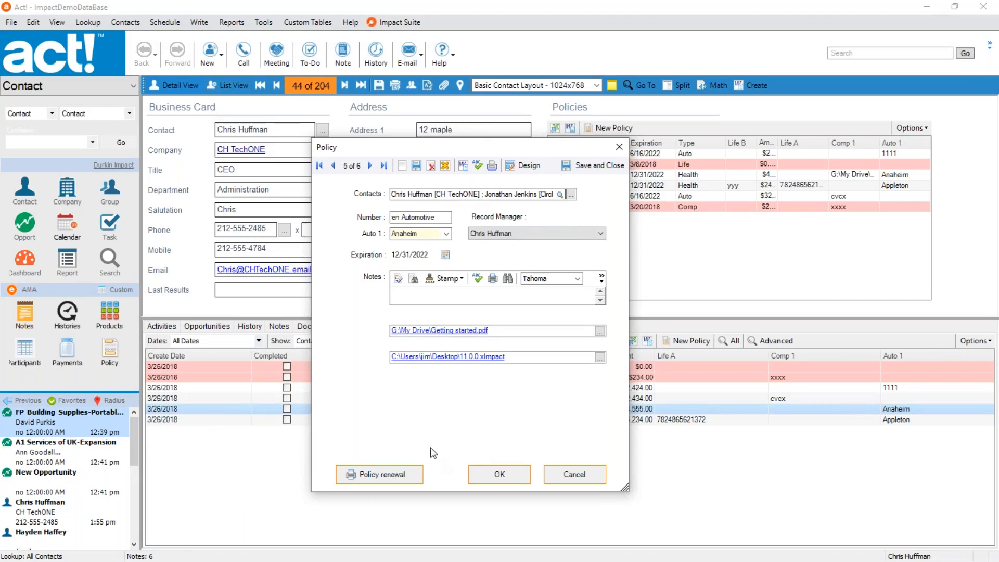
{"action": "left_click", "coordinate": [392, 473]}
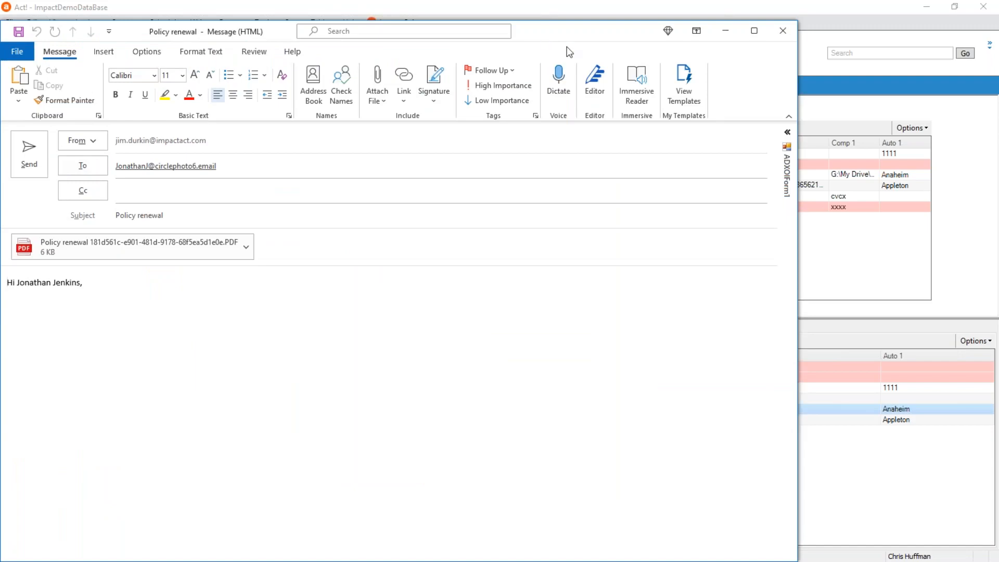
Check the generated Policy renewal email's recipient against the policy's linked contacts, and inspect its PDF attachment.
{"action": "left_click_drag", "start_coordinate": [543, 35], "coordinate": [873, 274]}
{"action": "left_click", "coordinate": [602, 395]}
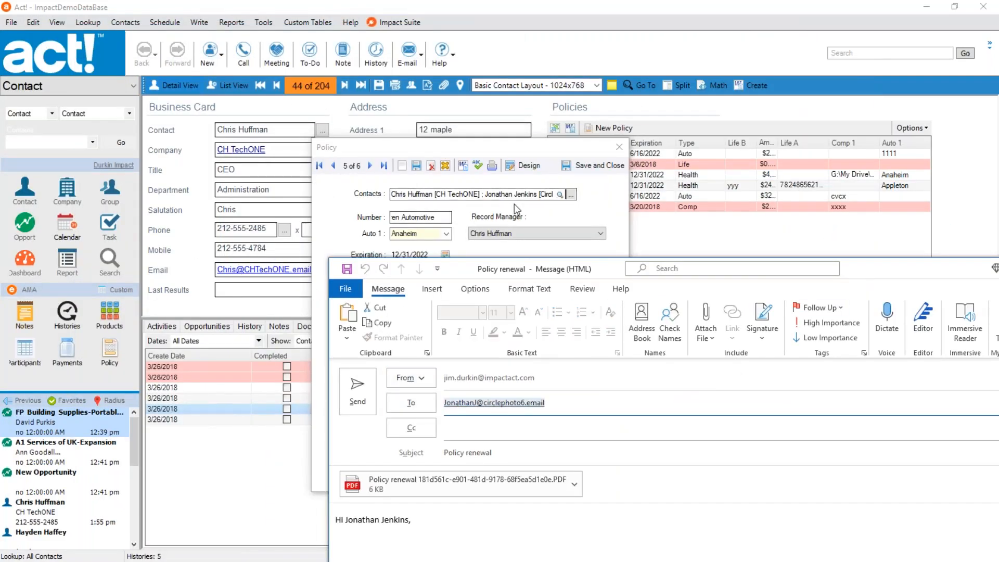
{"action": "left_click_drag", "start_coordinate": [493, 195], "coordinate": [534, 195]}
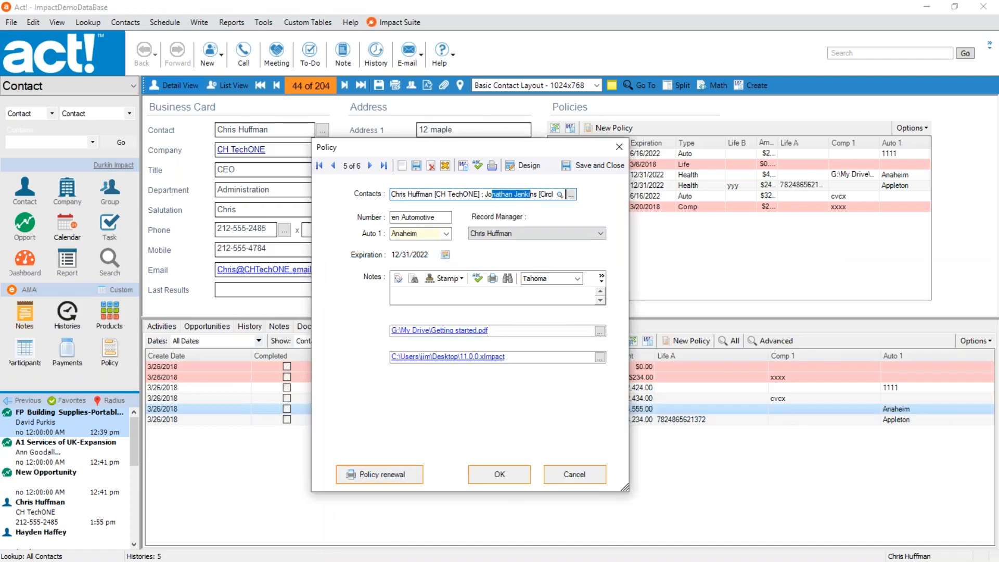
{"action": "key", "text": "alt+Tab"}
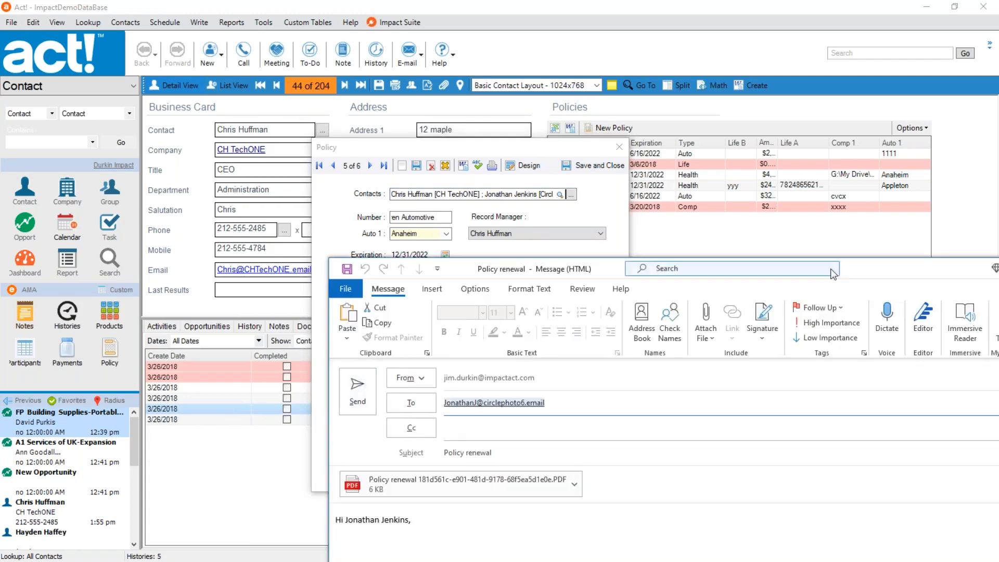
{"action": "left_click_drag", "start_coordinate": [868, 270], "coordinate": [809, 138]}
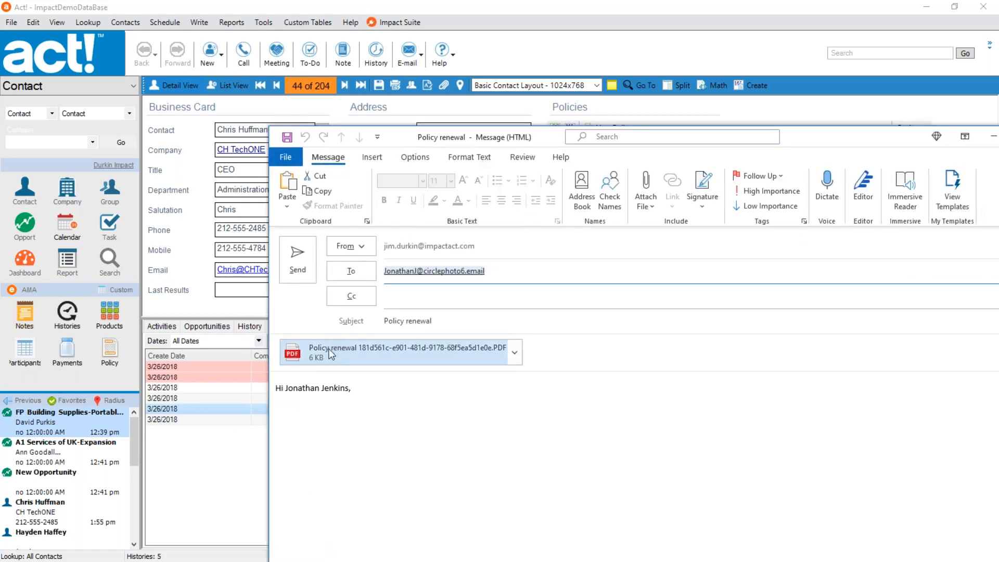
{"action": "left_click", "coordinate": [387, 360]}
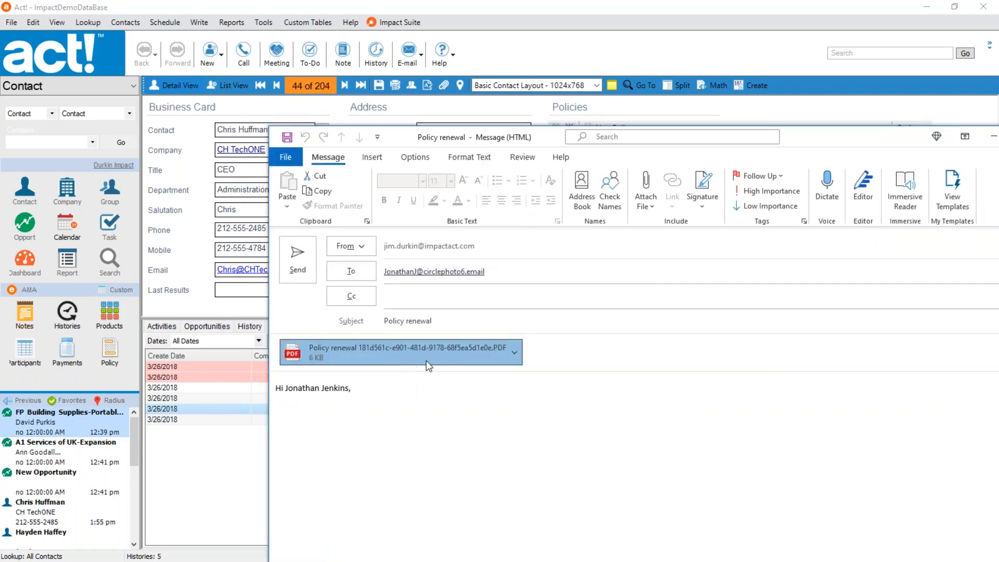
Start the email's body text with "Here is th" below the greeting, and close the message without saving it.
{"action": "left_click", "coordinate": [358, 390]}
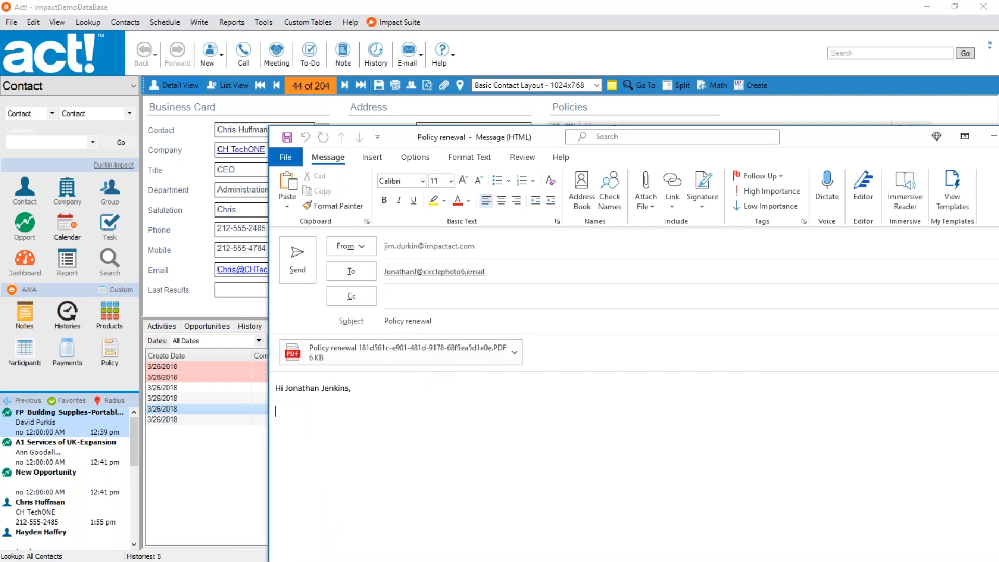
{"action": "type", "text": "Here is th"}
{"action": "left_click_drag", "start_coordinate": [798, 136], "coordinate": [621, 93]}
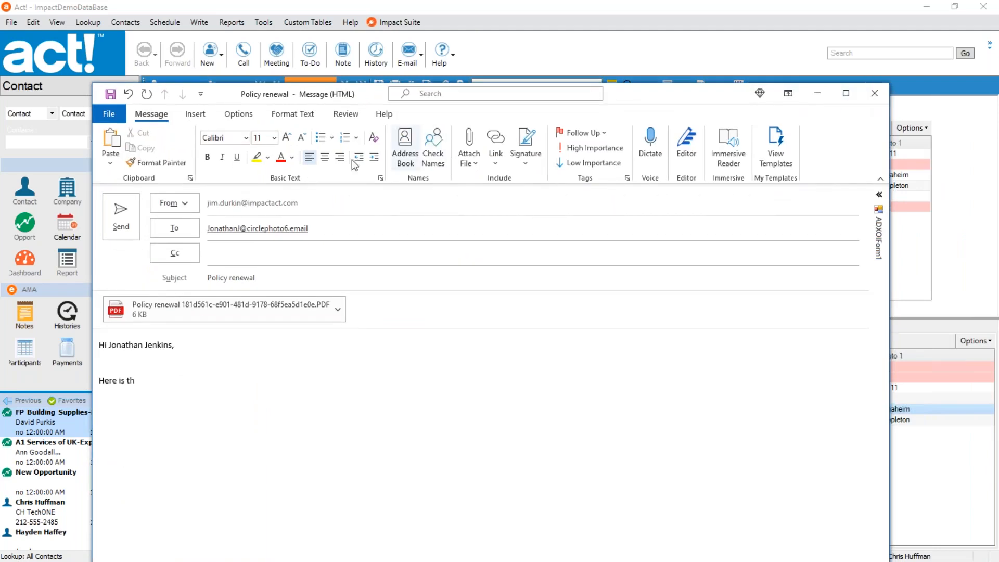
{"action": "left_click", "coordinate": [874, 93]}
{"action": "left_click", "coordinate": [510, 324]}
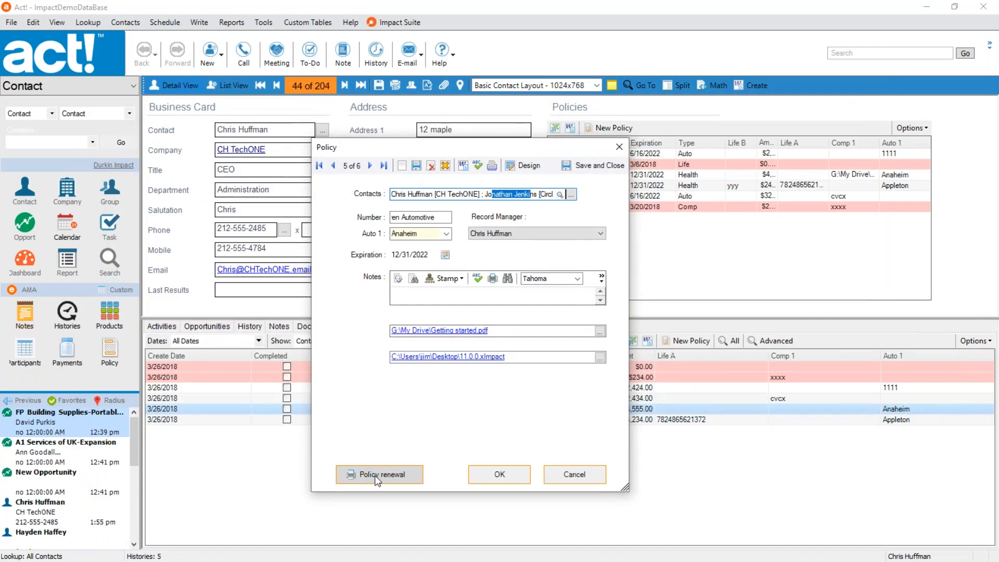
Reopen the policy form in Impact Designer and choose the Run Math Function button control.
{"action": "left_click", "coordinate": [527, 165]}
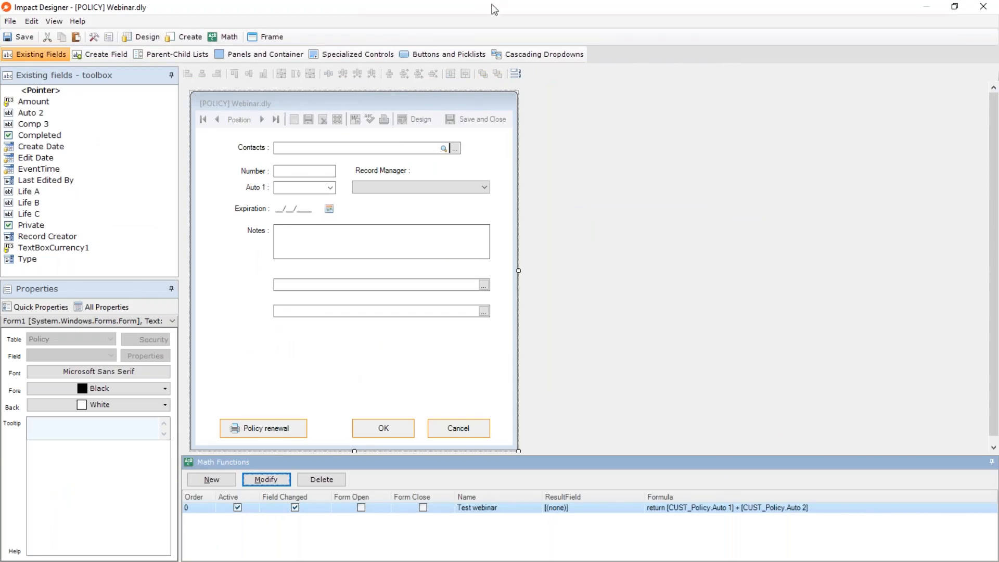
{"action": "left_click", "coordinate": [455, 53]}
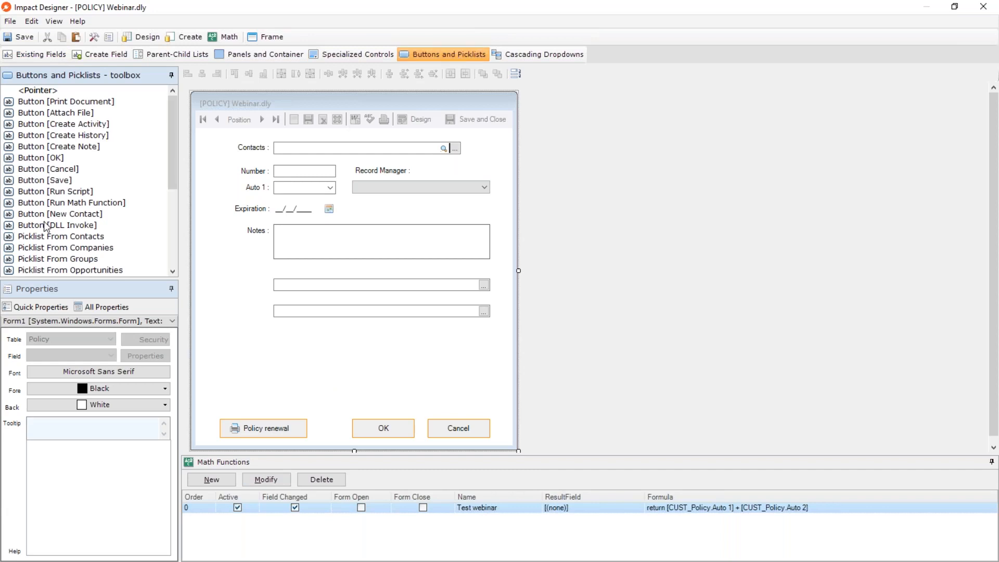
{"action": "scroll", "coordinate": [146, 247], "scroll_direction": "down", "scroll_amount": 3}
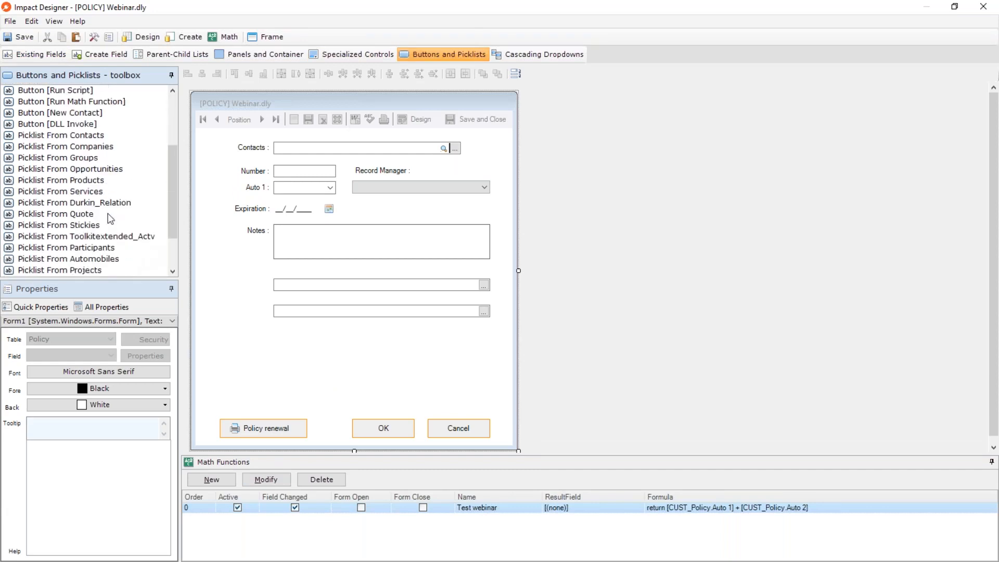
{"action": "scroll", "coordinate": [110, 218], "scroll_direction": "up", "scroll_amount": 3}
{"action": "left_click", "coordinate": [106, 202]}
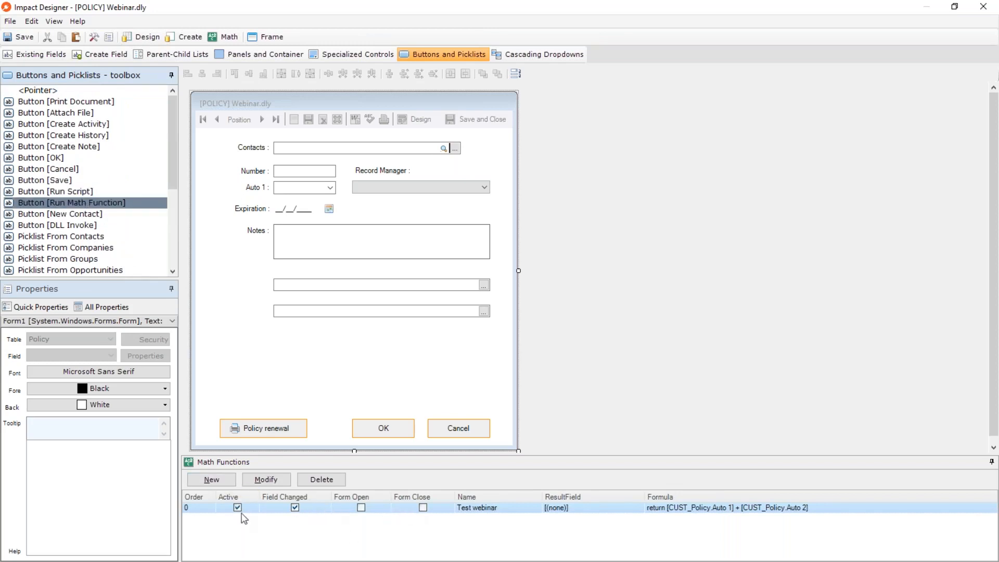
Add a math formula that updates the Amount field with Number multiplied by TextBoxCurrency1.
{"action": "left_click", "coordinate": [223, 480]}
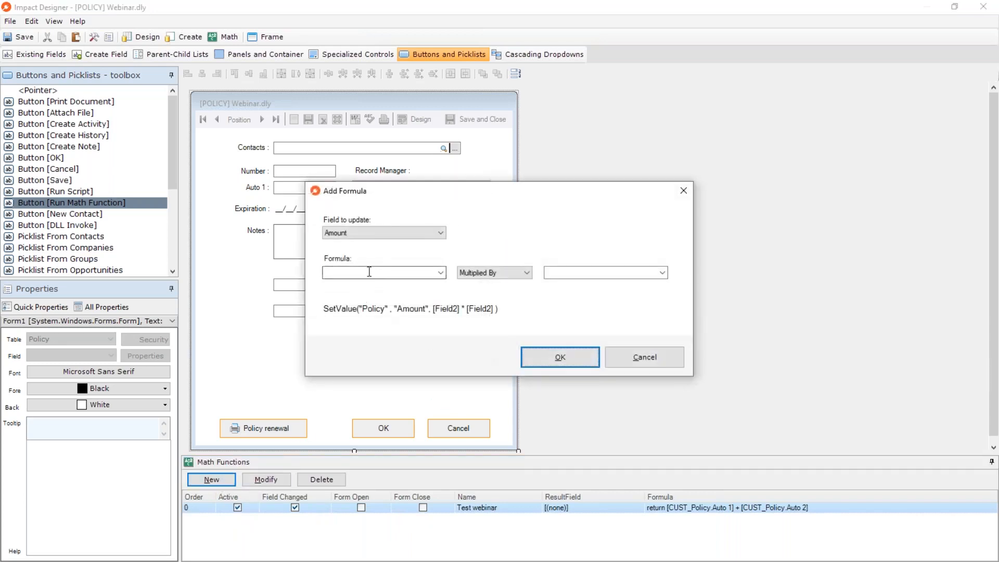
{"action": "left_click", "coordinate": [425, 233]}
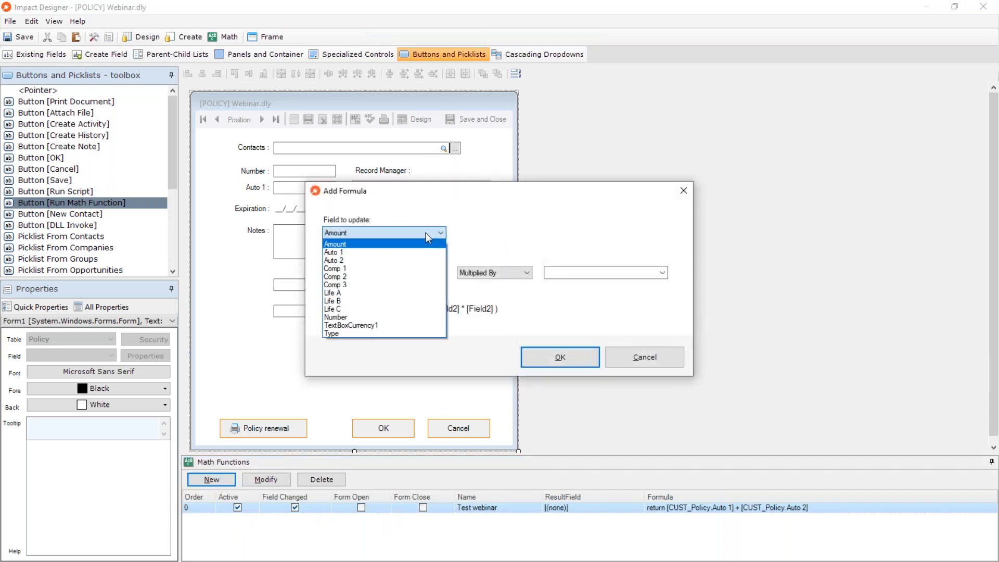
{"action": "left_click", "coordinate": [402, 242]}
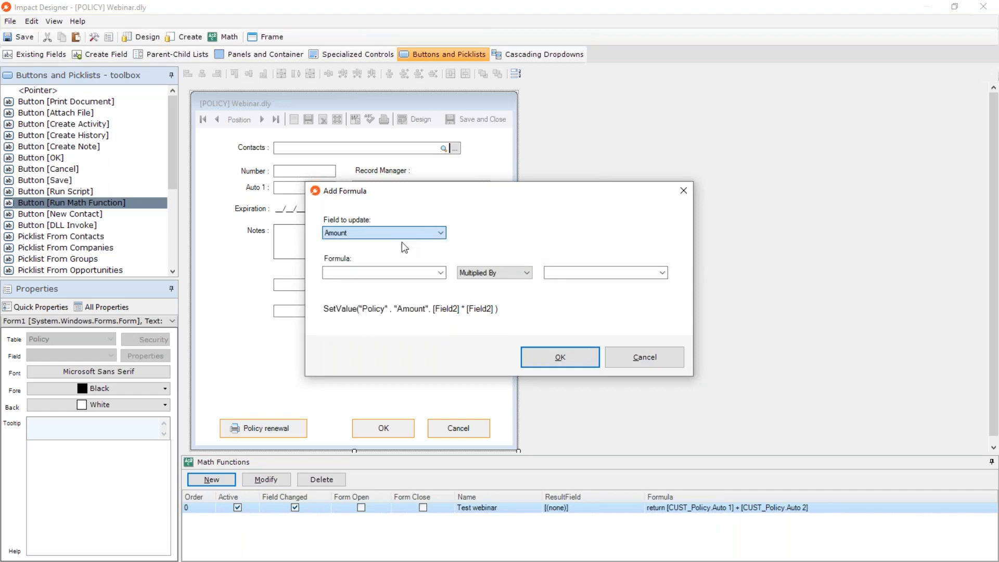
{"action": "left_click", "coordinate": [442, 272]}
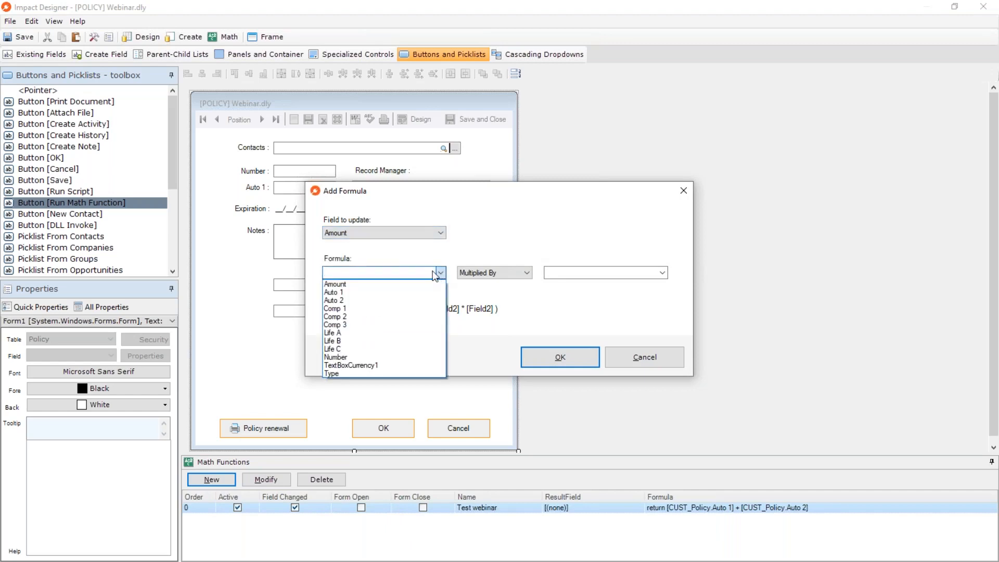
{"action": "left_click", "coordinate": [364, 357]}
{"action": "left_click", "coordinate": [593, 274]}
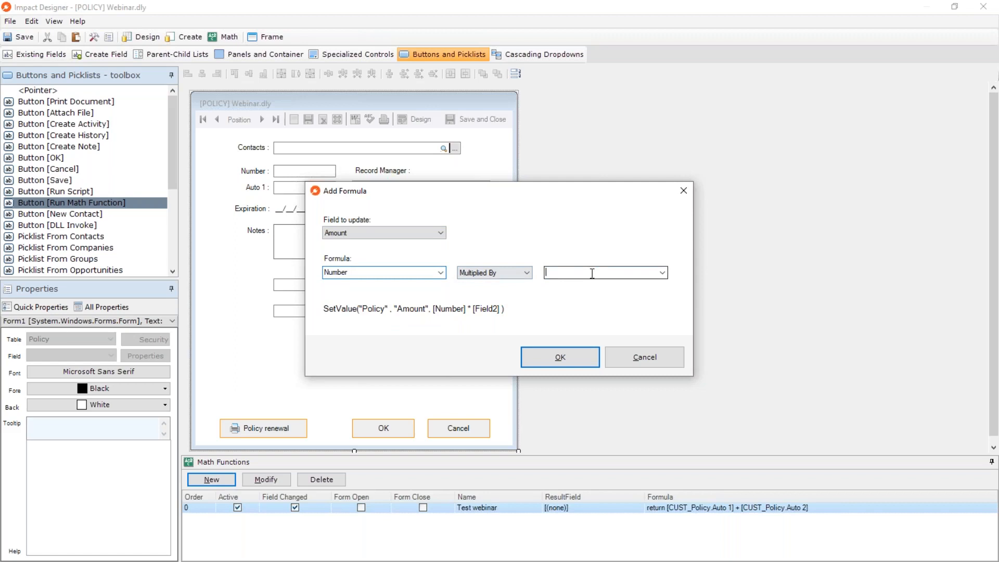
{"action": "left_click", "coordinate": [661, 273]}
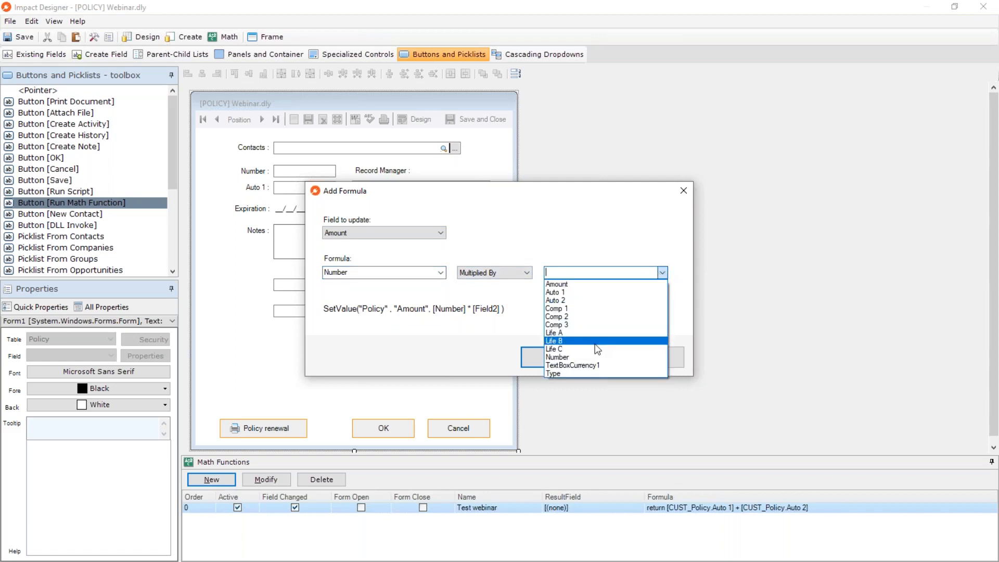
{"action": "left_click", "coordinate": [591, 364]}
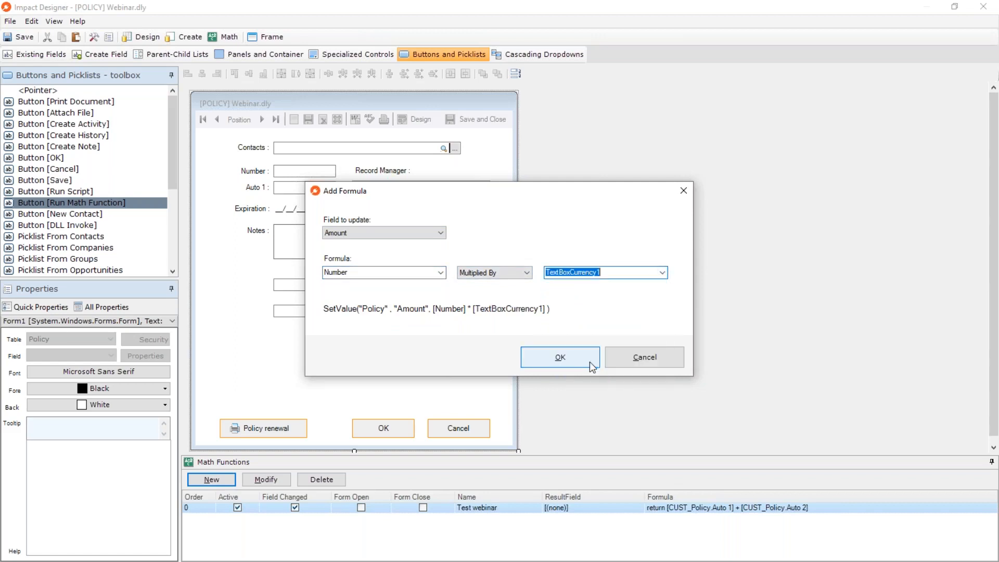
{"action": "left_click", "coordinate": [548, 365]}
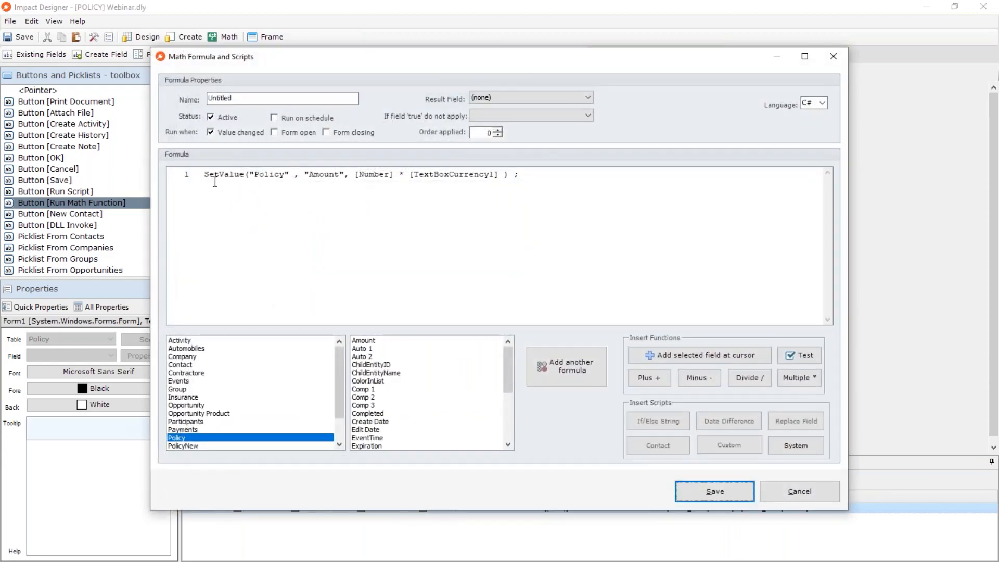
Name the new formula Set Value and save it to the form's math functions.
{"action": "triple_click", "coordinate": [201, 179]}
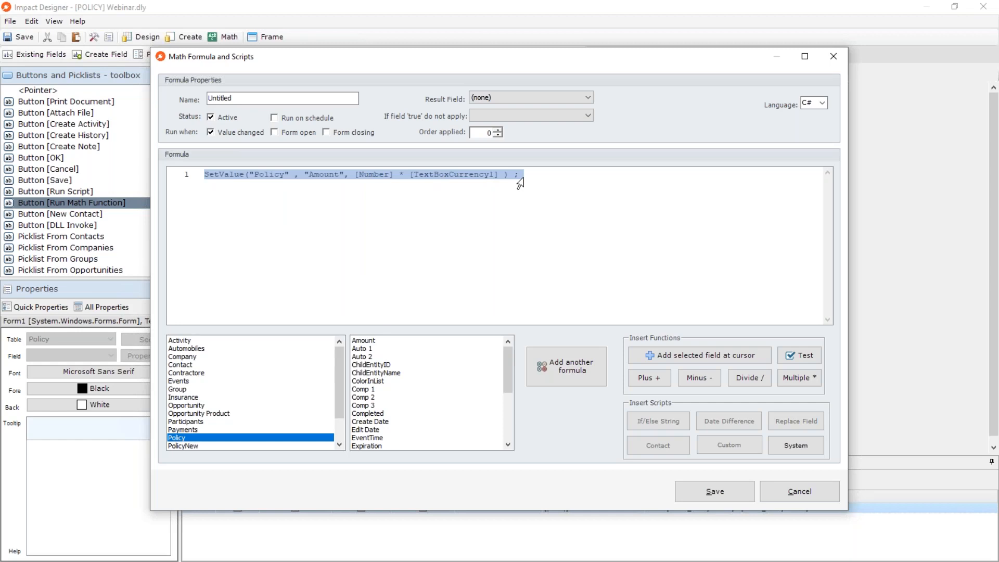
{"action": "left_click", "coordinate": [303, 210]}
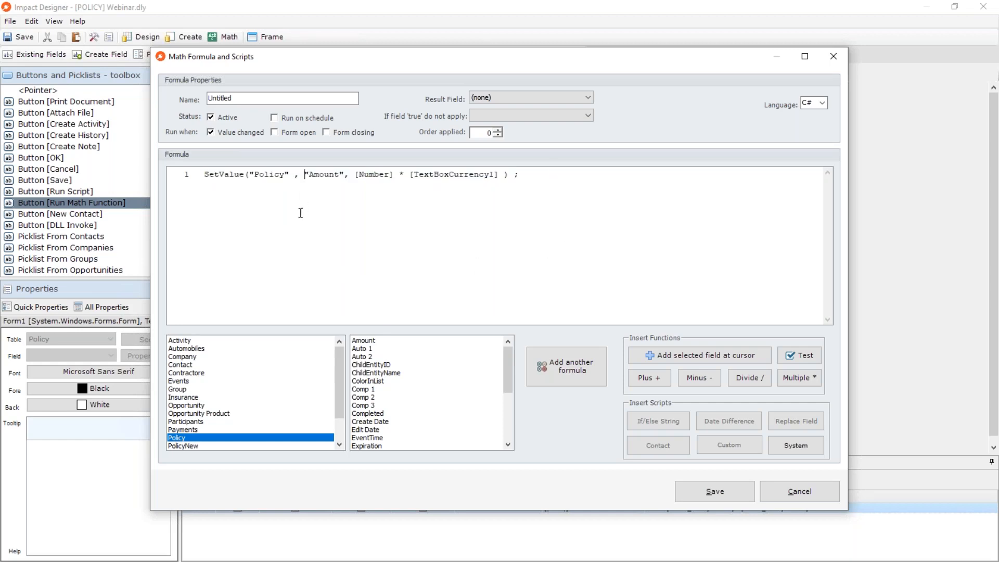
{"action": "key", "text": "ctrl+a"}
{"action": "left_click", "coordinate": [253, 97]}
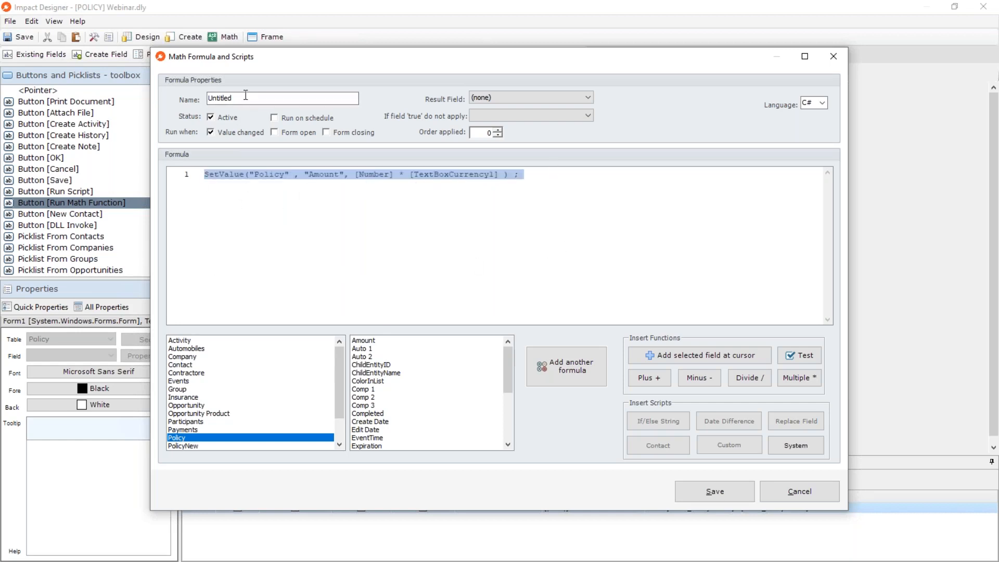
{"action": "double_click", "coordinate": [254, 98]}
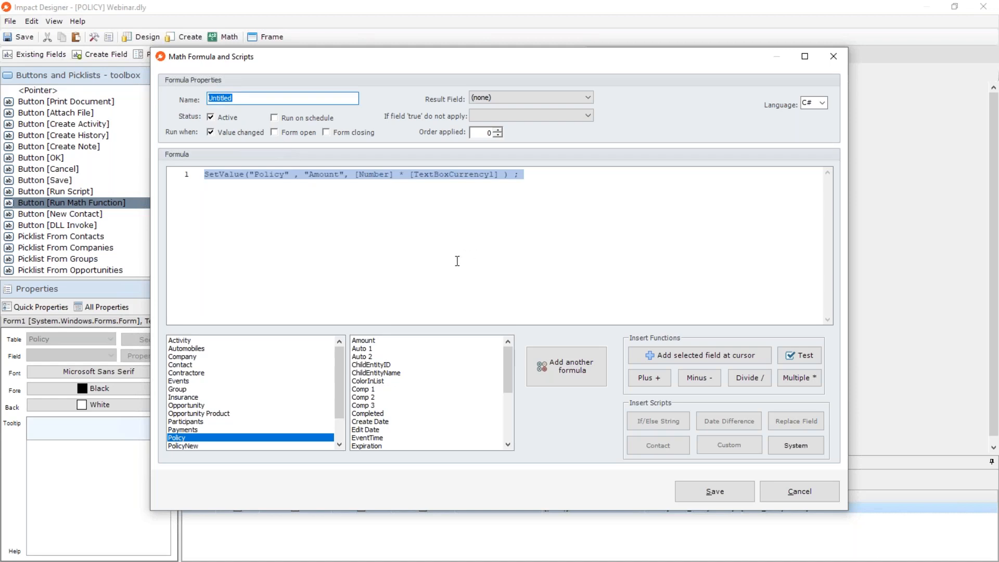
{"action": "type", "text": "Set Value"}
{"action": "left_click", "coordinate": [707, 491]}
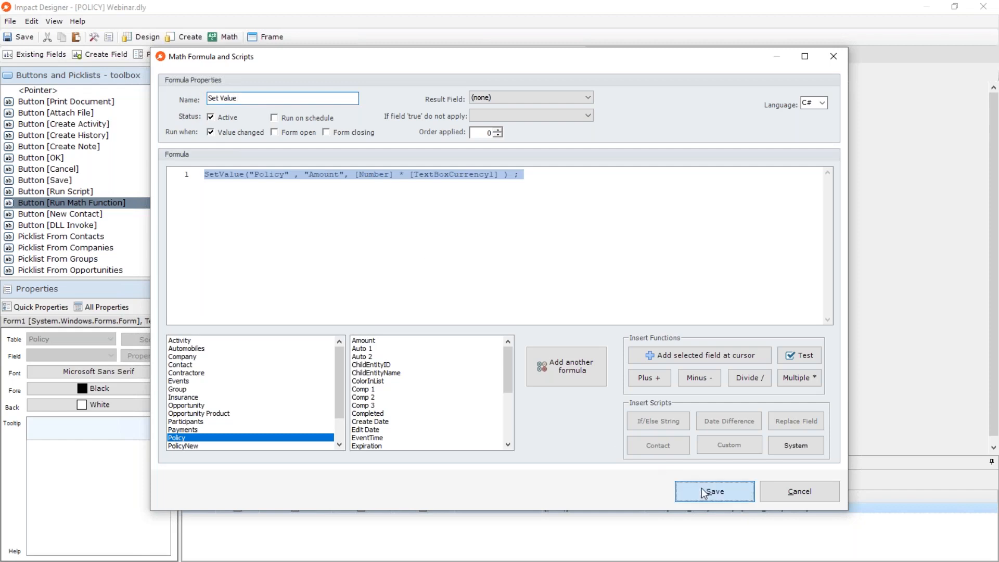
{"action": "left_click", "coordinate": [538, 347]}
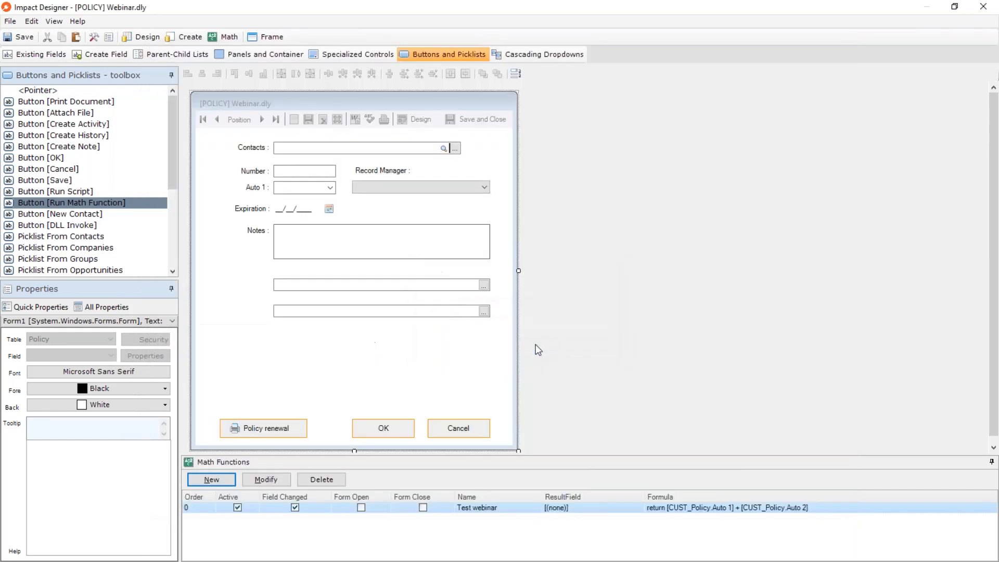
Compare the Test webinar and Set Value entries in the form's list of math functions.
{"action": "left_click", "coordinate": [517, 519]}
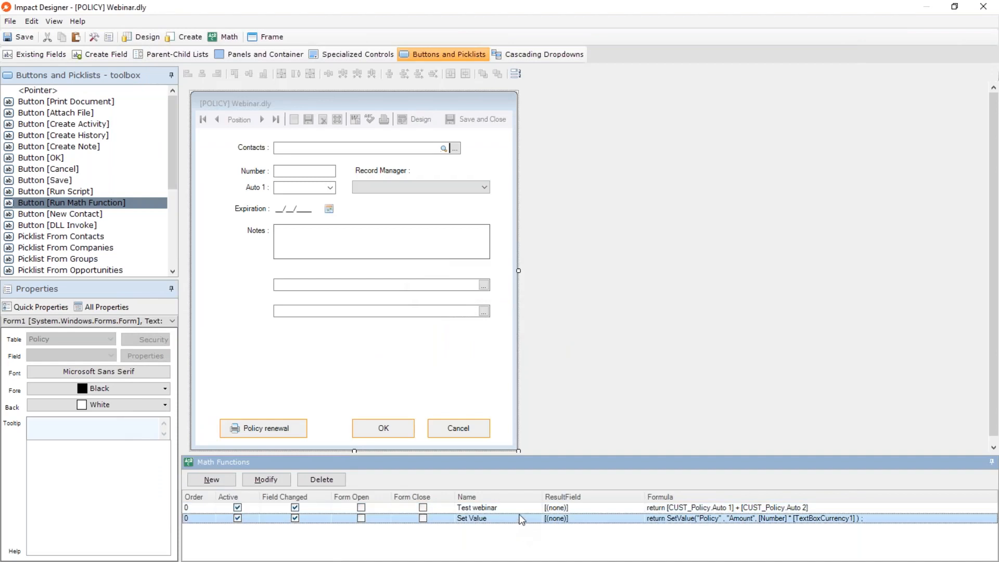
{"action": "left_click", "coordinate": [521, 510]}
{"action": "left_click", "coordinate": [520, 520]}
{"action": "left_click", "coordinate": [527, 508]}
{"action": "left_click", "coordinate": [527, 517]}
{"action": "left_click", "coordinate": [529, 512]}
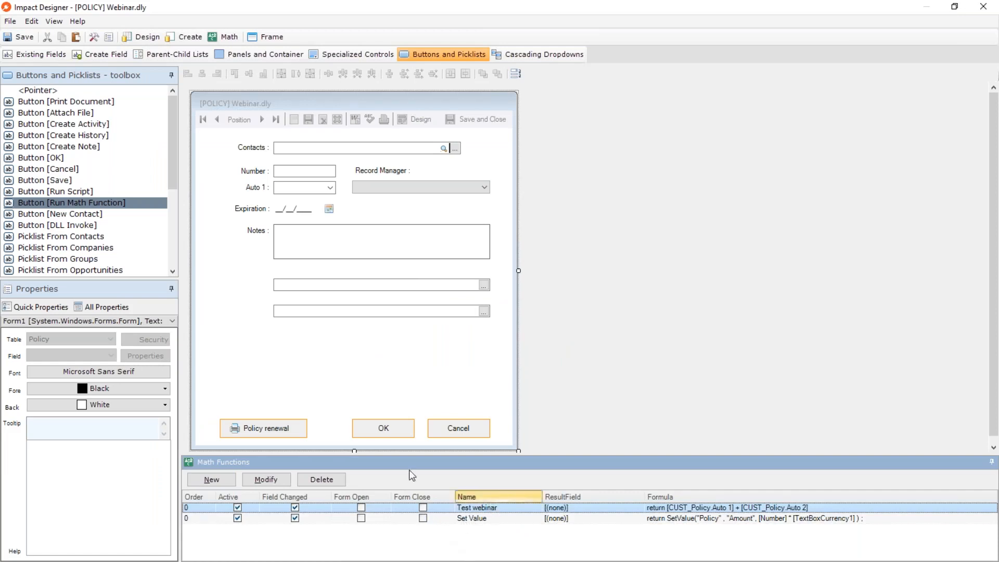
{"action": "left_click", "coordinate": [468, 520]}
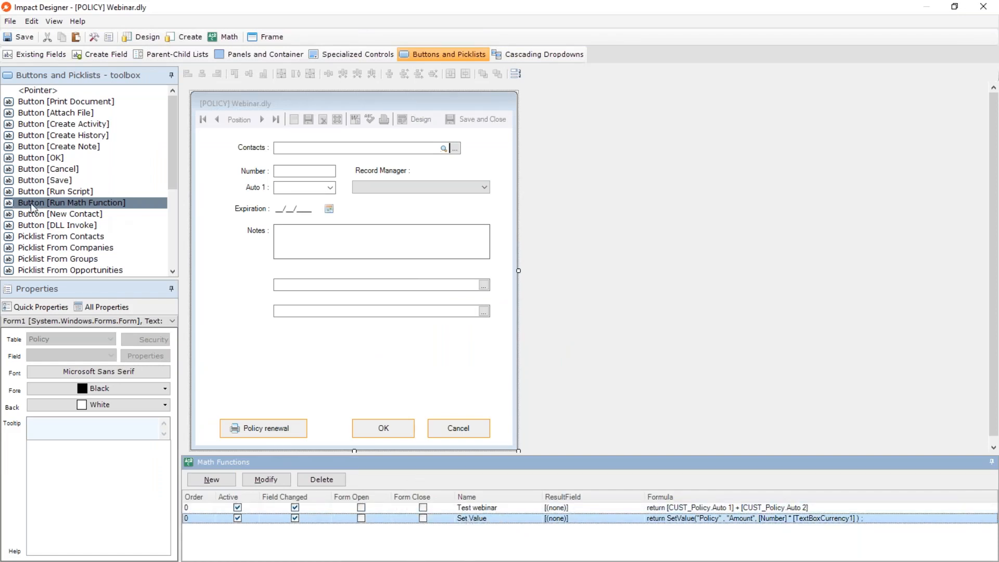
Add a Run Math Function button named "Click ME" below the folder picker, set to run the Set Value function.
{"action": "left_click_drag", "start_coordinate": [32, 207], "coordinate": [249, 353]}
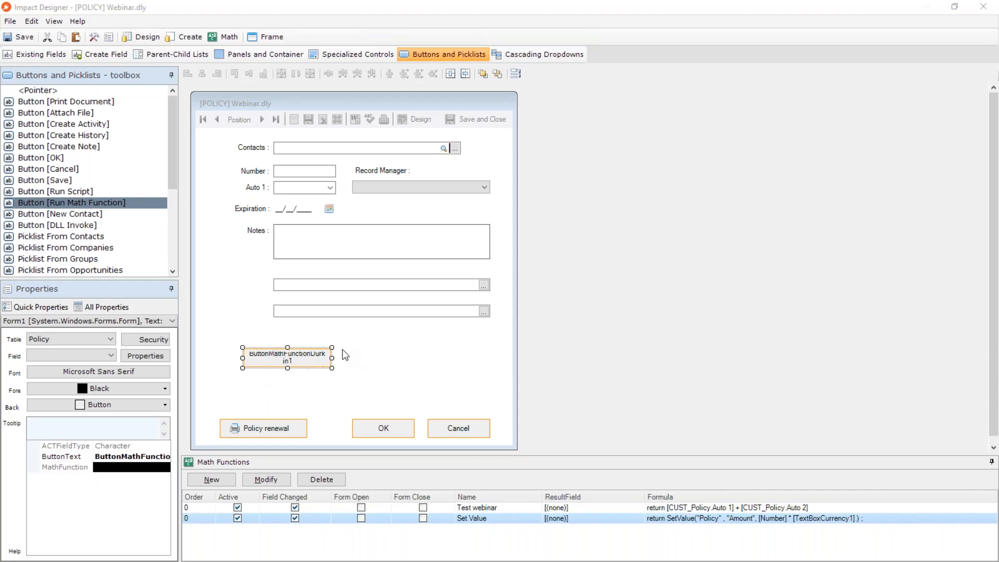
{"action": "left_click_drag", "start_coordinate": [0, 281], "coordinate": [622, 89]}
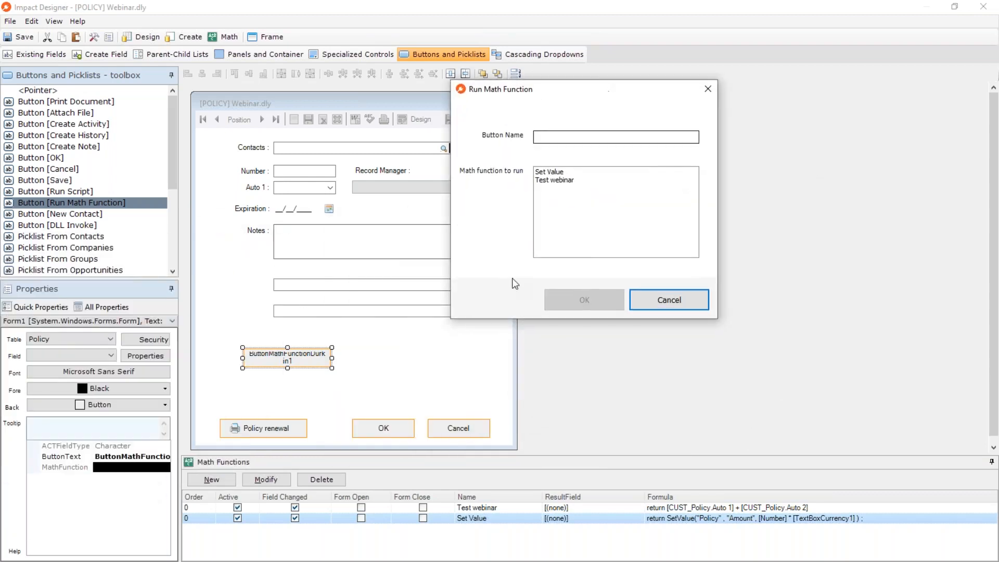
{"action": "left_click", "coordinate": [562, 134]}
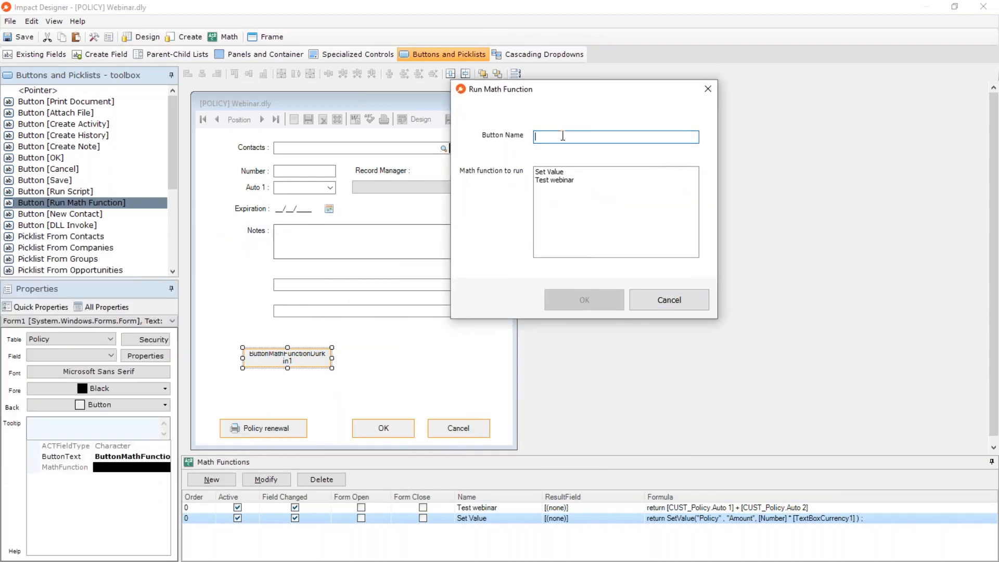
{"action": "left_click_drag", "start_coordinate": [562, 101], "coordinate": [552, 145]}
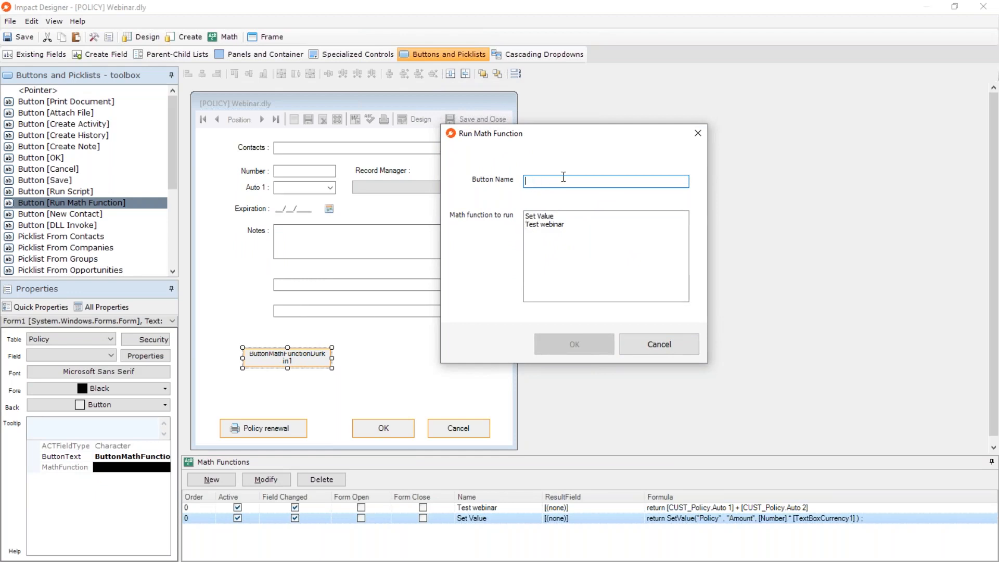
{"action": "type", "text": "Click ME"}
{"action": "key", "text": "Tab"}
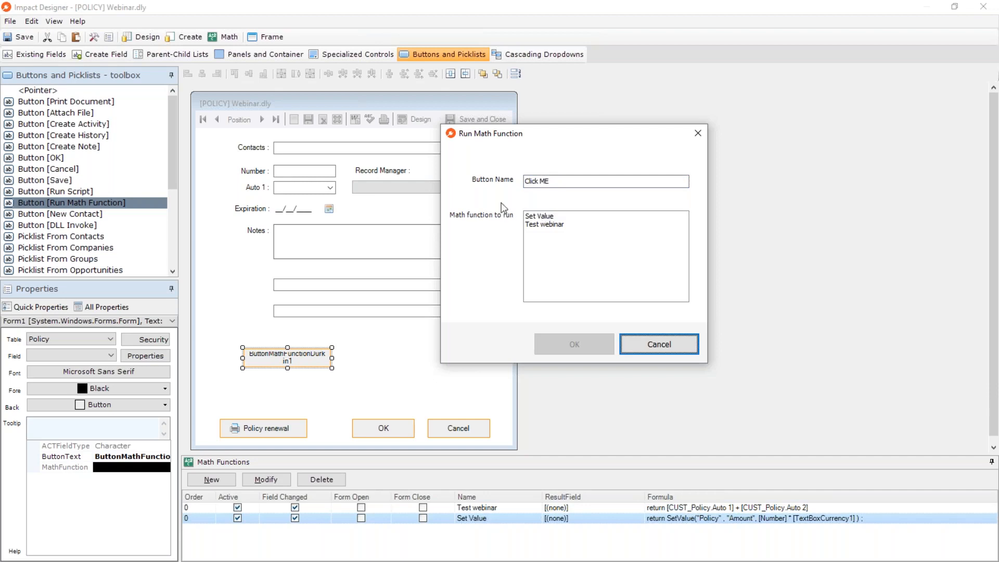
{"action": "left_click", "coordinate": [539, 224]}
{"action": "left_click", "coordinate": [545, 215]}
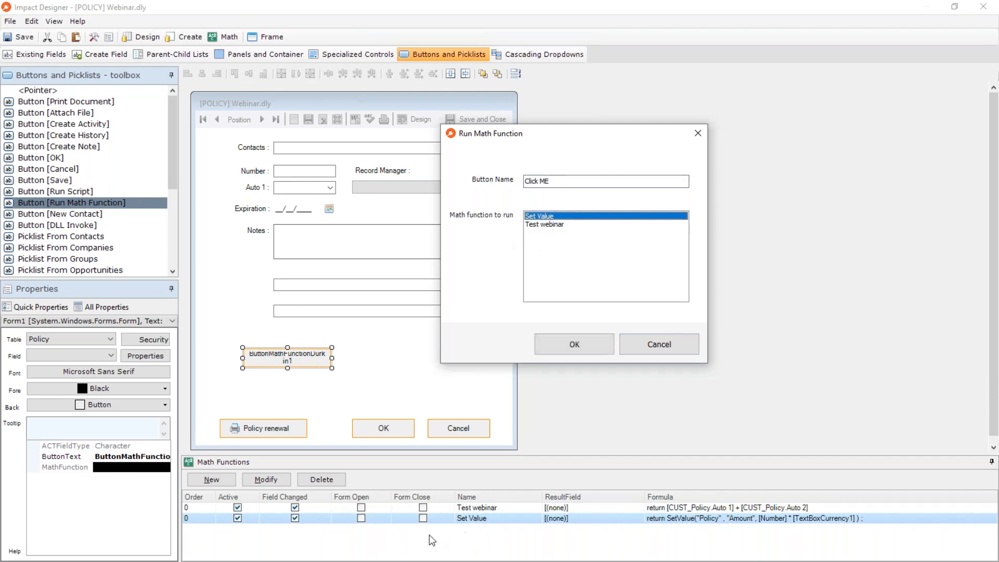
{"action": "left_click", "coordinate": [575, 345]}
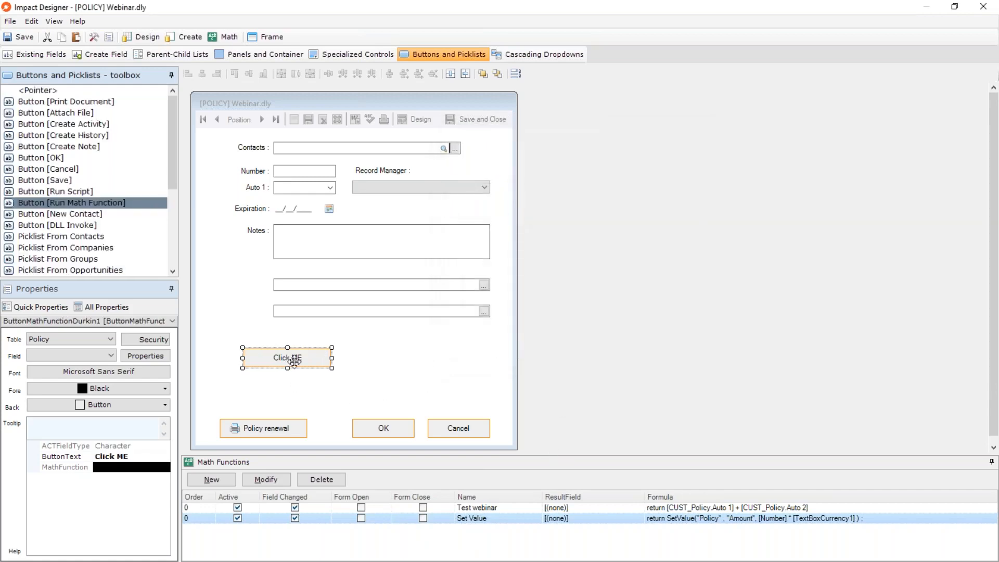
Review the formula of the Set Value math function assigned to the Click ME button.
{"action": "left_click", "coordinate": [515, 519]}
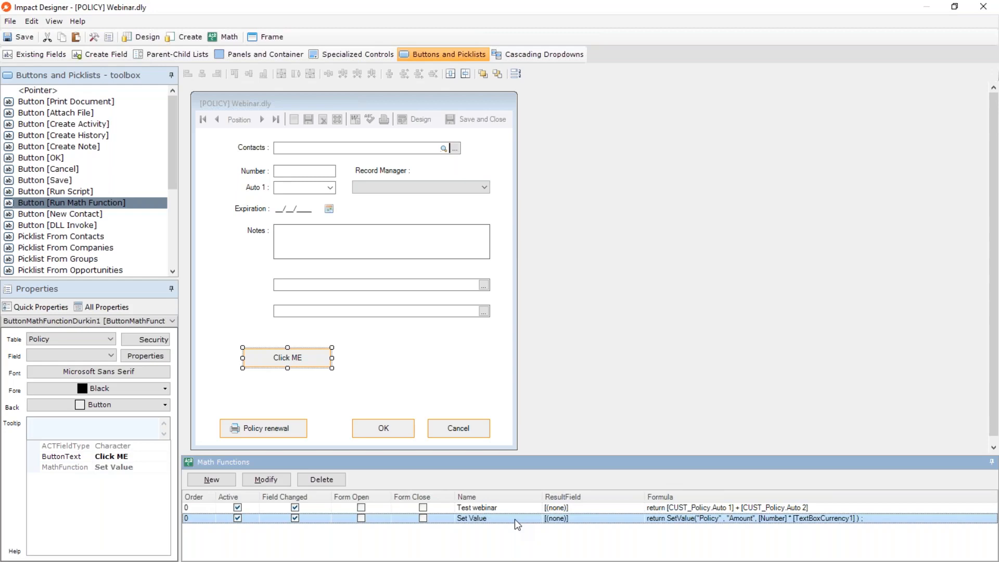
{"action": "double_click", "coordinate": [517, 522]}
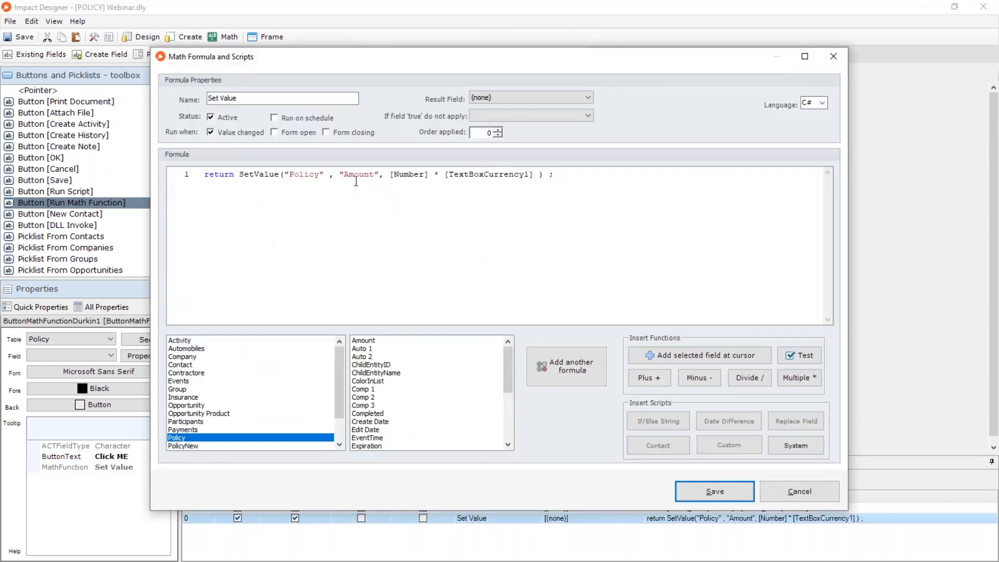
{"action": "left_click_drag", "start_coordinate": [214, 176], "coordinate": [592, 179]}
{"action": "left_click", "coordinate": [592, 178]}
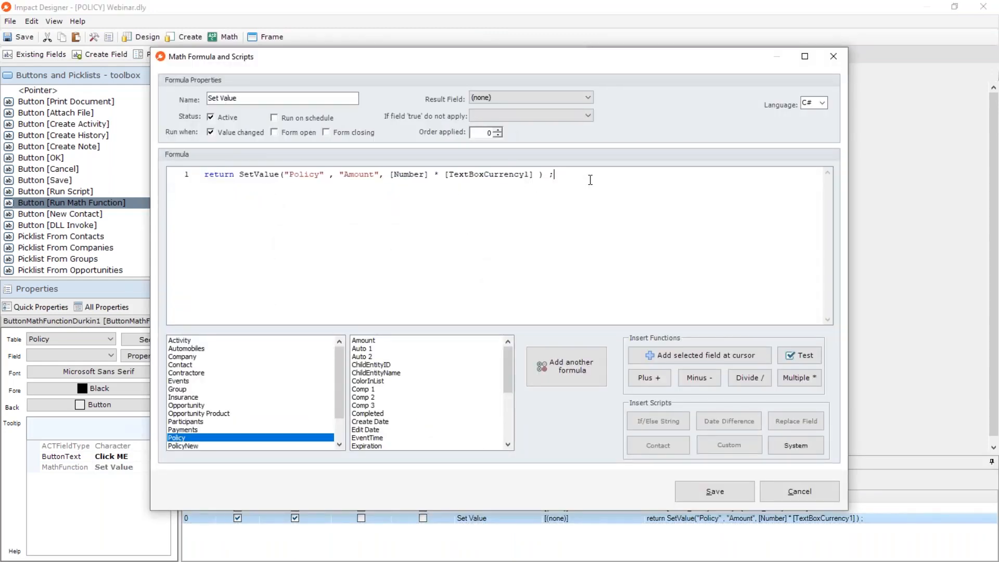
{"action": "left_click", "coordinate": [703, 492]}
Move the Click ME button directly above Policy renewal and close the form design, keeping the changes.
{"action": "left_click_drag", "start_coordinate": [288, 358], "coordinate": [267, 395]}
{"action": "left_click", "coordinate": [339, 394]}
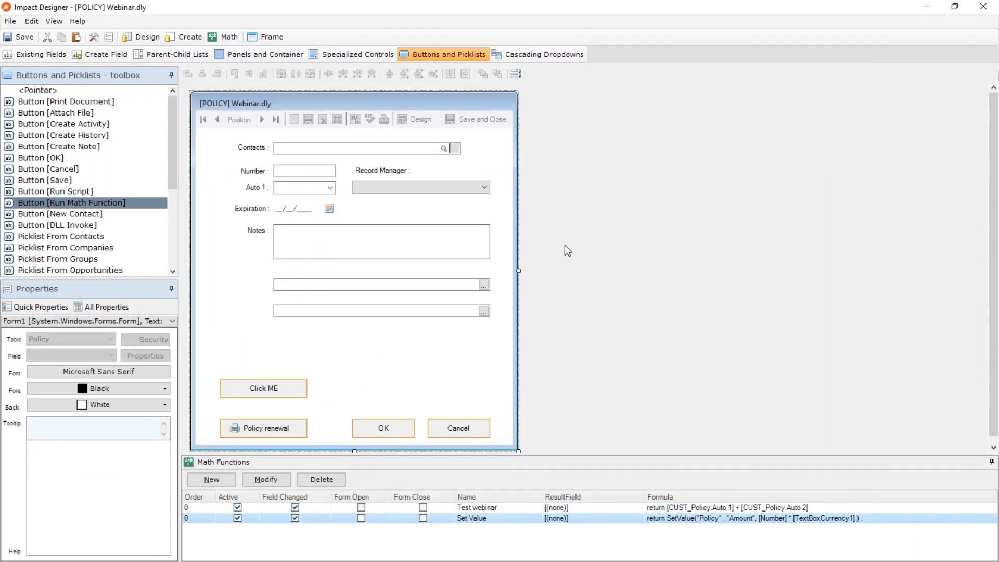
{"action": "left_click", "coordinate": [983, 6]}
{"action": "left_click", "coordinate": [471, 338]}
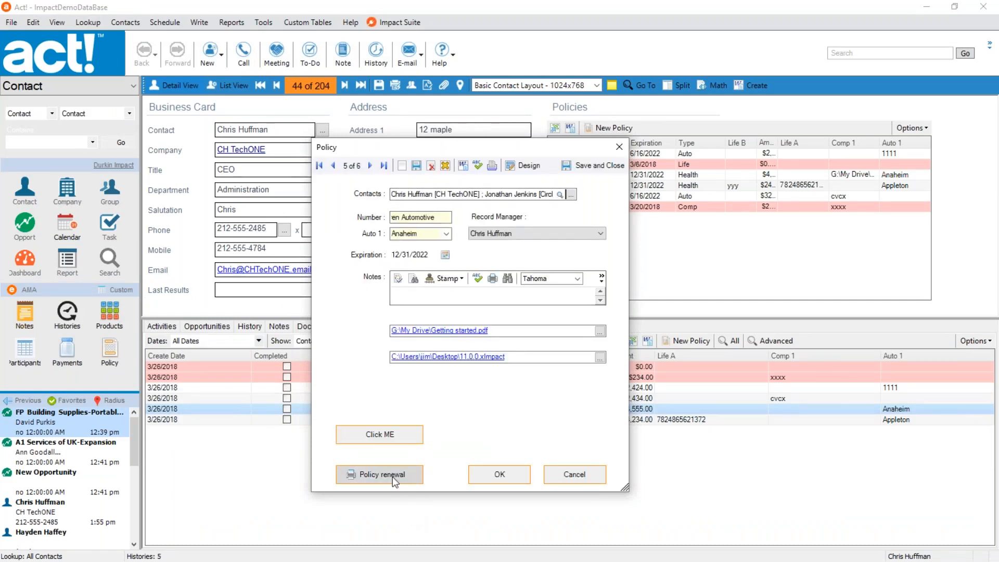
Test the Click ME button in the policy record, then reopen the form in Impact Designer.
{"action": "left_click", "coordinate": [394, 440]}
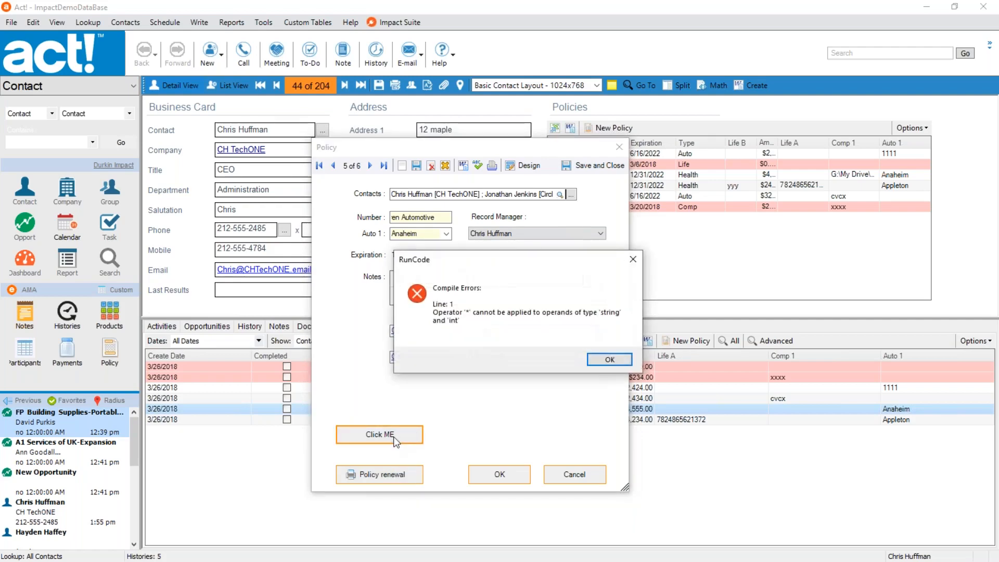
{"action": "left_click", "coordinate": [610, 360]}
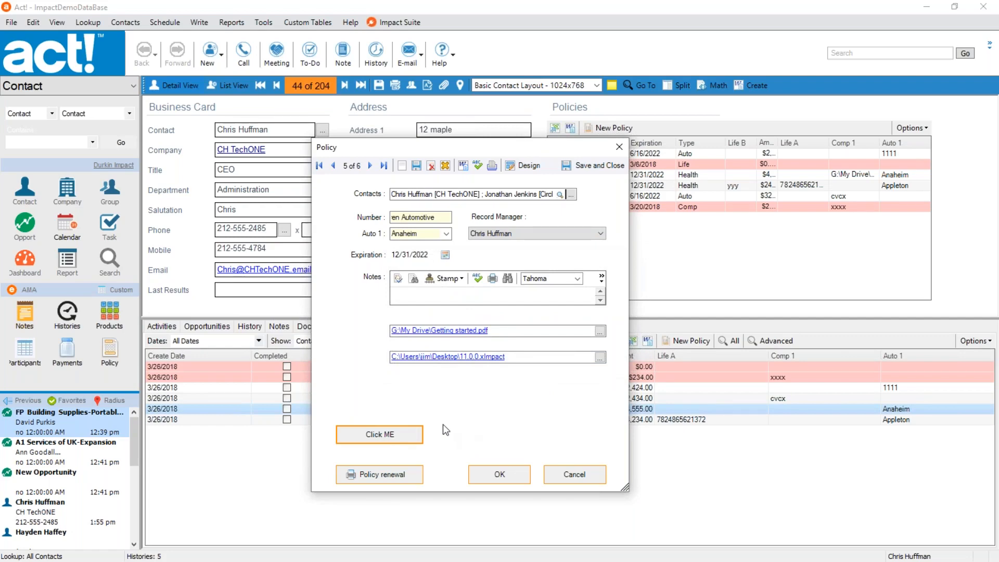
{"action": "left_click", "coordinate": [527, 164]}
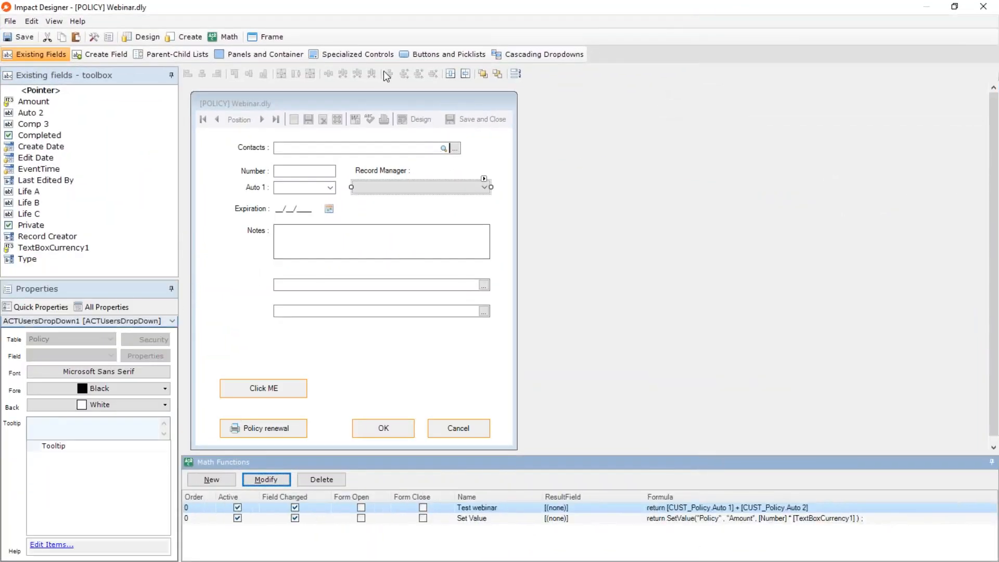
Place a DLL Invoke button in the empty area below the folder picker and select its DllClass property.
{"action": "left_click", "coordinate": [418, 56]}
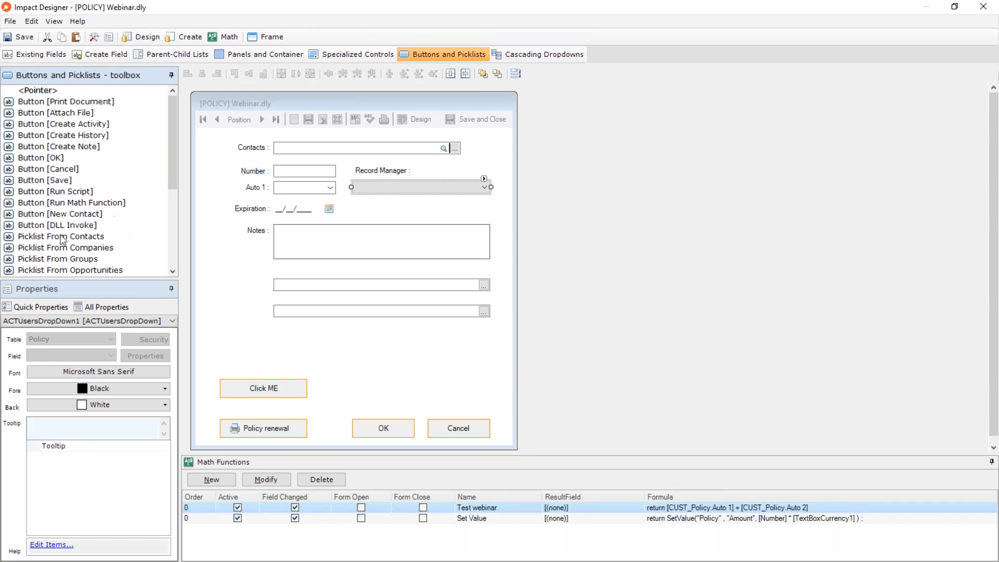
{"action": "left_click", "coordinate": [73, 226]}
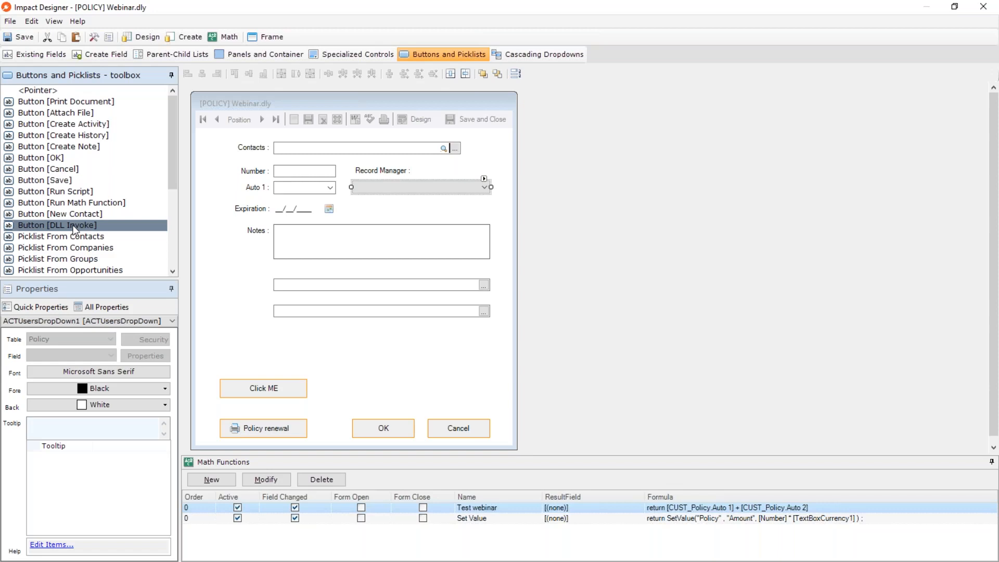
{"action": "left_click_drag", "start_coordinate": [315, 336], "coordinate": [405, 356]}
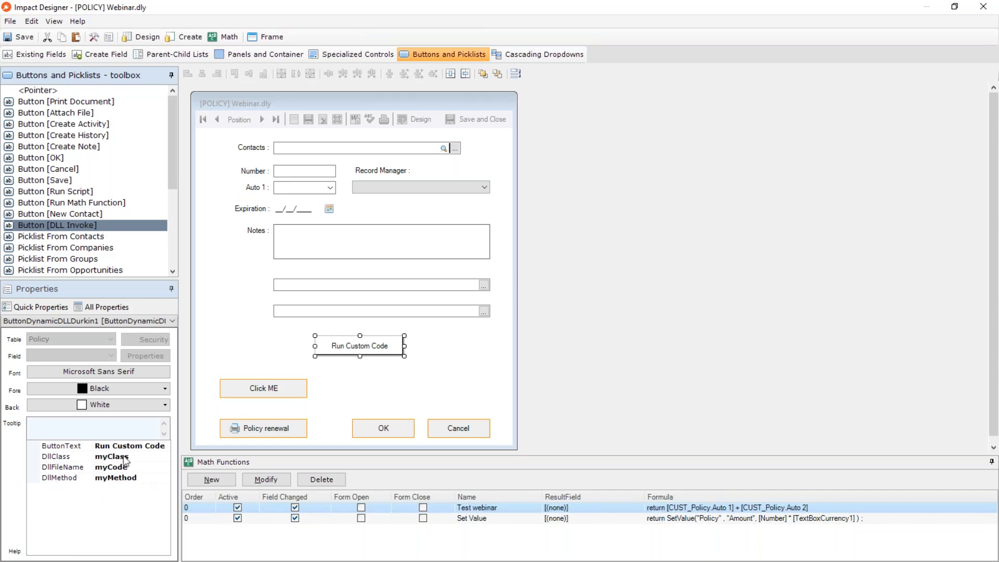
{"action": "left_click", "coordinate": [91, 457]}
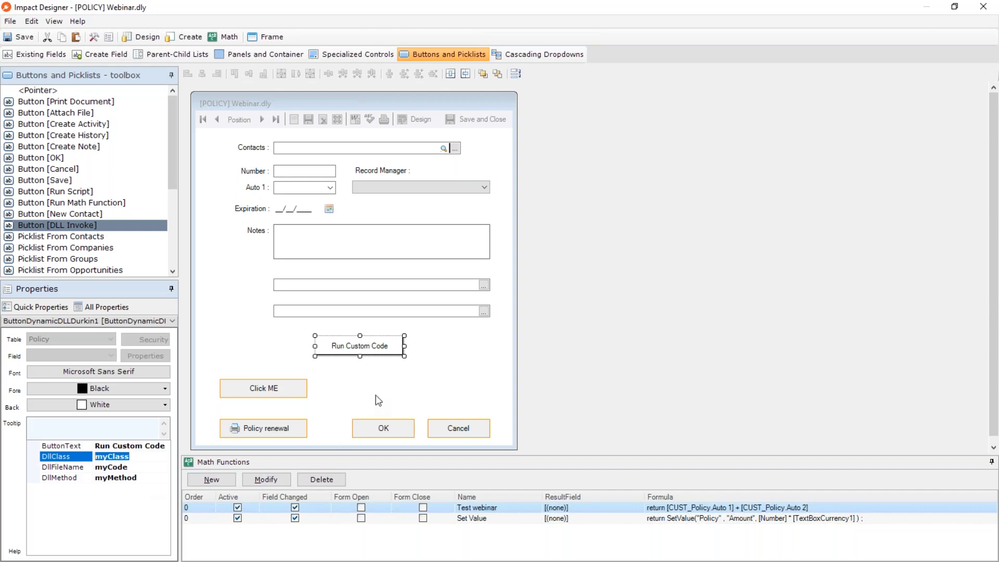
Delete the Run Custom Code button from the policy form.
{"action": "left_click", "coordinate": [422, 381]}
{"action": "left_click", "coordinate": [379, 344]}
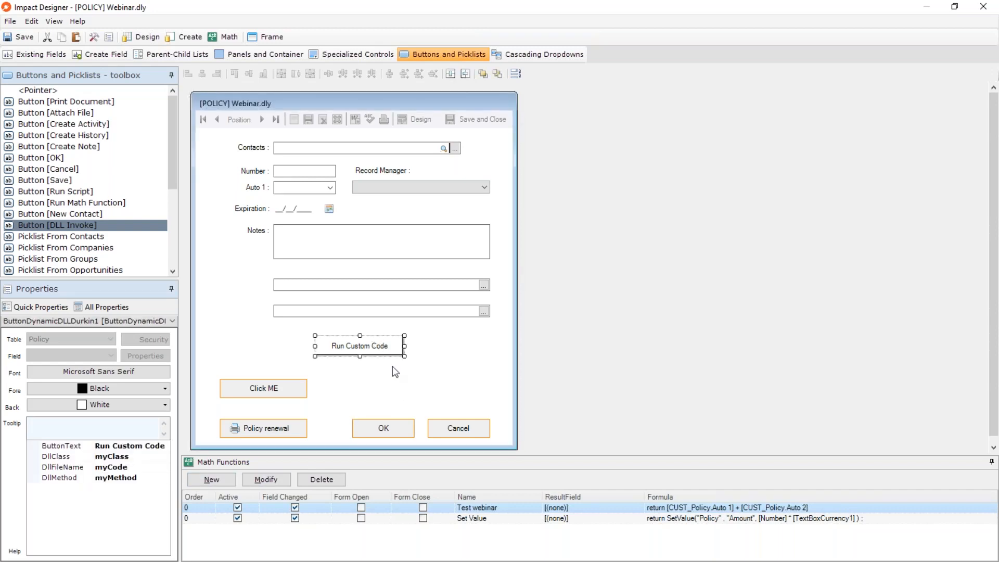
{"action": "key", "text": "Delete"}
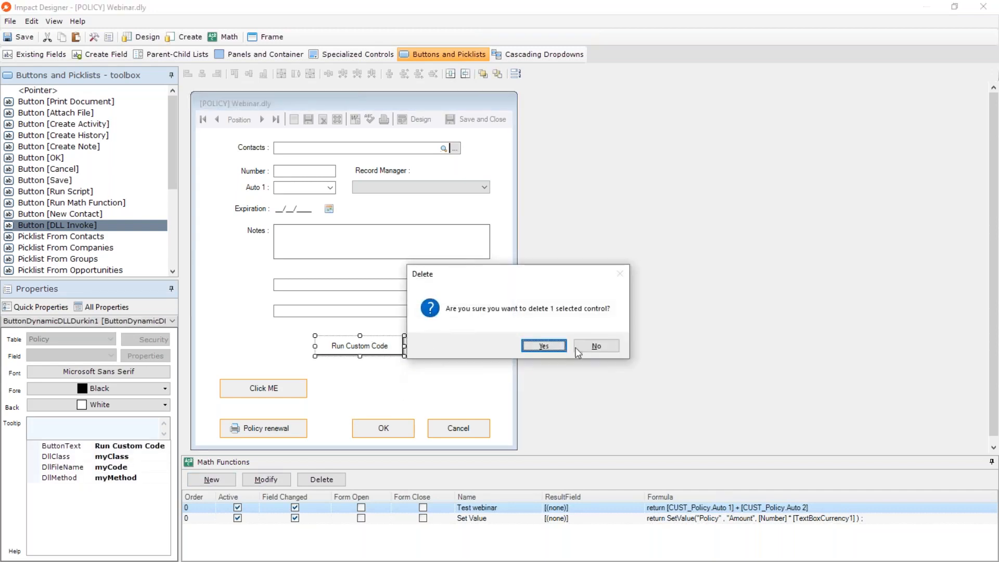
{"action": "left_click", "coordinate": [541, 347]}
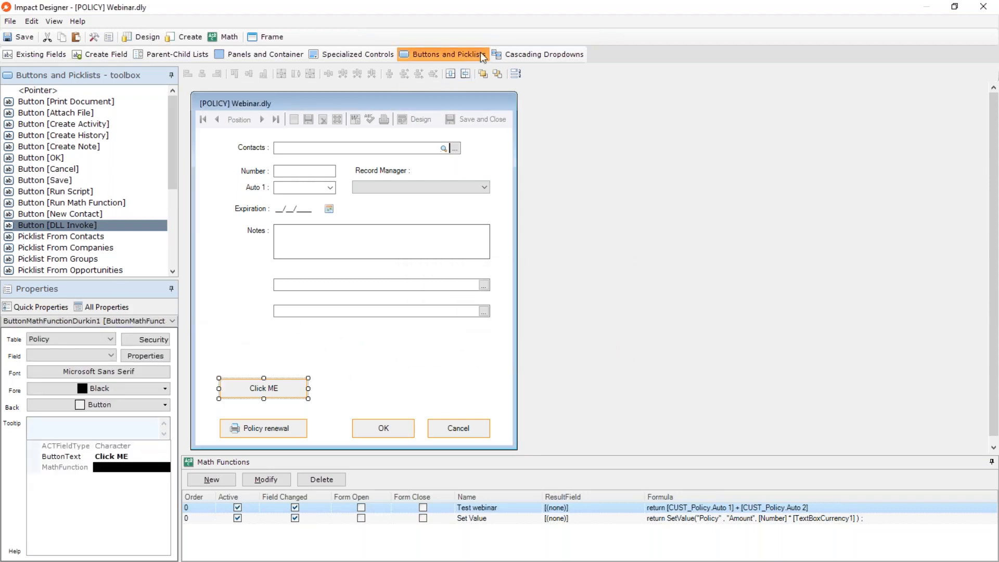
Show the Cascading Dropdowns controls and delete the file picker and folder picker below the Notes field.
{"action": "left_click", "coordinate": [518, 57]}
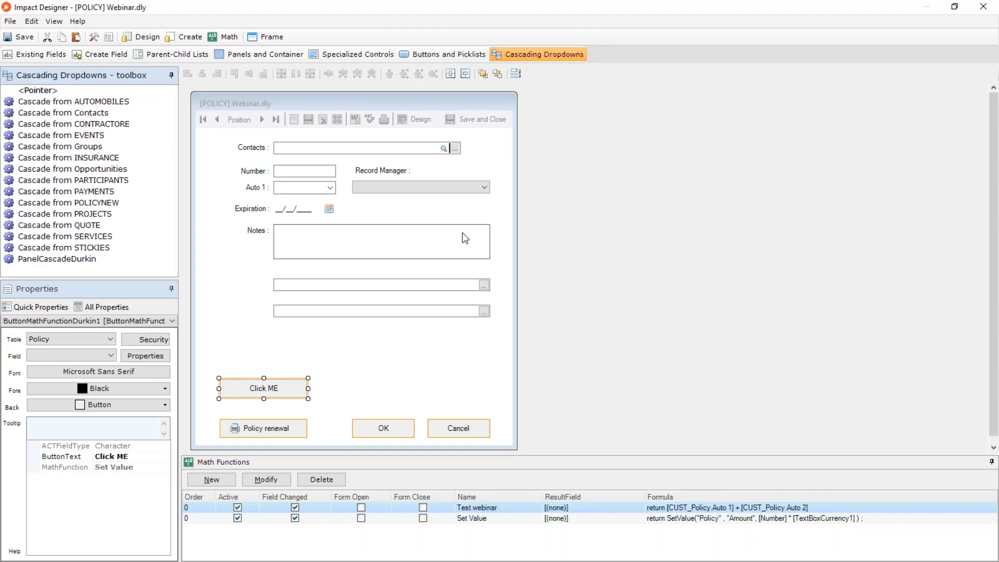
{"action": "left_click", "coordinate": [401, 311]}
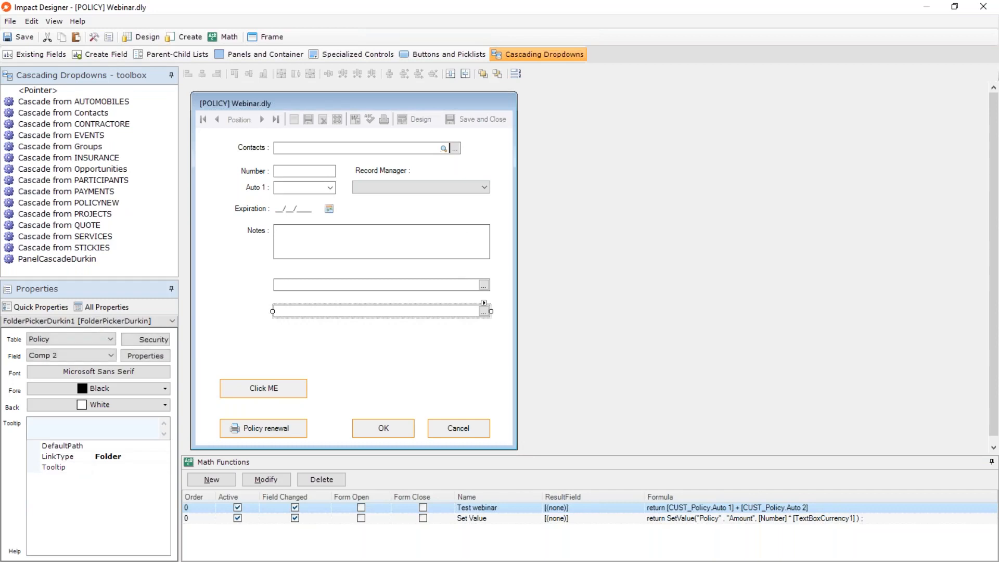
{"action": "left_click_drag", "start_coordinate": [401, 312], "coordinate": [384, 274]}
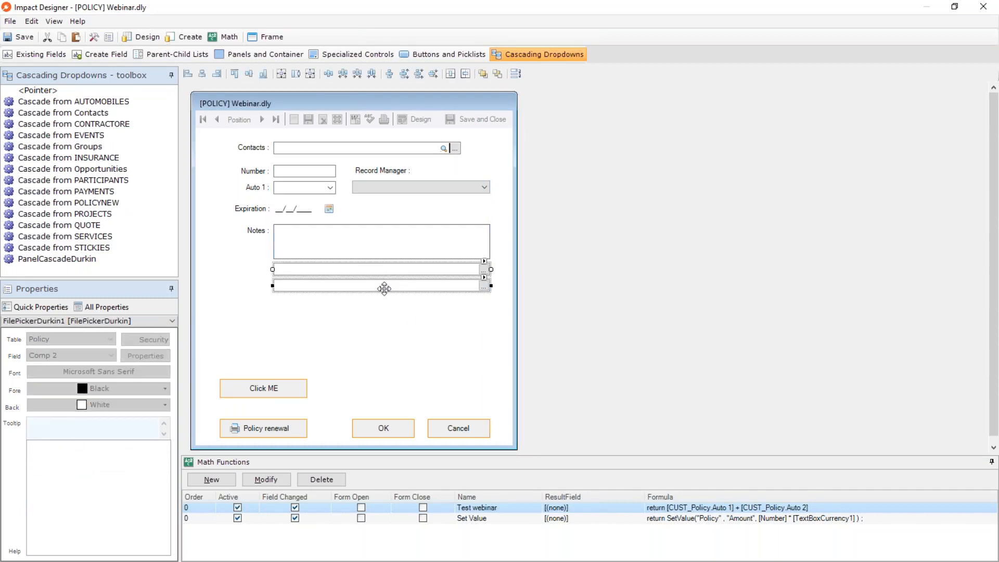
{"action": "key", "text": "Delete"}
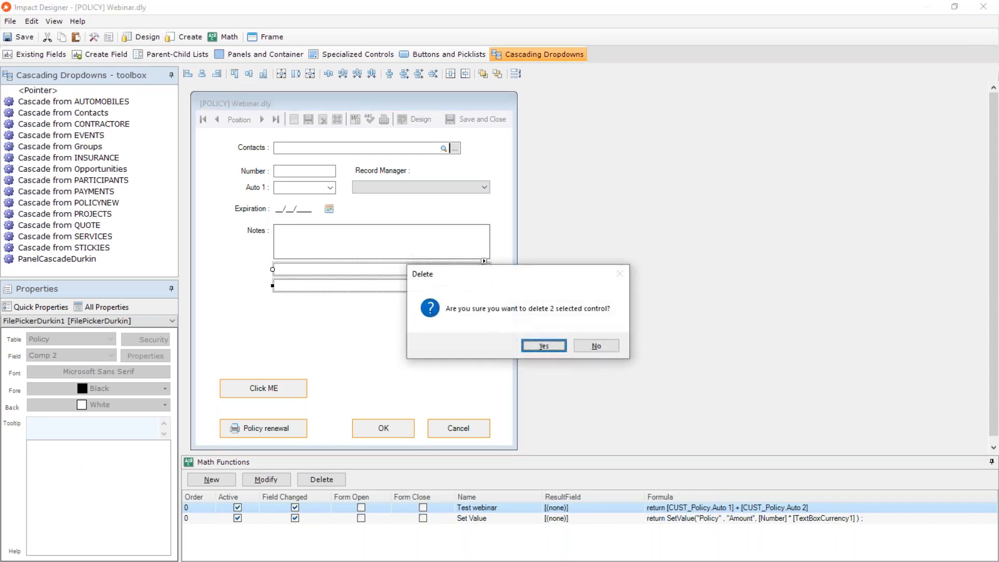
{"action": "left_click", "coordinate": [556, 348]}
Delete the Click ME button from the policy form.
{"action": "left_click", "coordinate": [280, 391]}
{"action": "key", "text": "Delete"}
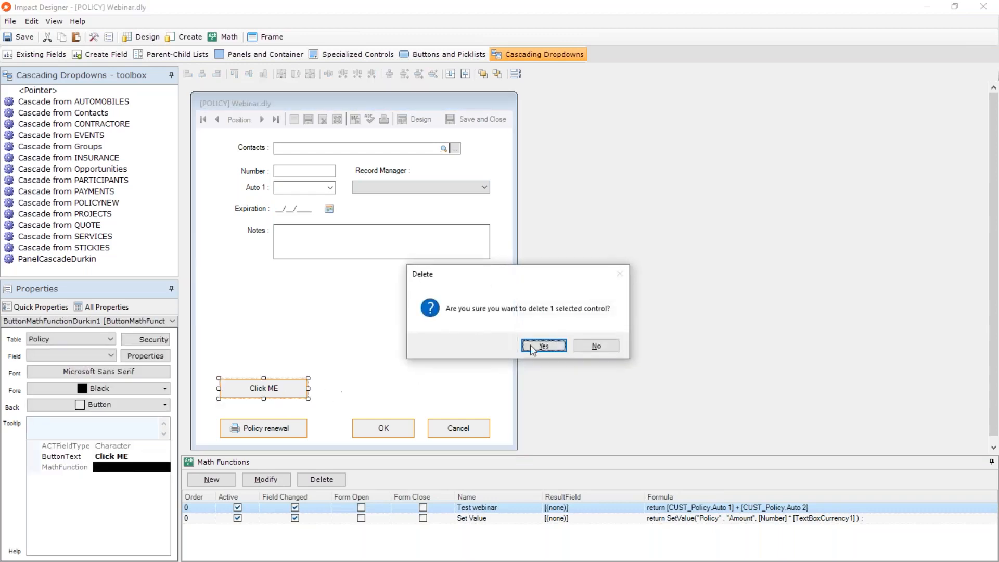
{"action": "left_click", "coordinate": [556, 346]}
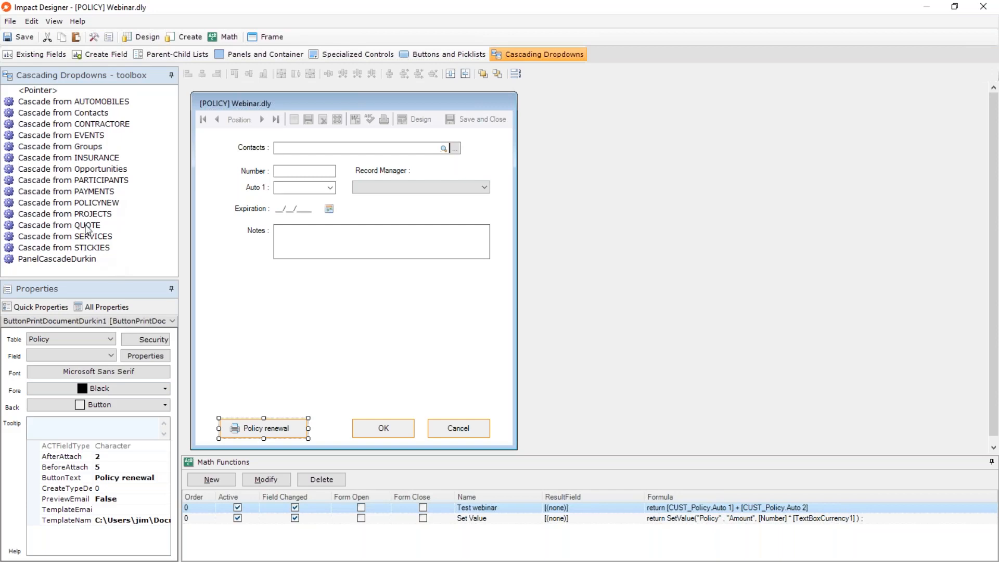
Place an AUTOMOBILES cascade panel below the Notes field and map its Division source field into Comp 1.
{"action": "left_click", "coordinate": [66, 215]}
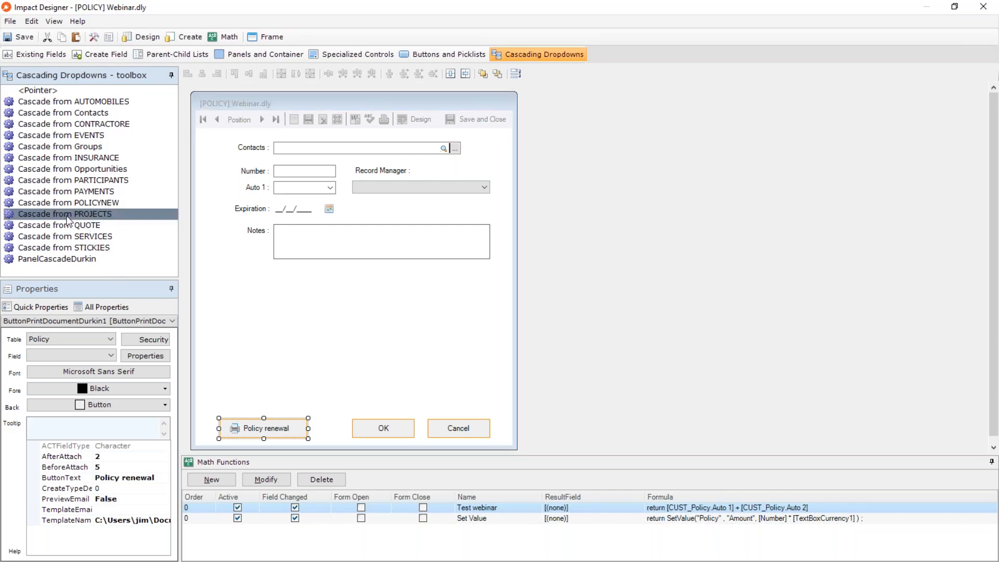
{"action": "left_click", "coordinate": [87, 104]}
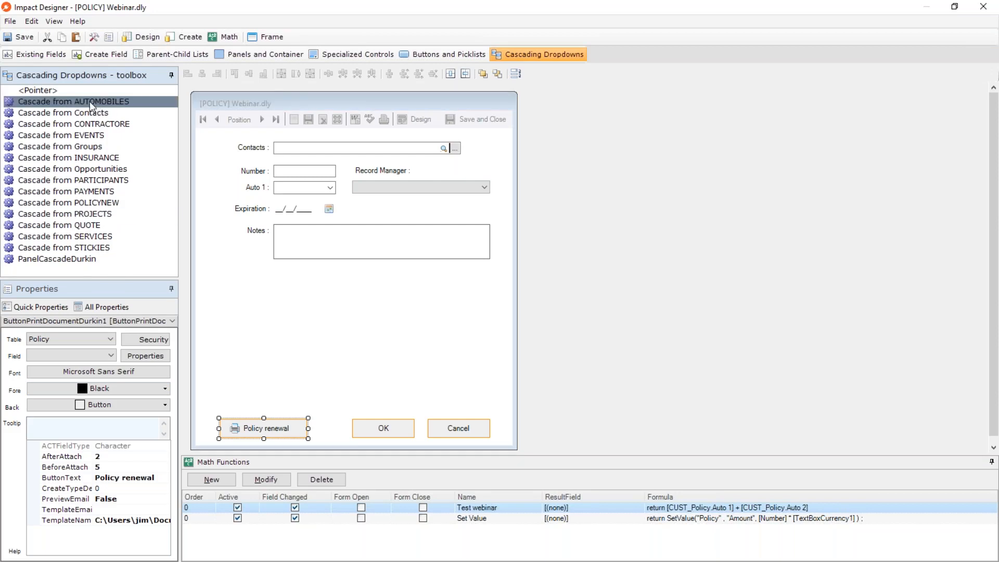
{"action": "left_click_drag", "start_coordinate": [90, 102], "coordinate": [275, 282]}
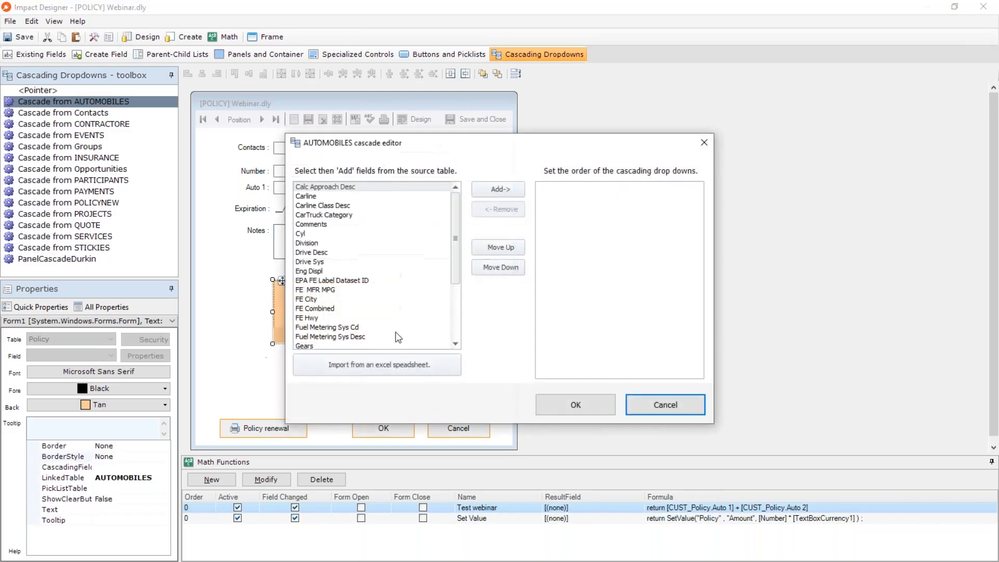
{"action": "left_click_drag", "start_coordinate": [403, 144], "coordinate": [577, 111]}
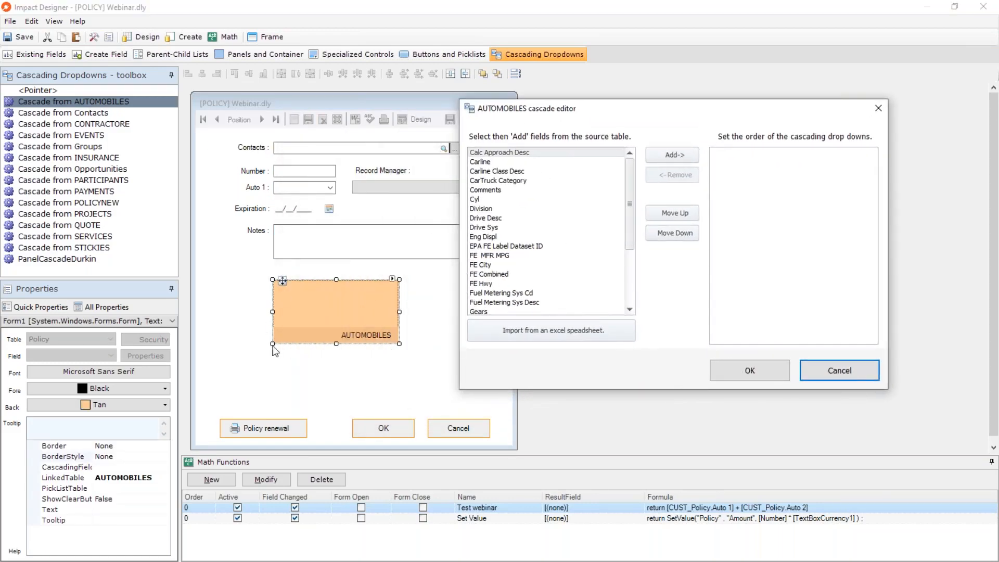
{"action": "left_click", "coordinate": [513, 164]}
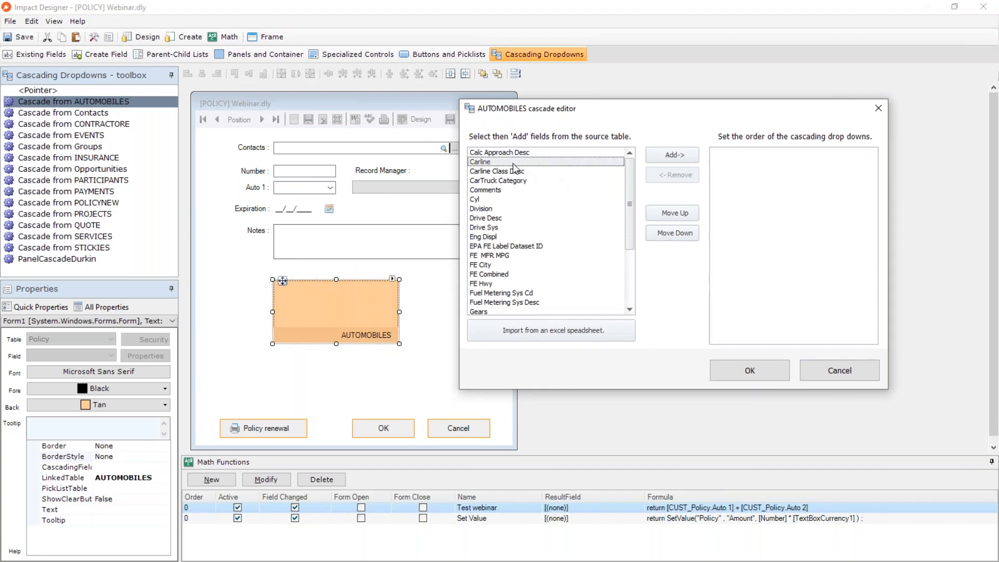
{"action": "double_click", "coordinate": [501, 209]}
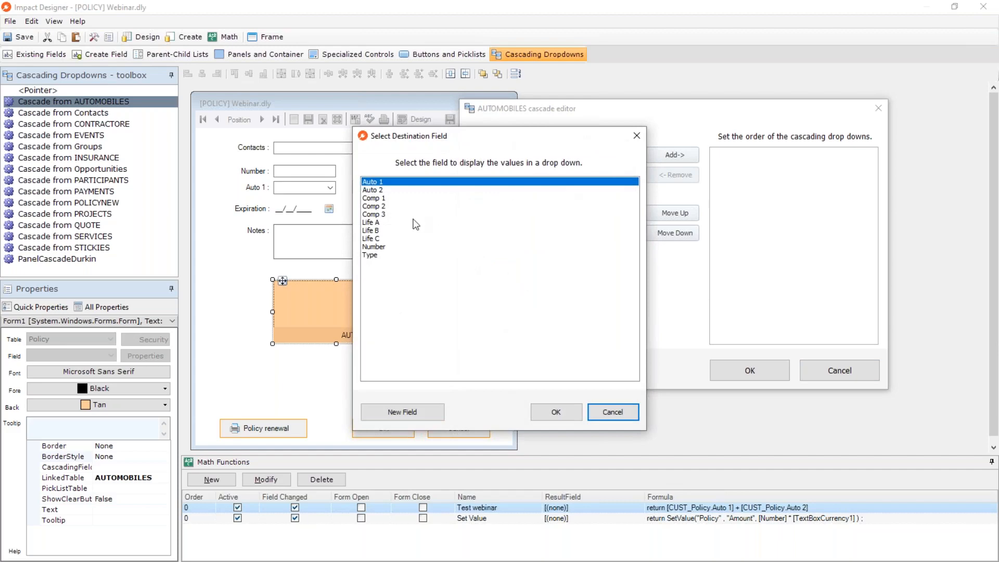
{"action": "double_click", "coordinate": [397, 199]}
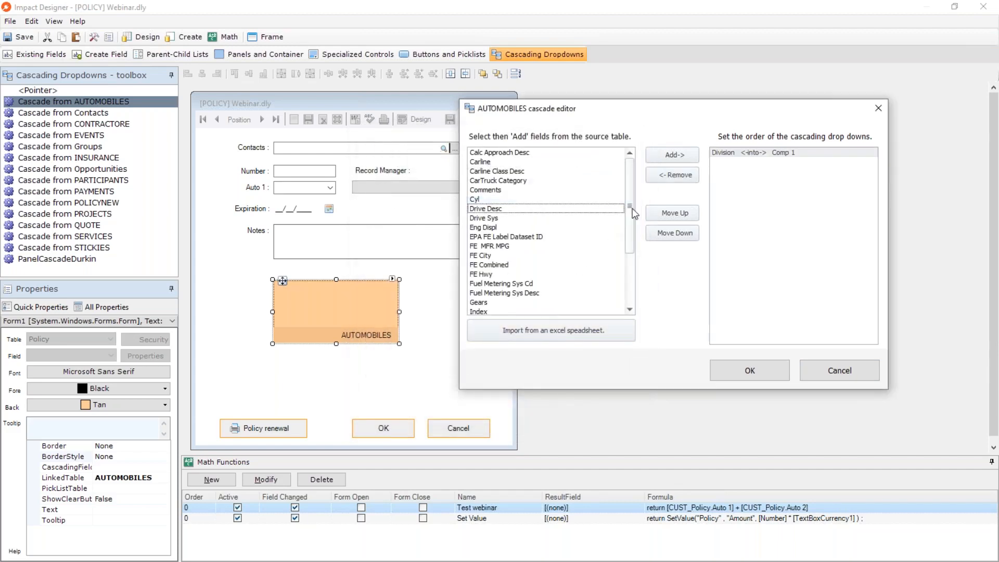
Map the AUTOMOBILES source field Carline into Comp 2 and Manufacturer into Comp 3.
{"action": "left_click_drag", "start_coordinate": [728, 109], "coordinate": [795, 98]}
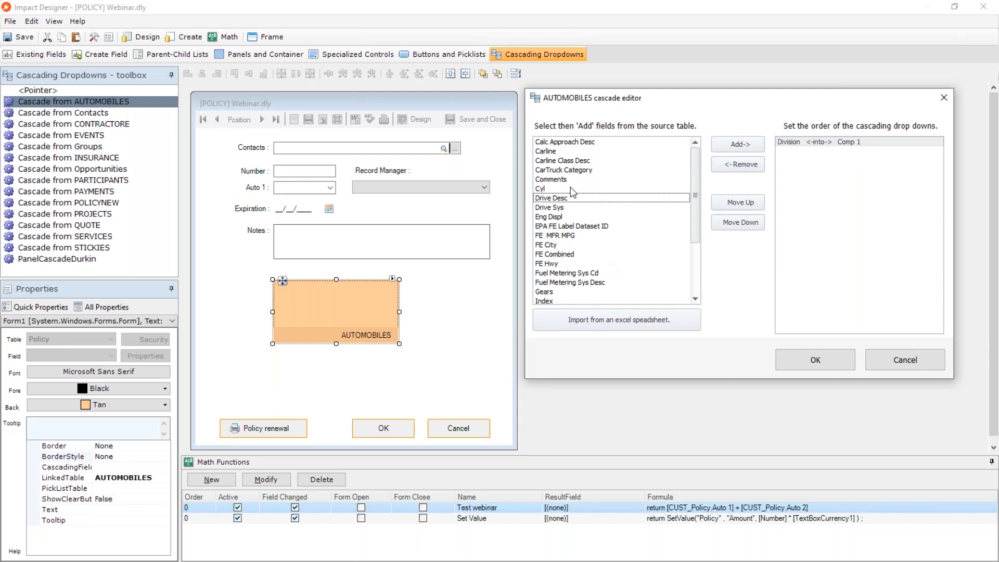
{"action": "double_click", "coordinate": [563, 151]}
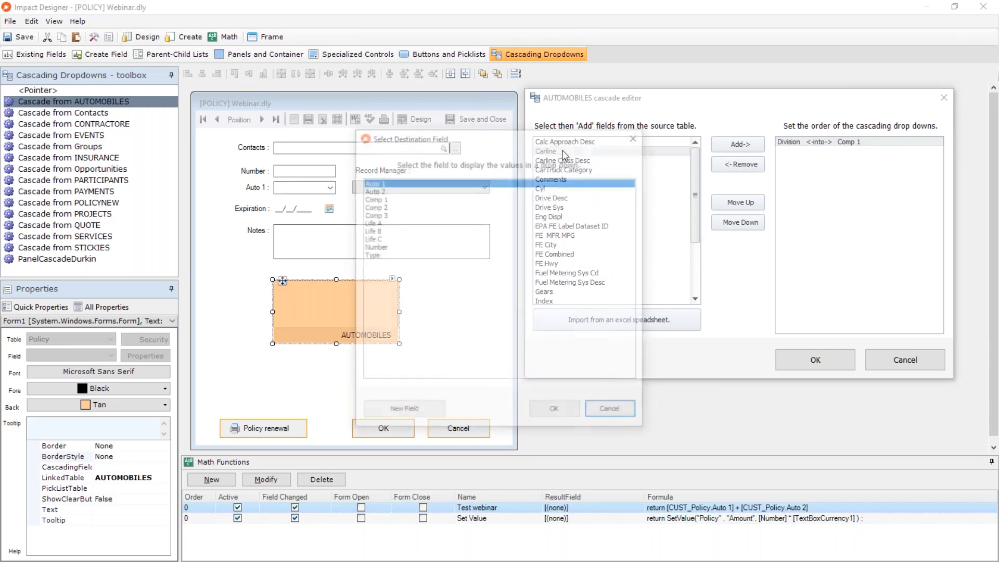
{"action": "left_click", "coordinate": [380, 206]}
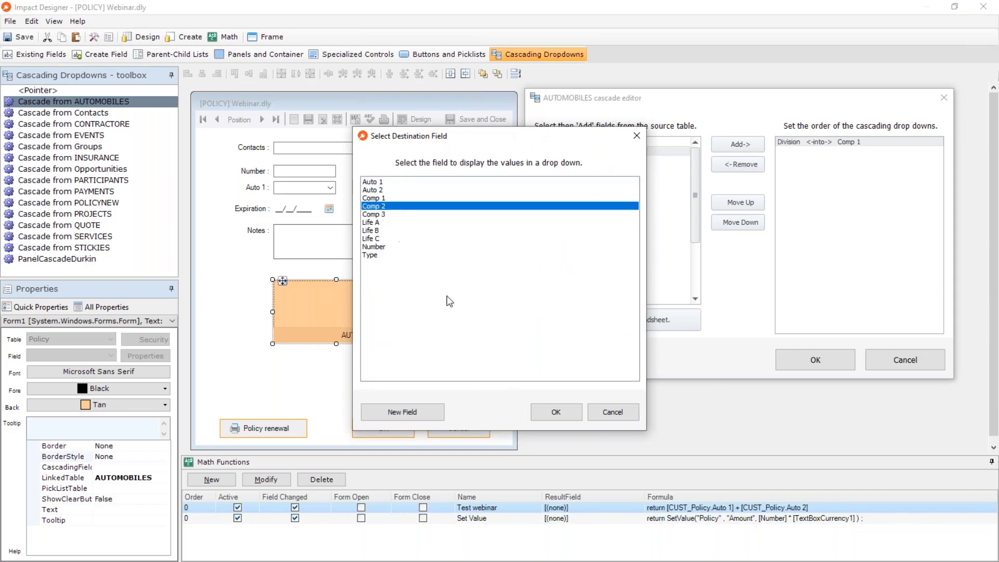
{"action": "left_click", "coordinate": [556, 411]}
{"action": "scroll", "coordinate": [629, 224], "scroll_direction": "down", "scroll_amount": 3}
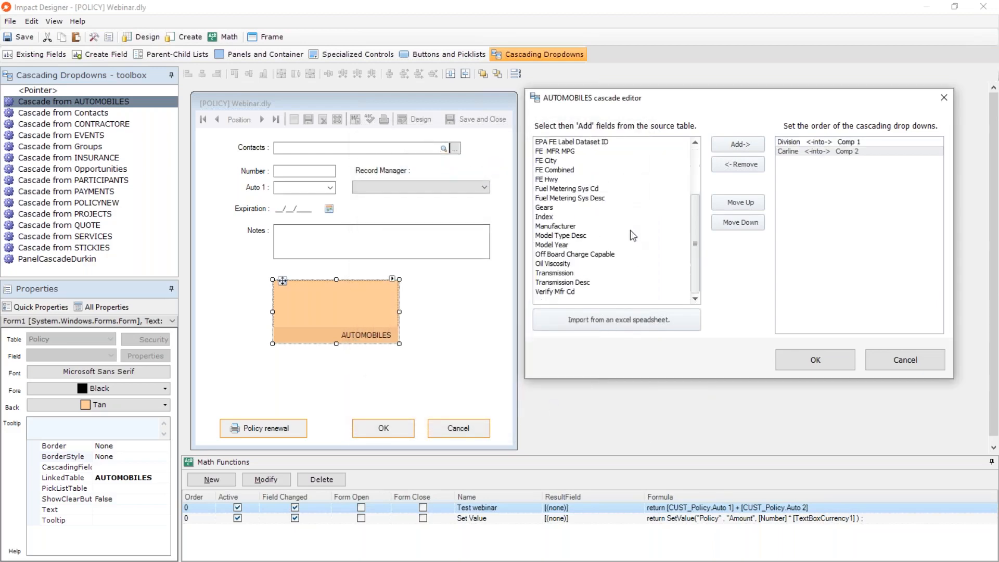
{"action": "double_click", "coordinate": [571, 229]}
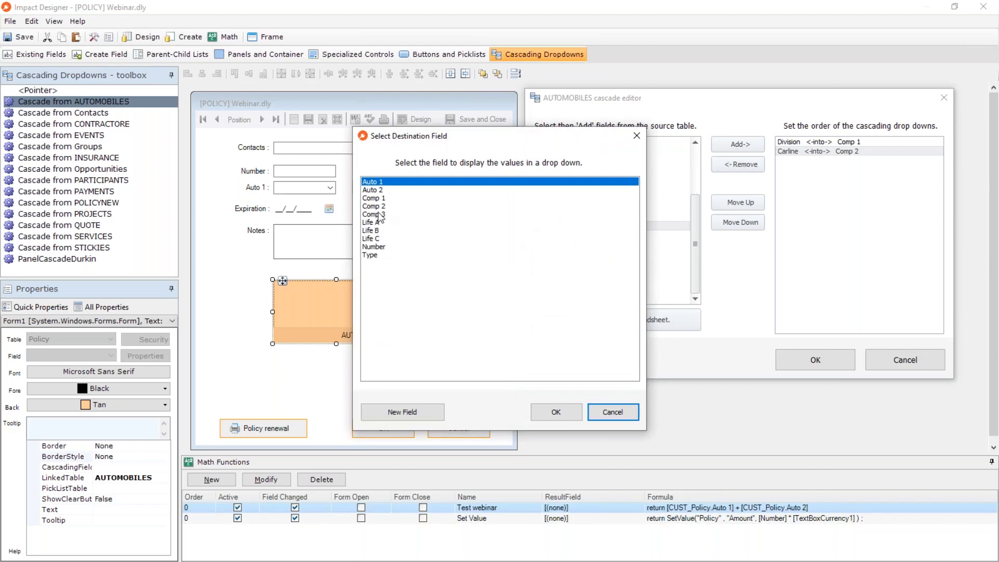
{"action": "left_click", "coordinate": [379, 215]}
{"action": "left_click", "coordinate": [557, 411]}
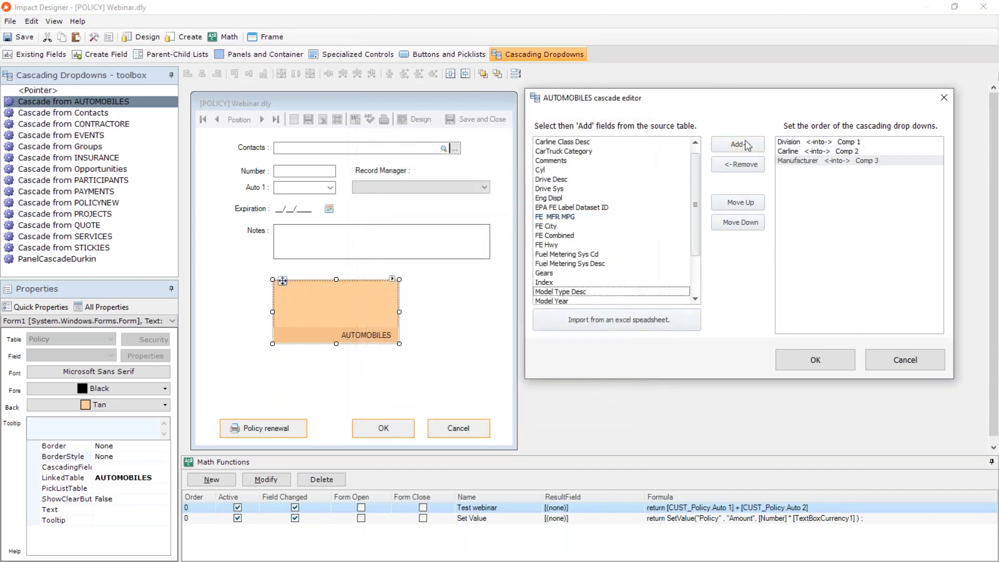
Try to move the Manufacturer mapping up in the order of the cascading dropdowns.
{"action": "left_click", "coordinate": [734, 224]}
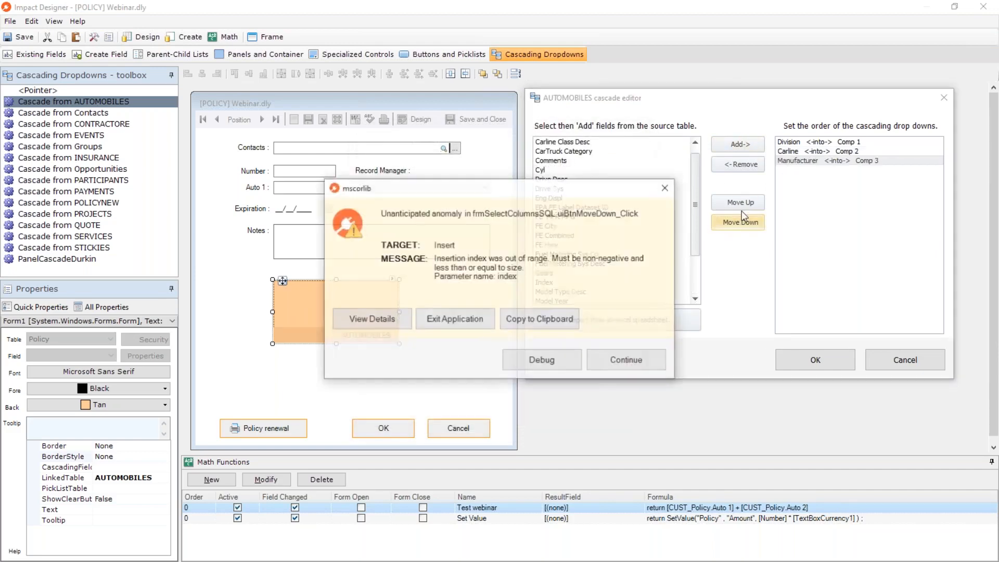
{"action": "left_click", "coordinate": [643, 360]}
{"action": "left_click", "coordinate": [737, 208]}
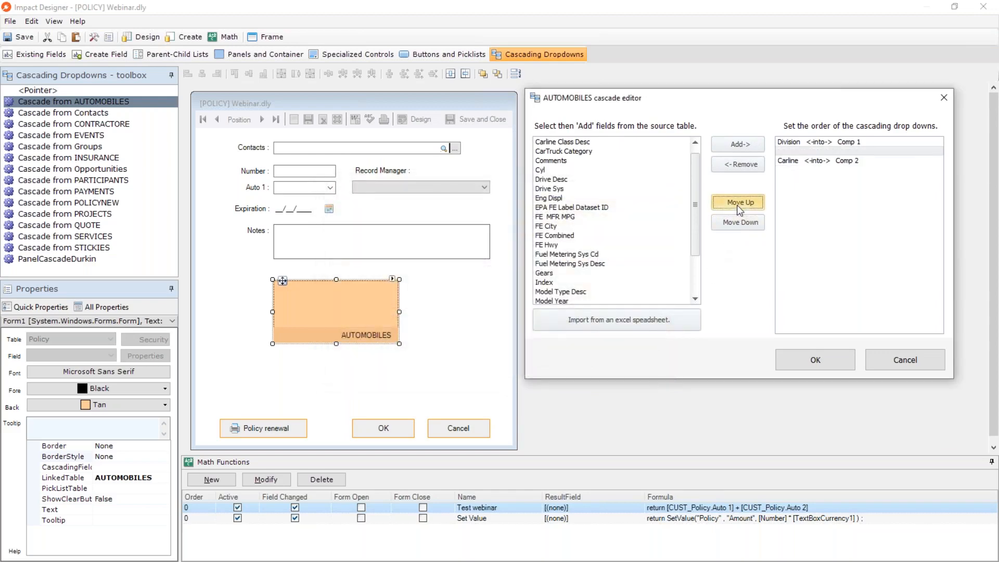
{"action": "left_click", "coordinate": [892, 160]}
{"action": "left_click", "coordinate": [889, 152]}
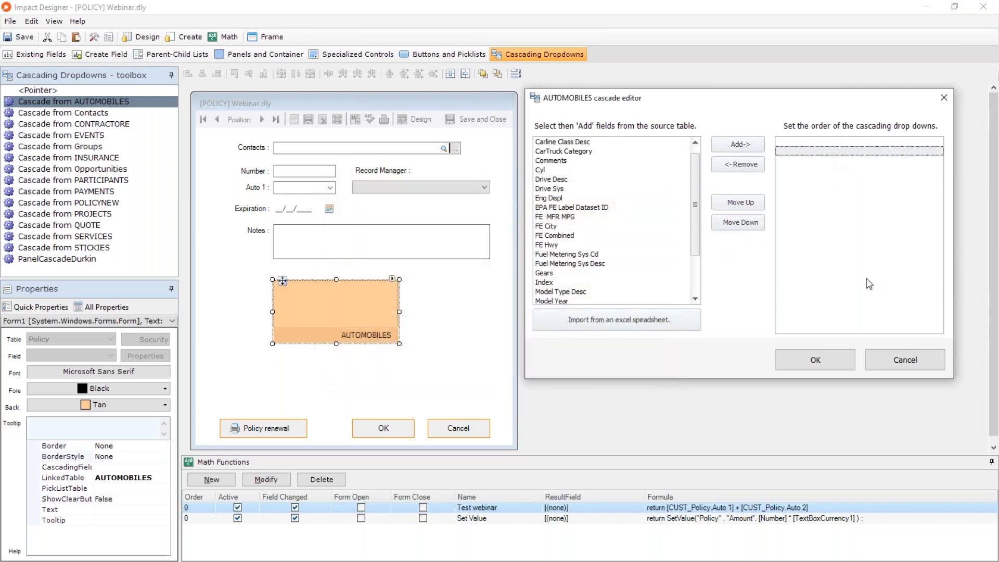
Close the AUTOMOBILES cascade editor and delete the AUTOMOBILES panel from the policy form.
{"action": "left_click", "coordinate": [827, 369]}
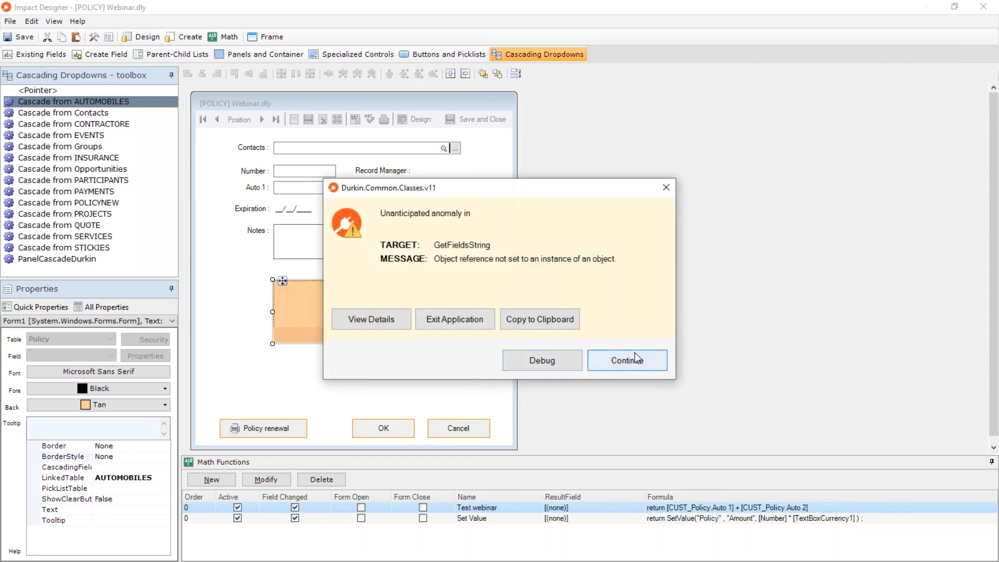
{"action": "left_click", "coordinate": [630, 359]}
{"action": "left_click", "coordinate": [622, 363]}
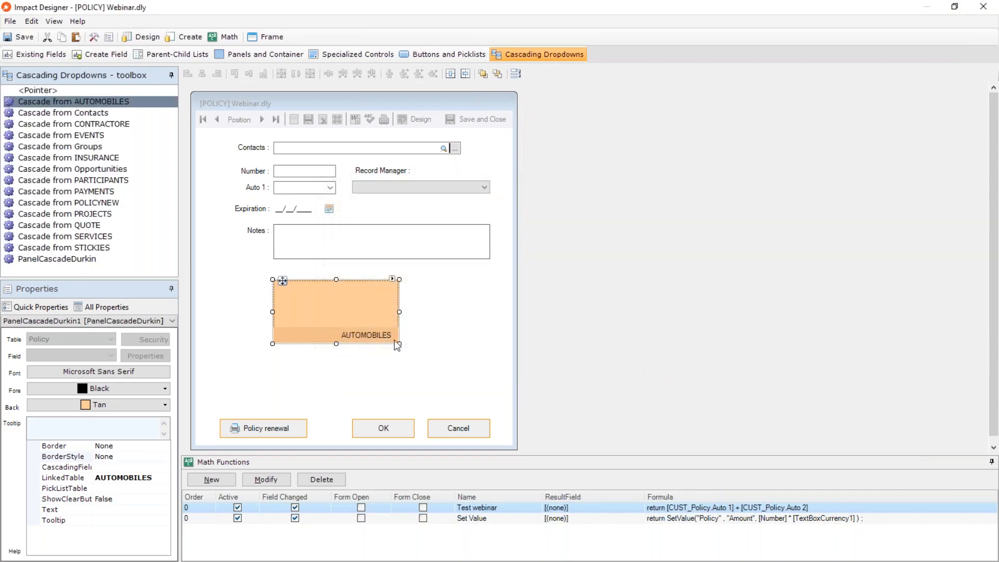
{"action": "key", "text": "Delete"}
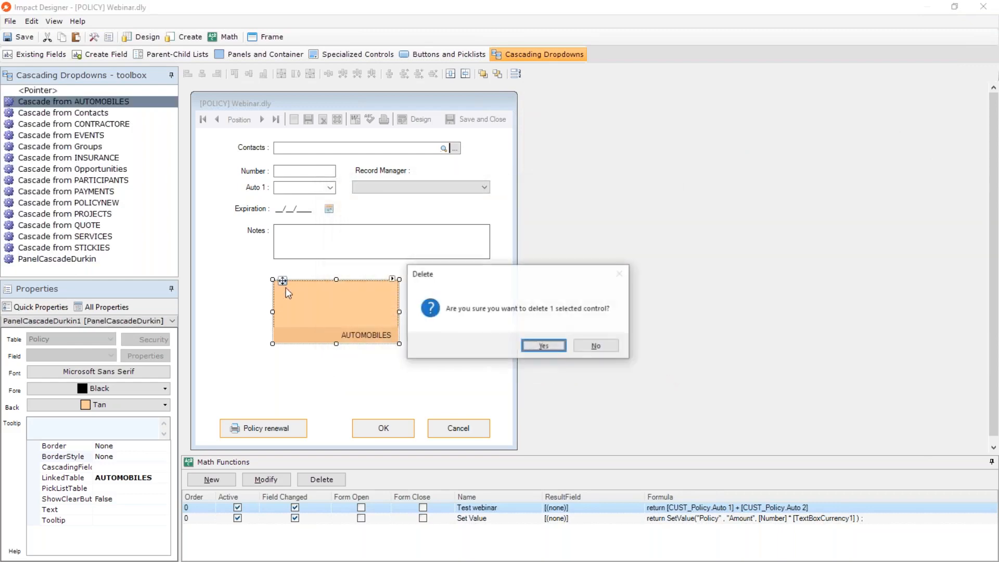
{"action": "left_click", "coordinate": [544, 346]}
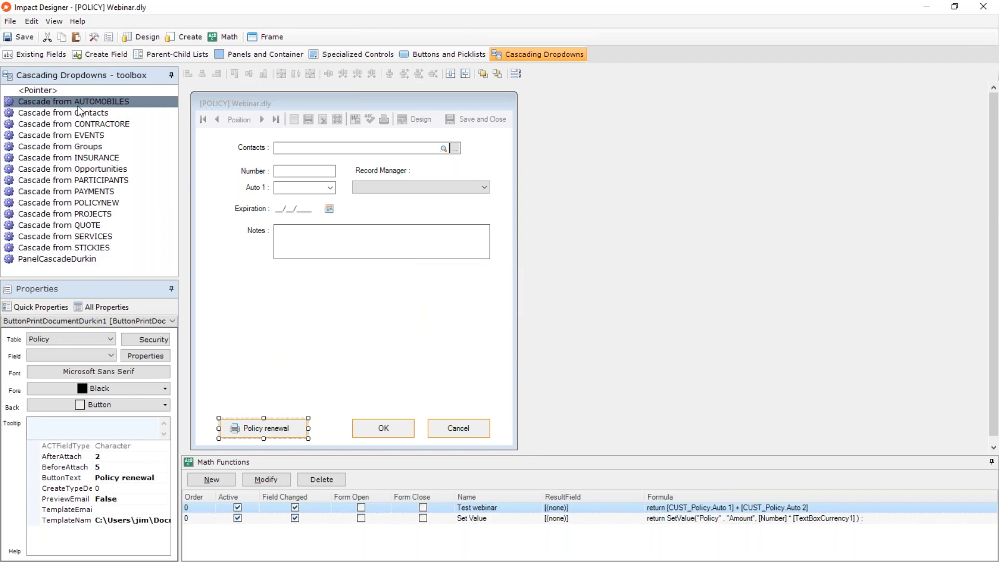
Place a new AUTOMOBILES cascade panel below the Notes field and map Manufacturer into Comp 1.
{"action": "left_click_drag", "start_coordinate": [77, 105], "coordinate": [280, 282]}
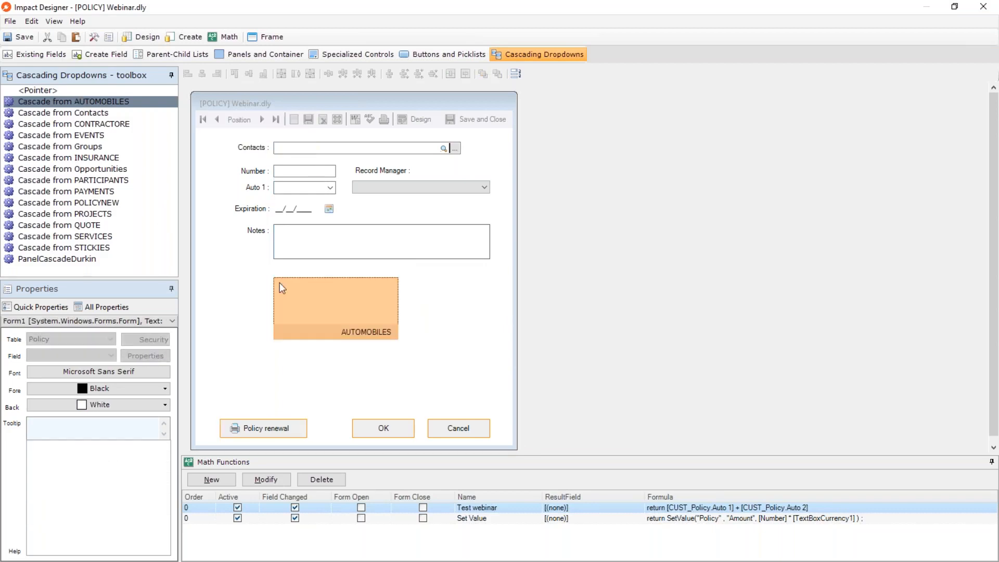
{"action": "left_click", "coordinate": [341, 283]}
{"action": "key", "text": "m"}
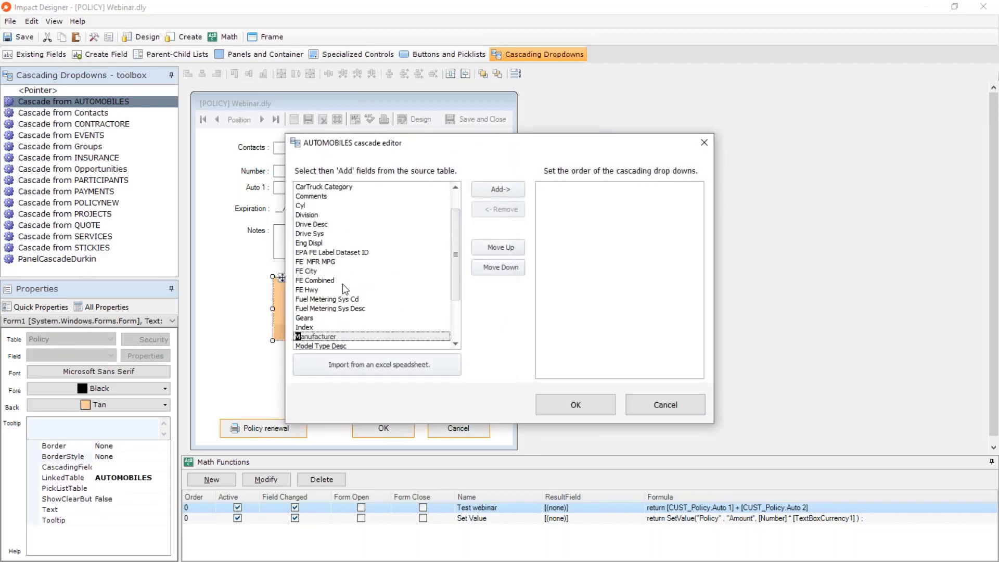
{"action": "double_click", "coordinate": [339, 337]}
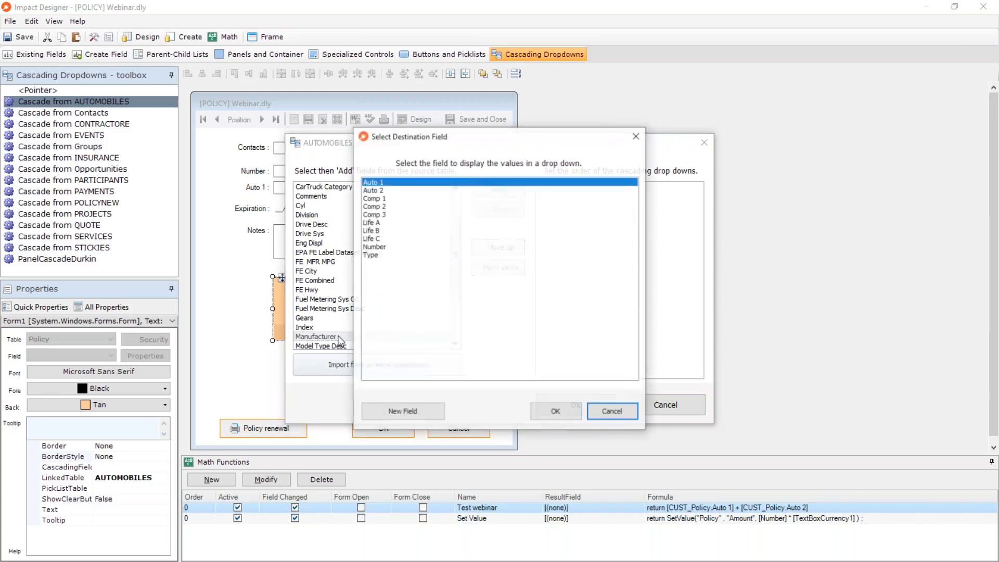
{"action": "double_click", "coordinate": [379, 199]}
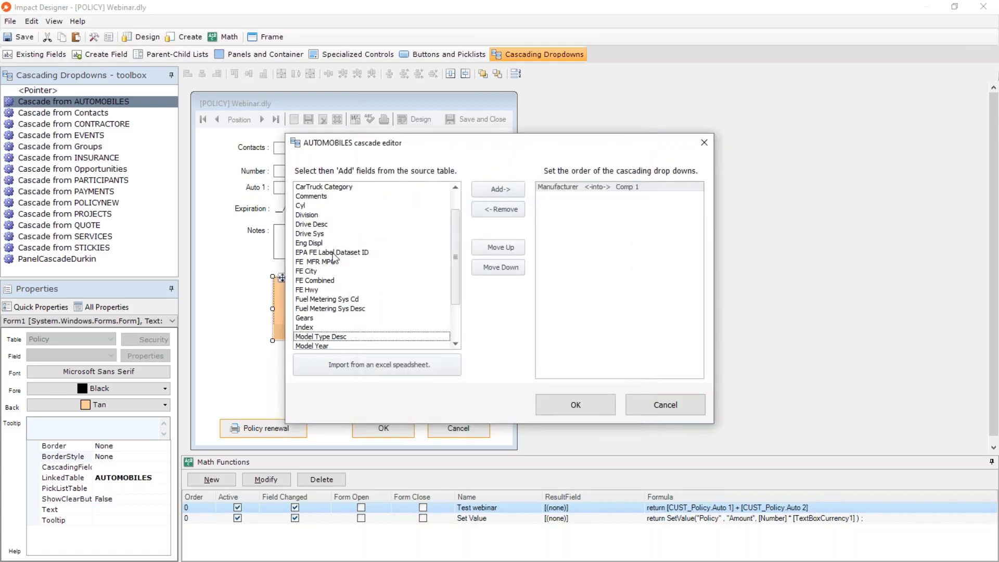
Map the AUTOMOBILES source field Carline into Comp 2 and Cyl into Comp 3.
{"action": "scroll", "coordinate": [333, 229], "scroll_direction": "up", "scroll_amount": 1}
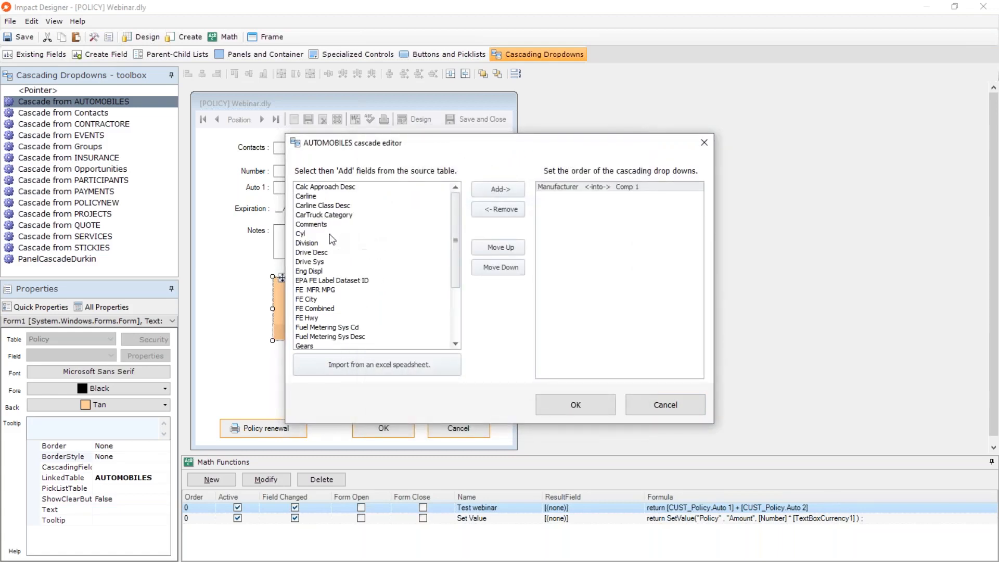
{"action": "left_click", "coordinate": [321, 195]}
{"action": "double_click", "coordinate": [321, 196]}
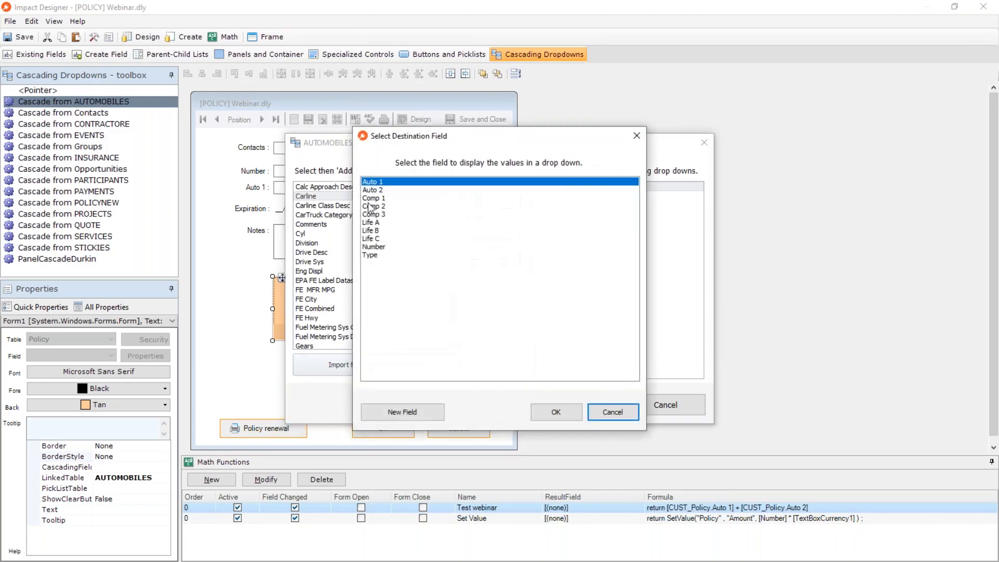
{"action": "double_click", "coordinate": [378, 208]}
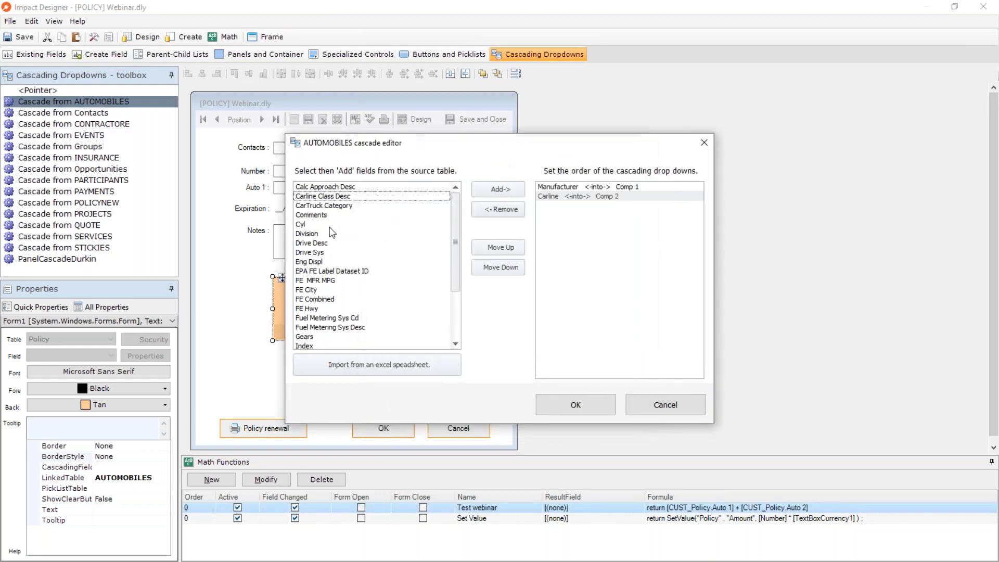
{"action": "left_click", "coordinate": [314, 224]}
{"action": "double_click", "coordinate": [315, 224]}
{"action": "double_click", "coordinate": [396, 218]}
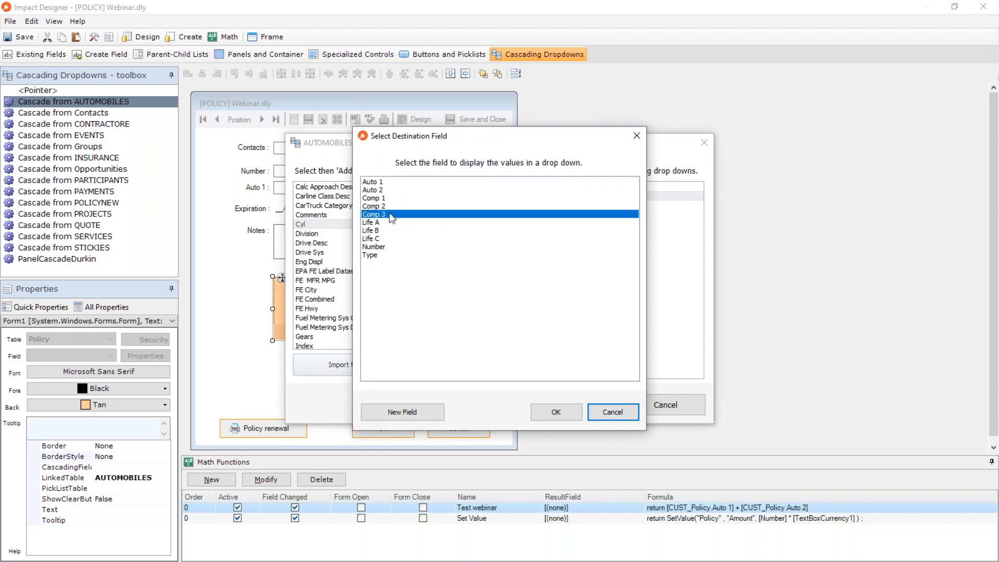
Apply the cascading field setup and exit the form designer, saving the policy form.
{"action": "left_click", "coordinate": [586, 410]}
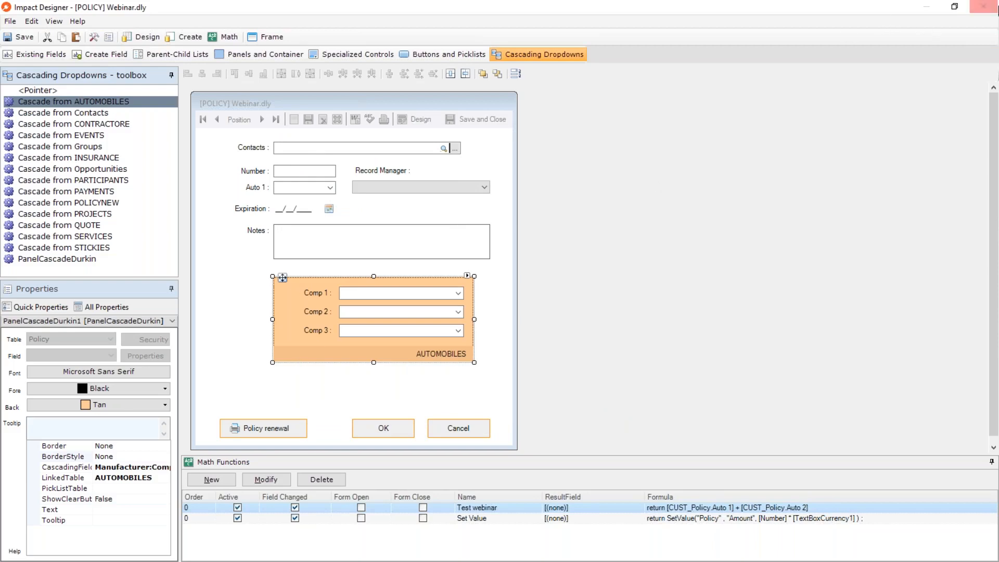
{"action": "left_click", "coordinate": [984, 6]}
{"action": "left_click", "coordinate": [469, 339]}
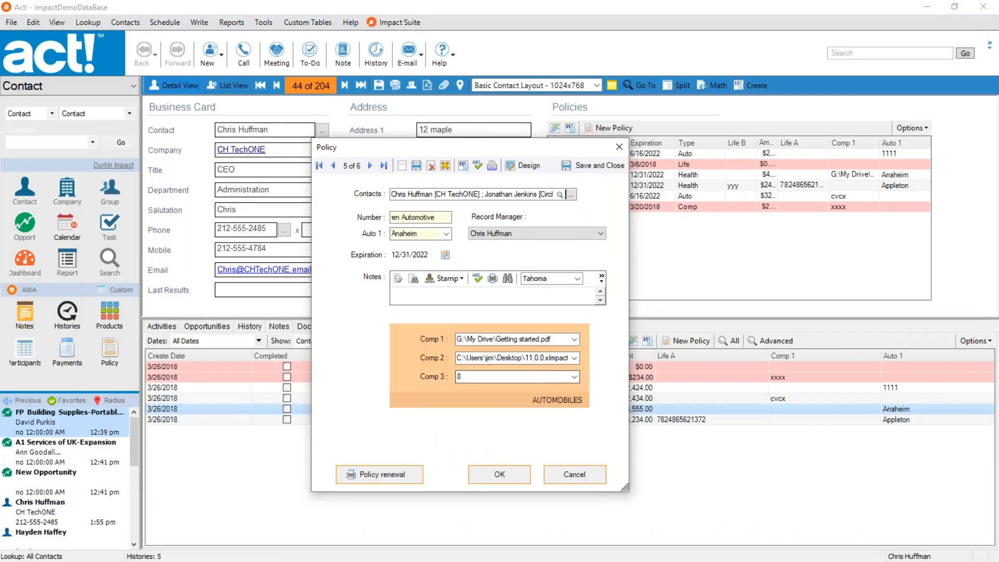
In the policy's AUTOMOBILES panel, choose Ferrari for Comp 1, F12 for Comp 2 and 12 for Comp 3.
{"action": "left_click", "coordinate": [575, 340]}
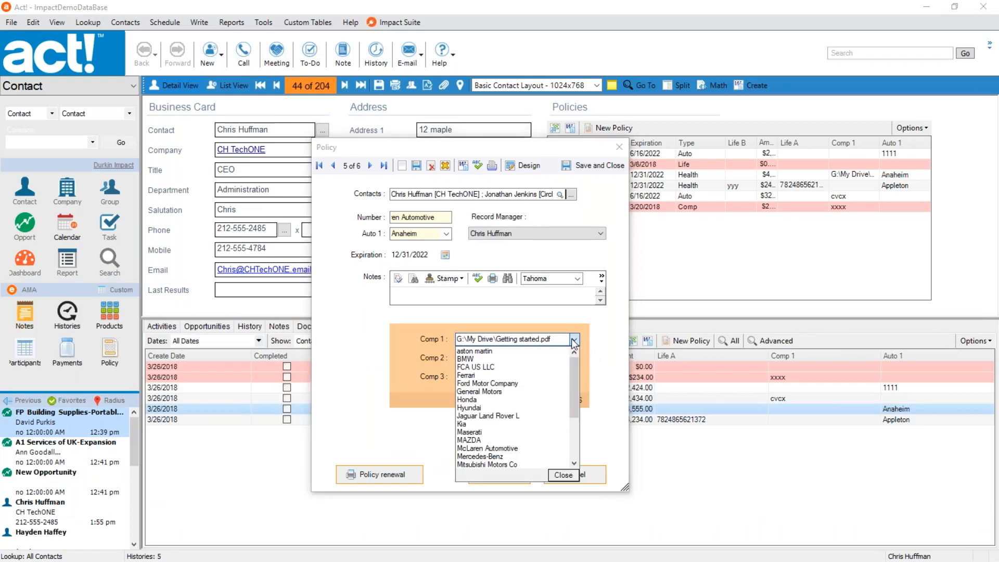
{"action": "left_click", "coordinate": [464, 376]}
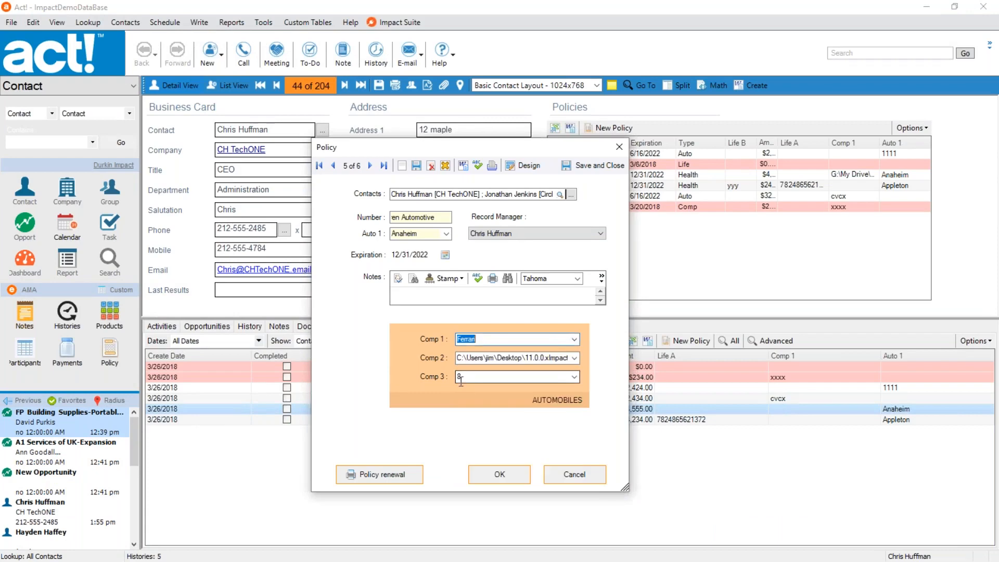
{"action": "left_click", "coordinate": [574, 359]}
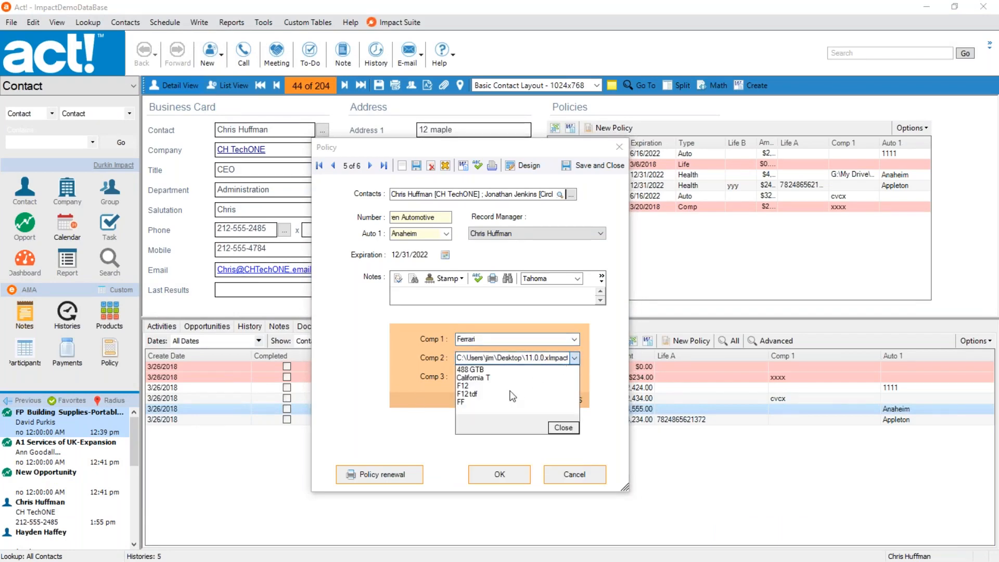
{"action": "left_click", "coordinate": [489, 388]}
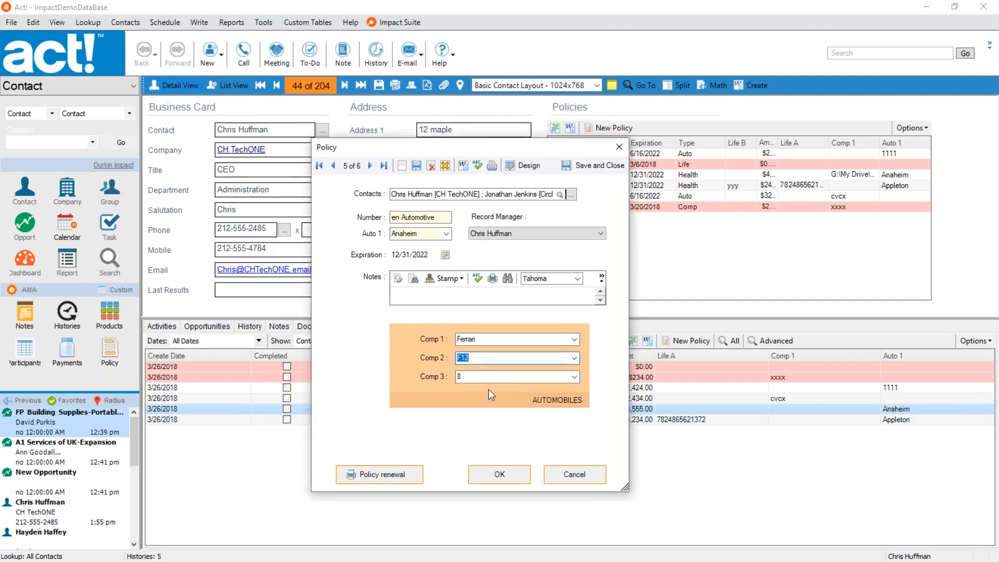
{"action": "left_click", "coordinate": [574, 377]}
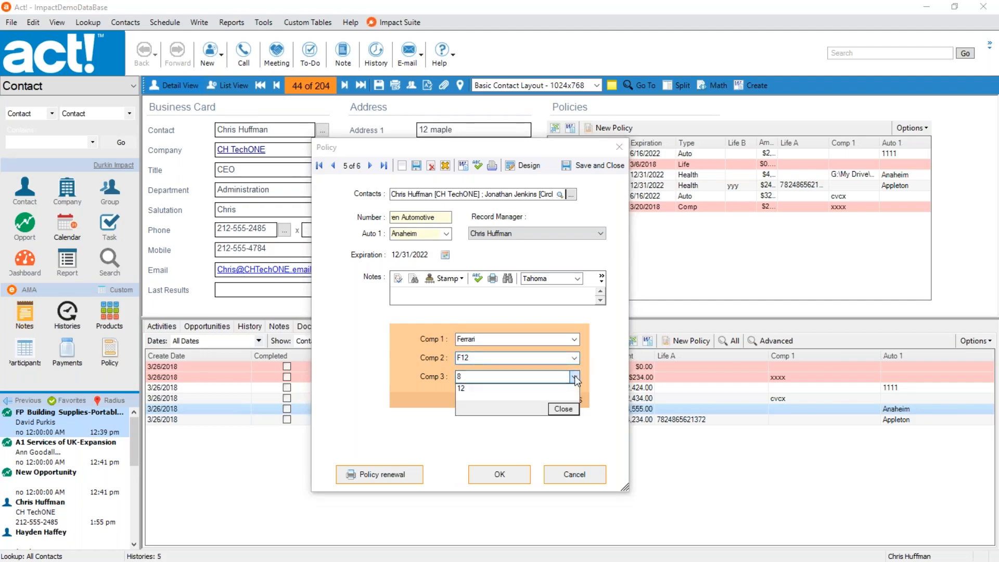
{"action": "left_click", "coordinate": [467, 389]}
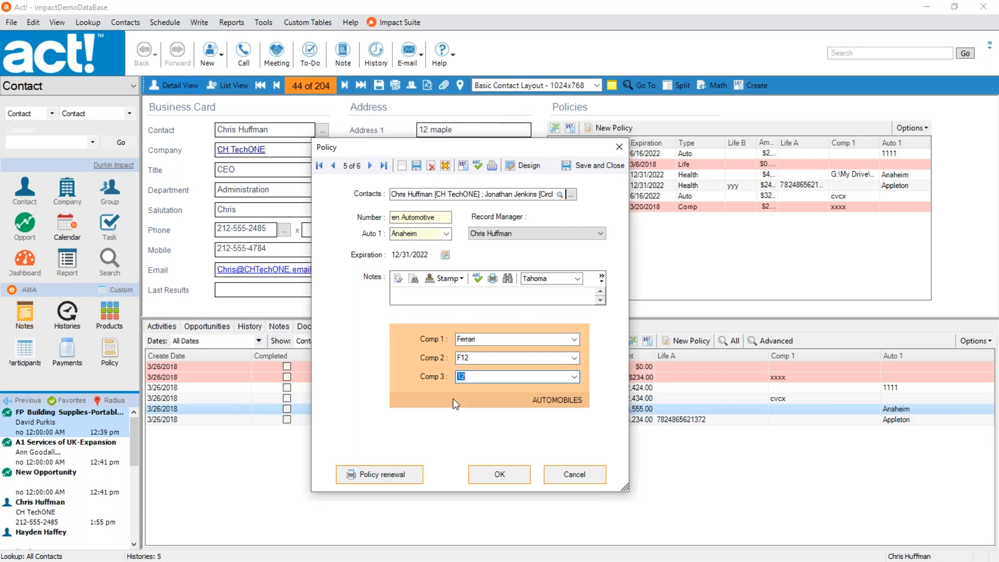
Set Comp 1 to BMW and Comp 2 to 435i Coupe in the AUTOMOBILES panel.
{"action": "left_click", "coordinate": [574, 339]}
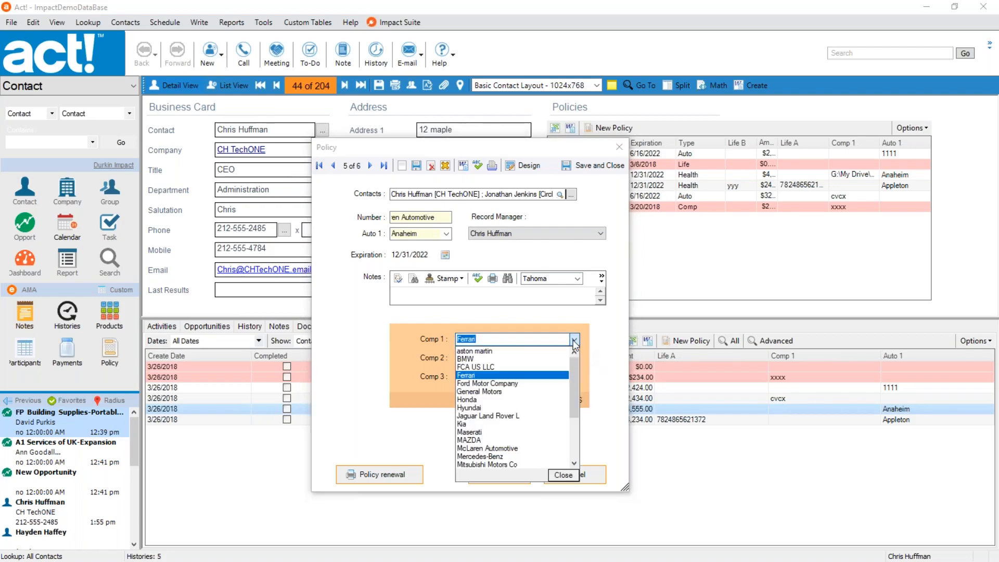
{"action": "left_click", "coordinate": [495, 359]}
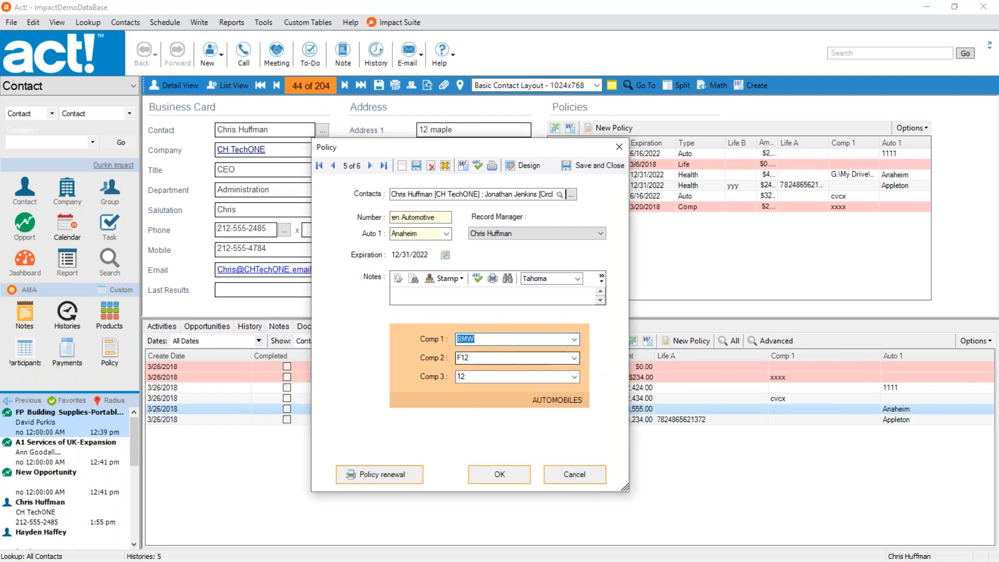
{"action": "left_click", "coordinate": [574, 359]}
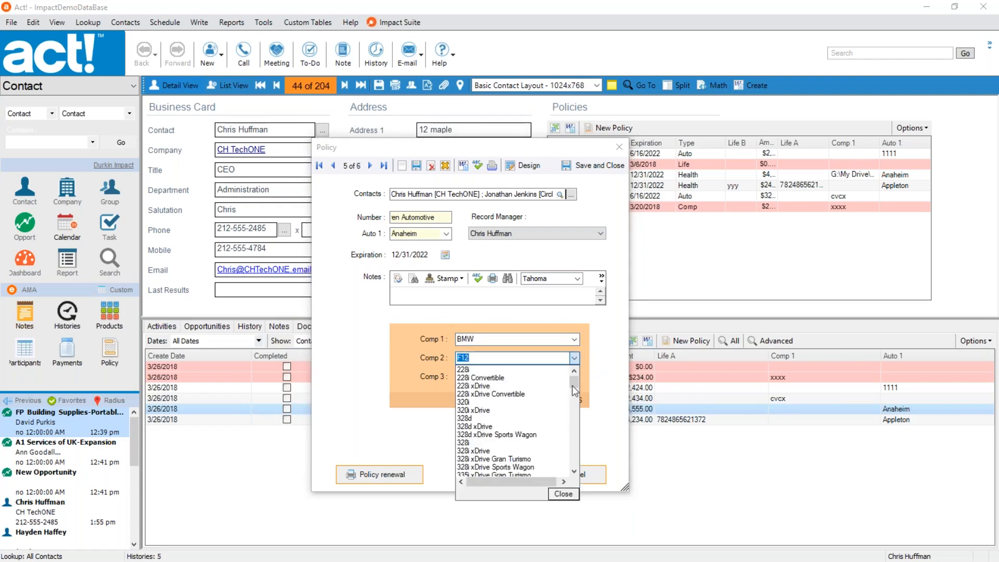
{"action": "left_click", "coordinate": [567, 449]}
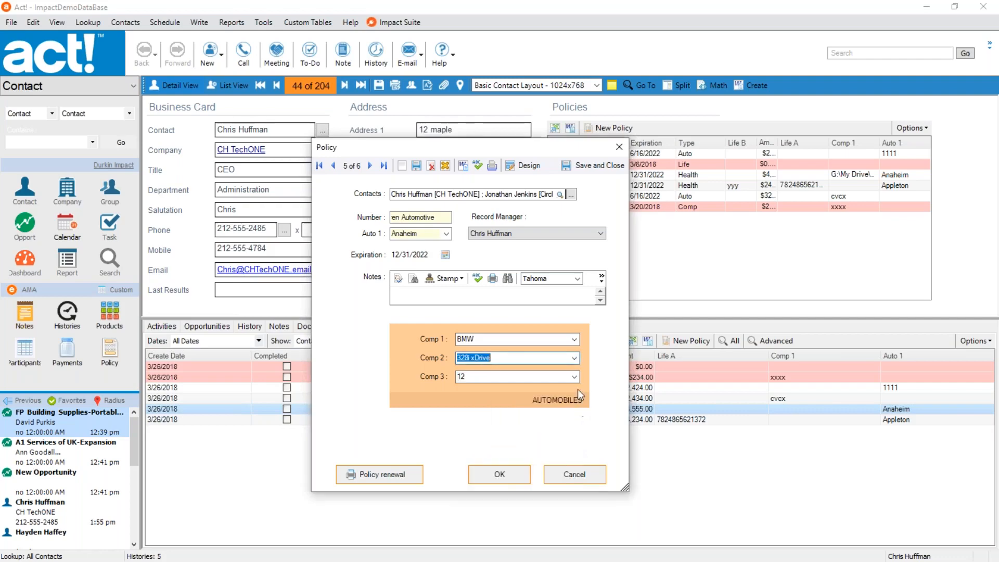
{"action": "left_click", "coordinate": [575, 357]}
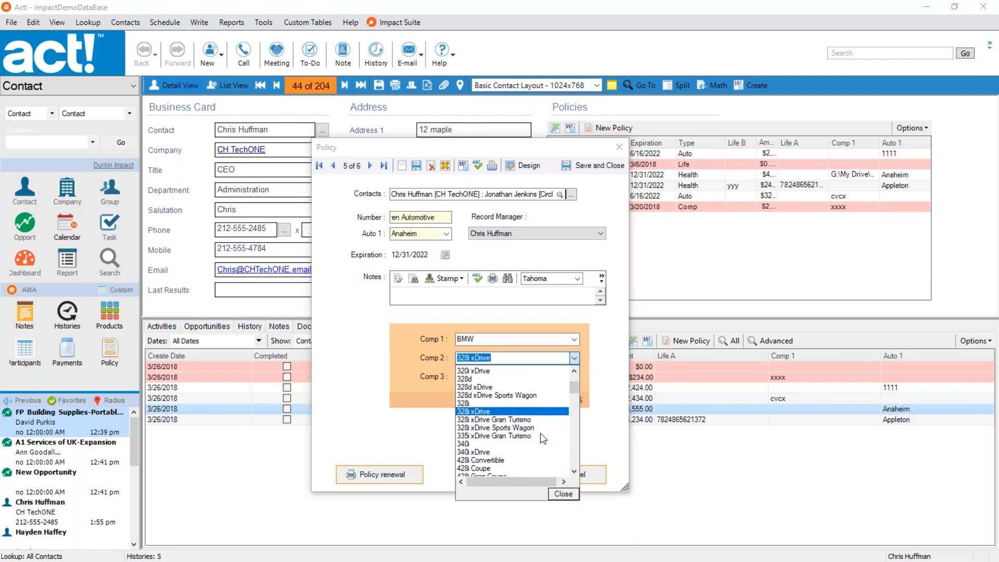
{"action": "scroll", "coordinate": [543, 439], "scroll_direction": "down", "scroll_amount": 3}
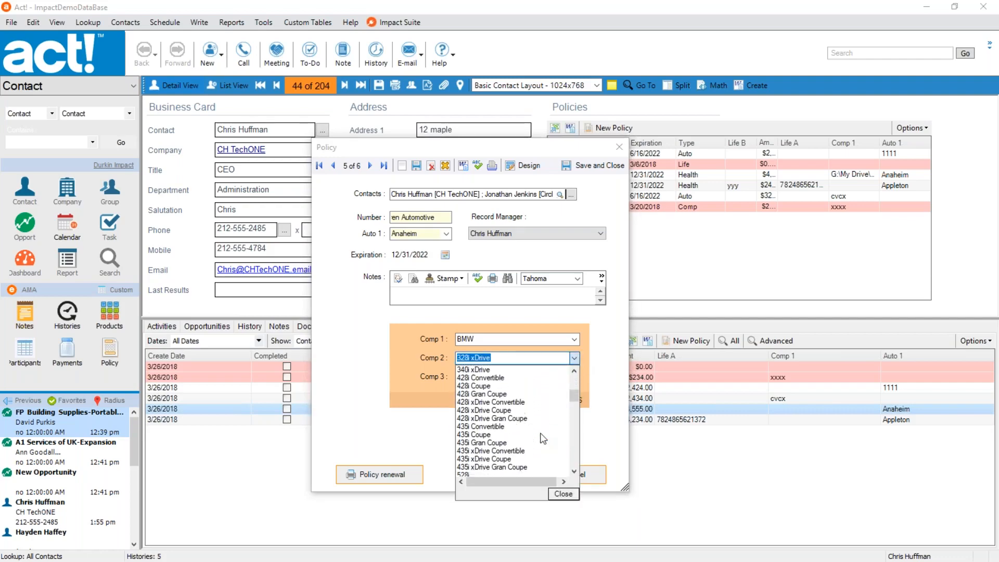
{"action": "left_click", "coordinate": [475, 435]}
Choose 6 for Comp 3 in the AUTOMOBILES panel.
{"action": "left_click", "coordinate": [574, 379]}
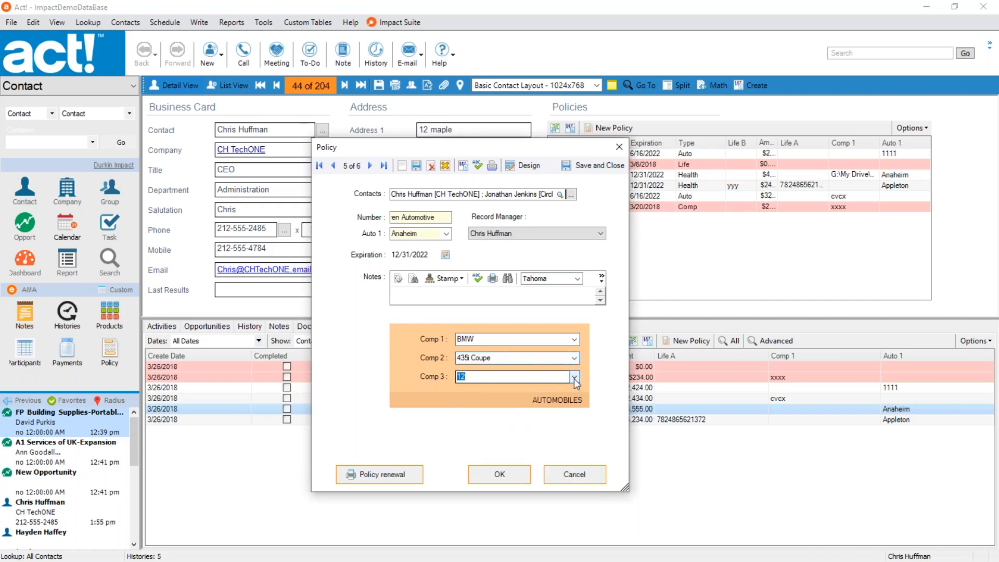
{"action": "left_click", "coordinate": [474, 396]}
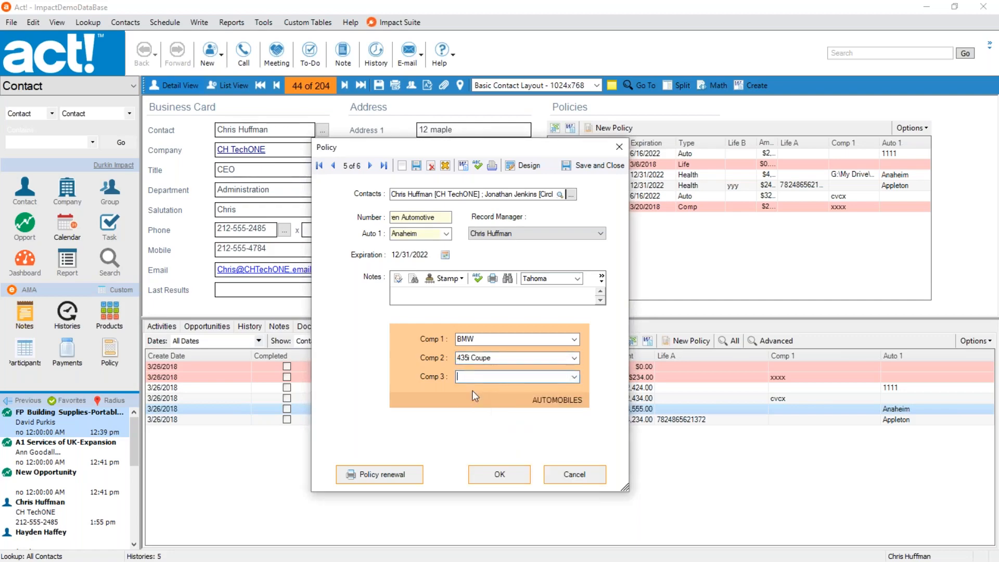
{"action": "left_click", "coordinate": [574, 377]}
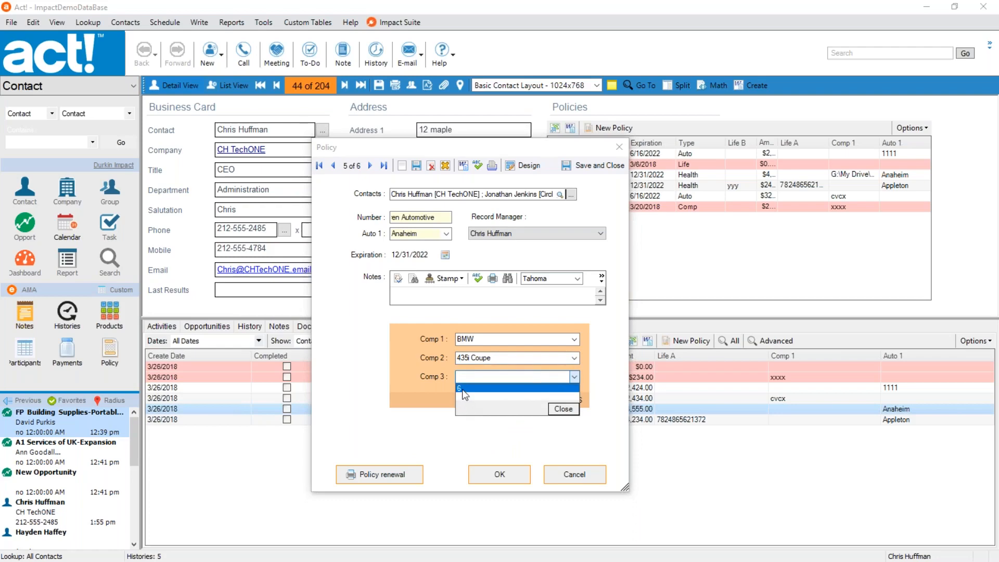
{"action": "left_click", "coordinate": [466, 392]}
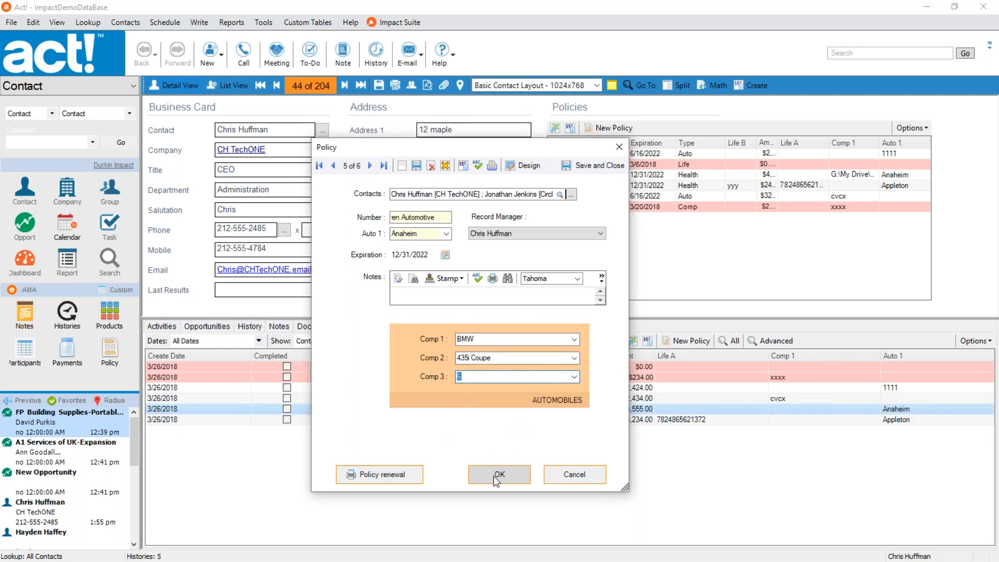
Open the policy form in the designer and review each toolbox category, from Create Field to Cascading Dropdowns, ending at Existing Fields.
{"action": "left_click", "coordinate": [529, 172]}
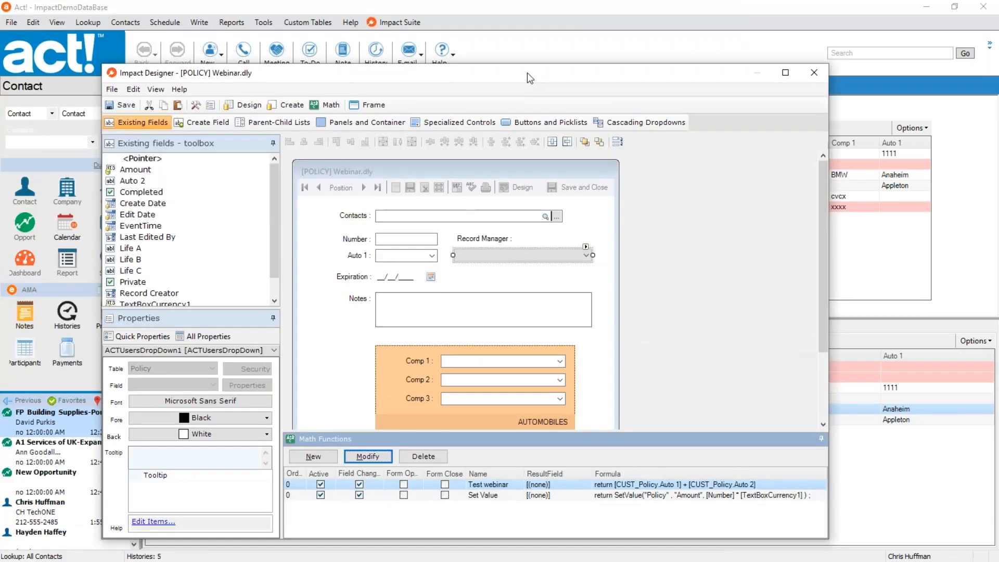
{"action": "double_click", "coordinate": [527, 74]}
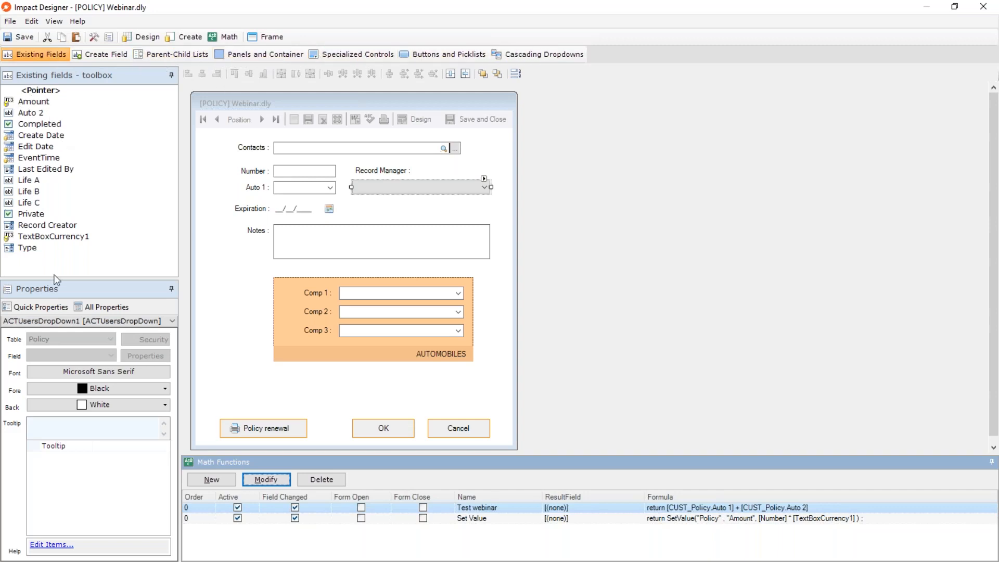
{"action": "left_click", "coordinate": [99, 52]}
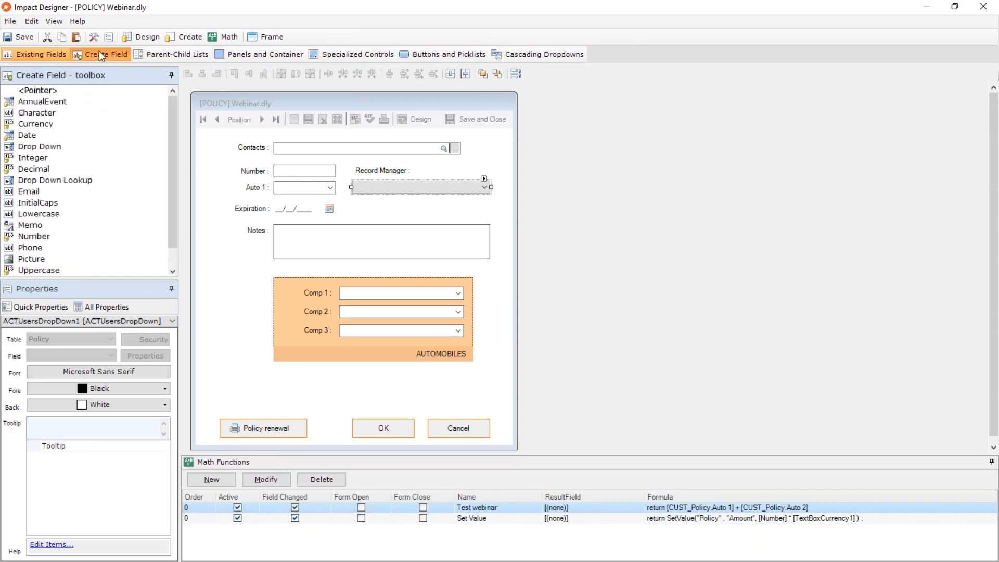
{"action": "left_click", "coordinate": [173, 59]}
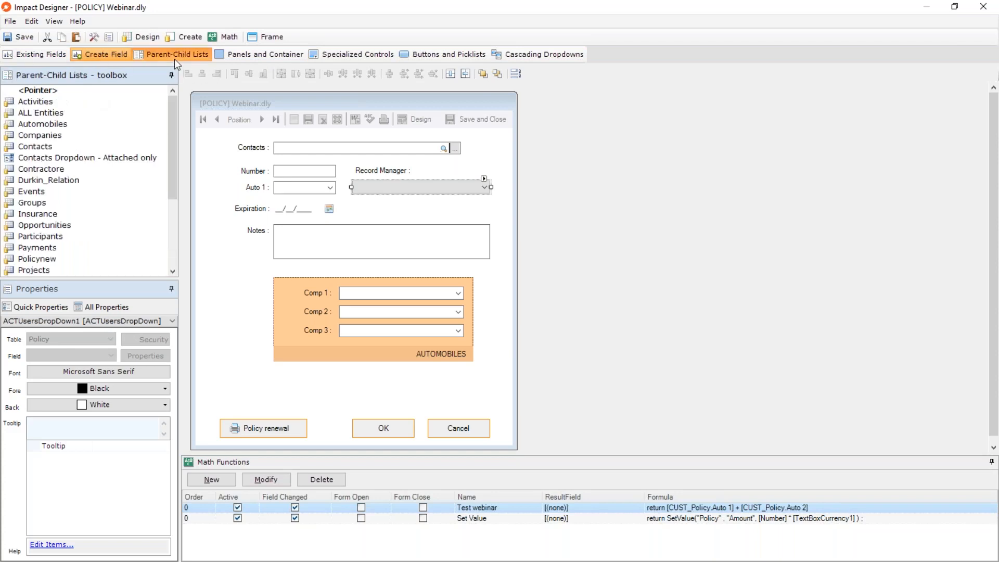
{"action": "left_click", "coordinate": [234, 56]}
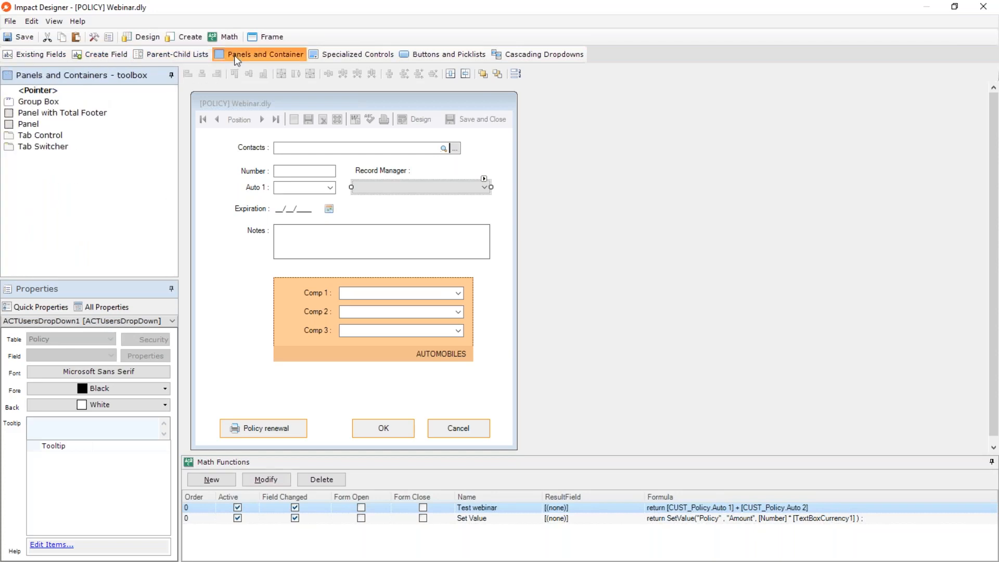
{"action": "left_click", "coordinate": [357, 56]}
{"action": "left_click", "coordinate": [416, 56]}
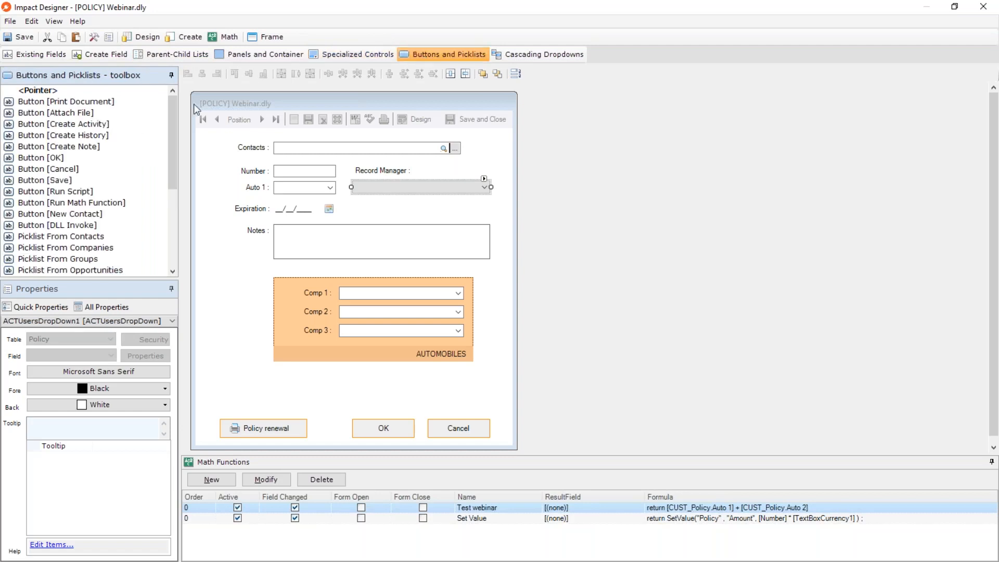
{"action": "left_click", "coordinate": [519, 55]}
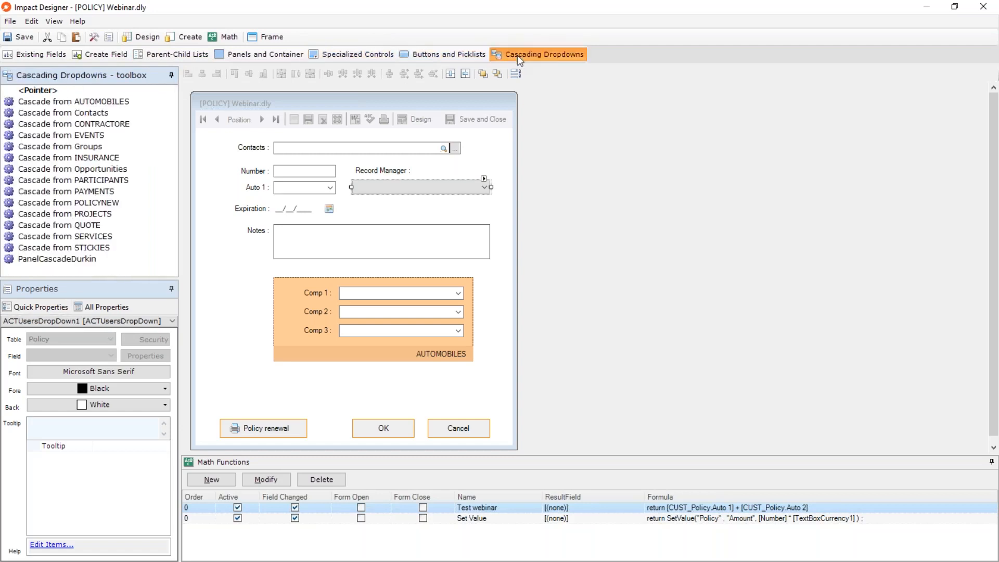
{"action": "left_click", "coordinate": [50, 54]}
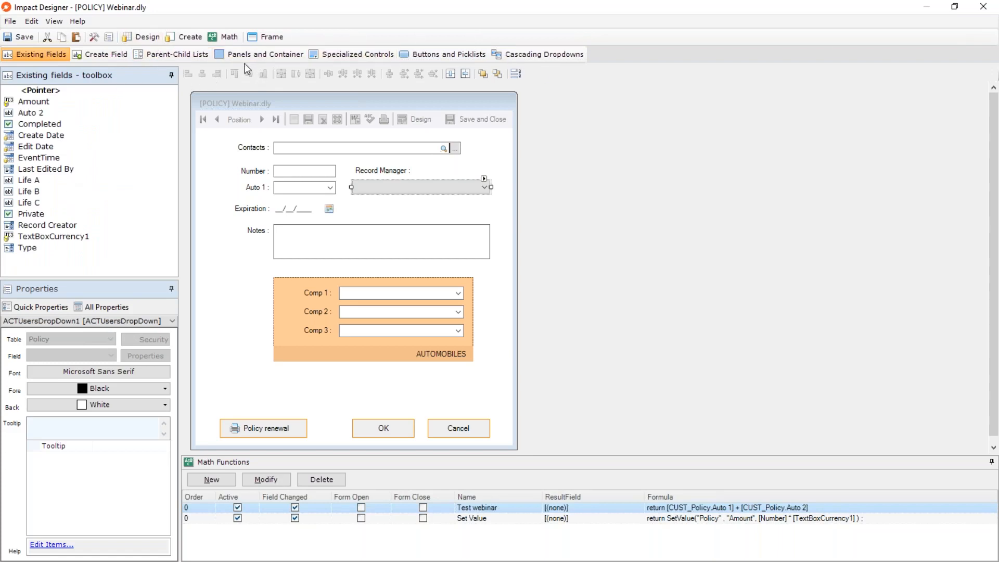
Examine the Expiration field's properties and the AUTOMOBILES panel's cascading field mapping, closing the cascade editor without changes.
{"action": "left_click", "coordinate": [303, 210]}
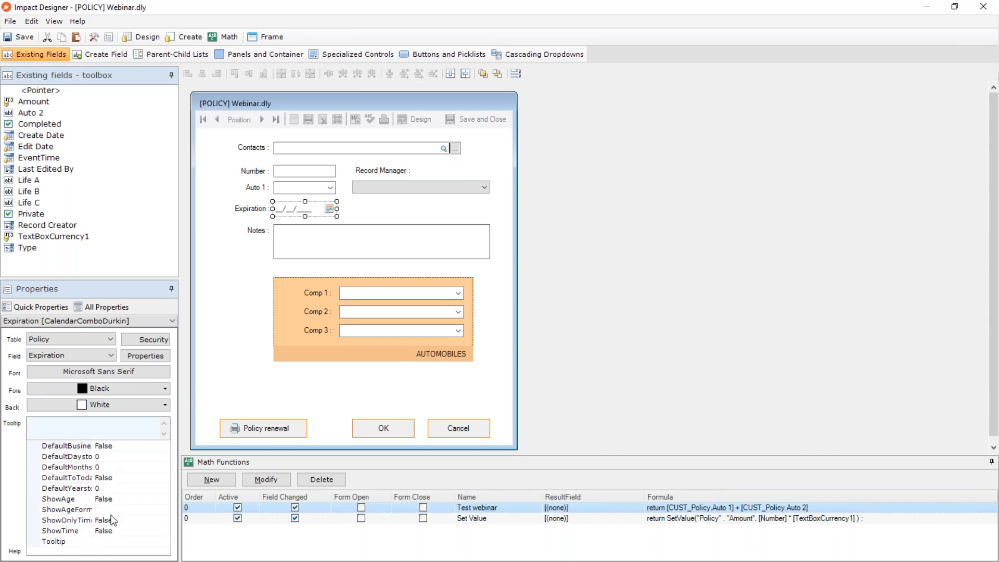
{"action": "left_click", "coordinate": [271, 305]}
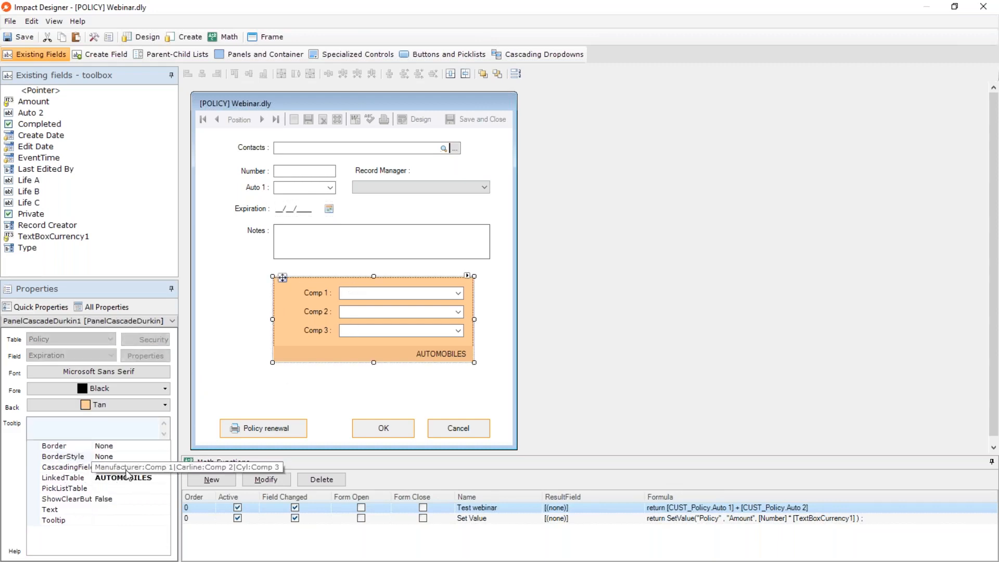
{"action": "left_click", "coordinate": [70, 468]}
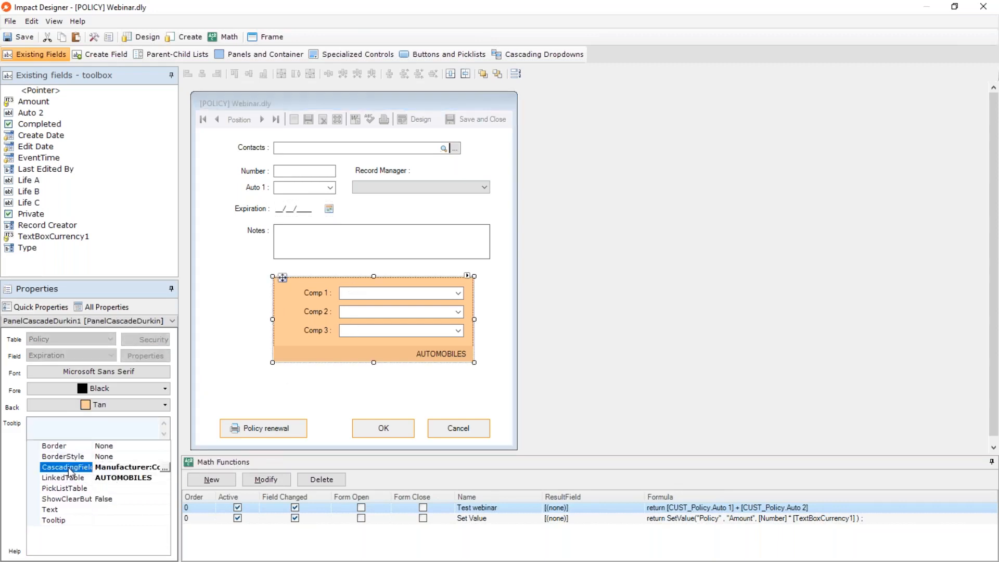
{"action": "left_click", "coordinate": [164, 467]}
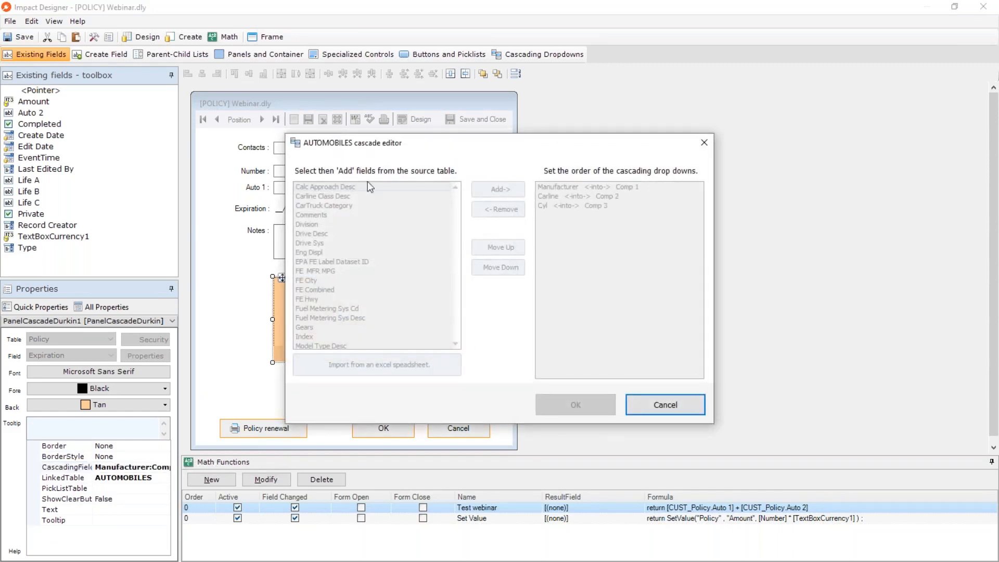
{"action": "left_click", "coordinate": [664, 404]}
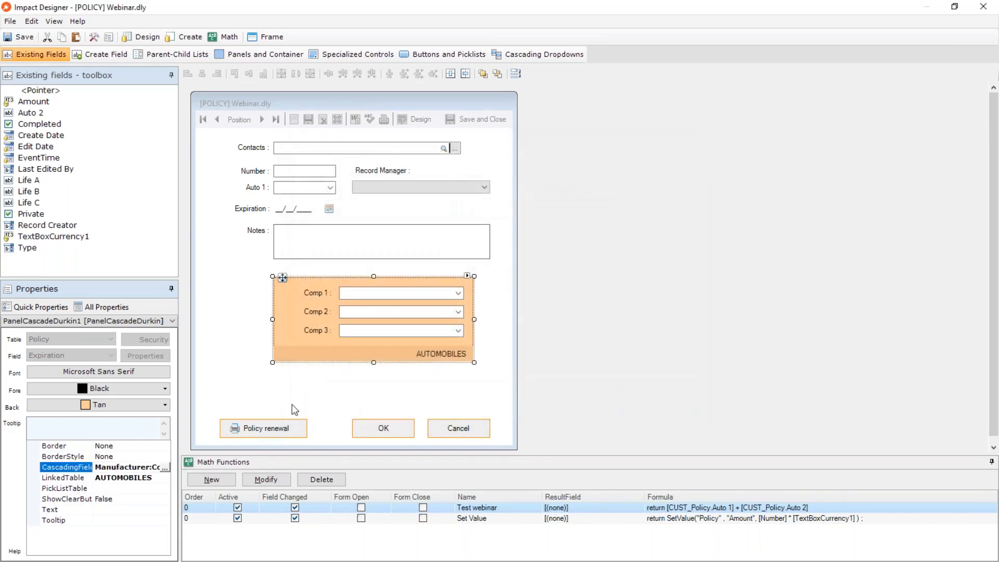
Widen the properties area and change the Policy renewal button's text to "Send Policy NOW".
{"action": "left_click", "coordinate": [268, 429]}
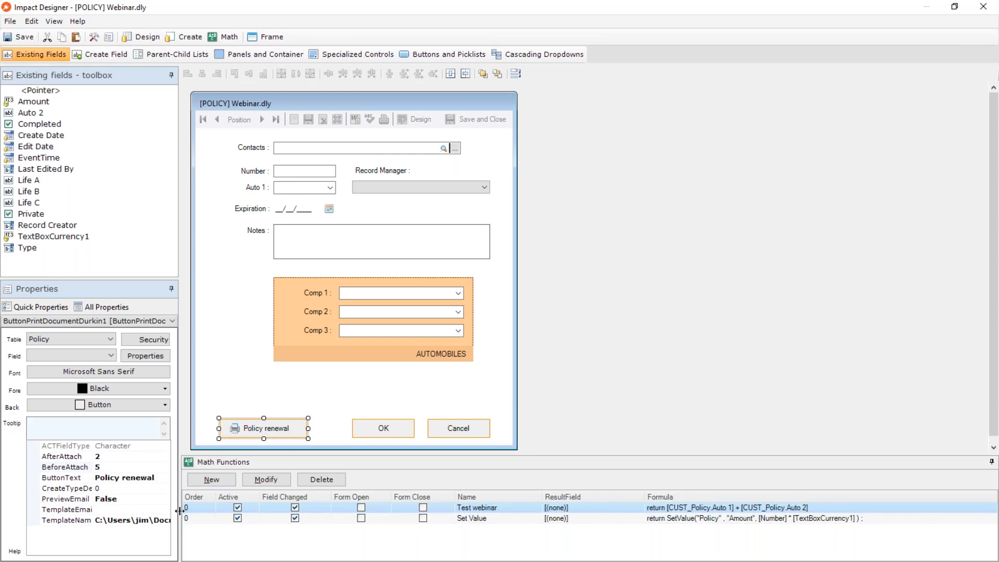
{"action": "left_click_drag", "start_coordinate": [180, 513], "coordinate": [359, 509]}
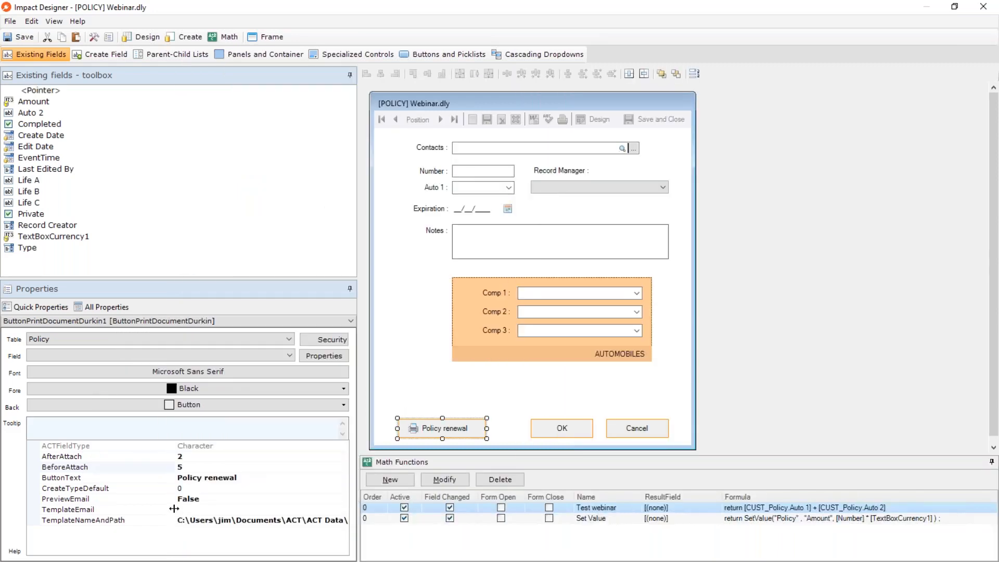
{"action": "left_click_drag", "start_coordinate": [174, 509], "coordinate": [113, 503]}
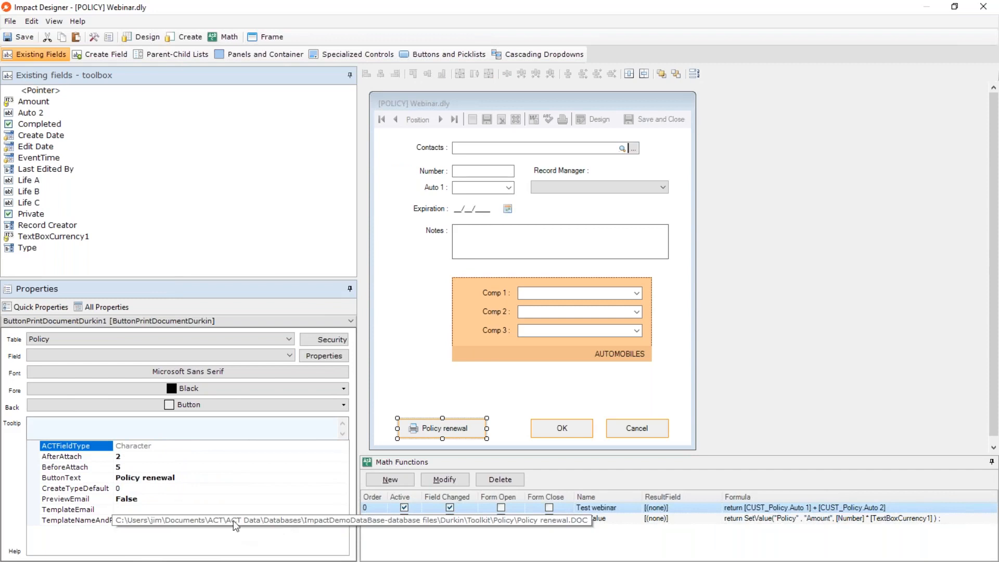
{"action": "left_click", "coordinate": [75, 479]}
{"action": "left_click_drag", "start_coordinate": [187, 478], "coordinate": [121, 477]}
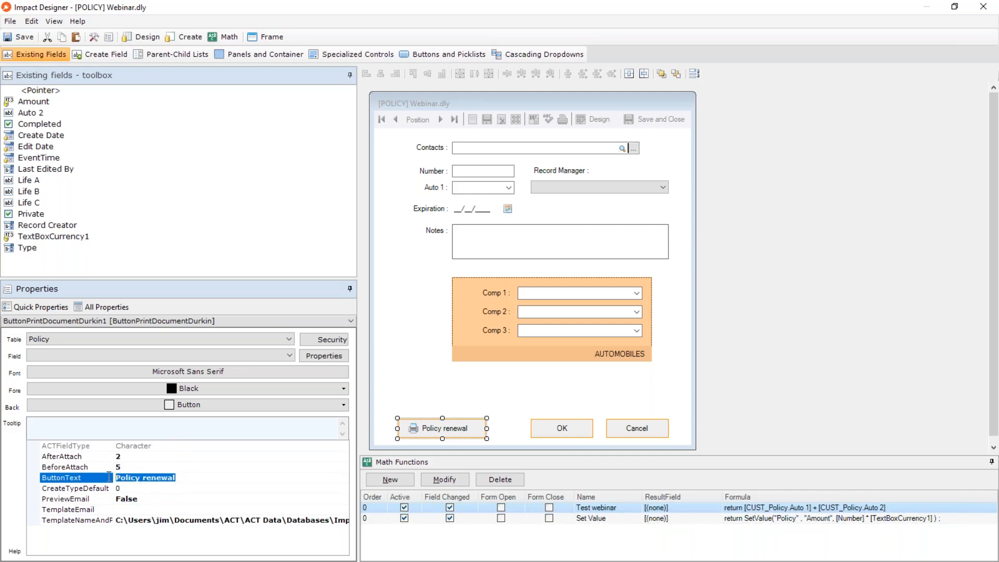
{"action": "type", "text": "Send"}
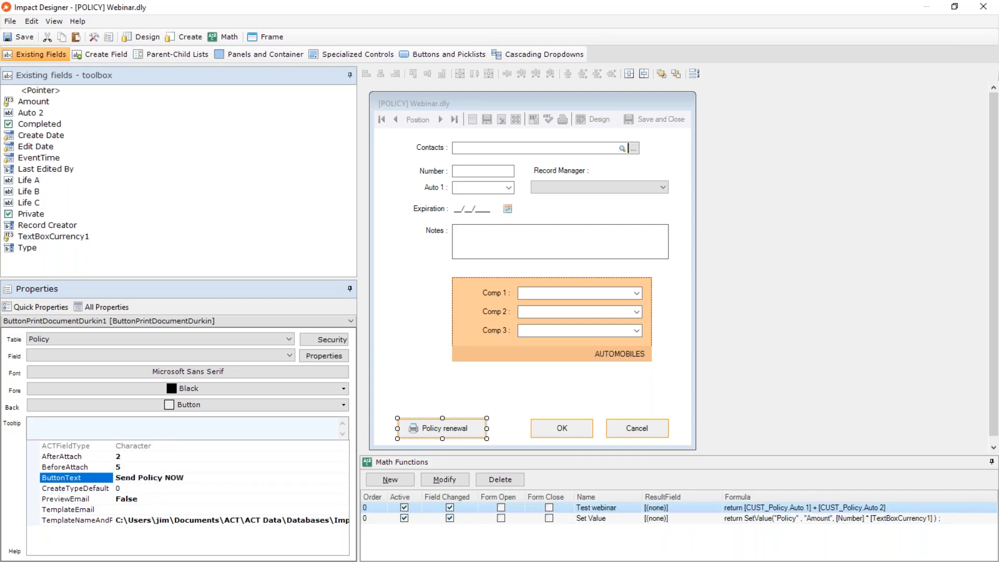
{"action": "key", "text": "Return"}
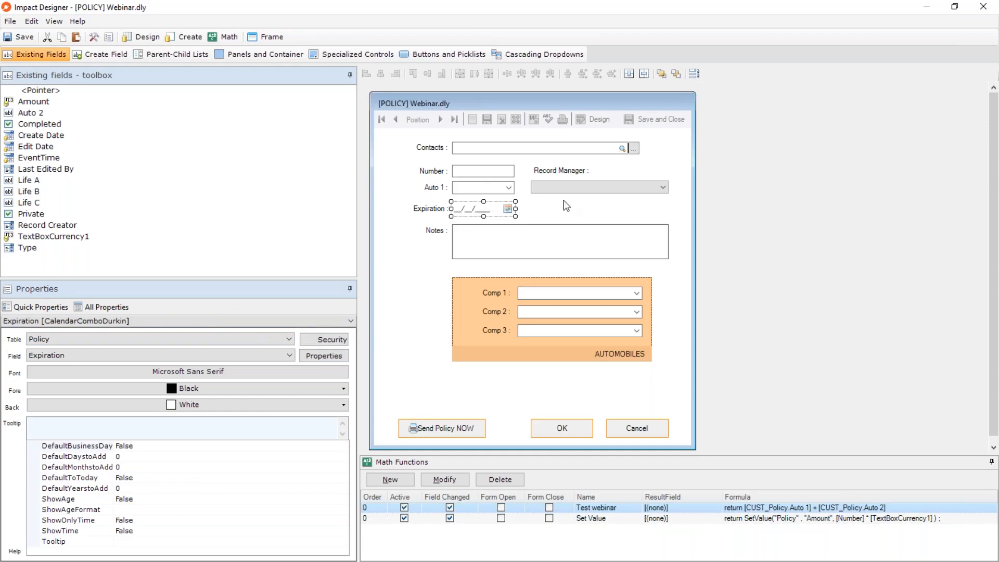
Select the Record Manager dropdown and the Auto 1 field on the form to examine their properties.
{"action": "left_click", "coordinate": [556, 189]}
{"action": "left_click", "coordinate": [485, 187]}
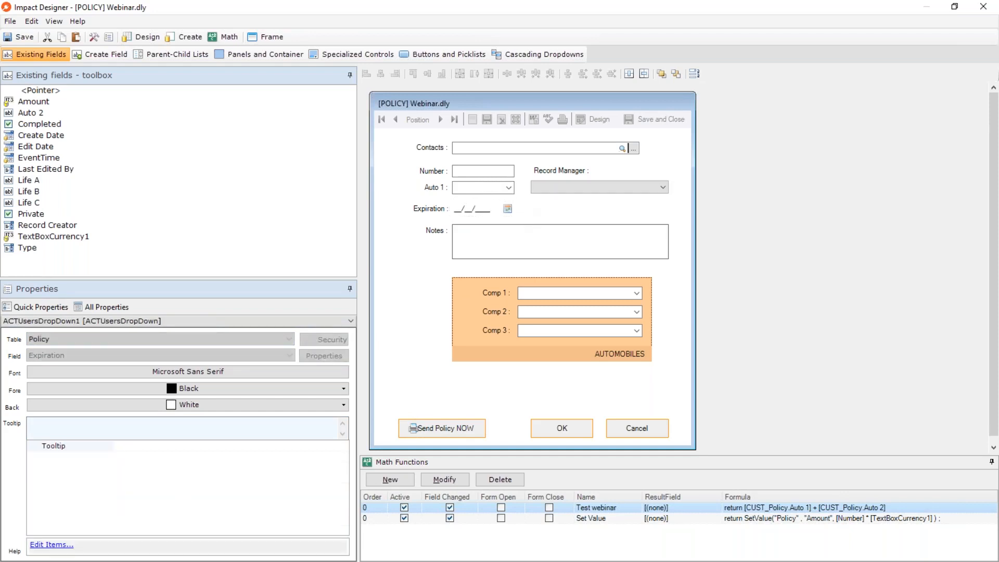